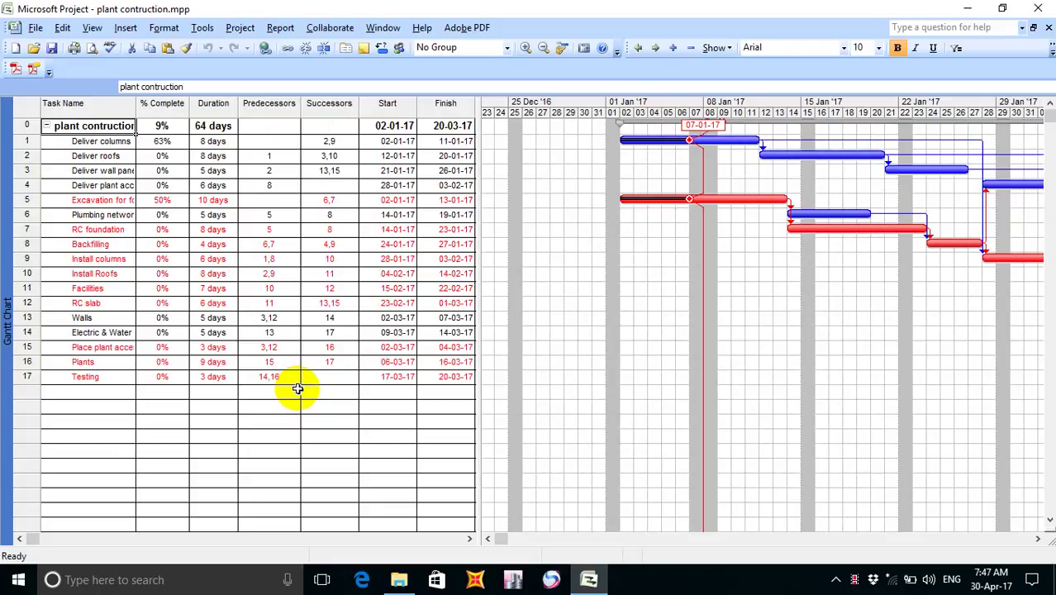
# Open the workbook Sample 02 19-03-17.xls from the Simple 2 folder in Excel.
pyautogui.click(400, 579)
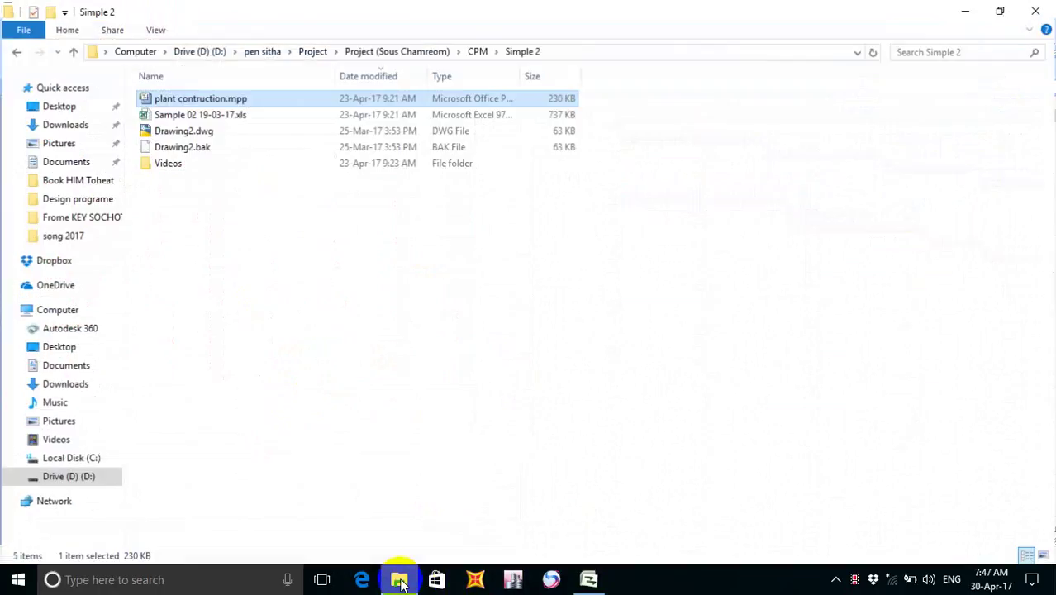
pyautogui.click(203, 113)
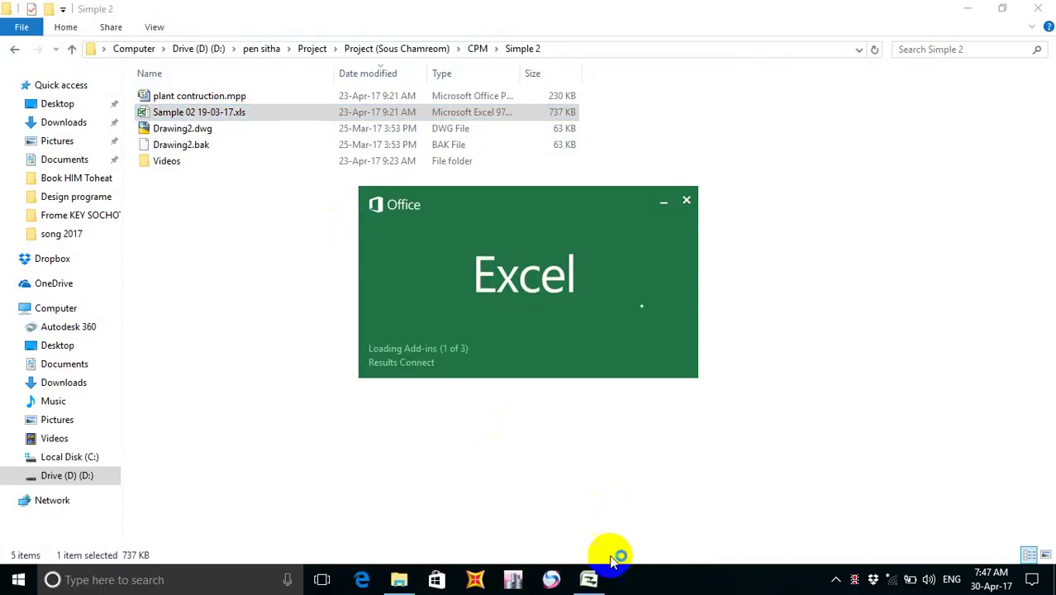
pyautogui.click(590, 580)
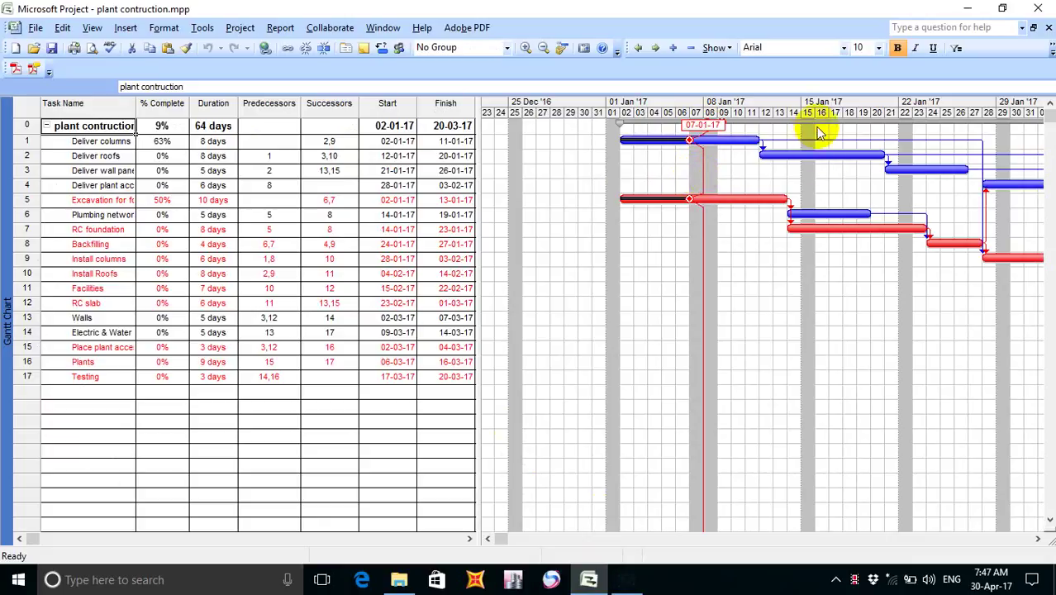
pyautogui.hotkey('alt', 'Tab')
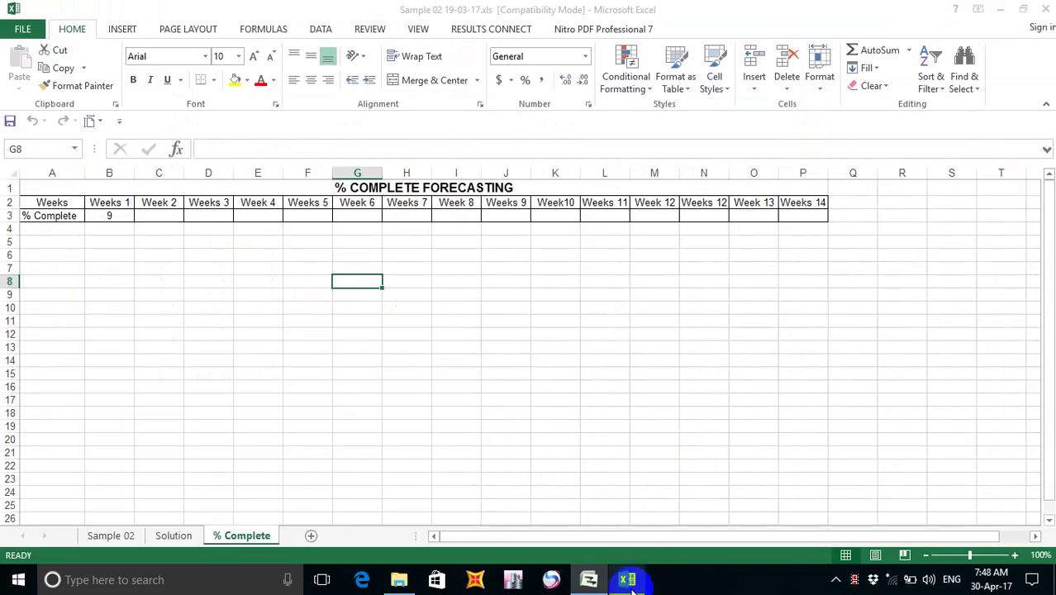
pyautogui.moveTo(633, 587)
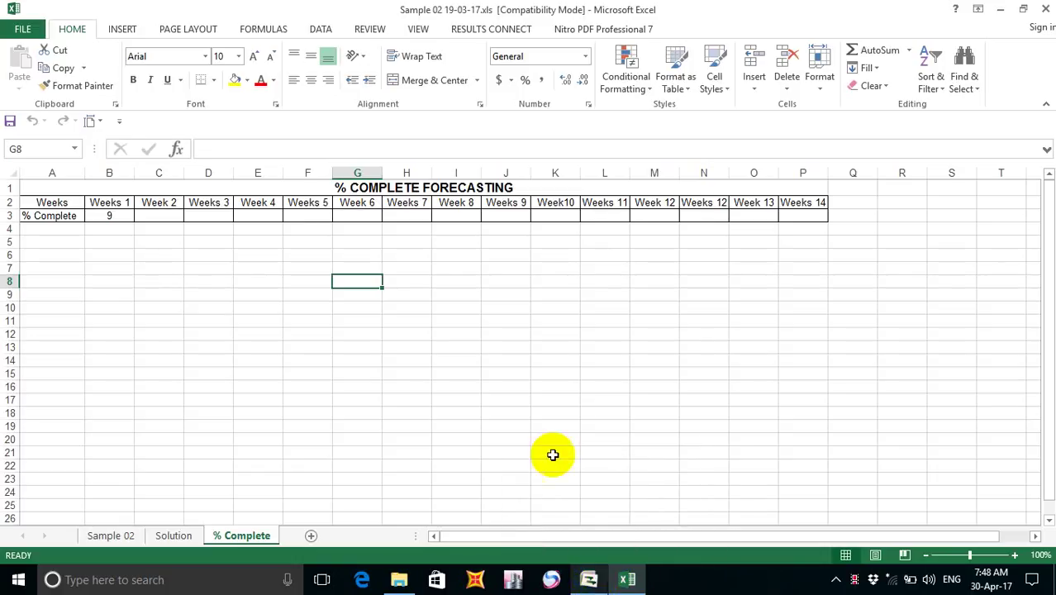
# Switch to Microsoft Project and update the entire project's work as complete through 14-01-17.
pyautogui.click(589, 580)
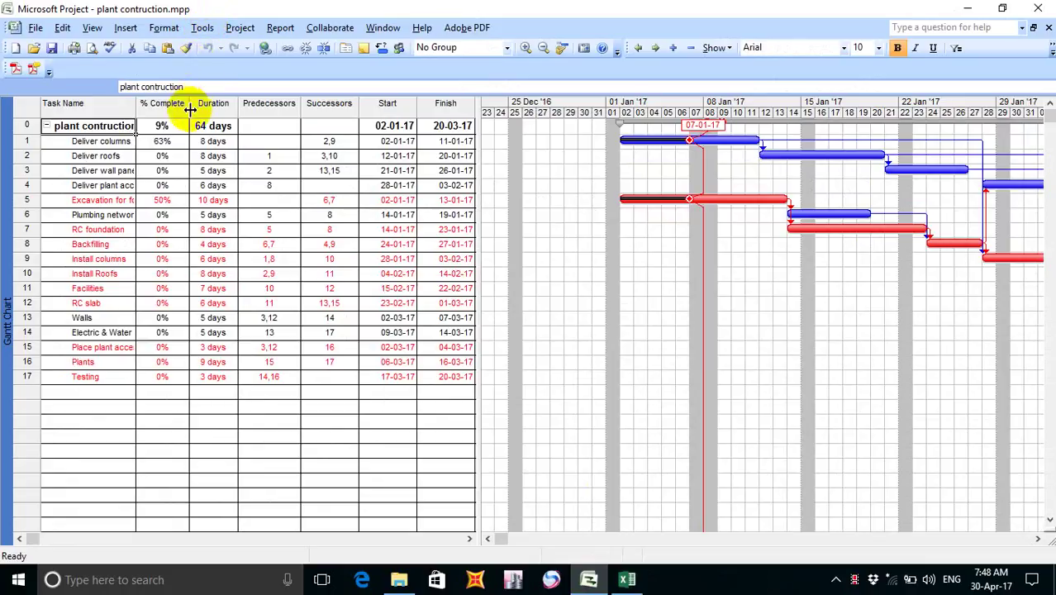
pyautogui.click(200, 28)
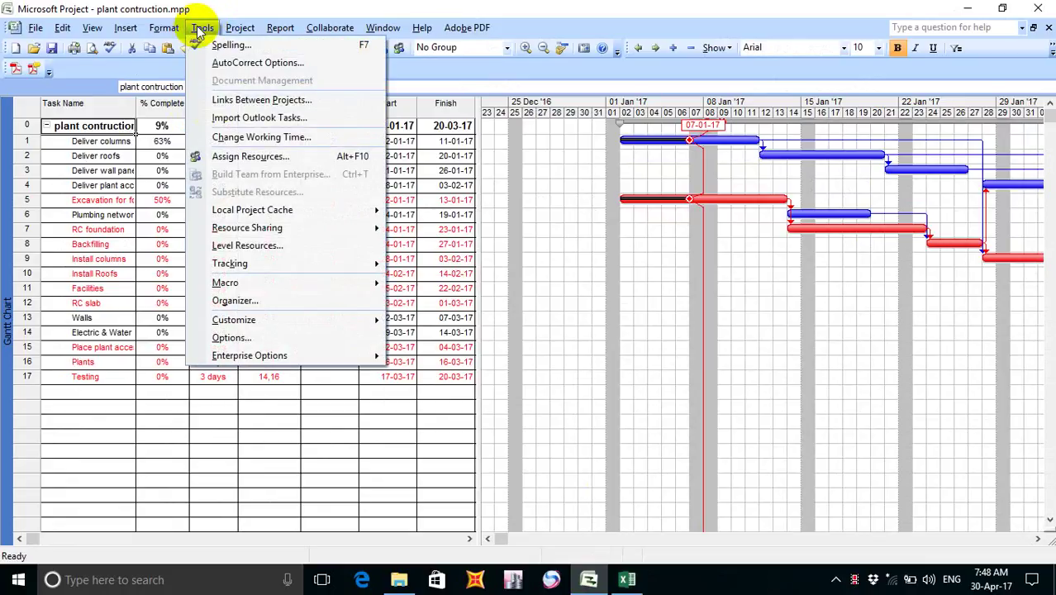
pyautogui.moveTo(277, 266)
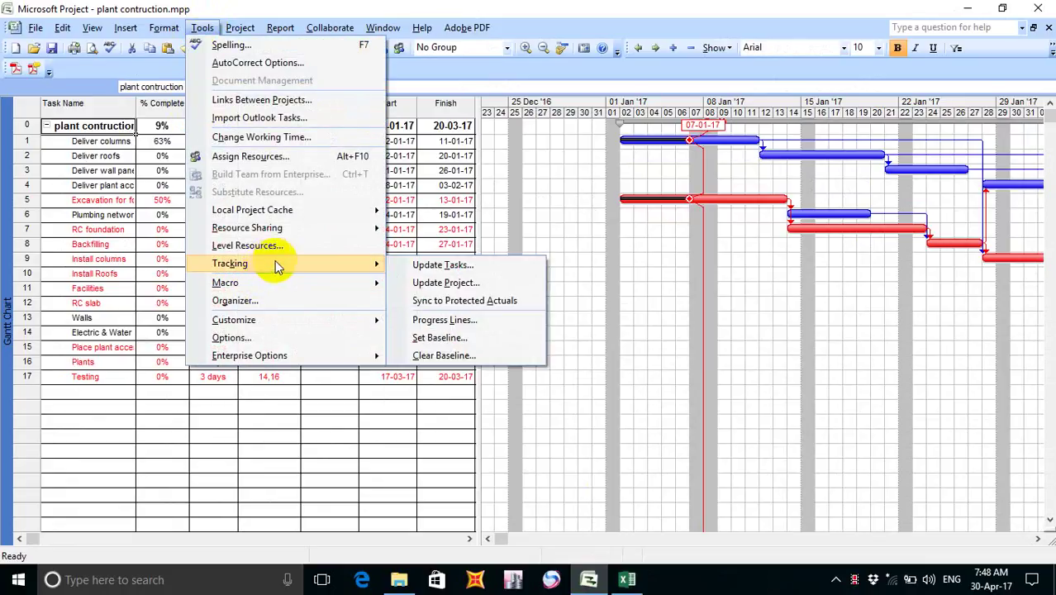
pyautogui.click(468, 283)
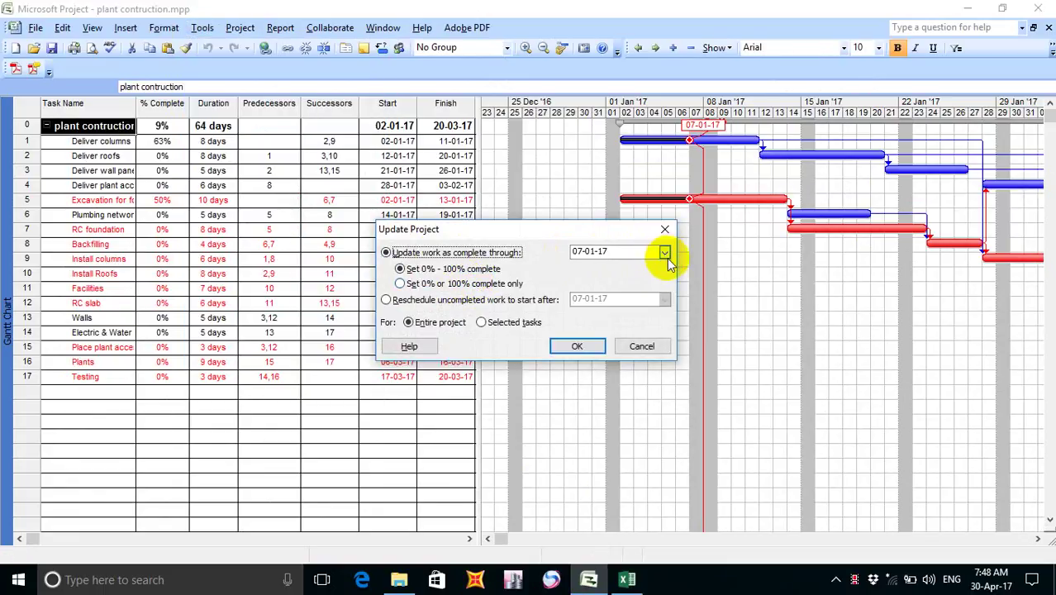
pyautogui.click(665, 253)
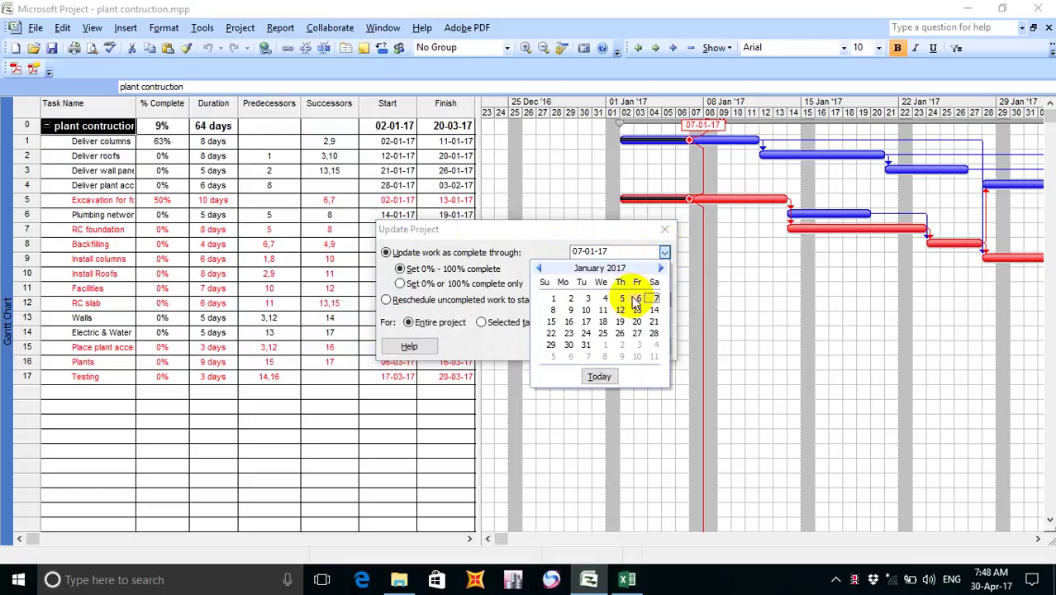
pyautogui.click(656, 310)
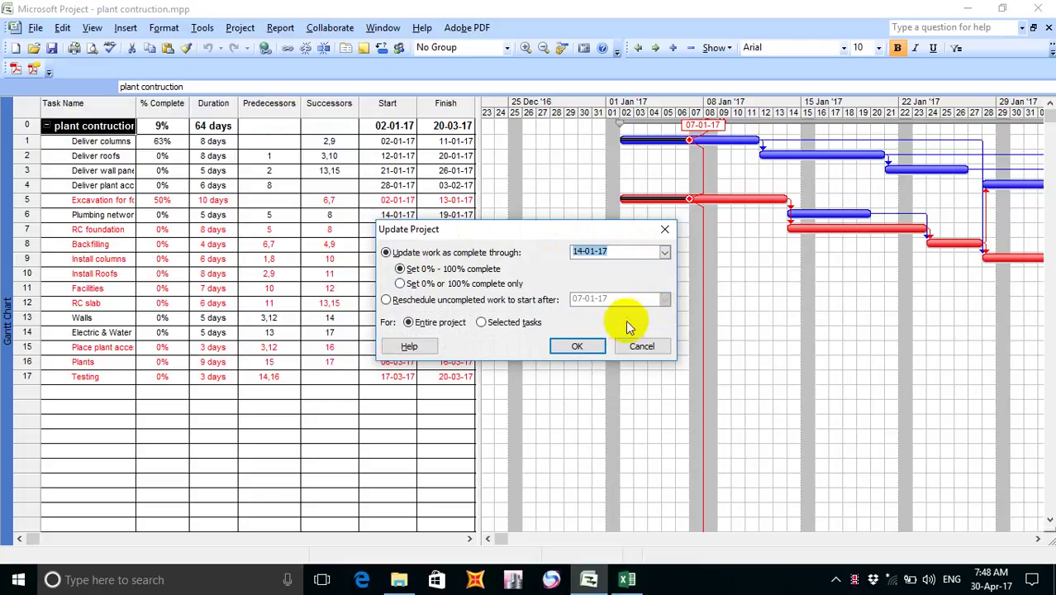
pyautogui.click(577, 346)
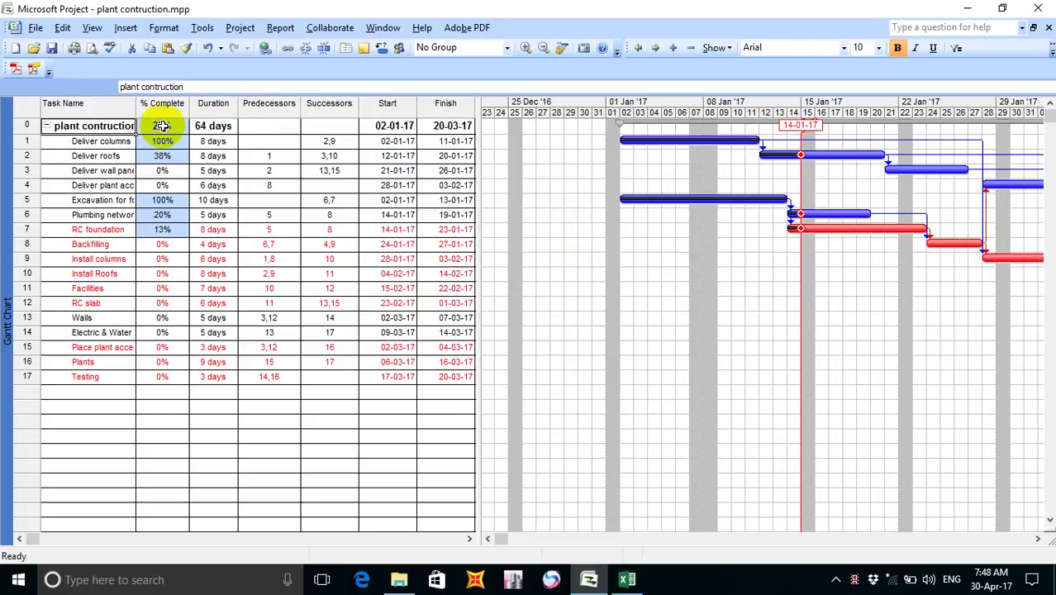
# Switch to Excel and apply the percentage number format to the whole % Complete row (row 3).
pyautogui.click(628, 581)
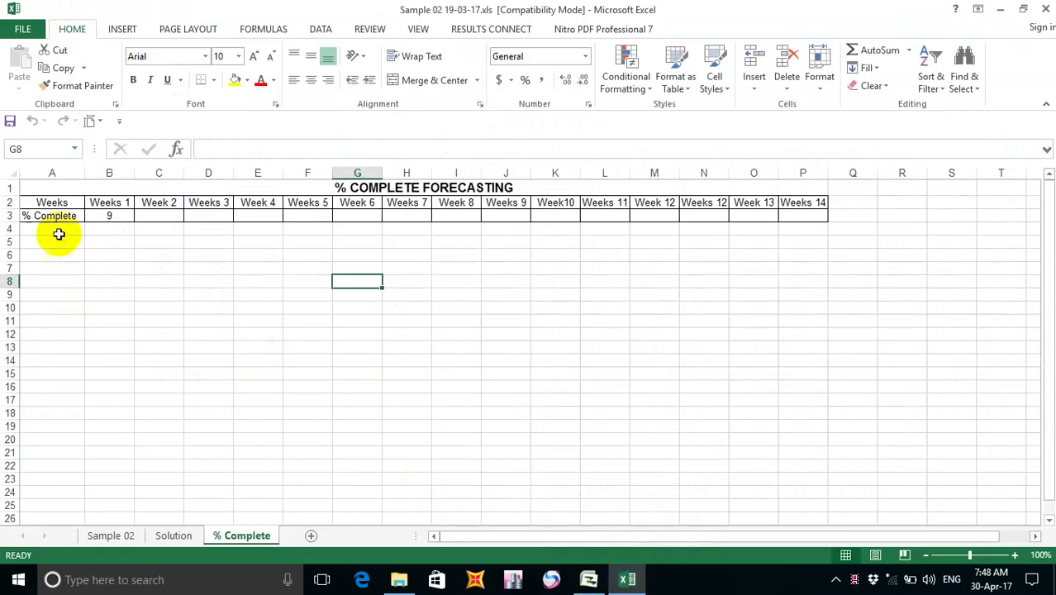
pyautogui.click(36, 217)
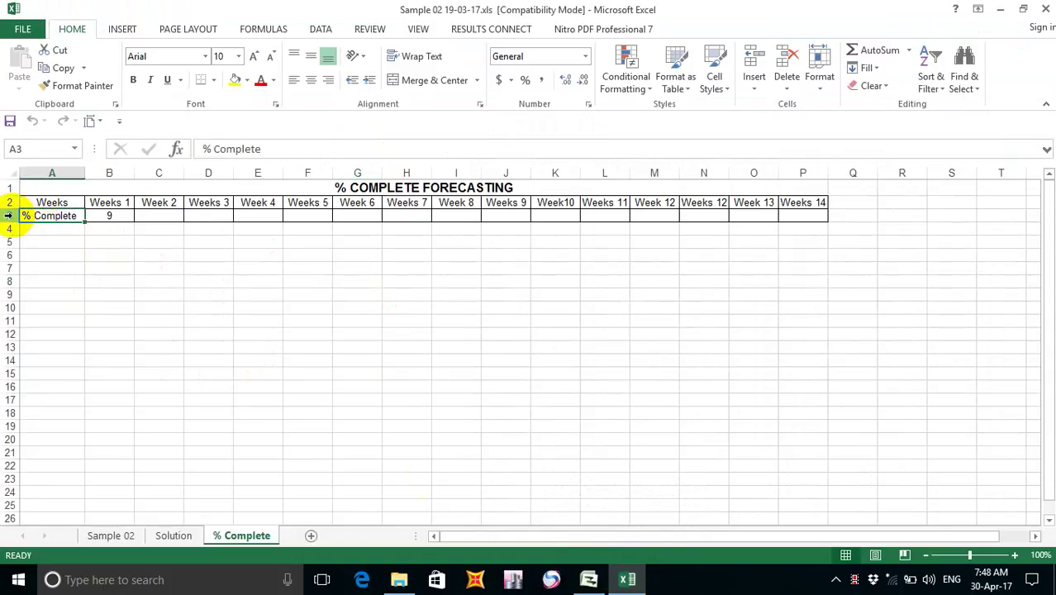
pyautogui.click(8, 215)
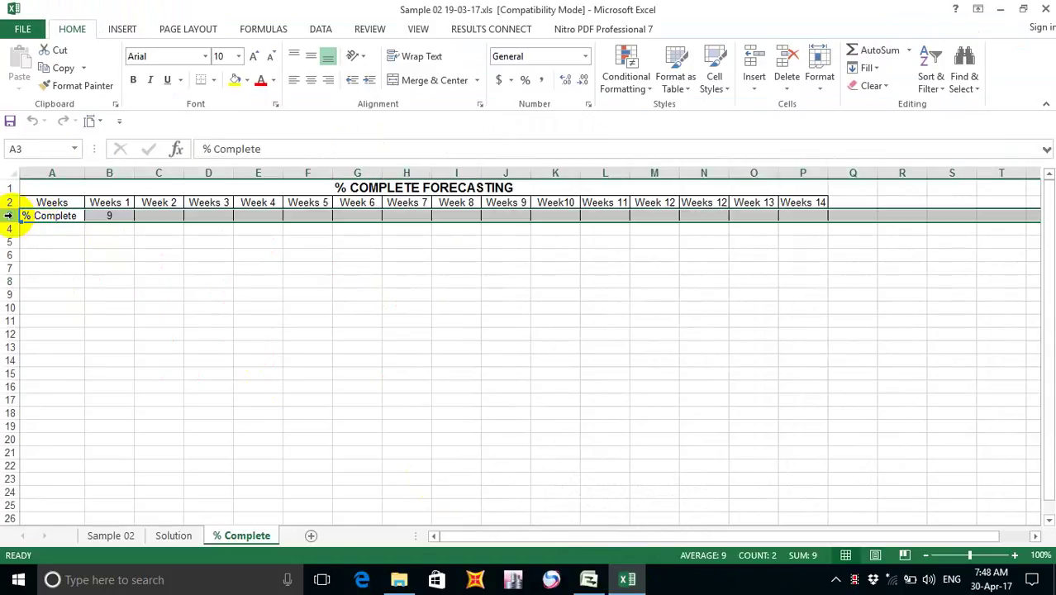
pyautogui.click(527, 80)
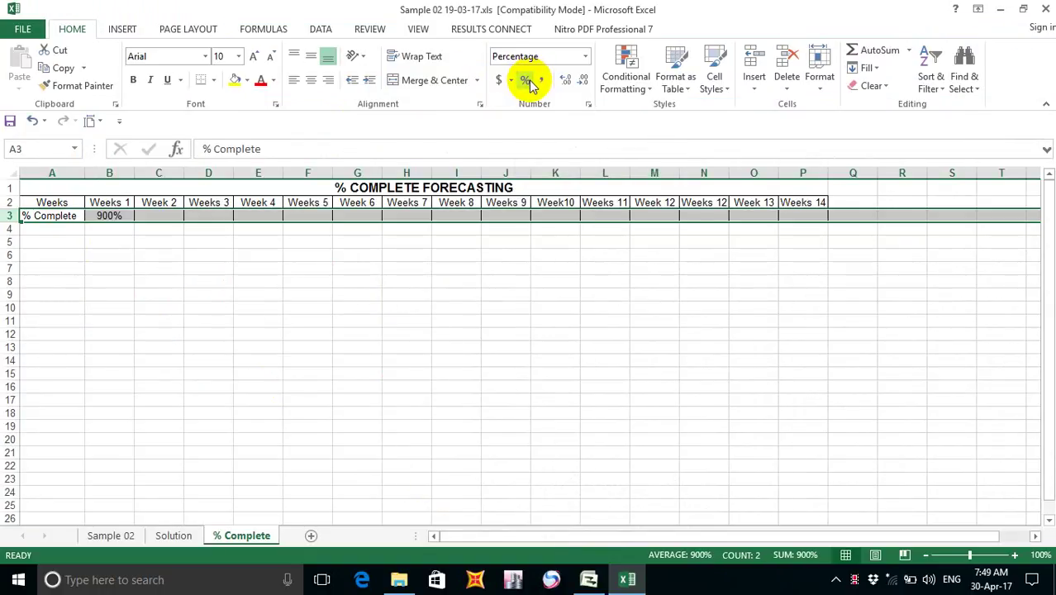
pyautogui.click(178, 230)
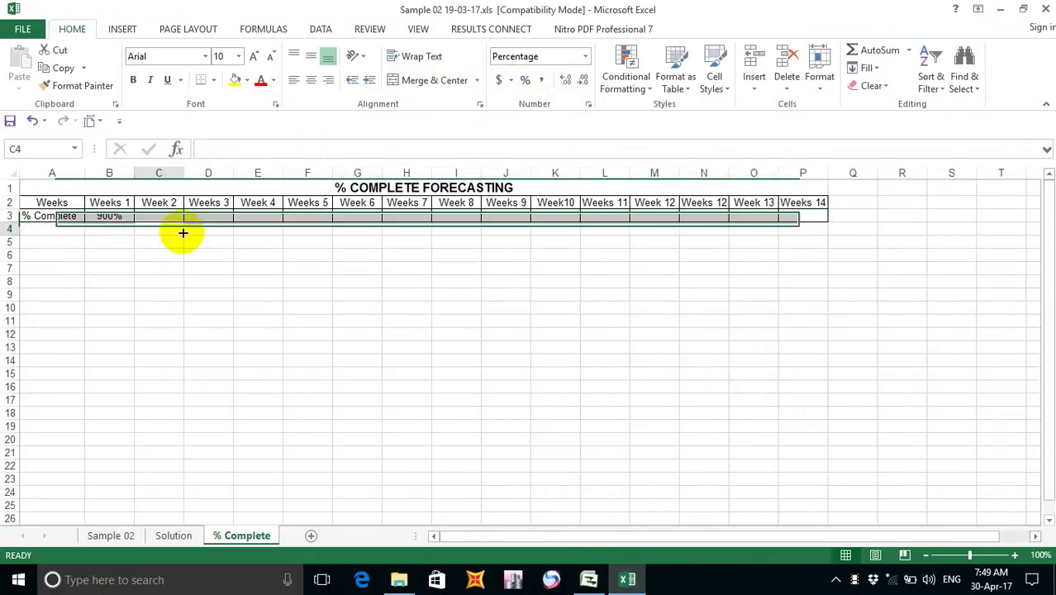
# Correct the Weeks 1 completion value in B3 to 9%.
pyautogui.click(106, 215)
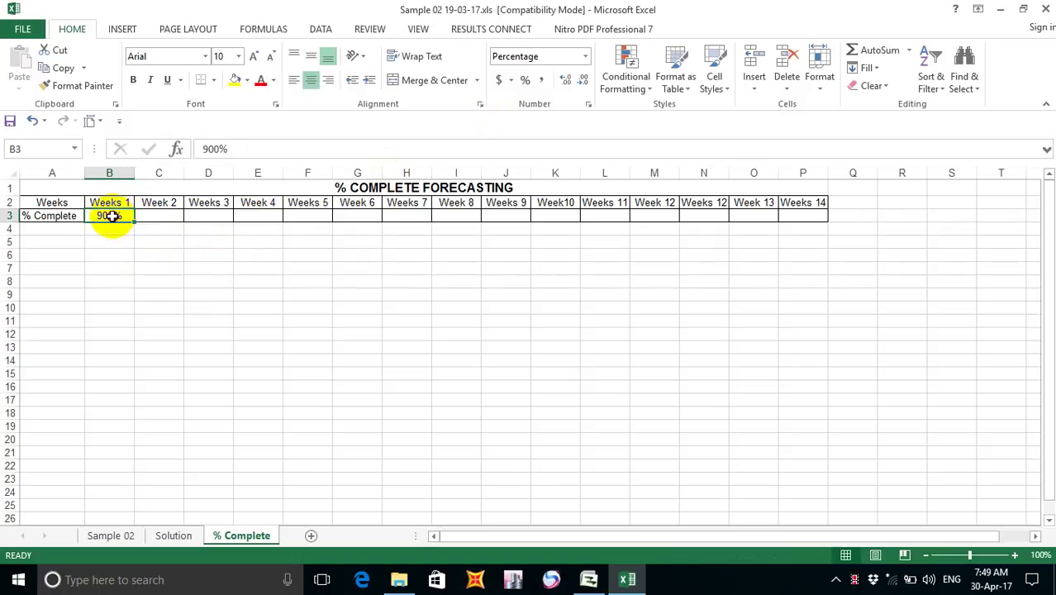
pyautogui.doubleClick(111, 216)
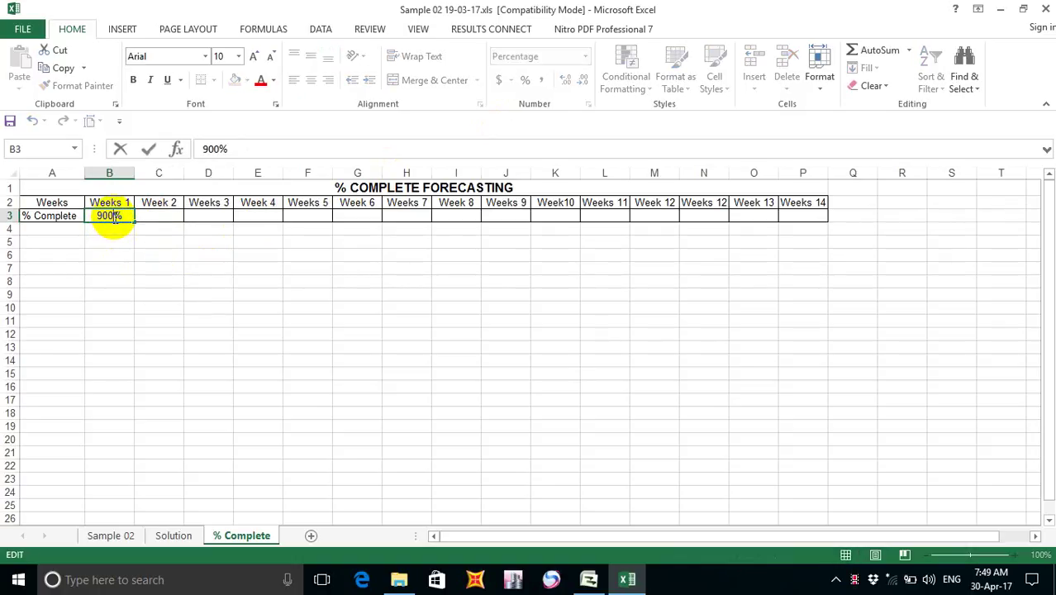
pyautogui.press('BackSpace')
pyautogui.press('BackSpace')
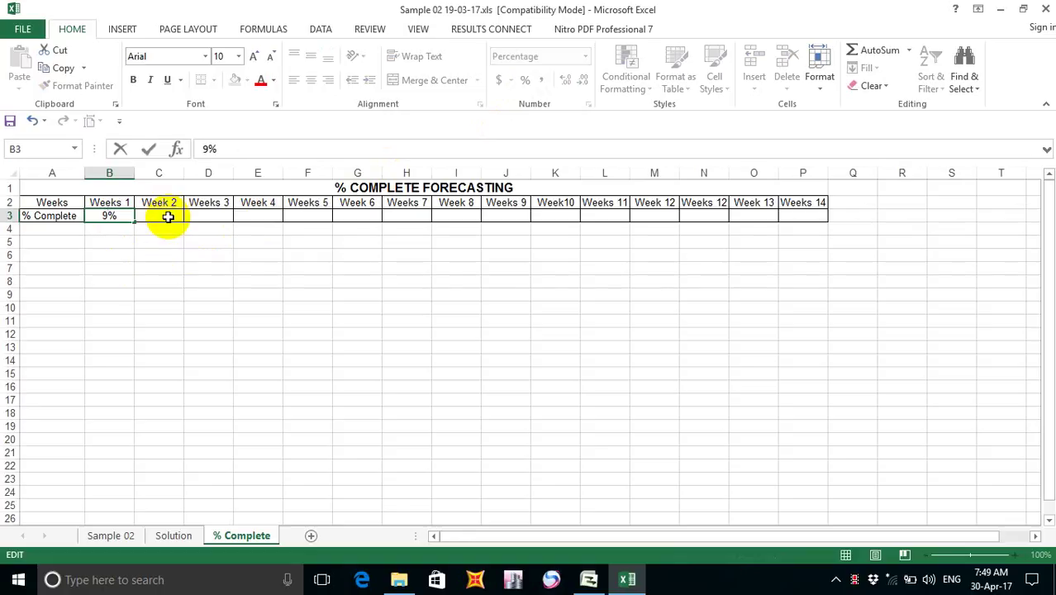
# Enter 22% as the Week 2 completion value in C3 and save the workbook.
pyautogui.click(166, 217)
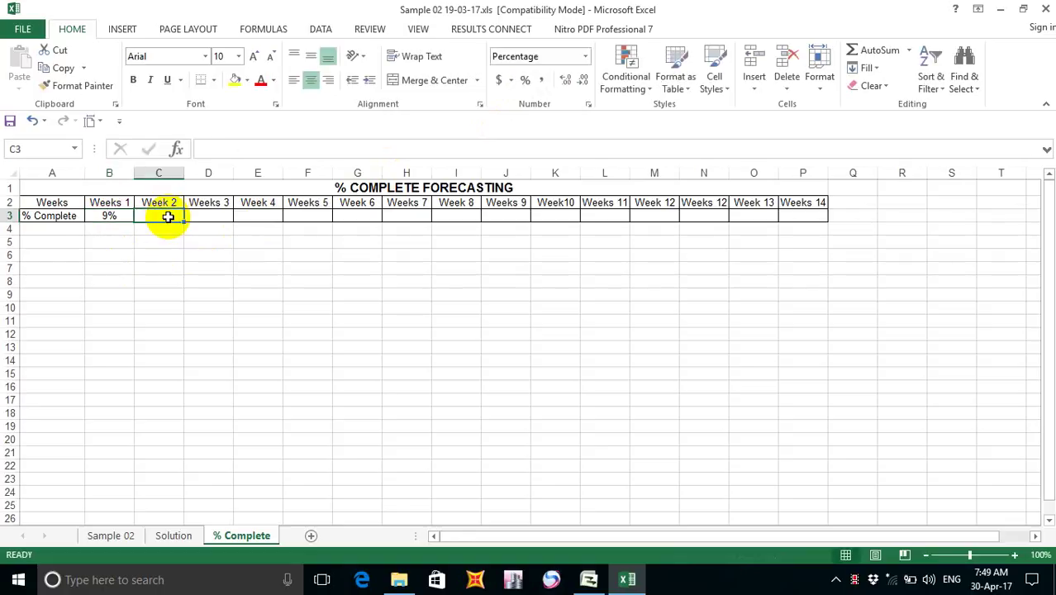
pyautogui.write('22')
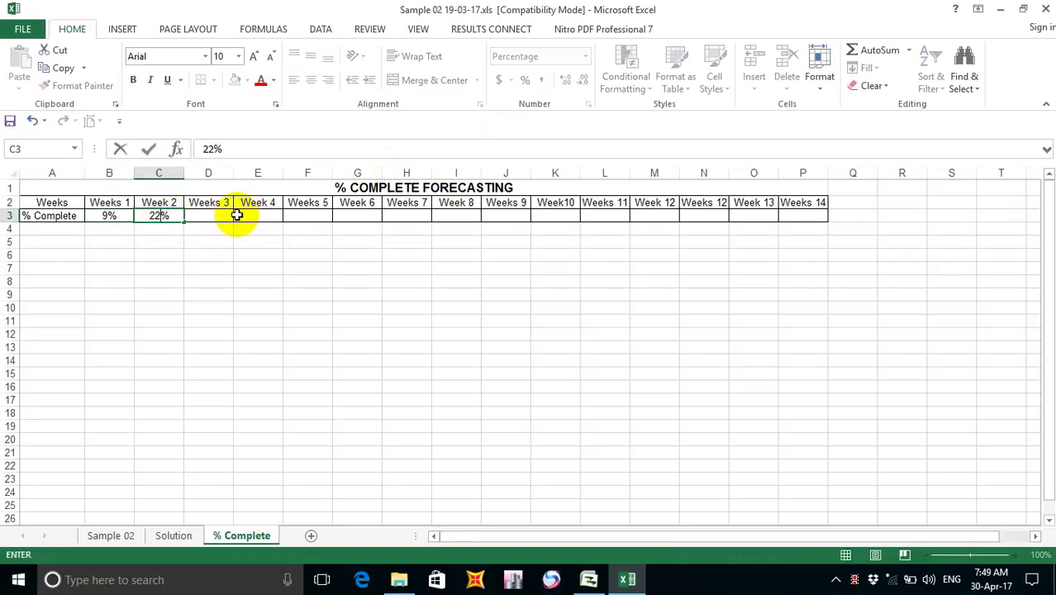
pyautogui.click(207, 216)
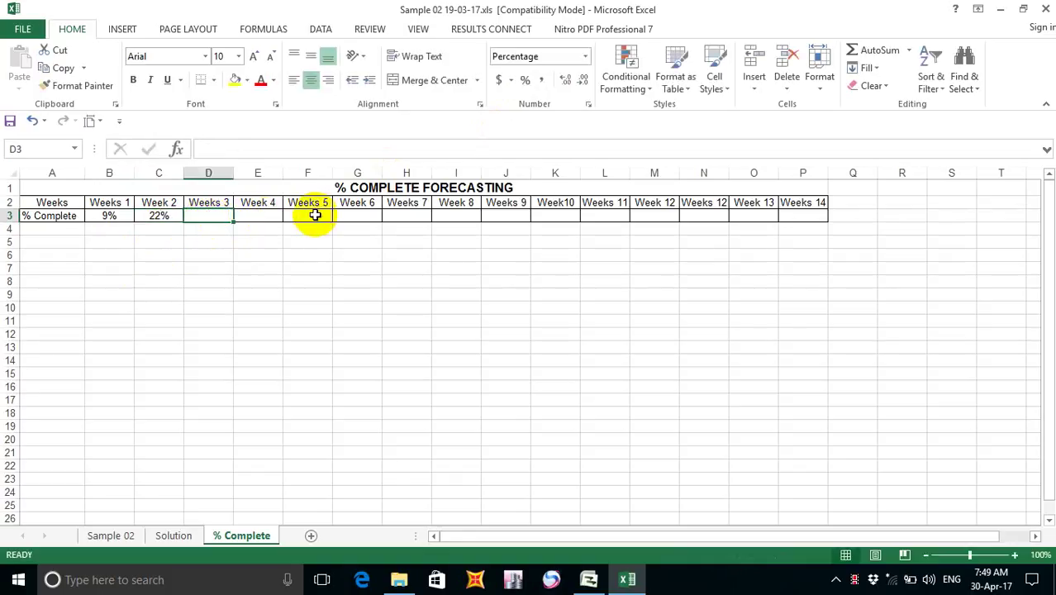
pyautogui.click(258, 215)
pyautogui.click(10, 121)
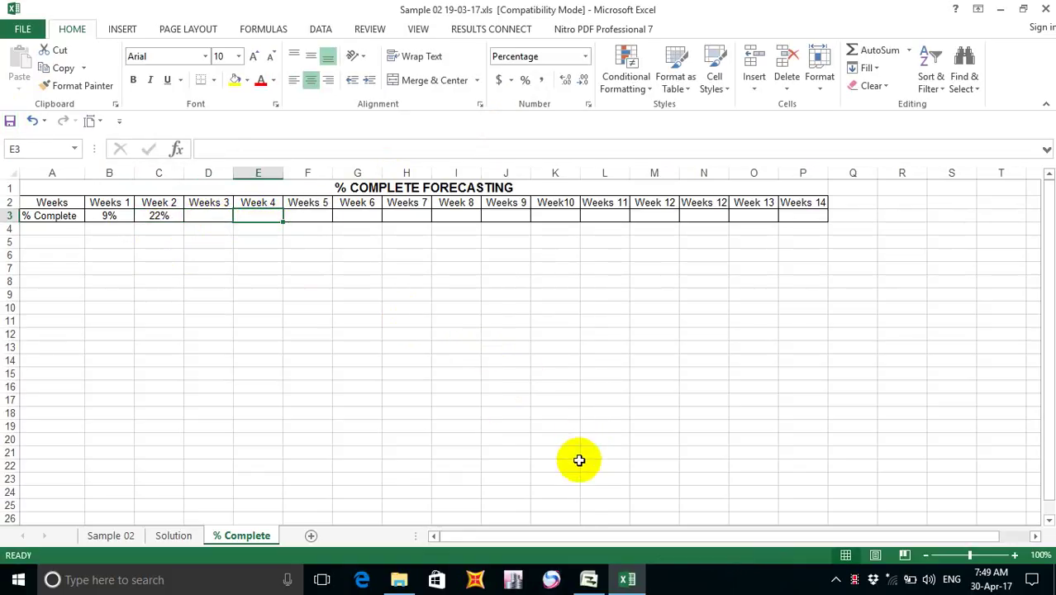
# Switch to Microsoft Project and update the entire project's work as complete through 21-01-17.
pyautogui.click(588, 577)
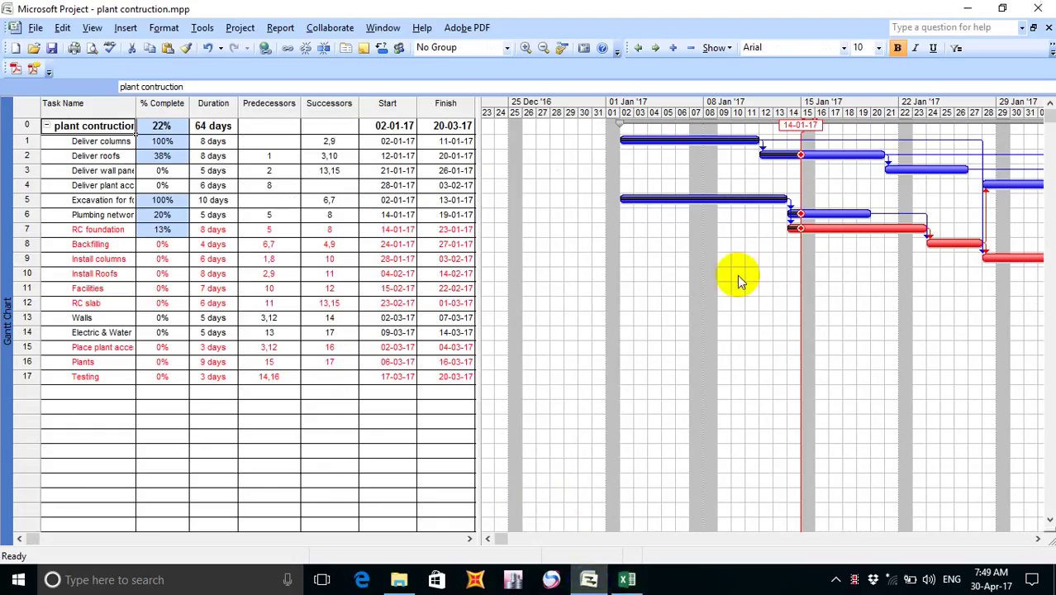
pyautogui.hscroll(-2, 677, 292)
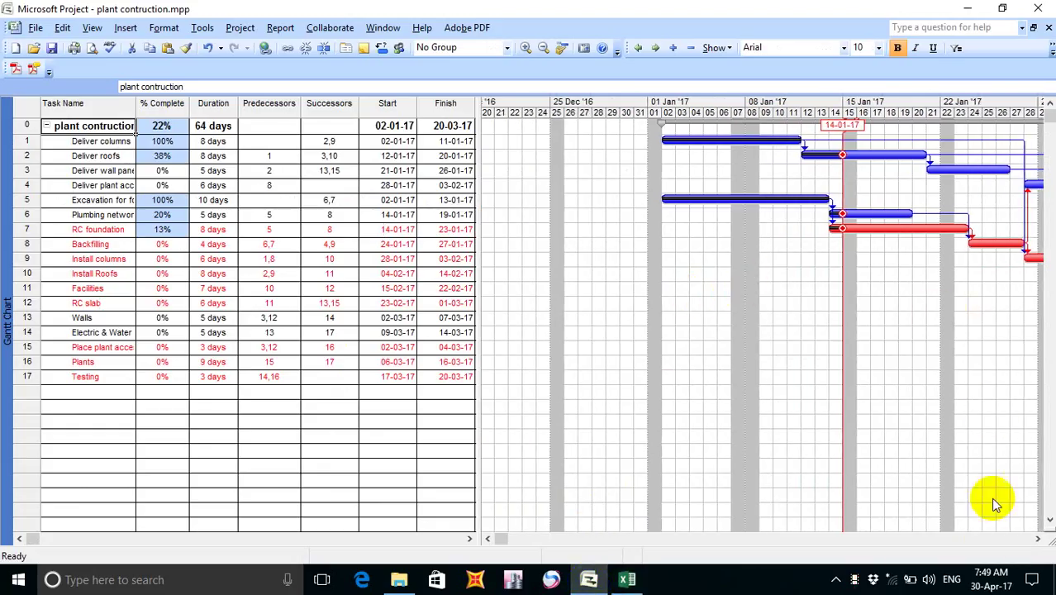
pyautogui.click(1039, 539)
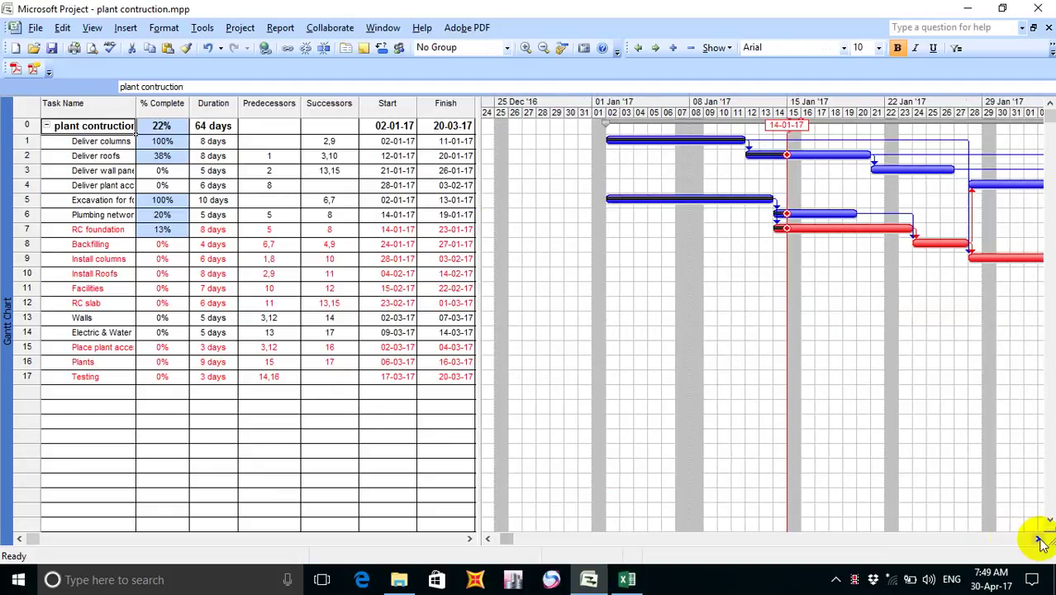
pyautogui.click(1038, 539)
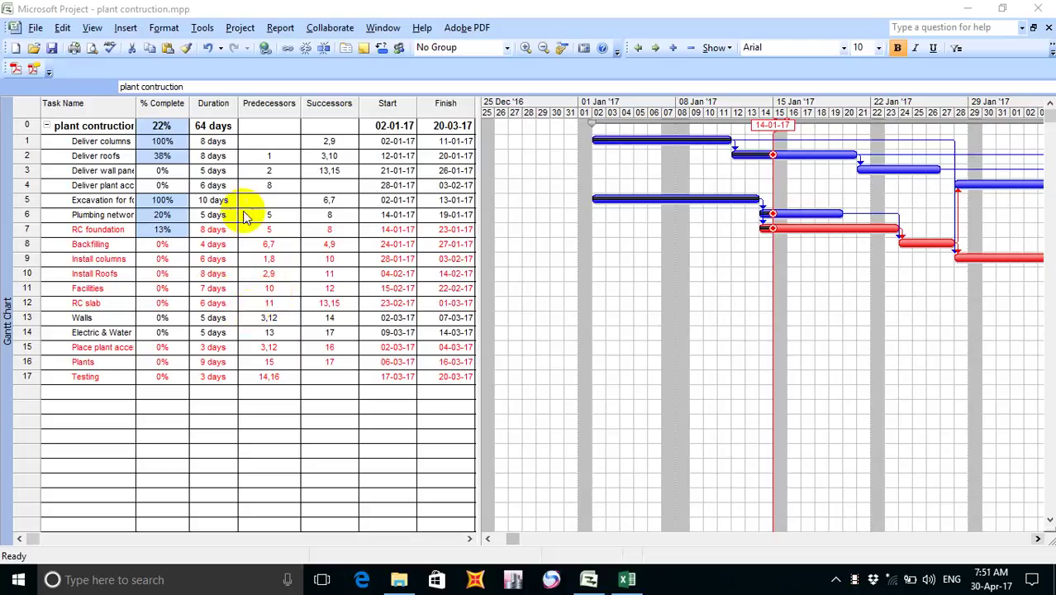
pyautogui.click(204, 28)
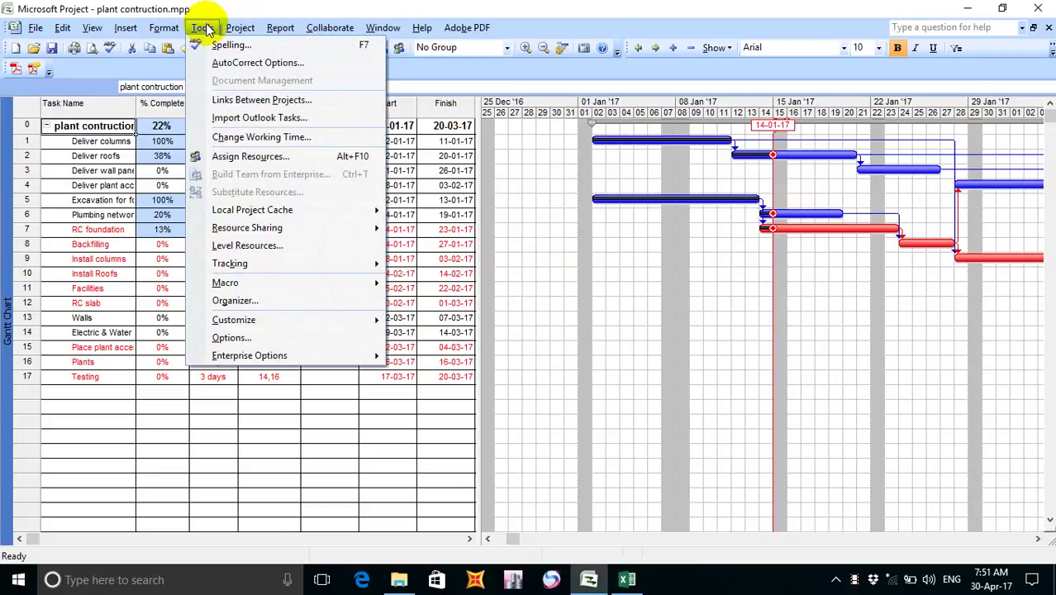
pyautogui.moveTo(320, 264)
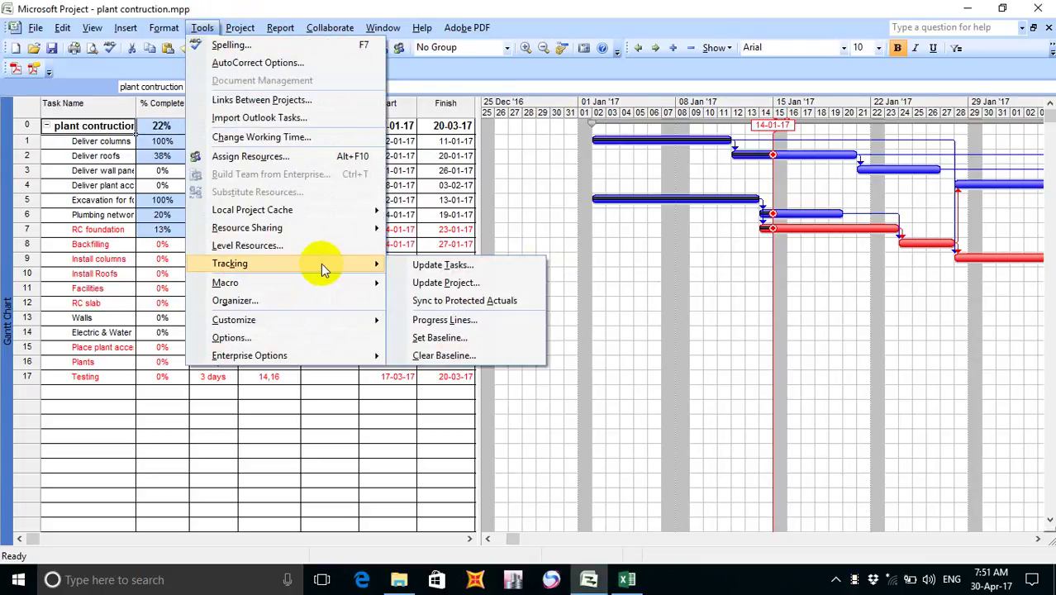
pyautogui.click(486, 283)
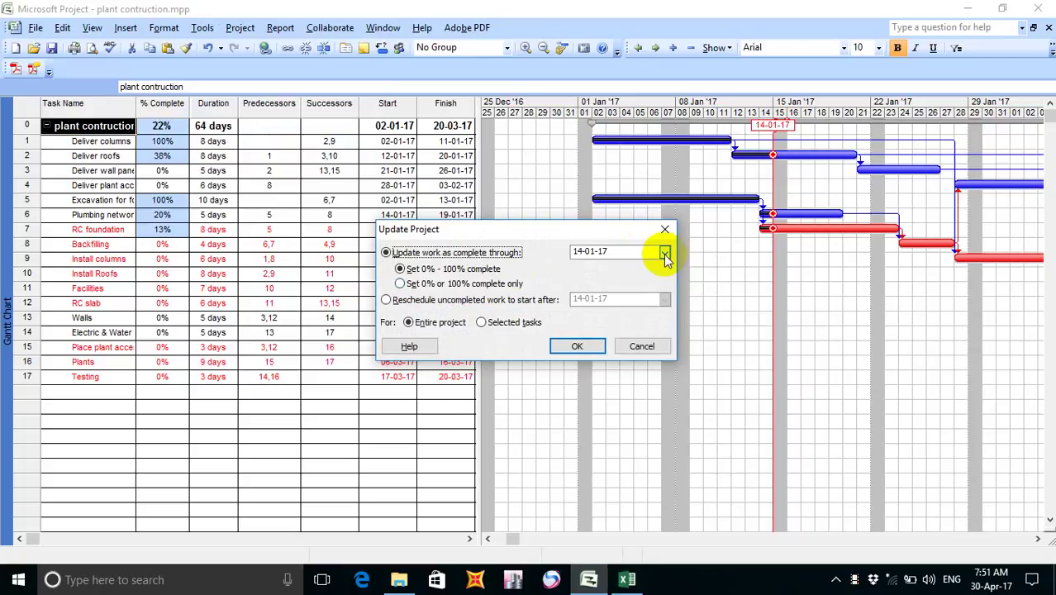
pyautogui.click(665, 253)
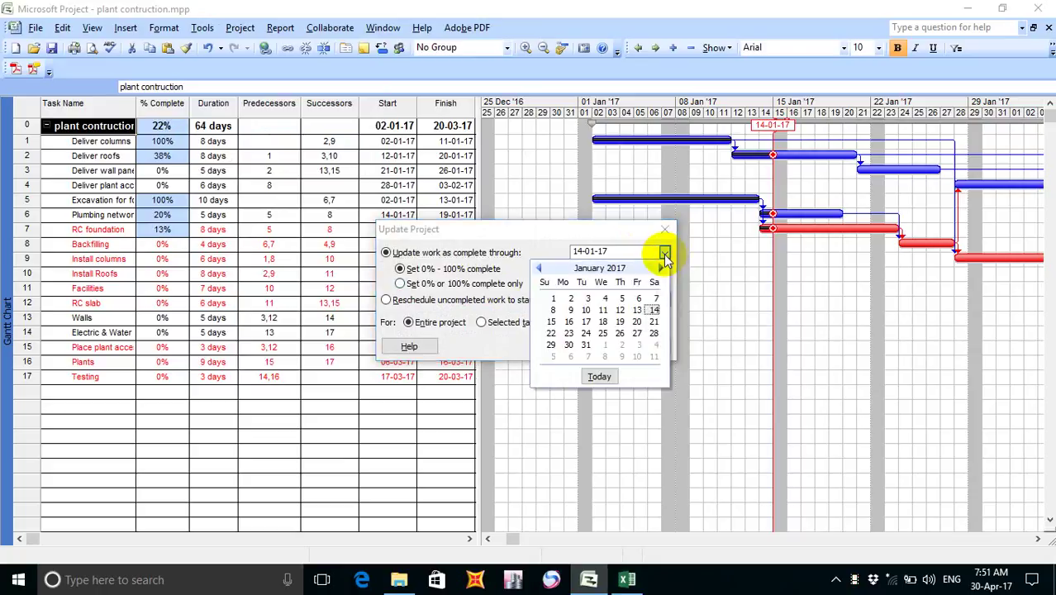
pyautogui.click(655, 322)
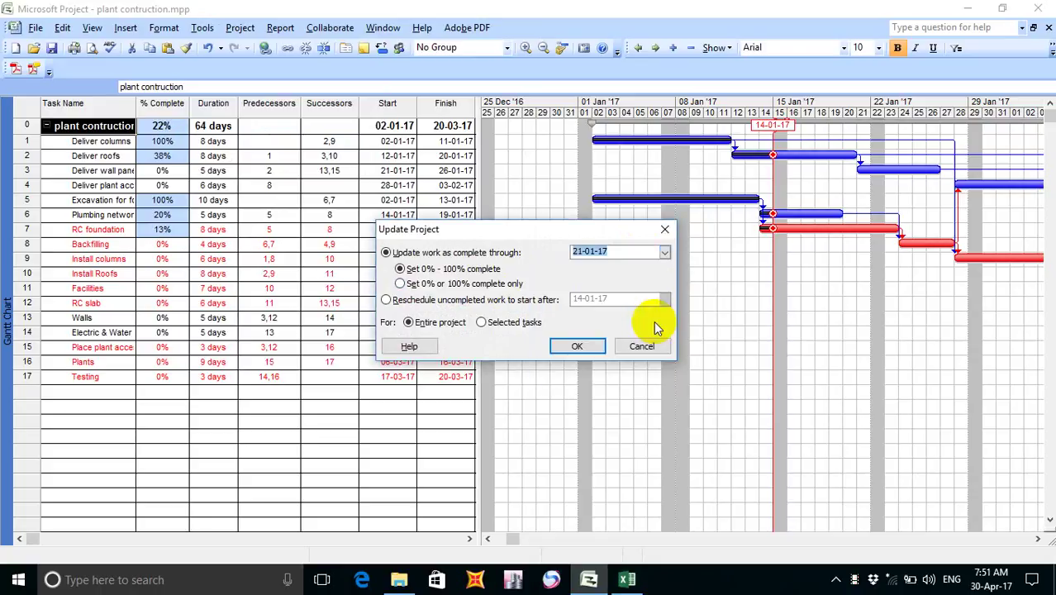
pyautogui.click(574, 348)
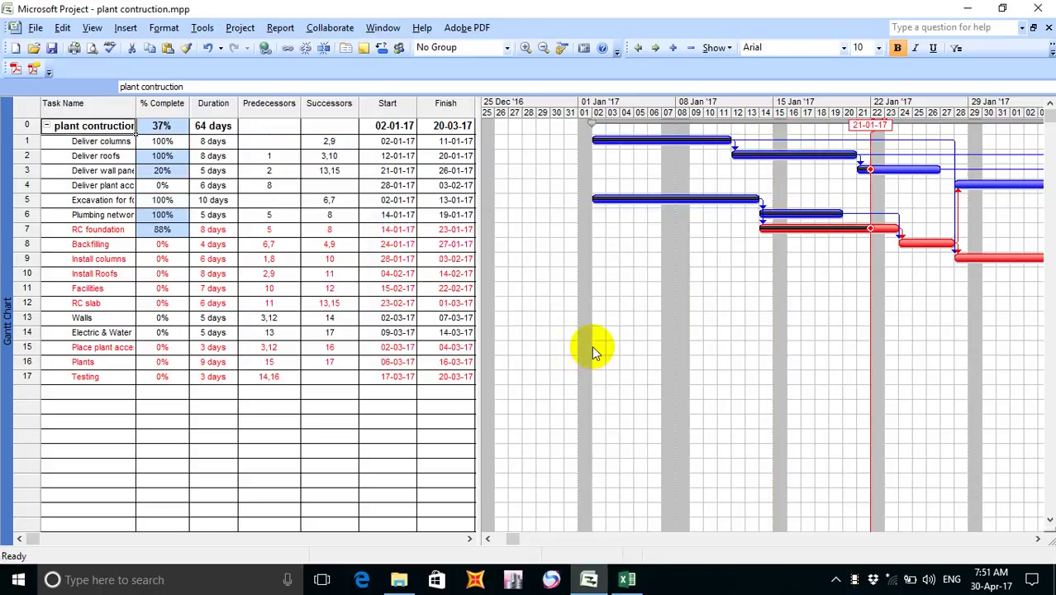
# Switch to Excel and enter 37% as the Weeks 3 completion value in D3.
pyautogui.click(628, 579)
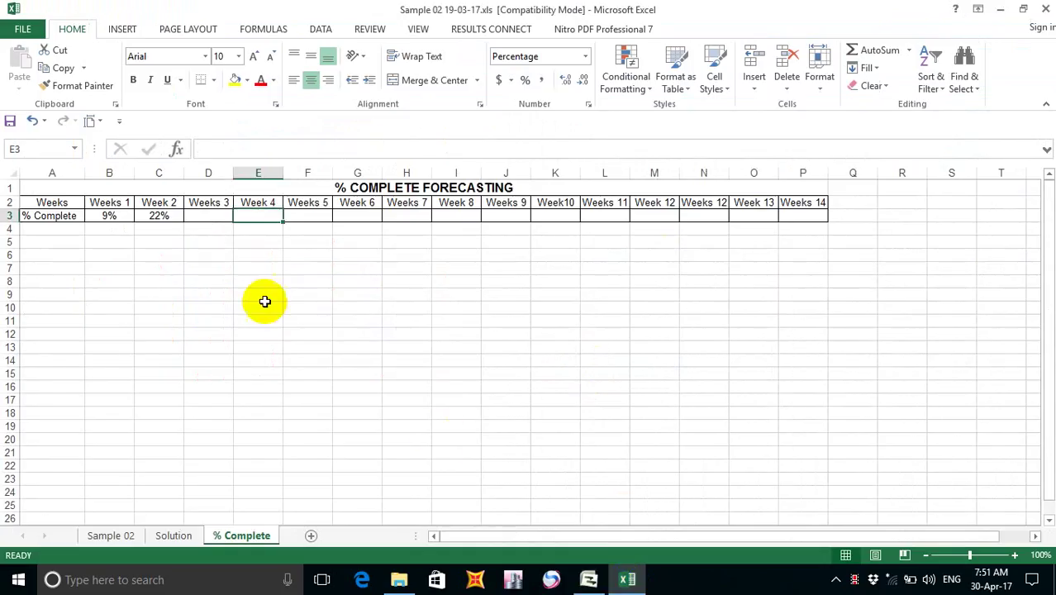
pyautogui.click(209, 218)
pyautogui.write('3')
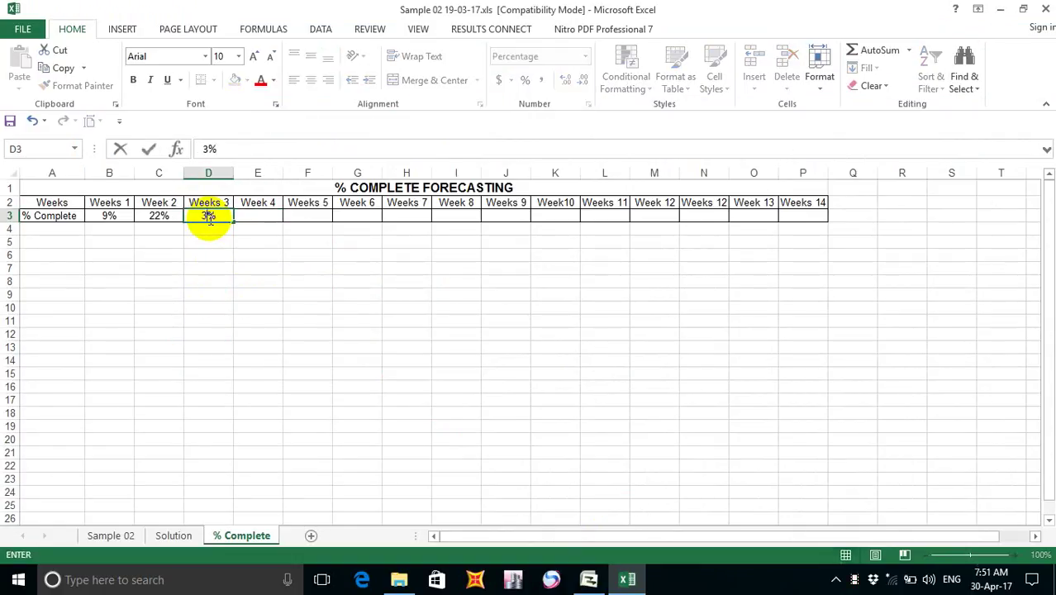
pyautogui.write('7')
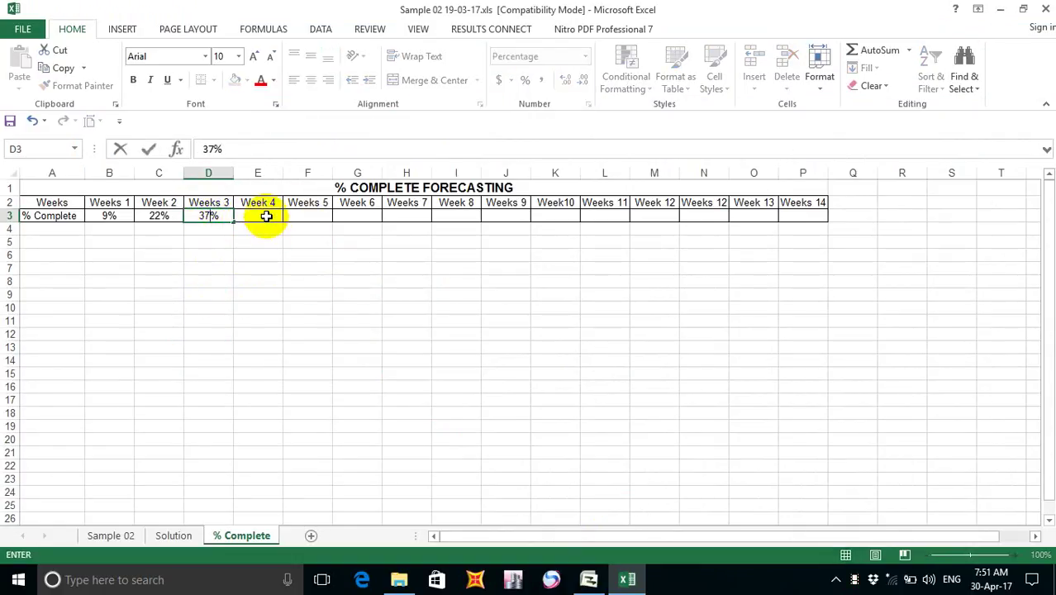
pyautogui.click(267, 215)
pyautogui.press('BackSpace')
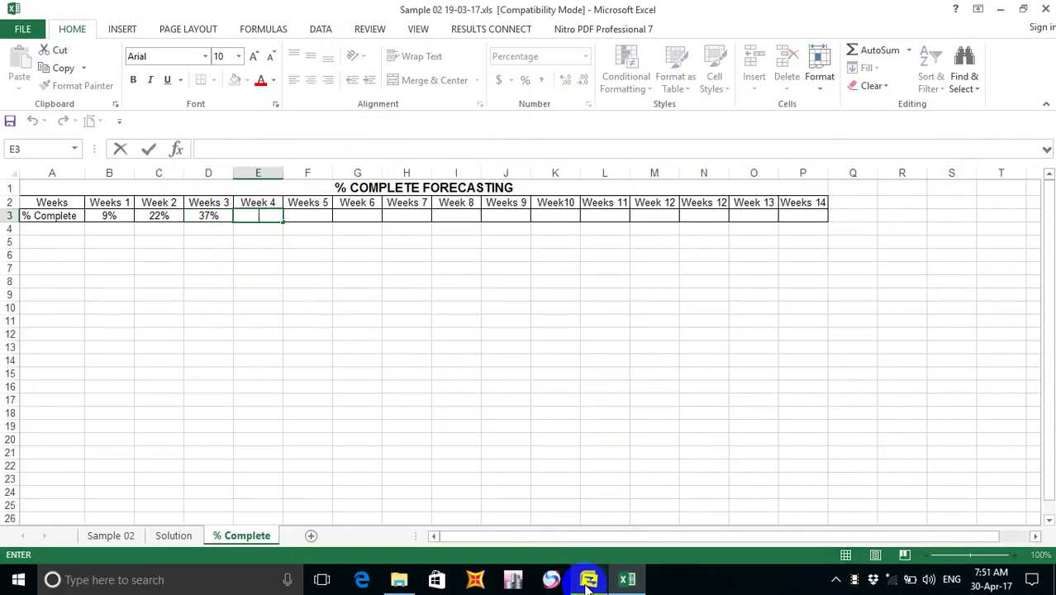
# Switch to Microsoft Project and update the entire project's work as complete through 28-01-17, using the 0% - 100% complete option.
pyautogui.moveTo(589, 583)
pyautogui.click(590, 458)
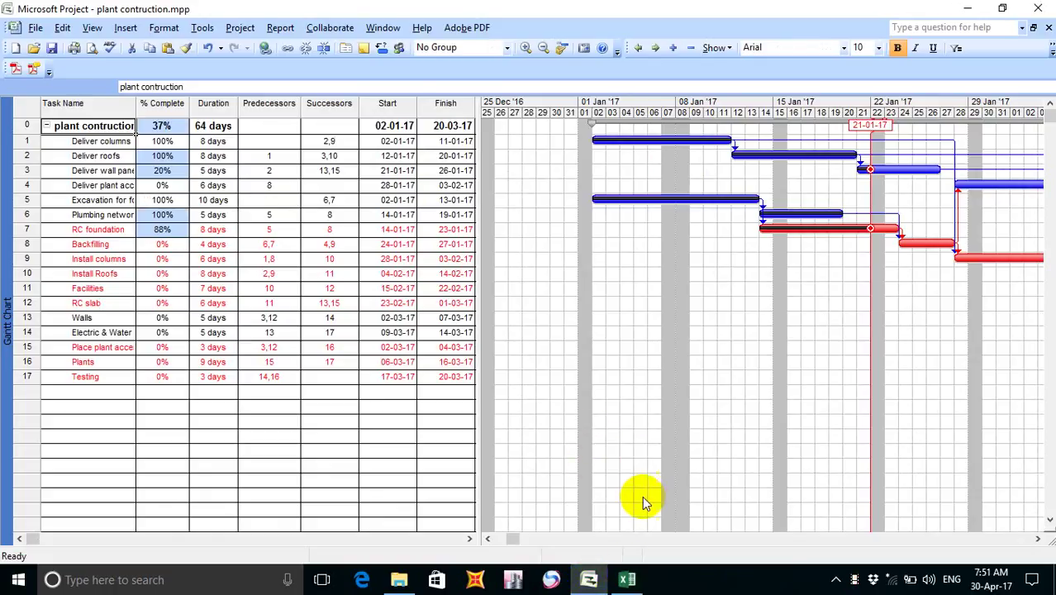
pyautogui.click(626, 579)
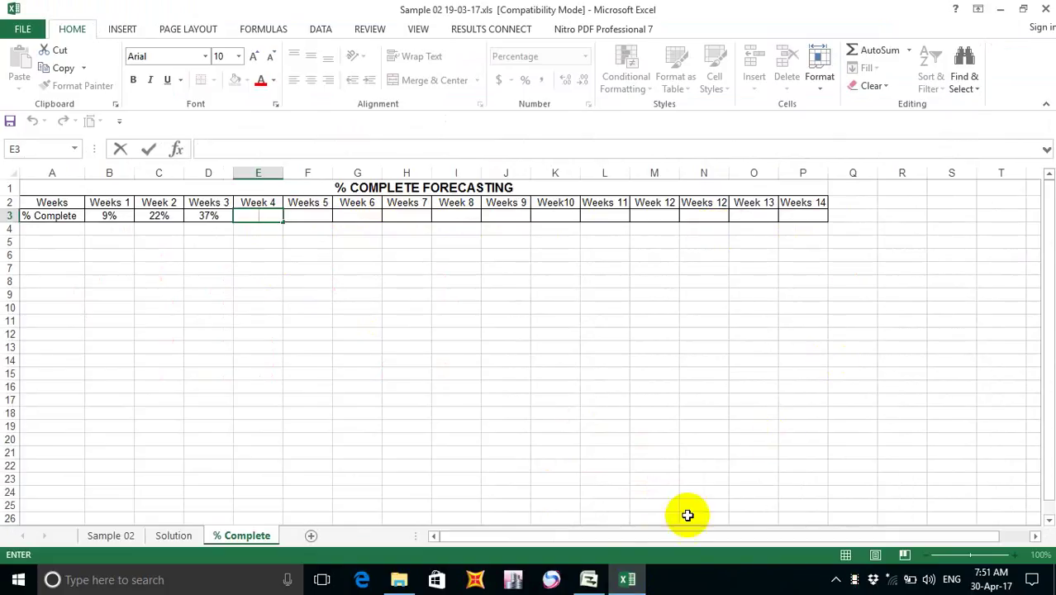
pyautogui.click(587, 581)
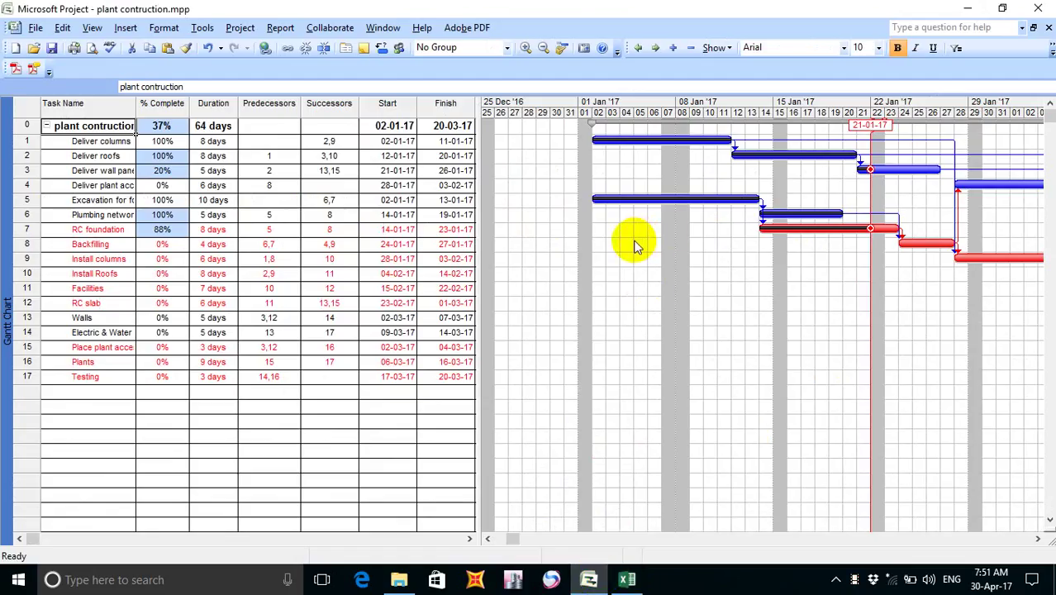
pyautogui.click(205, 27)
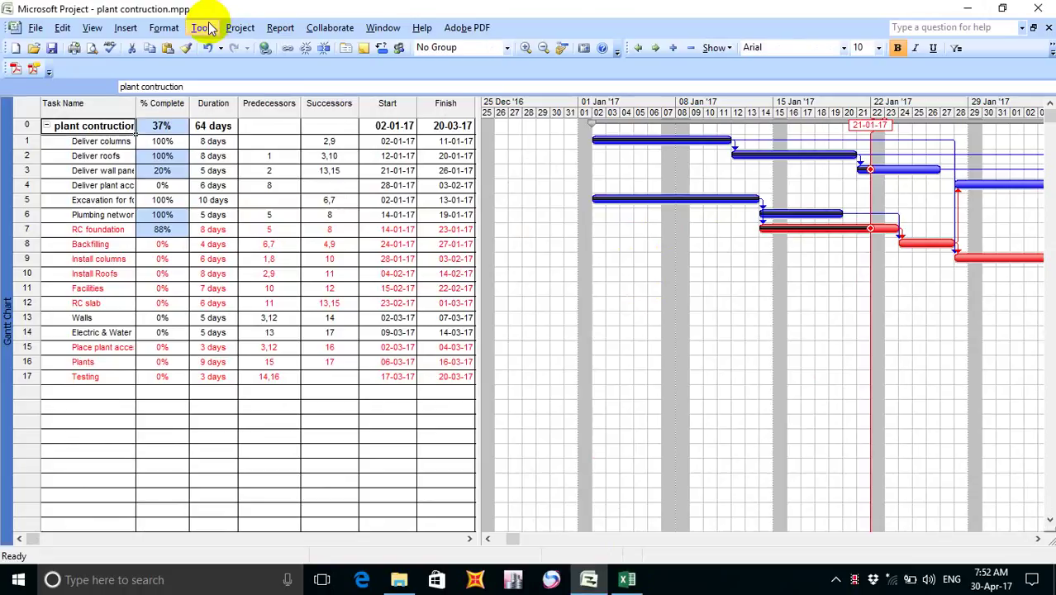
pyautogui.moveTo(291, 263)
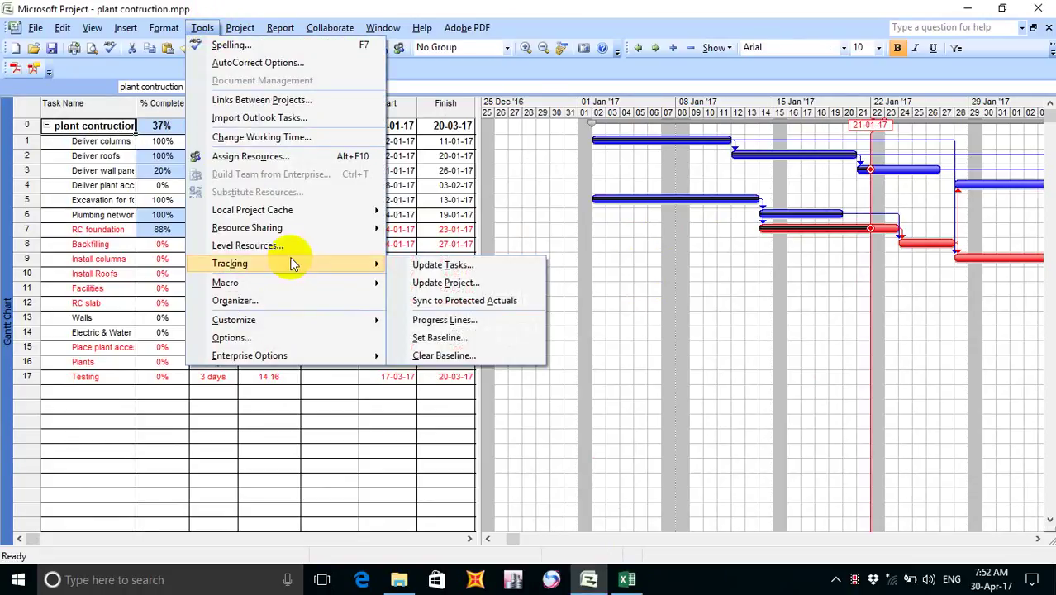
pyautogui.click(503, 284)
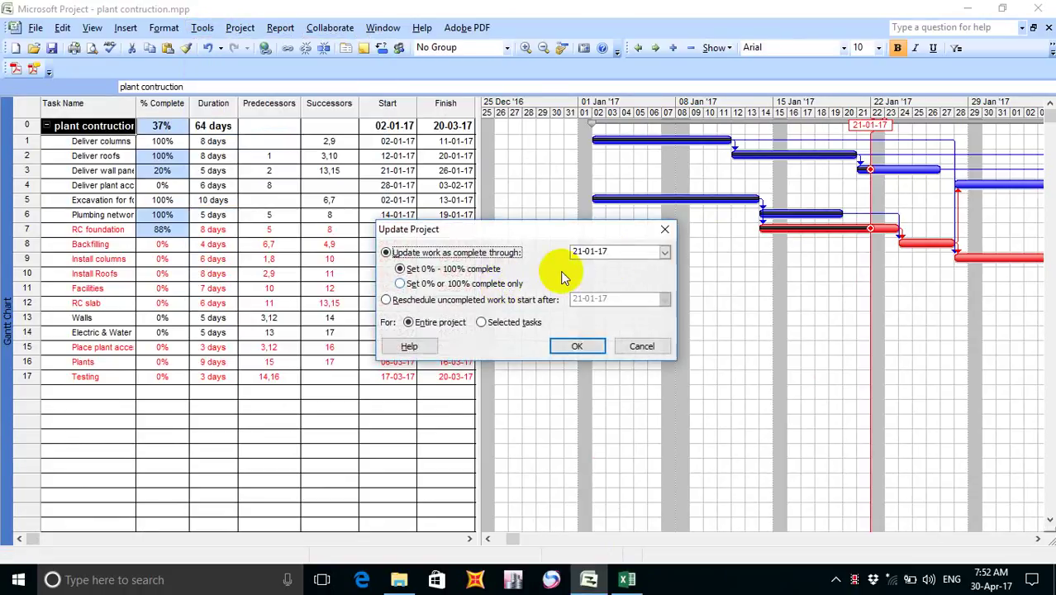
pyautogui.click(663, 252)
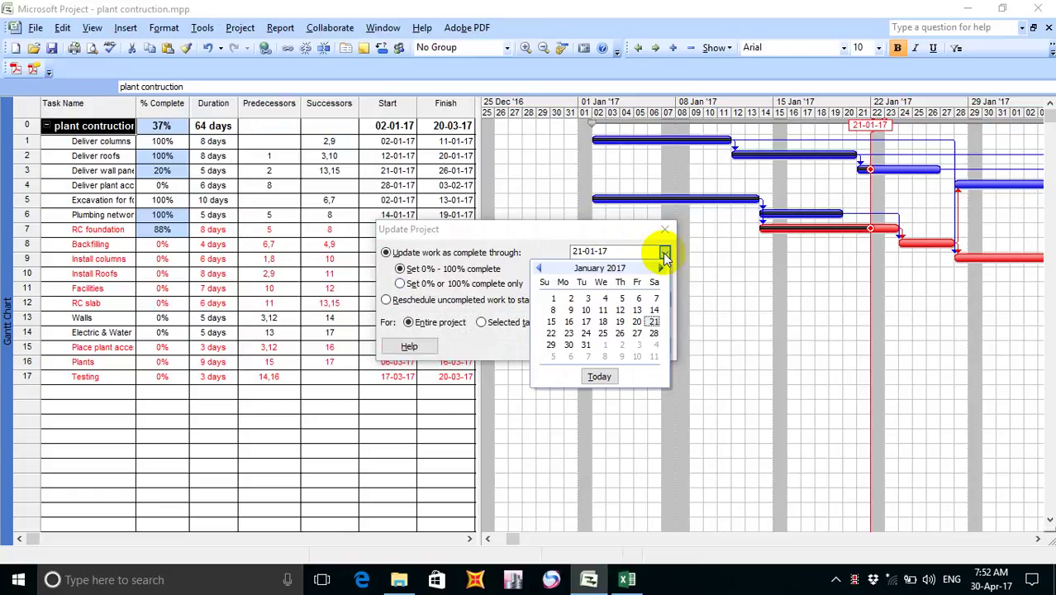
pyautogui.click(657, 336)
pyautogui.click(574, 345)
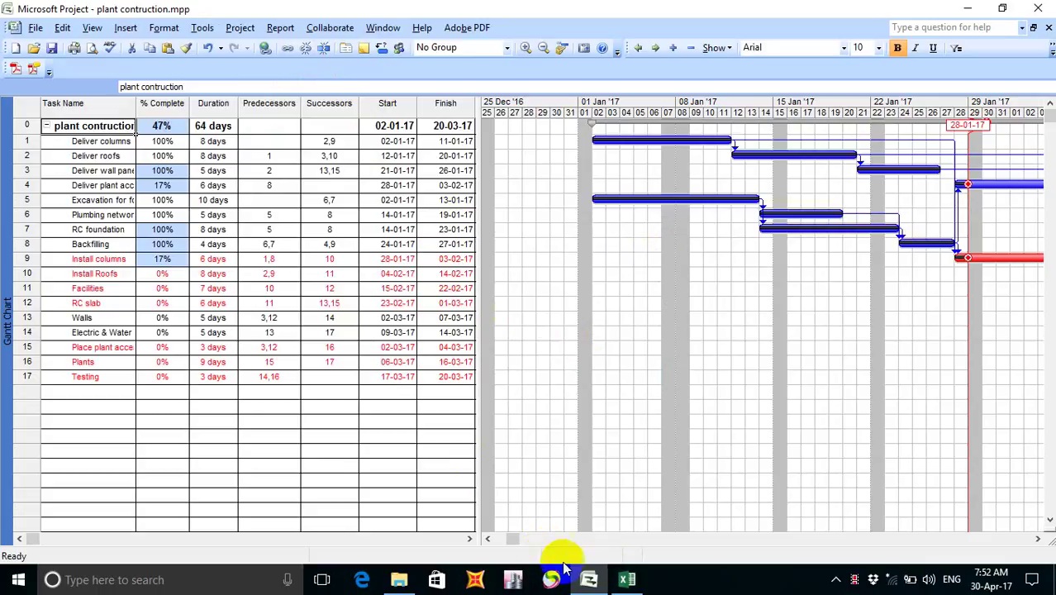
# Switch to Excel and try entering 47 as the Week 4 completion value in E3.
pyautogui.click(626, 578)
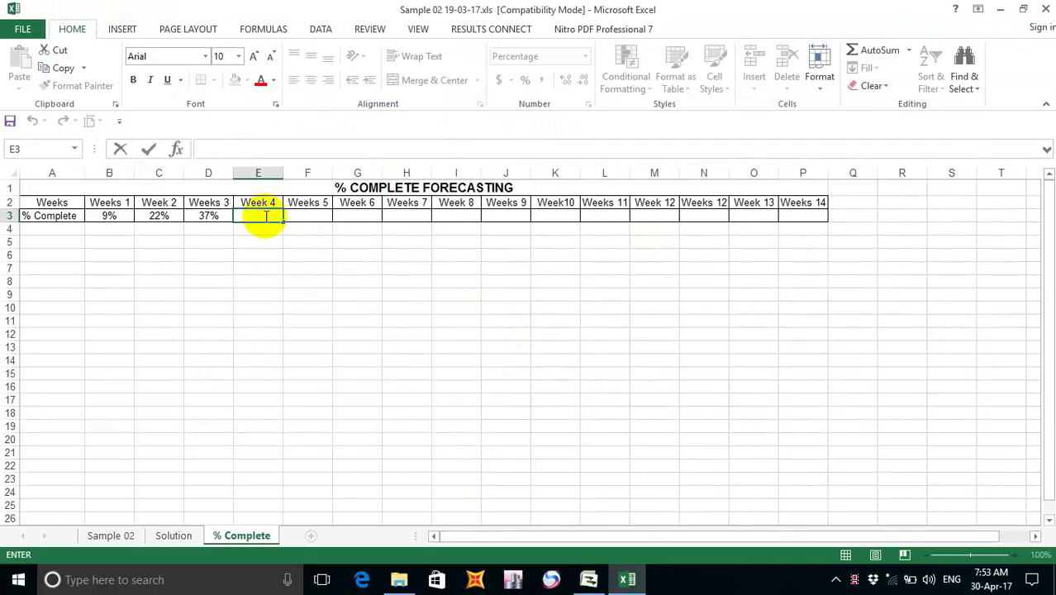
pyautogui.click(264, 216)
pyautogui.write('47')
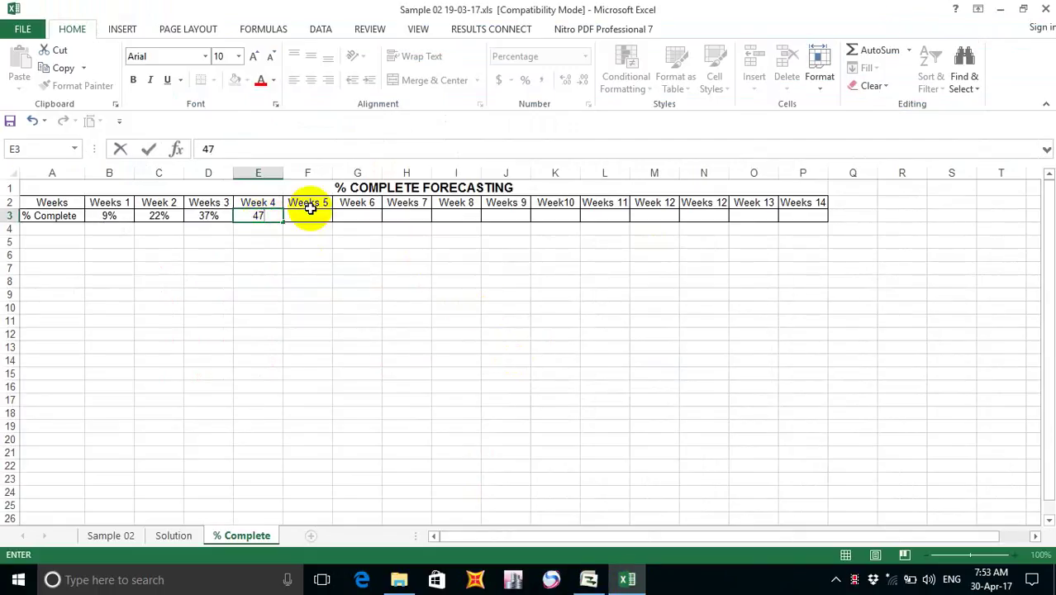
pyautogui.click(299, 215)
pyautogui.click(273, 216)
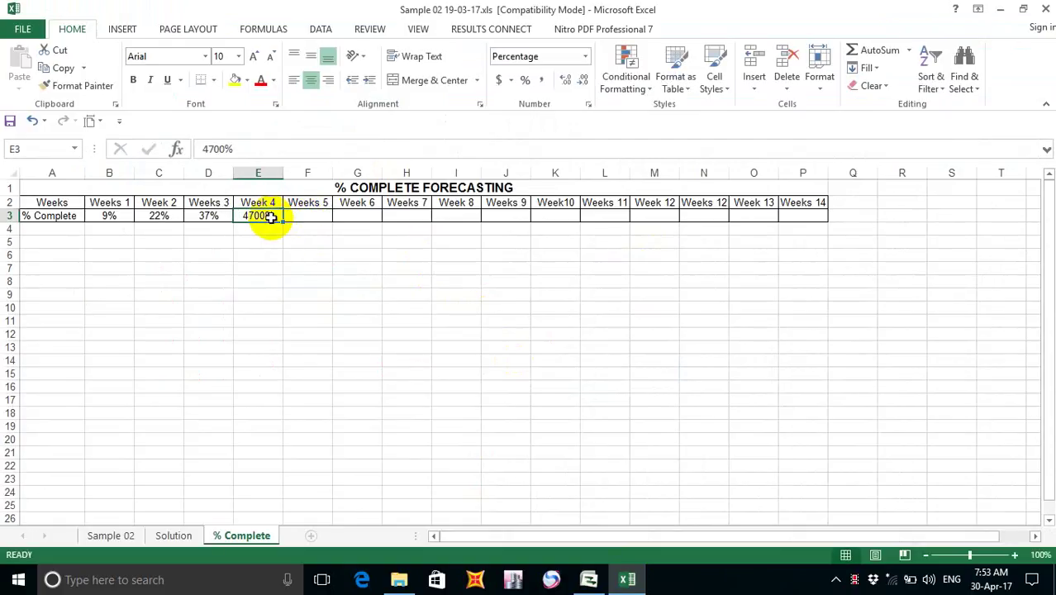
# Switch to Microsoft Project and update the work of the entire project as complete through 04-02-17.
pyautogui.click(589, 580)
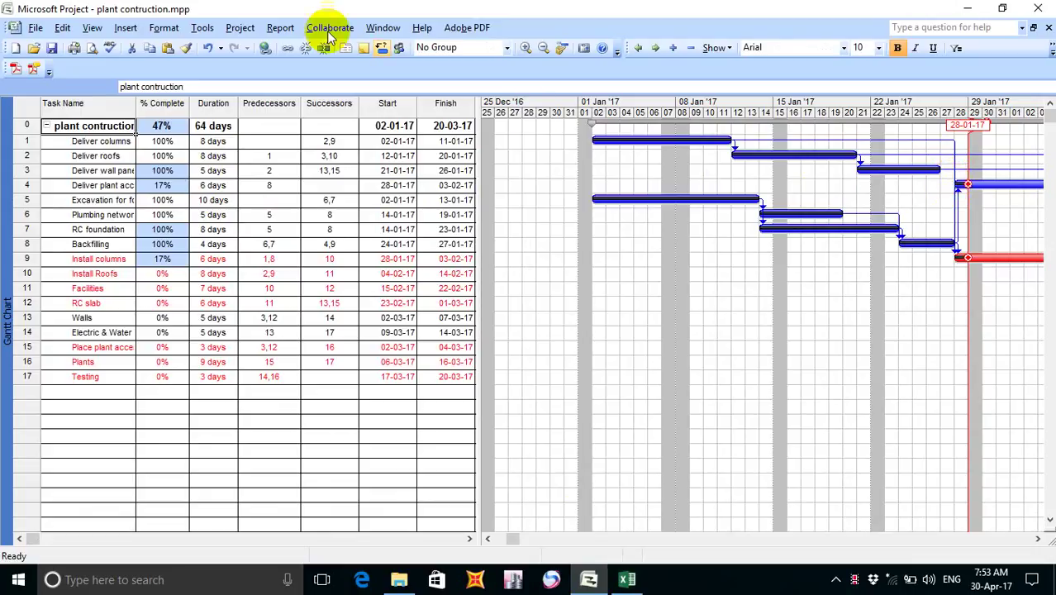
pyautogui.click(238, 32)
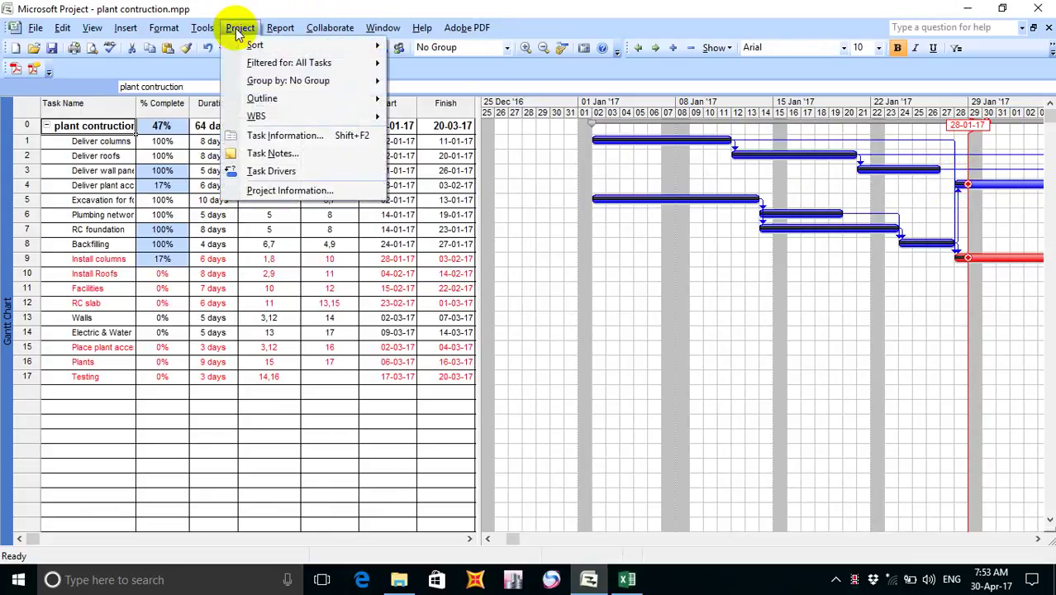
pyautogui.moveTo(200, 28)
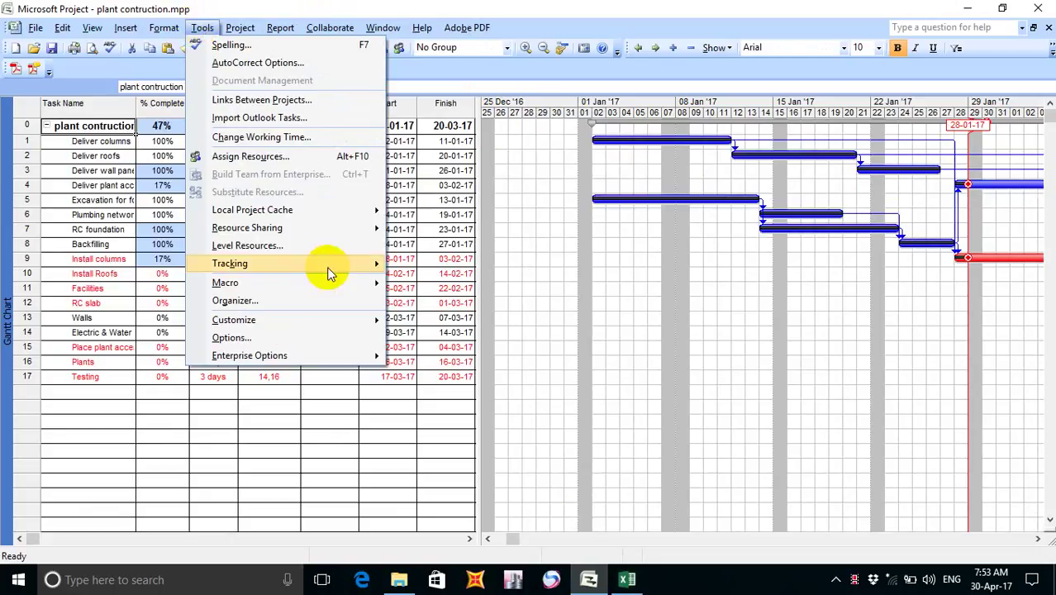
pyautogui.moveTo(337, 271)
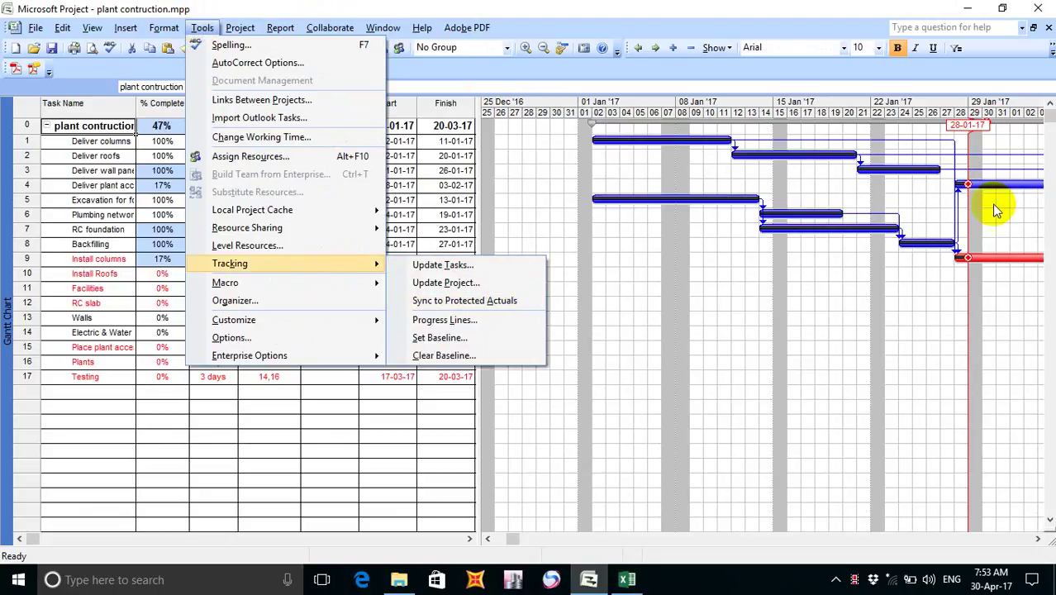
pyautogui.click(1038, 539)
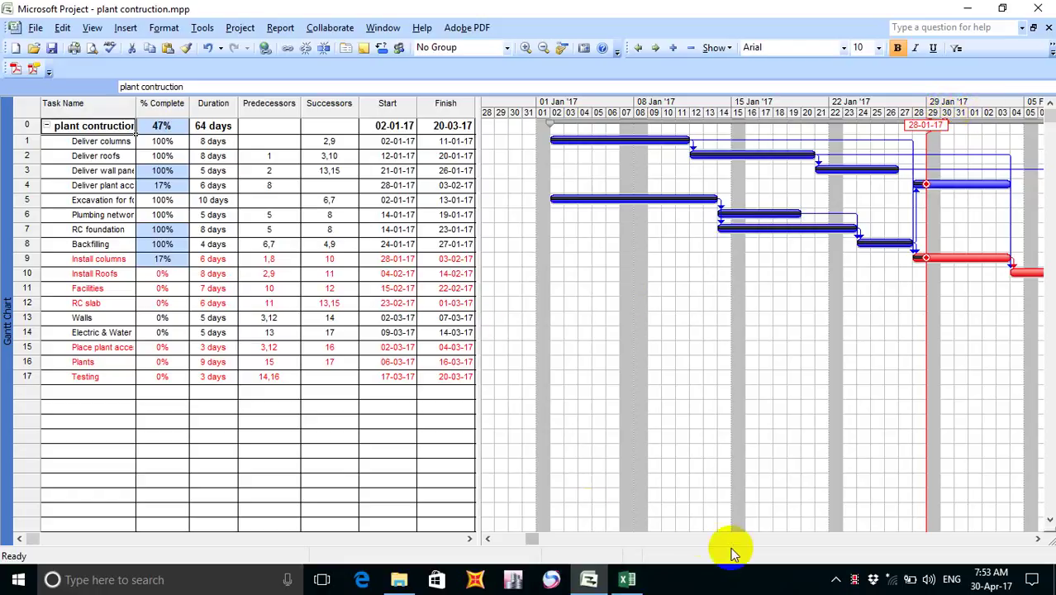
pyautogui.click(203, 29)
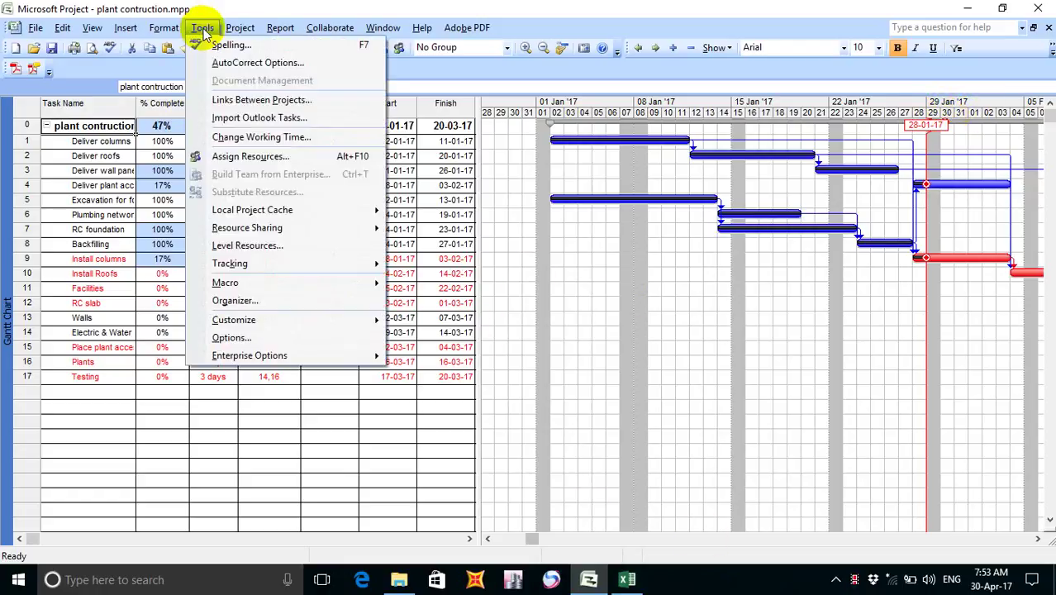
pyautogui.moveTo(255, 271)
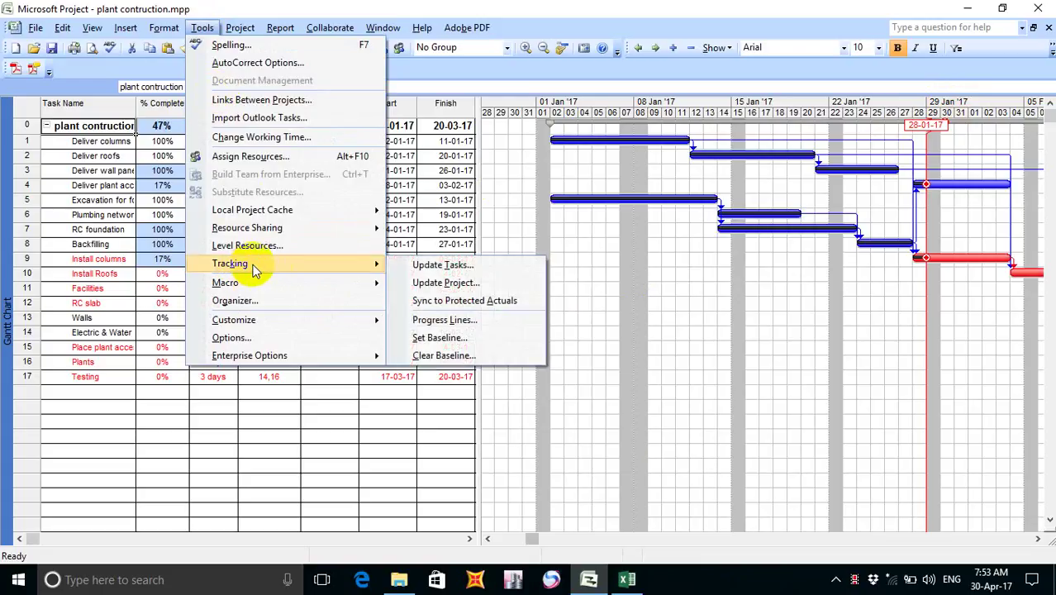
pyautogui.click(488, 283)
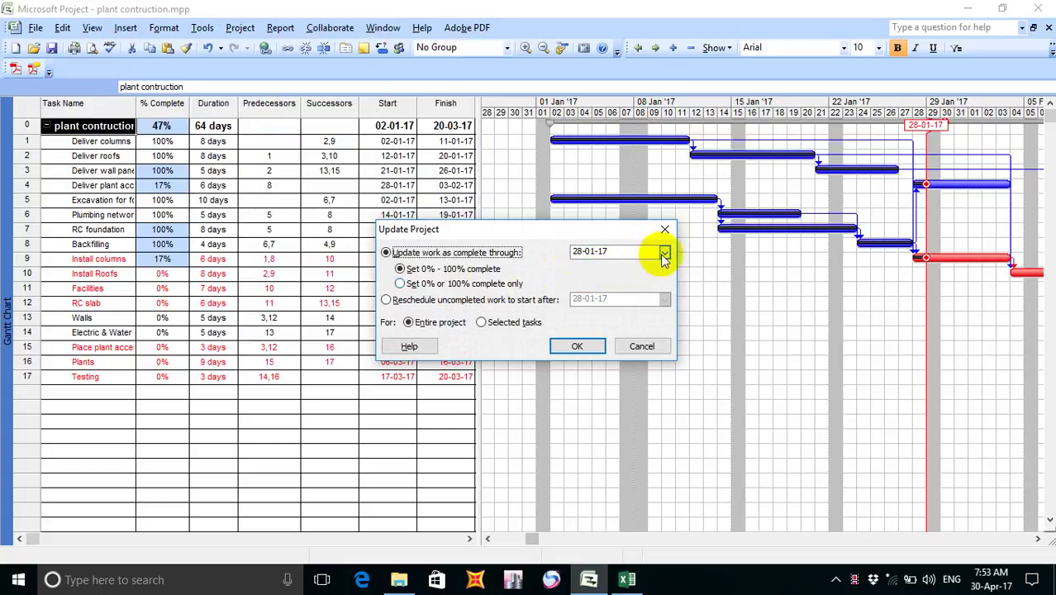
pyautogui.click(664, 254)
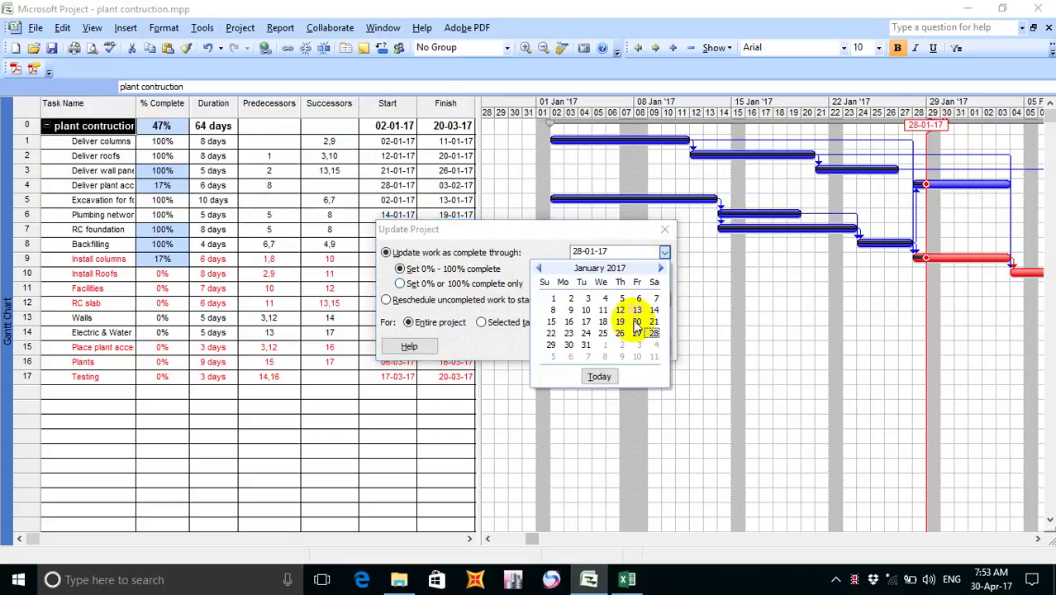
pyautogui.click(656, 345)
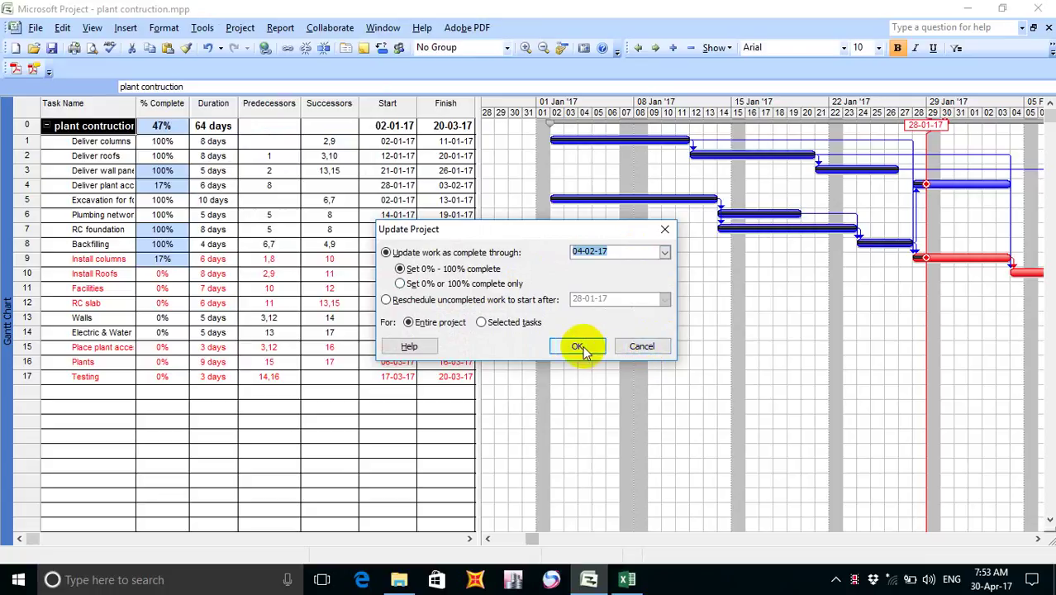
pyautogui.click(578, 346)
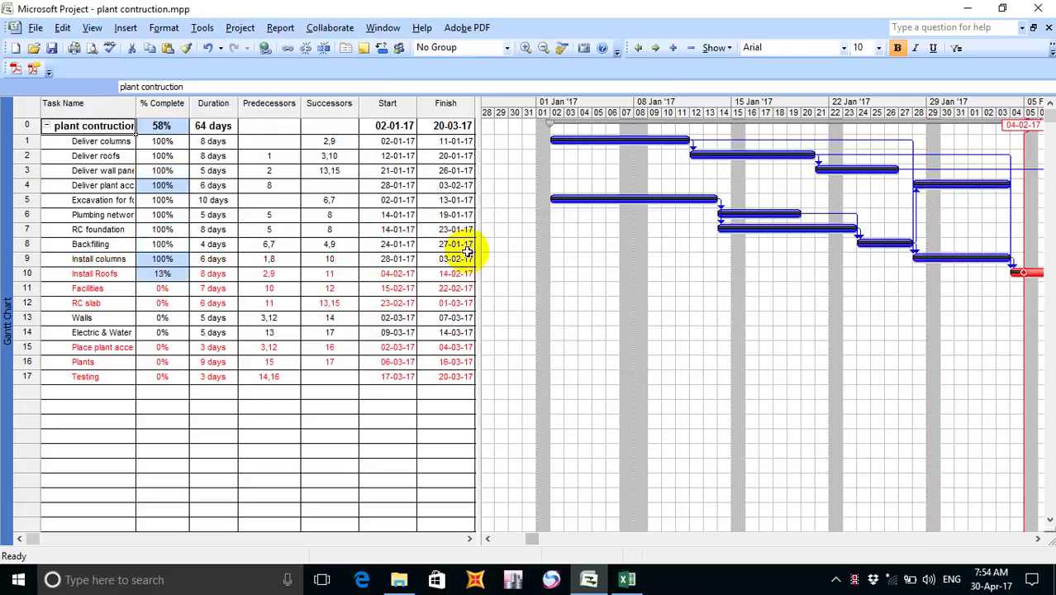
# Switch to Excel and correct the Week 4 completion value in E3 to 47%.
pyautogui.click(627, 579)
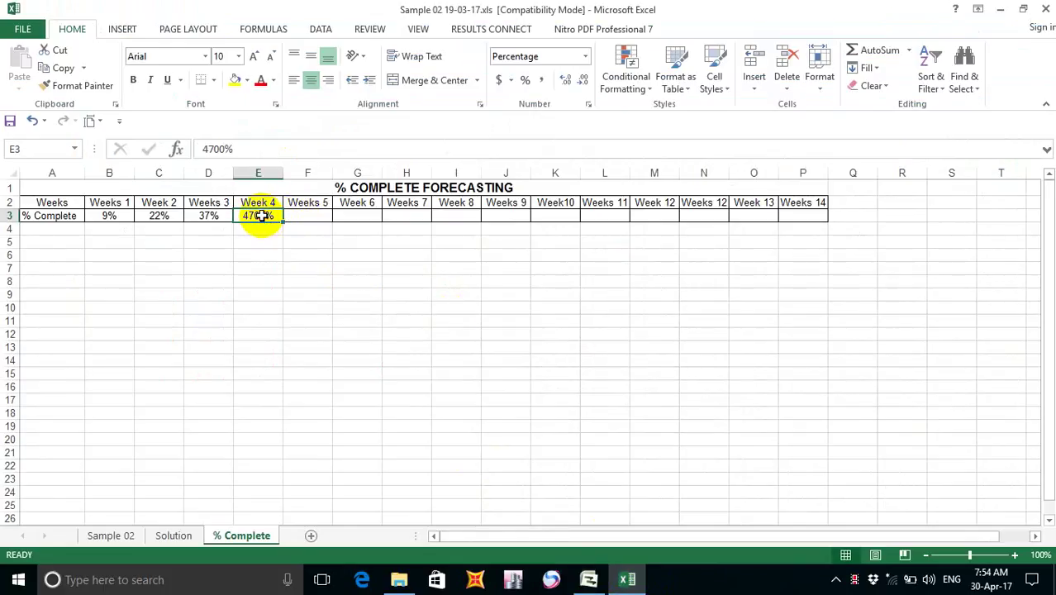
pyautogui.write('47')
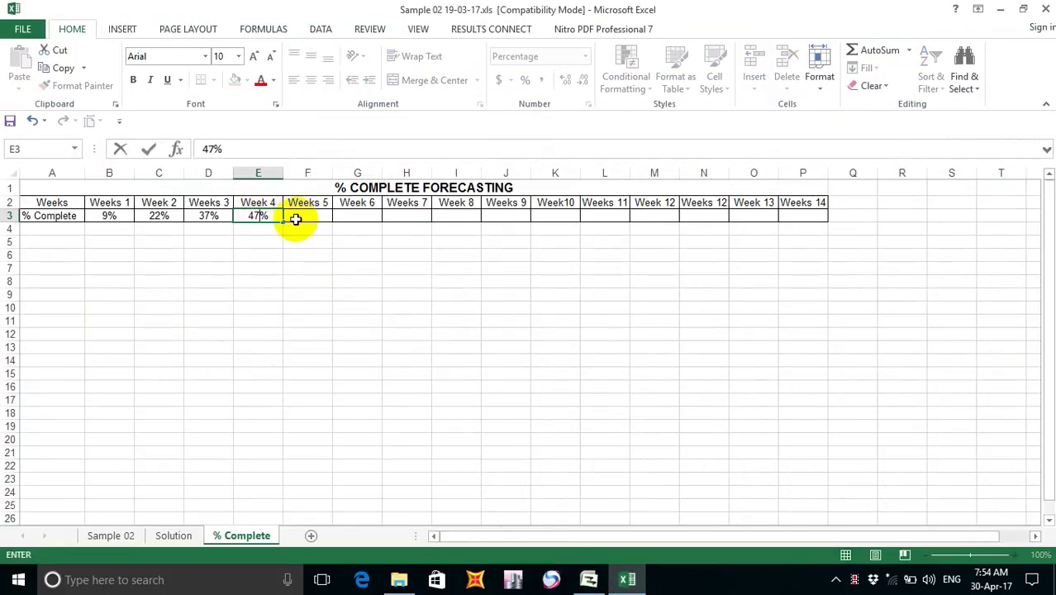
pyautogui.click(295, 217)
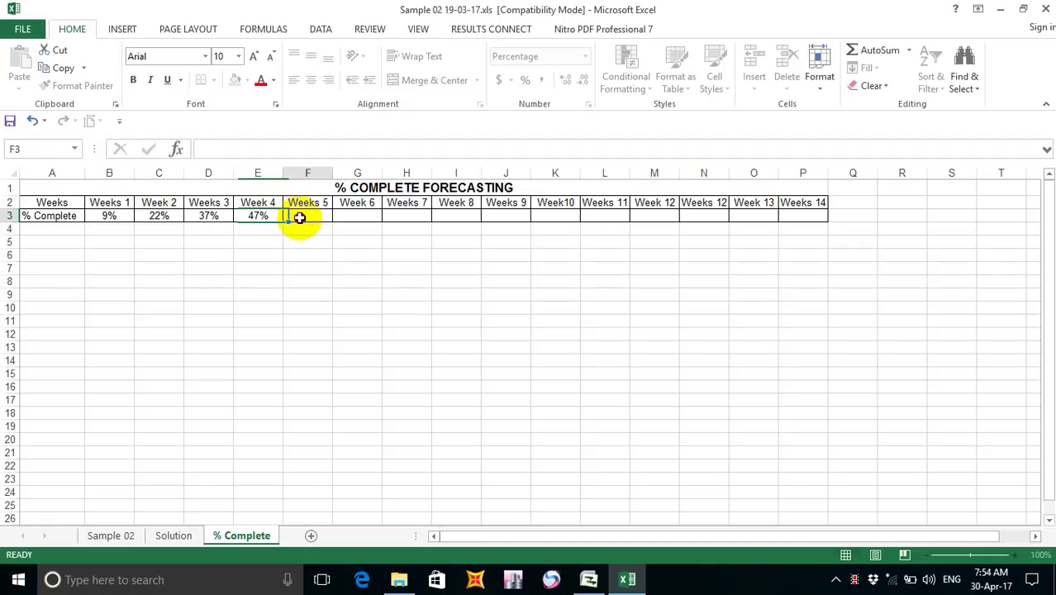
# Enter 58% as the Weeks 5 completion value in F3.
pyautogui.click(355, 216)
pyautogui.click(306, 214)
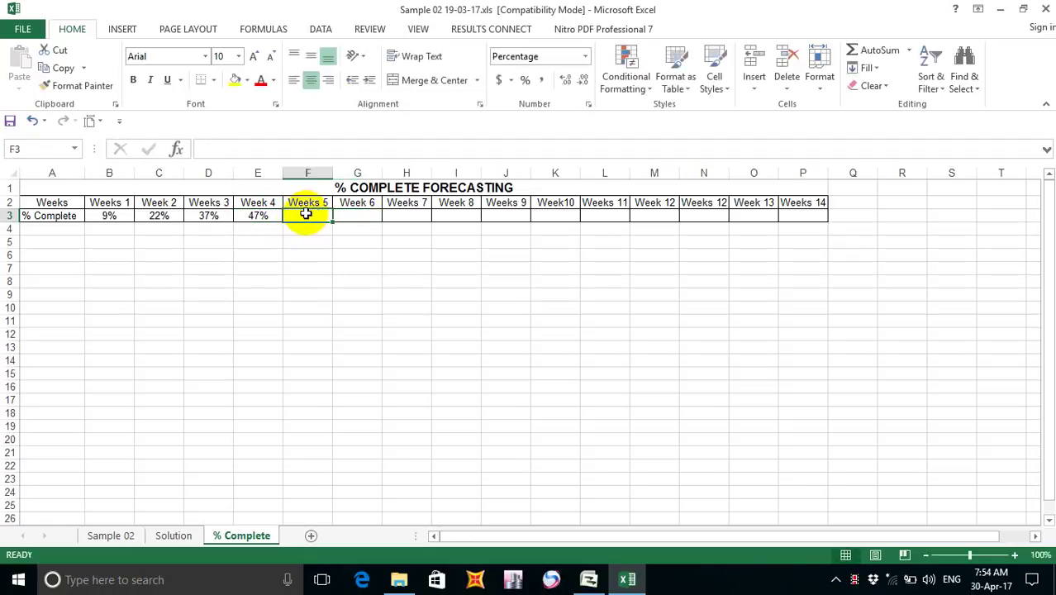
pyautogui.write('58')
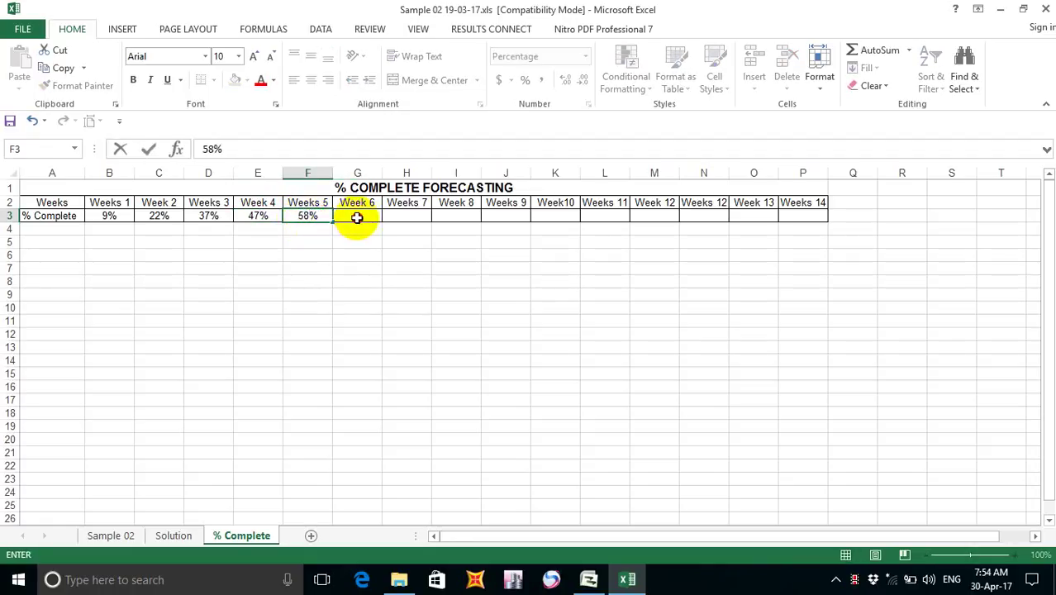
pyautogui.click(354, 218)
# Switch to Microsoft Project and update the work of the entire project as complete through 11-02-17.
pyautogui.click(589, 579)
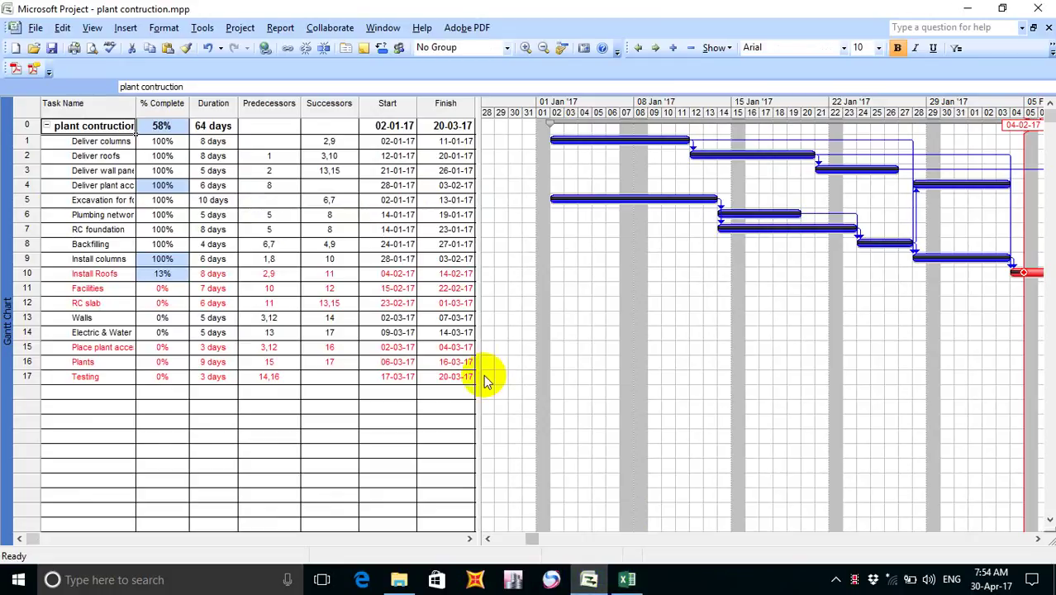
pyautogui.click(1037, 539)
pyautogui.moveTo(1034, 539); pyautogui.dragTo(1034, 539)
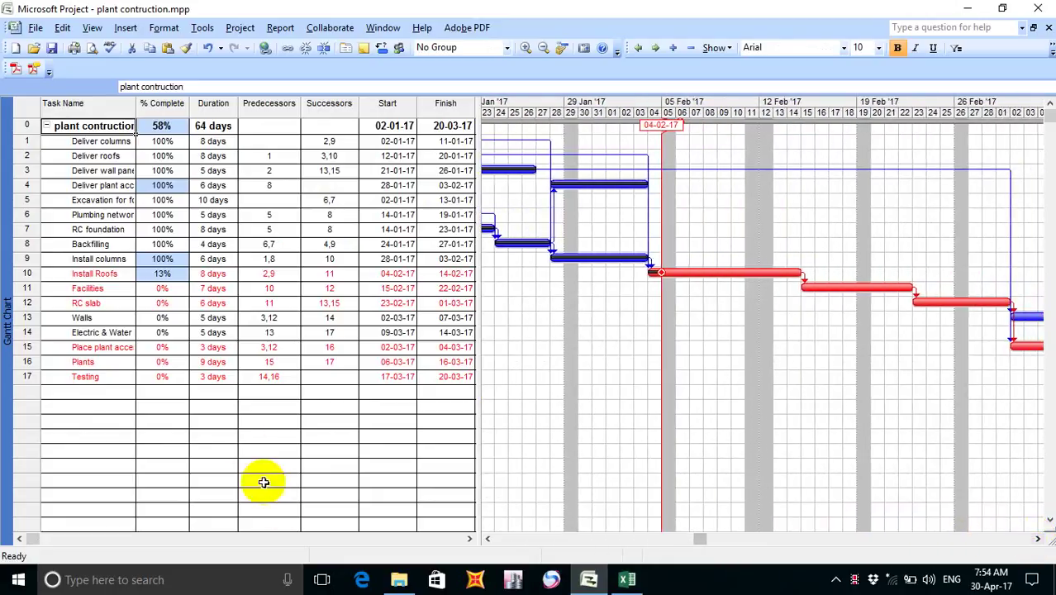
pyautogui.click(203, 27)
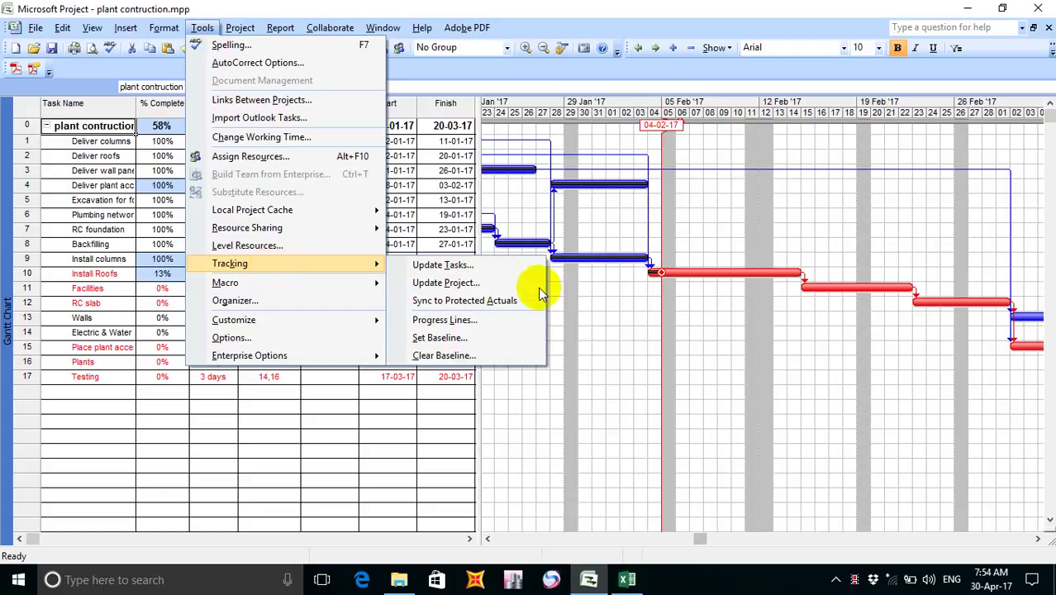
pyautogui.click(500, 284)
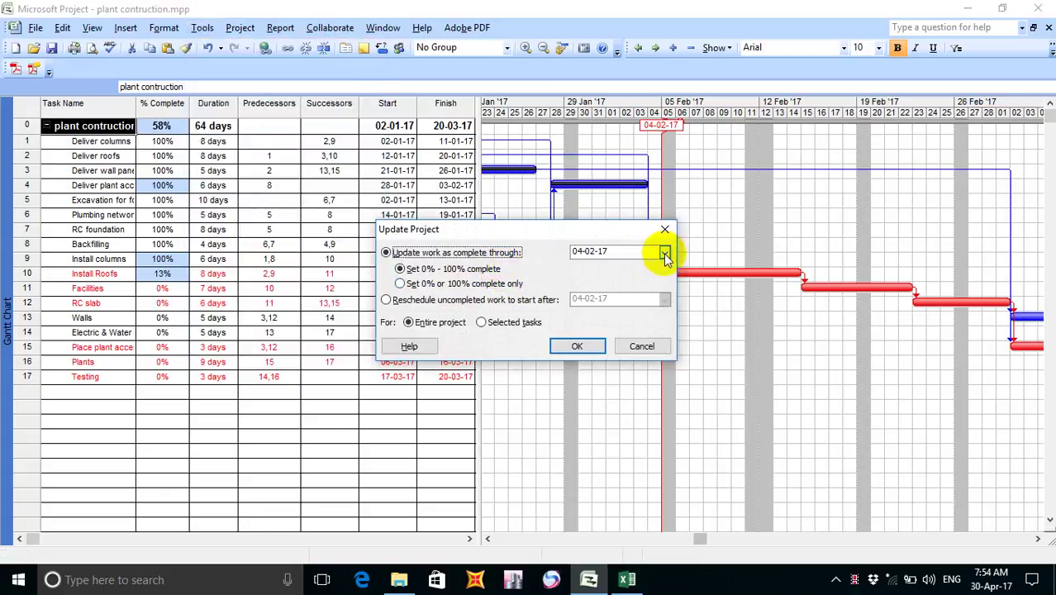
pyautogui.click(664, 254)
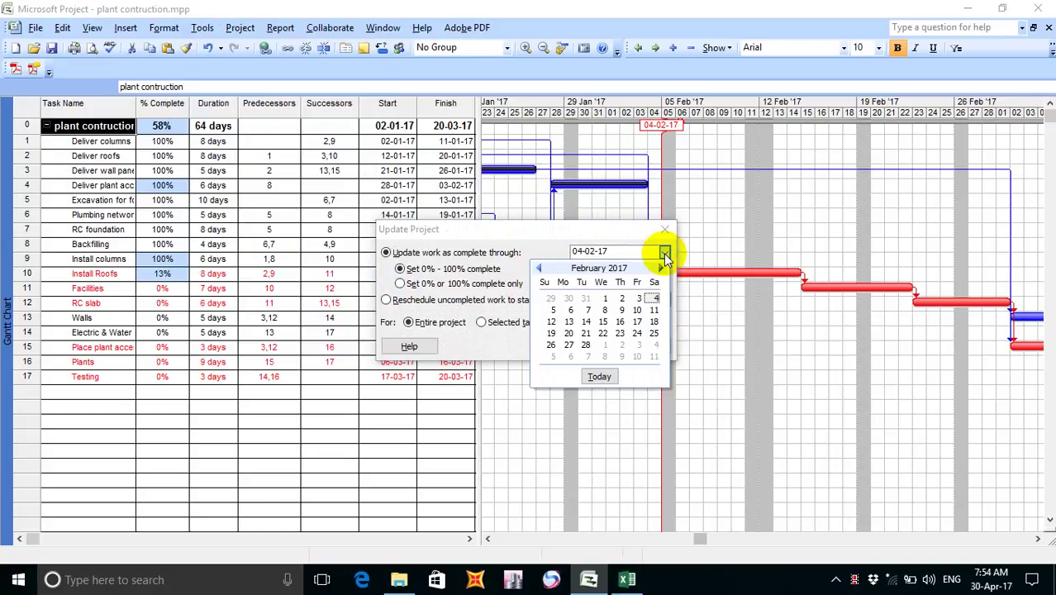
pyautogui.click(653, 310)
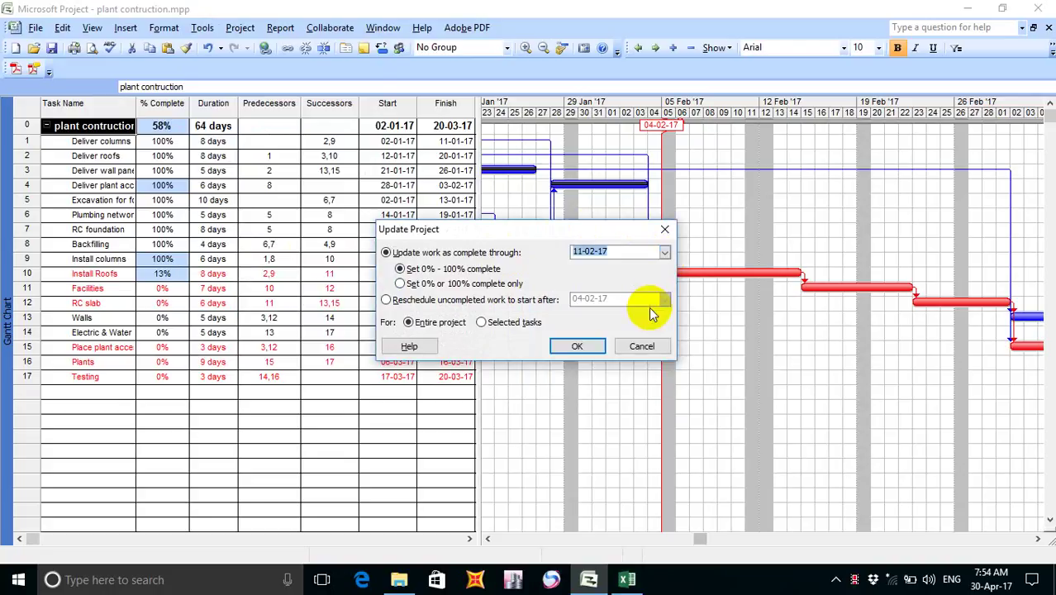
pyautogui.click(577, 347)
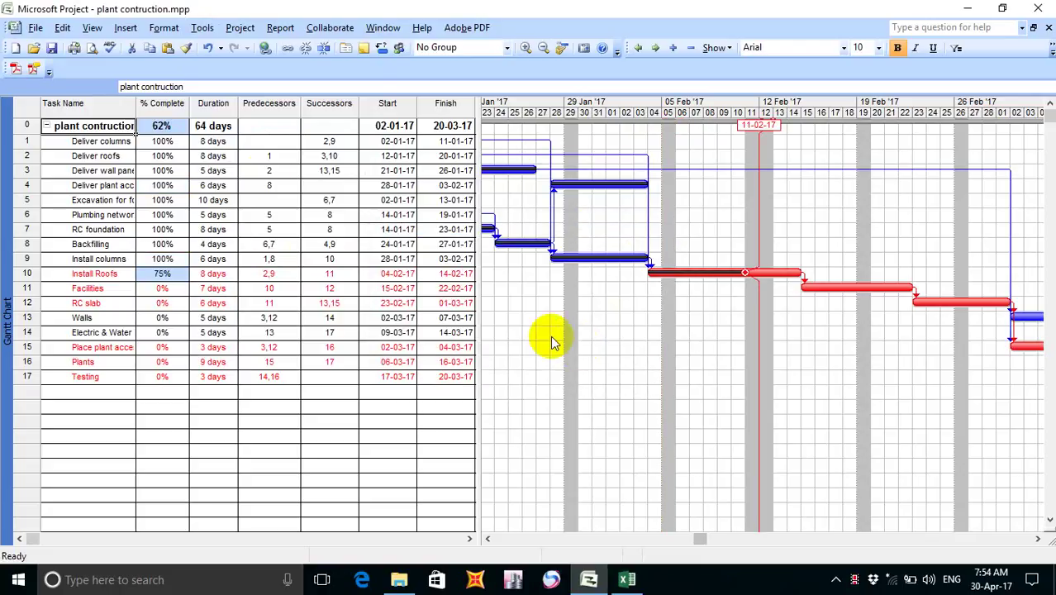
# Switch to Excel and enter 62% as the Week 6 completion value in G3.
pyautogui.click(628, 581)
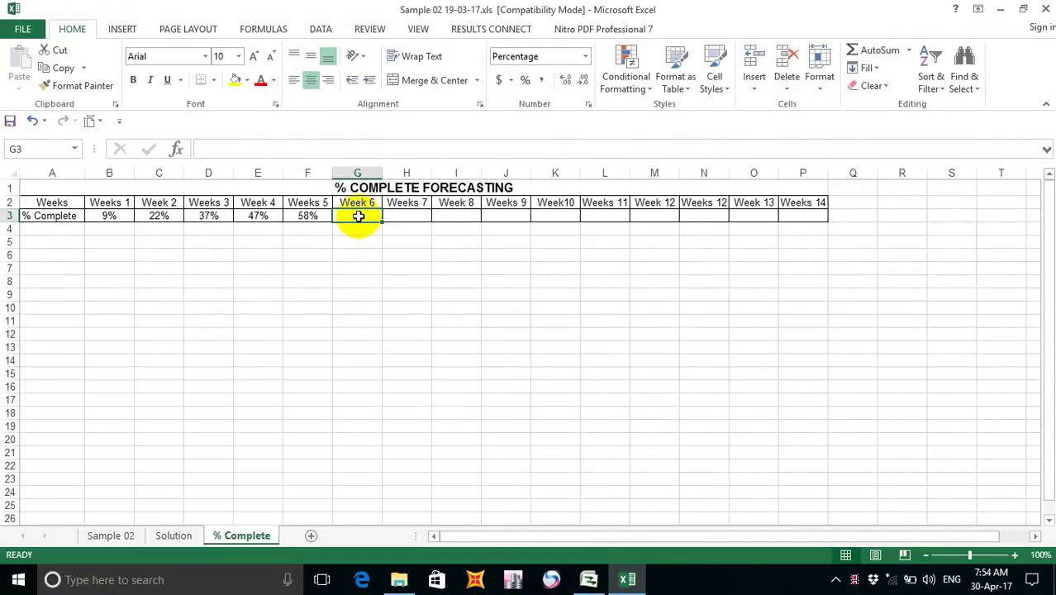
pyautogui.write('62')
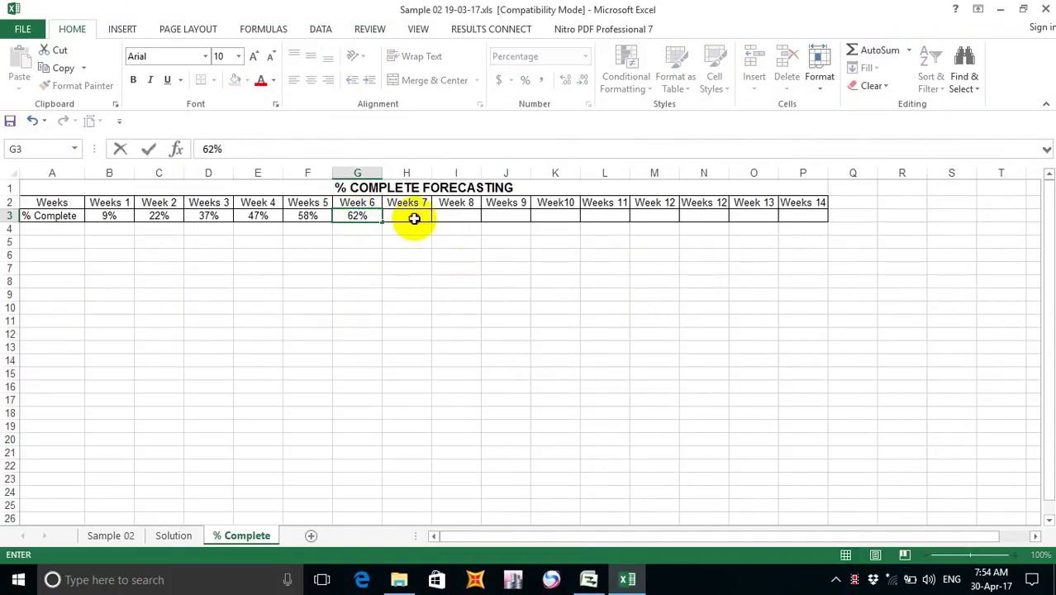
pyautogui.click(410, 217)
# Switch to Microsoft Project and update the work of the entire project as complete through 18-02-17.
pyautogui.click(599, 581)
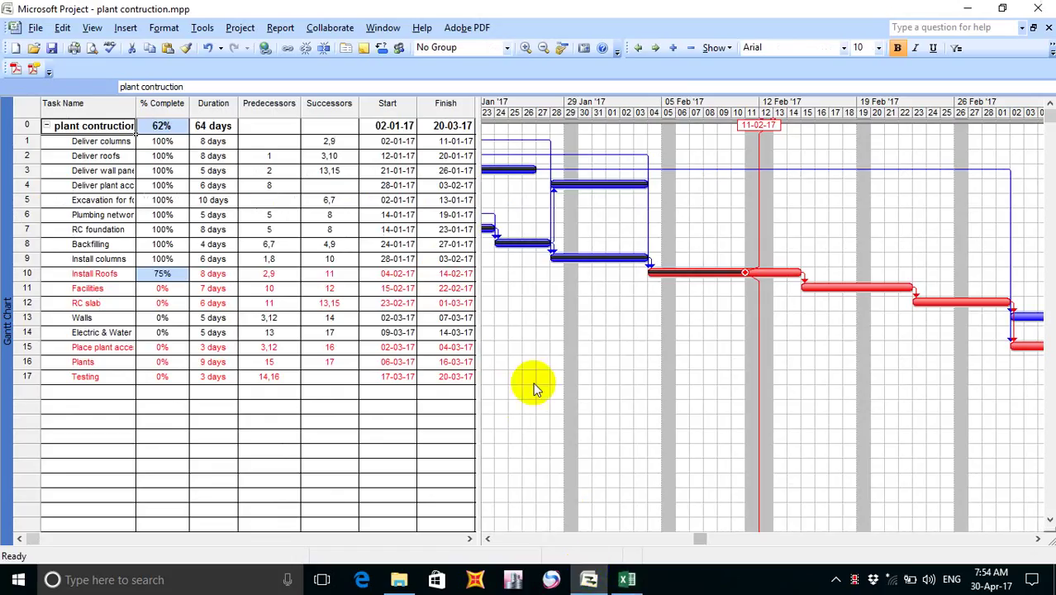
pyautogui.click(202, 27)
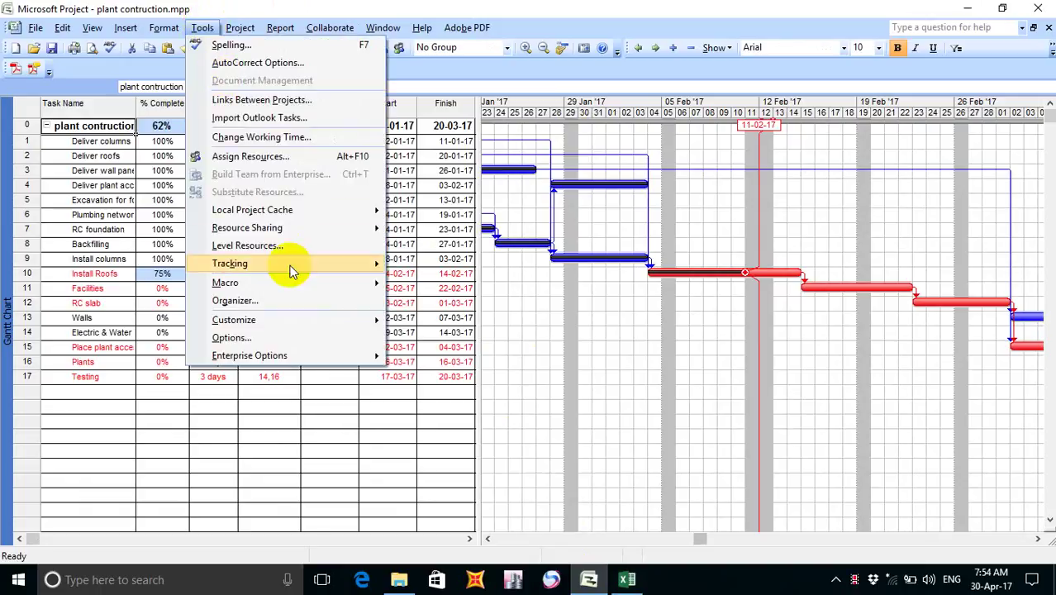
pyautogui.moveTo(293, 264)
pyautogui.click(471, 284)
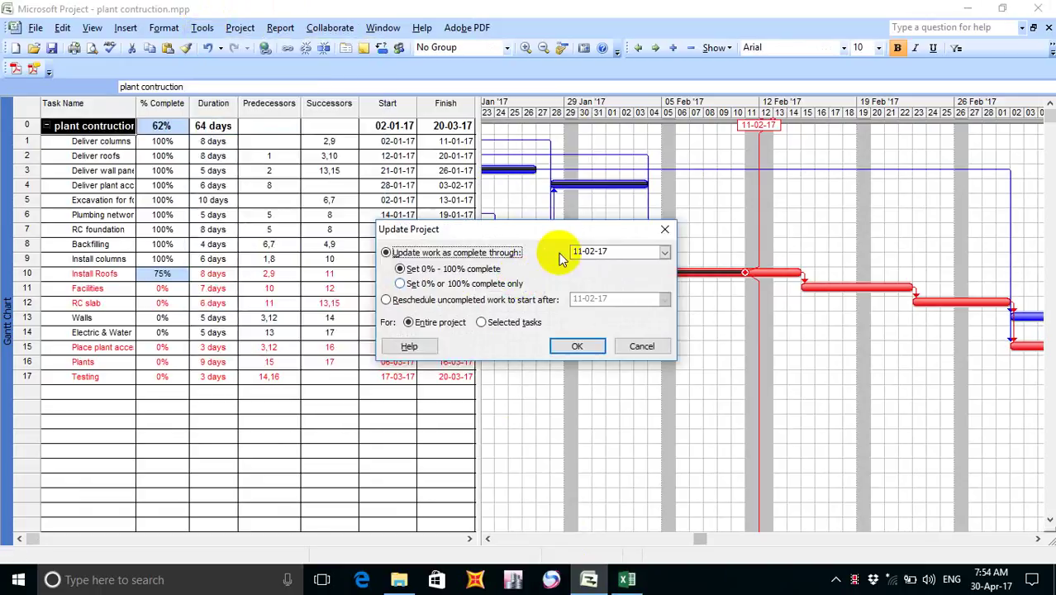
pyautogui.click(666, 252)
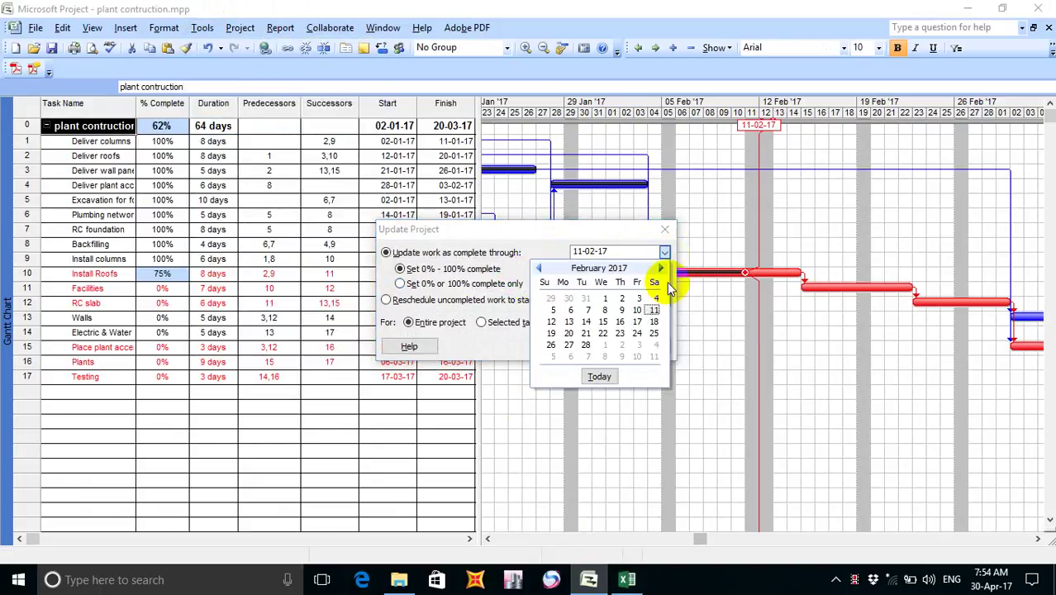
pyautogui.click(654, 321)
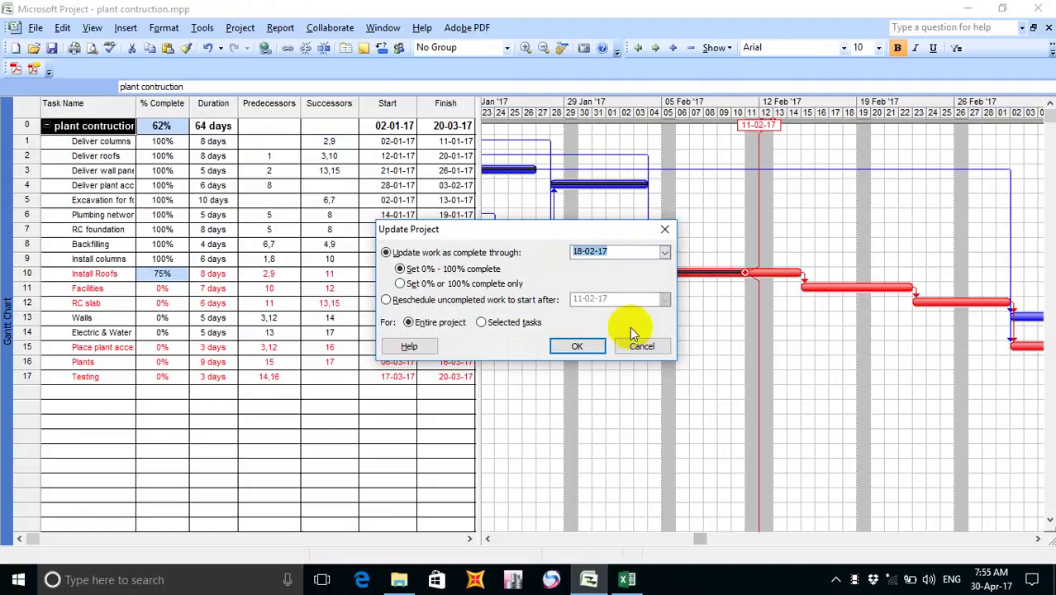
pyautogui.click(581, 346)
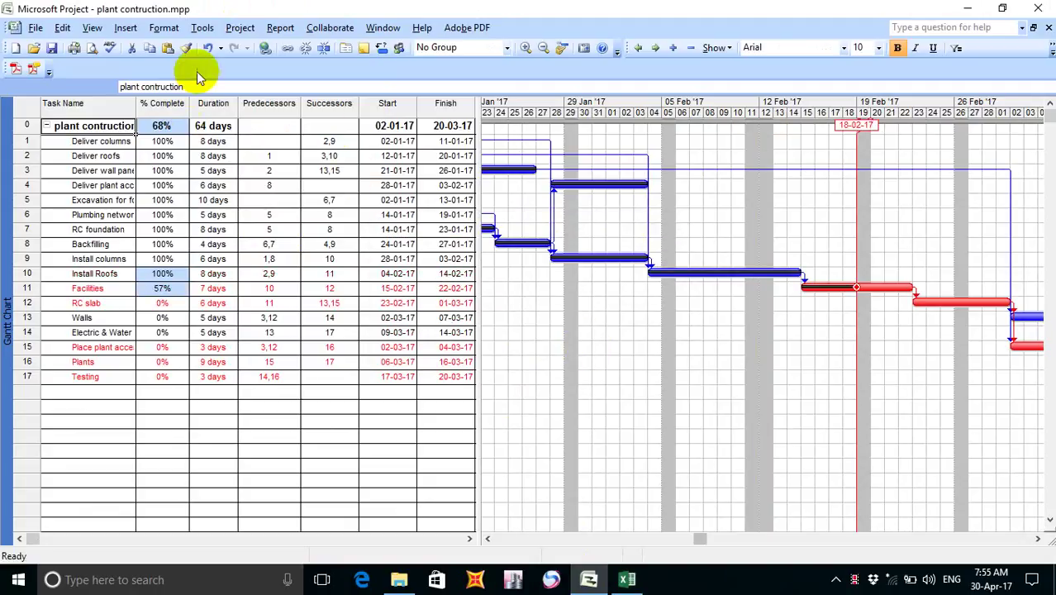
# Switch to Excel and enter 68% as the Weeks 7 completion value in H3.
pyautogui.click(626, 581)
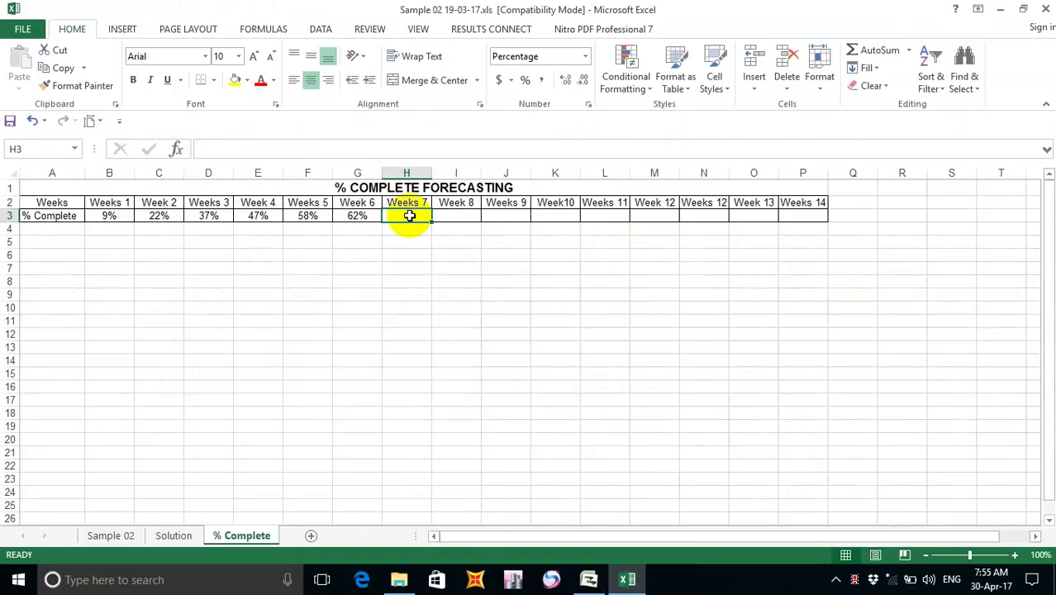
pyautogui.write('6')
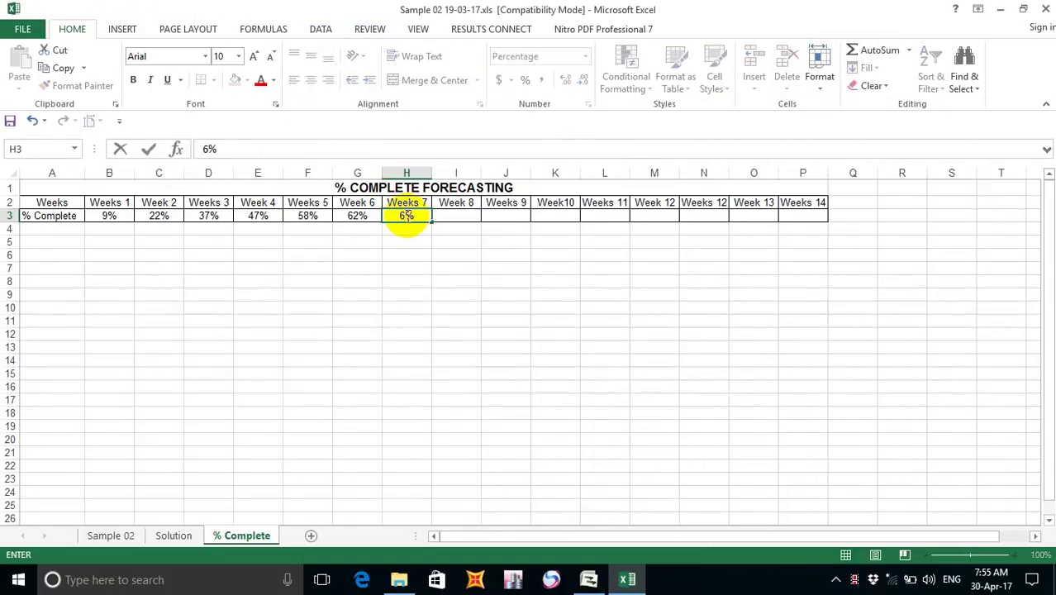
pyautogui.write('8')
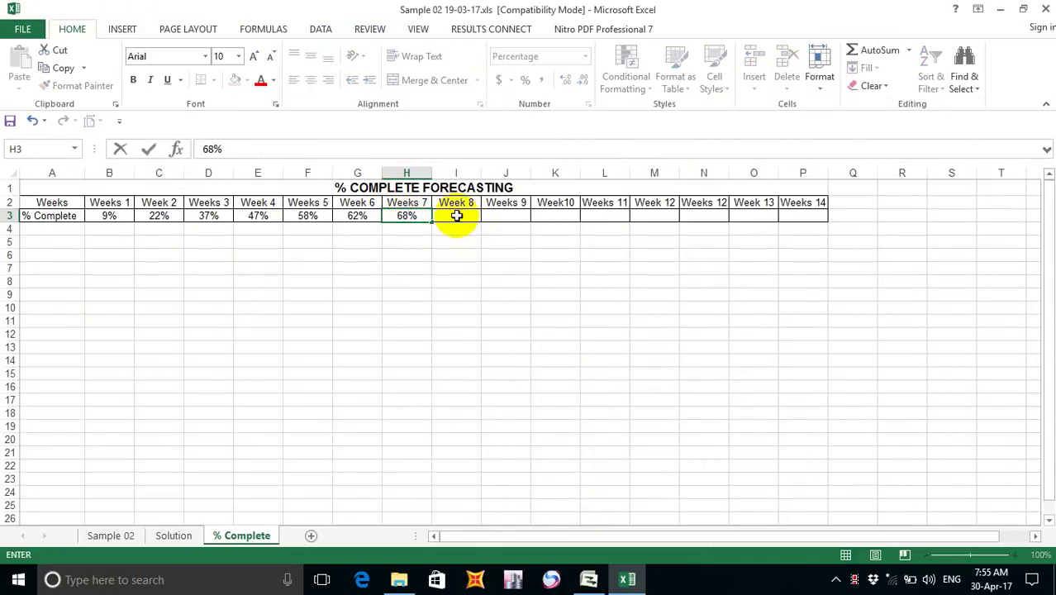
pyautogui.click(455, 215)
# Switch to Microsoft Project and update the work of the entire project as complete through 25-02-17.
pyautogui.click(600, 582)
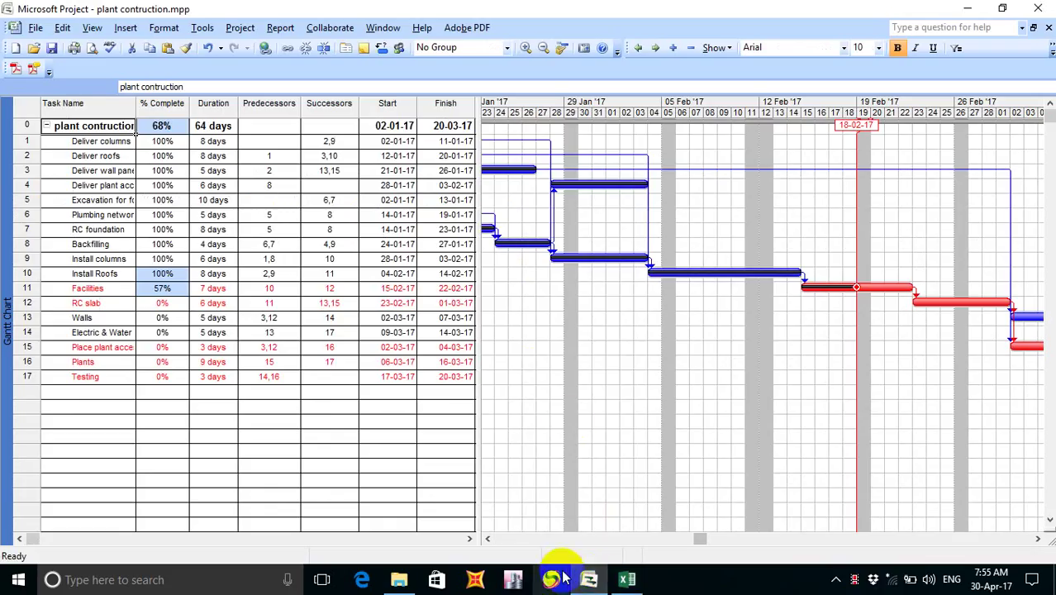
pyautogui.click(202, 27)
pyautogui.moveTo(348, 270)
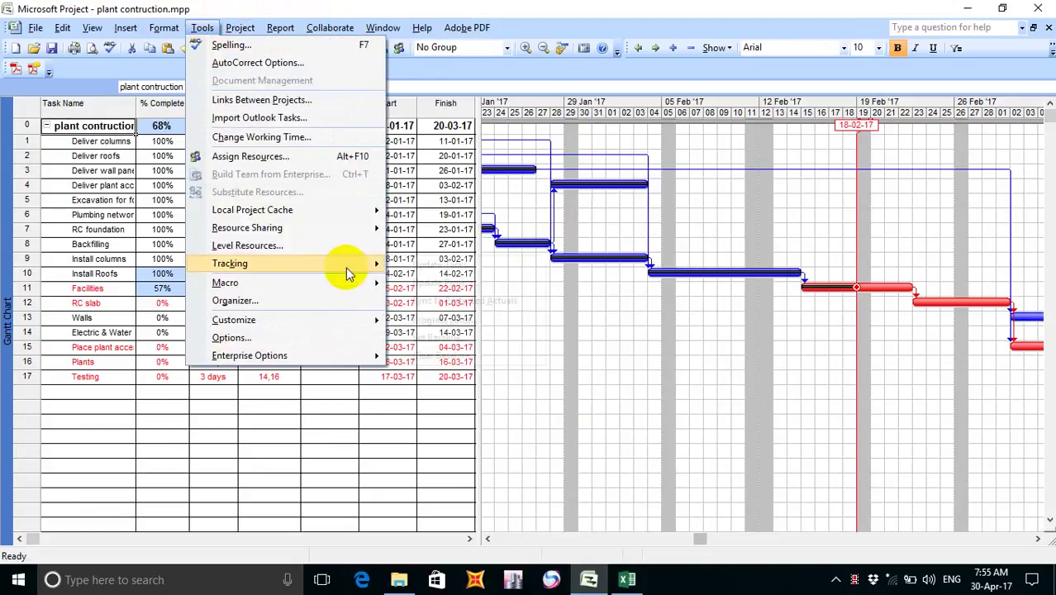
pyautogui.click(507, 282)
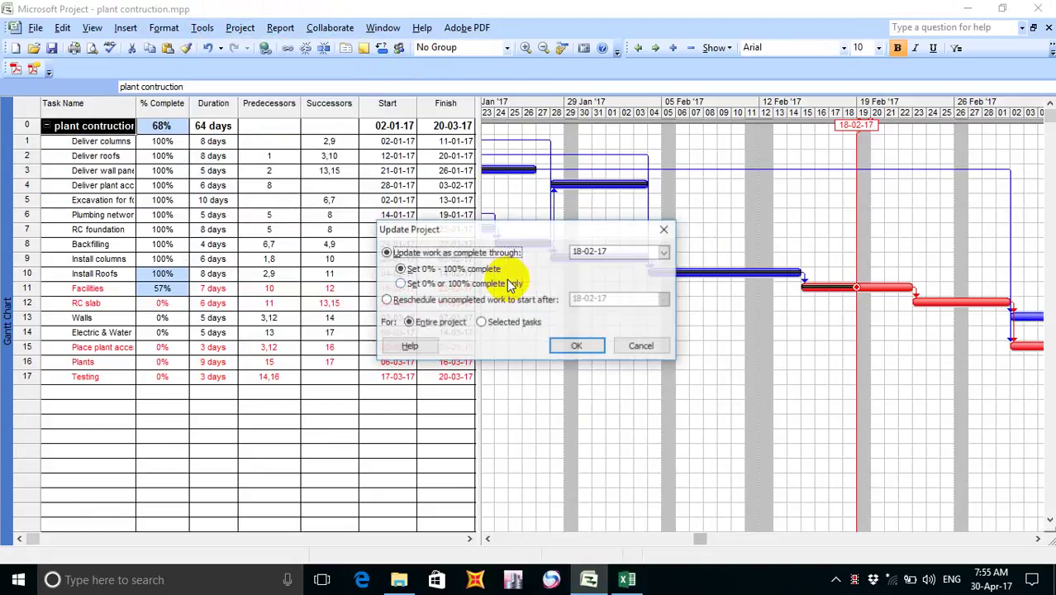
pyautogui.click(665, 256)
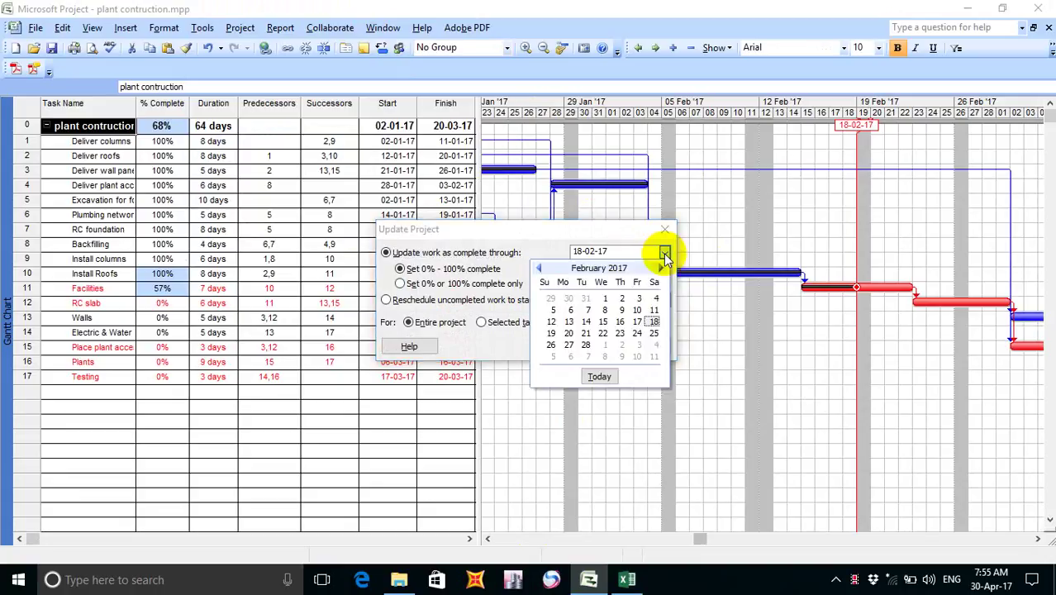
pyautogui.click(655, 333)
pyautogui.click(591, 347)
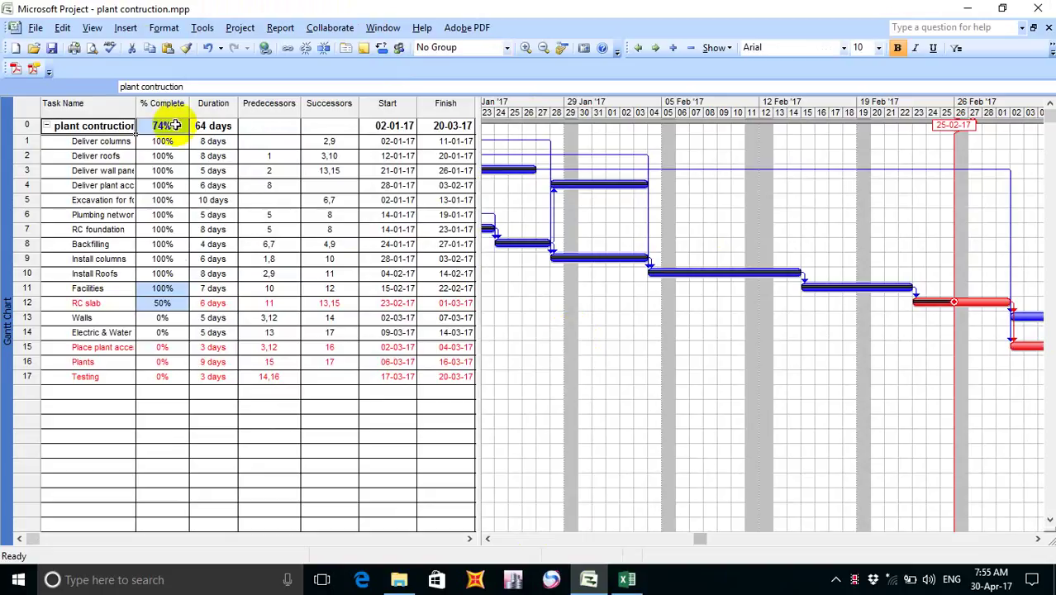
# Switch to Excel and enter 74% as the Week 8 completion value in I3.
pyautogui.click(628, 580)
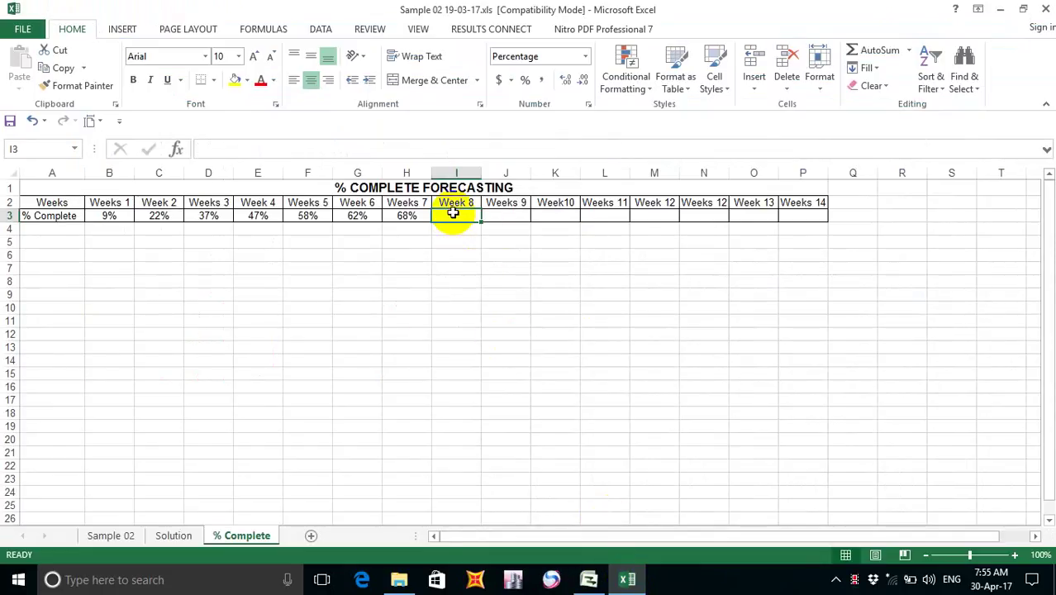
pyautogui.write('74')
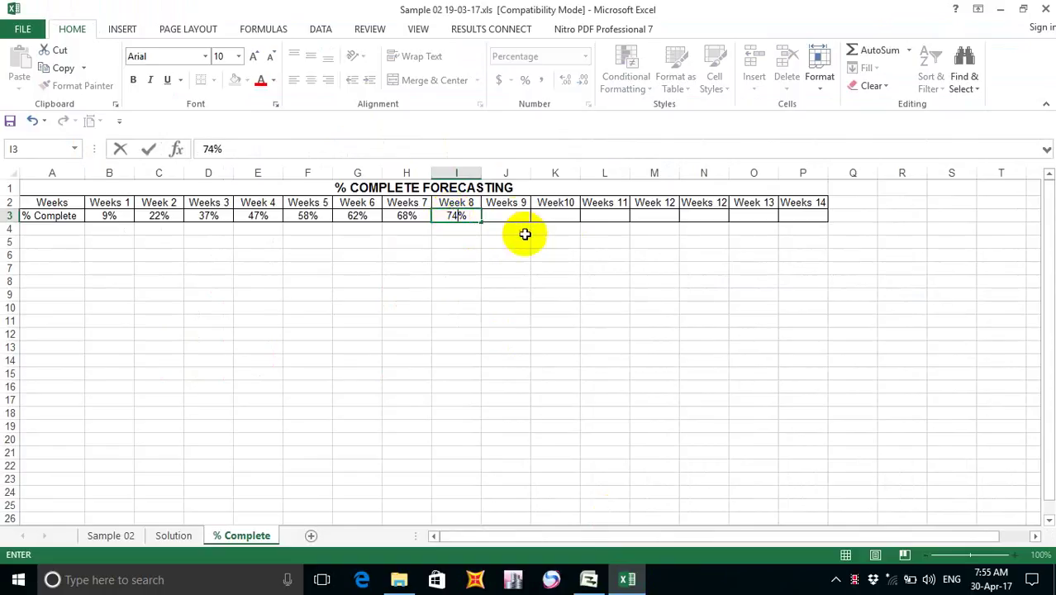
pyautogui.click(508, 214)
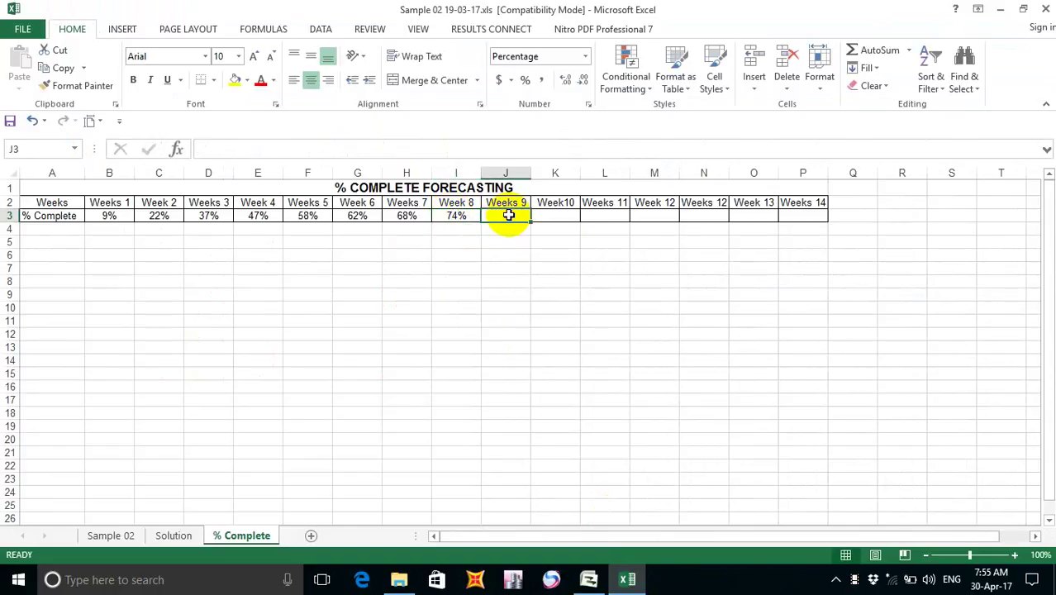
# Switch to Microsoft Project and update the work of the entire project as complete through 04-03-17.
pyautogui.click(595, 582)
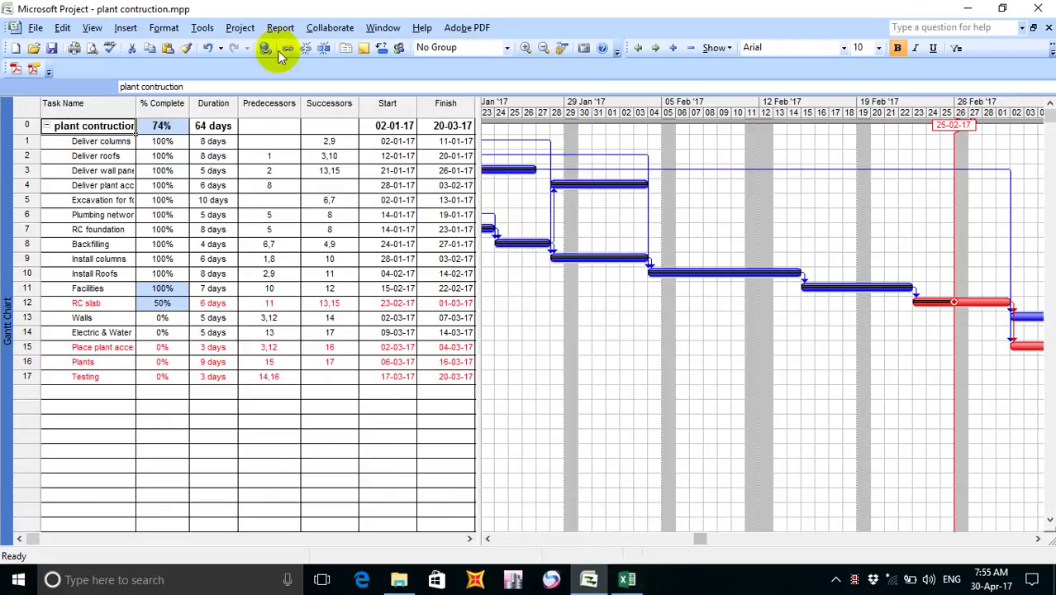
pyautogui.click(201, 27)
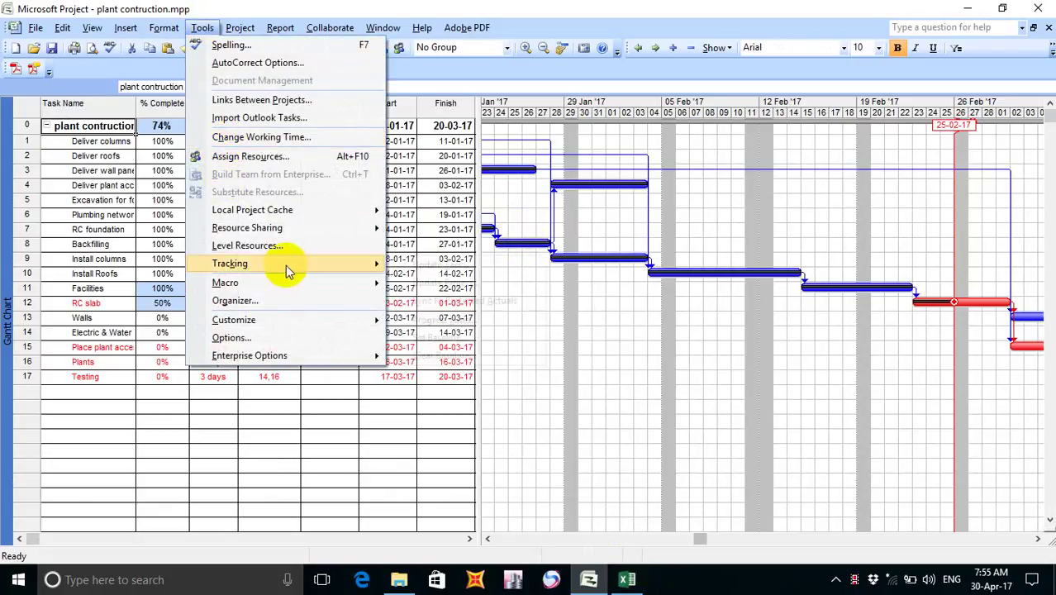
pyautogui.moveTo(285, 264)
pyautogui.click(446, 283)
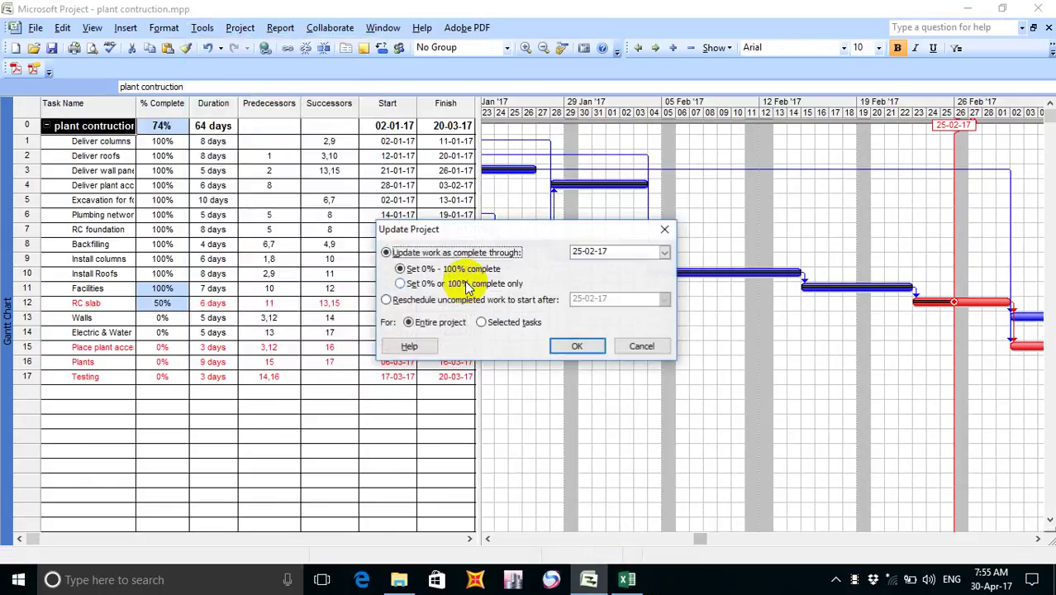
pyautogui.click(665, 253)
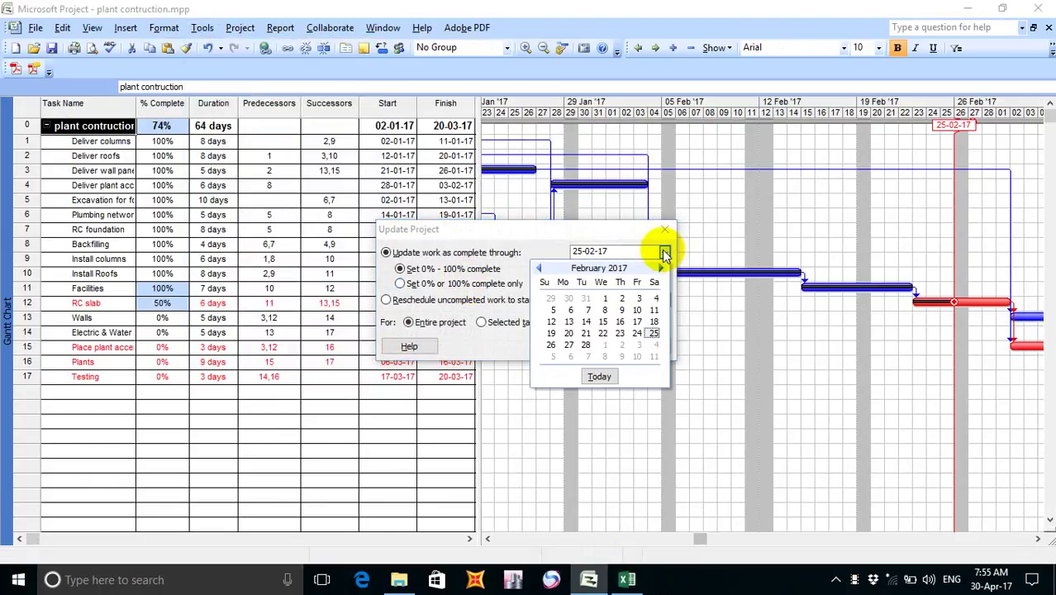
pyautogui.click(656, 345)
pyautogui.click(580, 345)
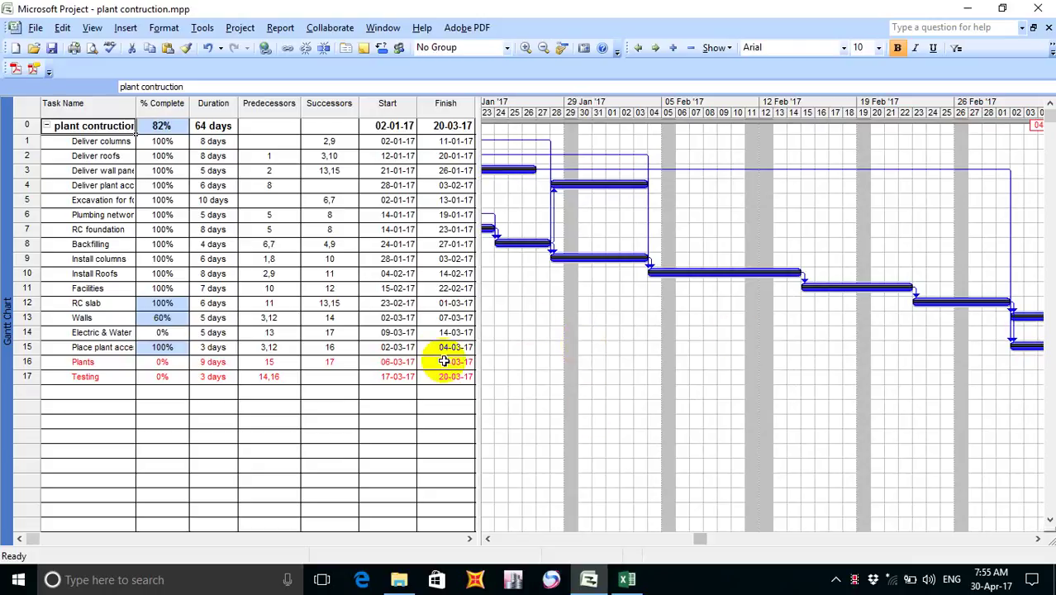
# Switch to Excel and enter 82% as the Weeks 9 completion value in J3.
pyautogui.click(627, 579)
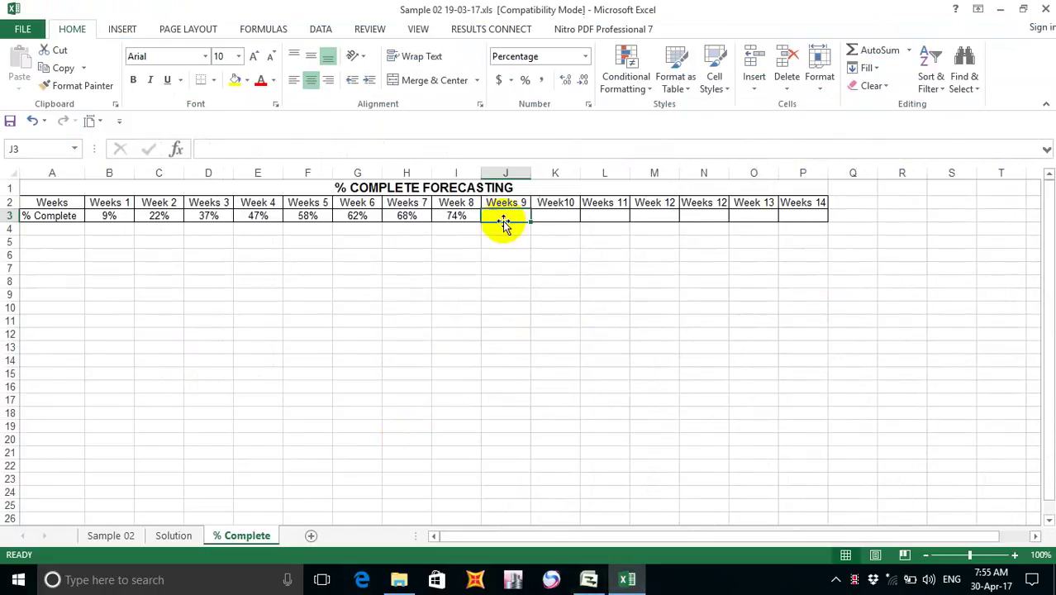
pyautogui.write('82')
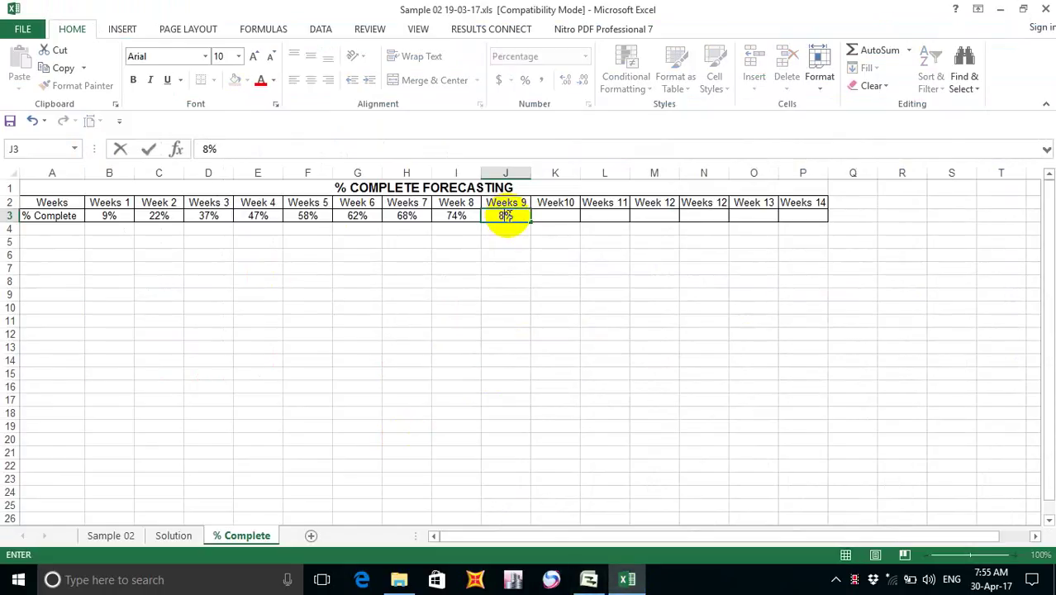
pyautogui.click(550, 217)
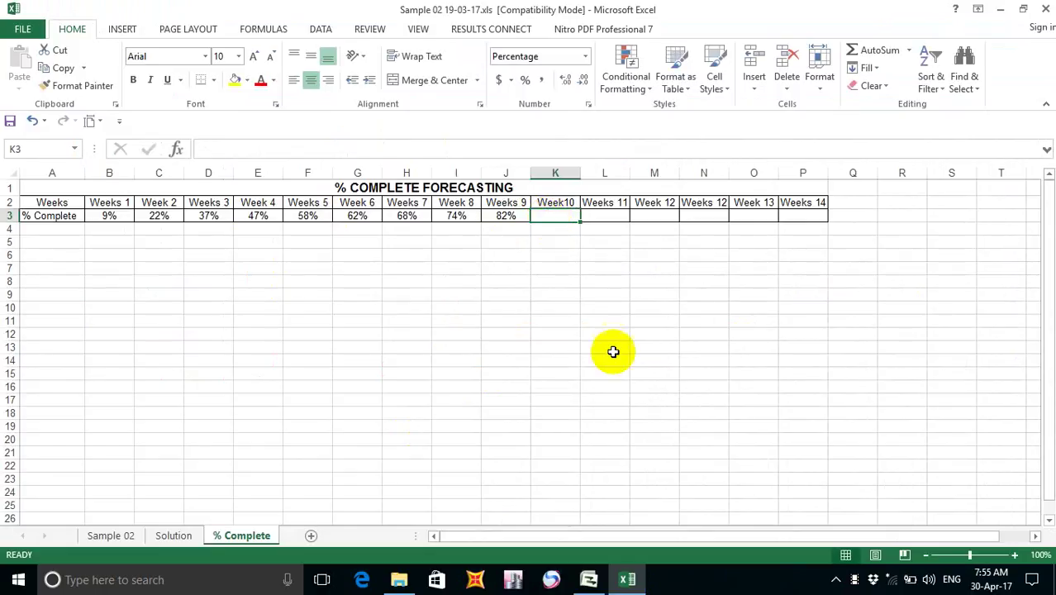
# Switch to Microsoft Project and update the work of the entire project as complete through 11-03-17.
pyautogui.click(589, 579)
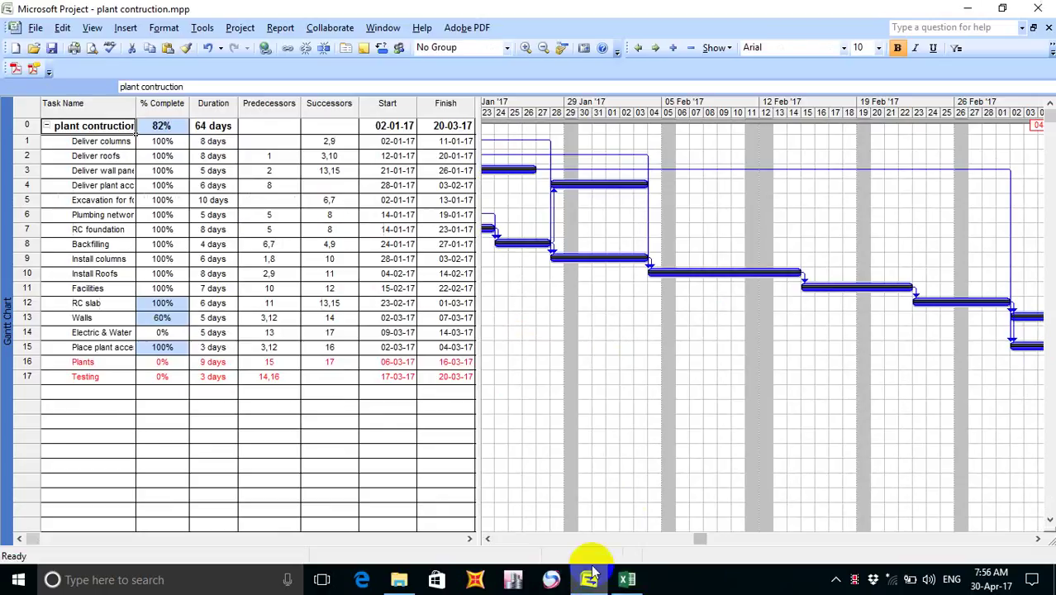
pyautogui.click(202, 27)
pyautogui.moveTo(359, 264)
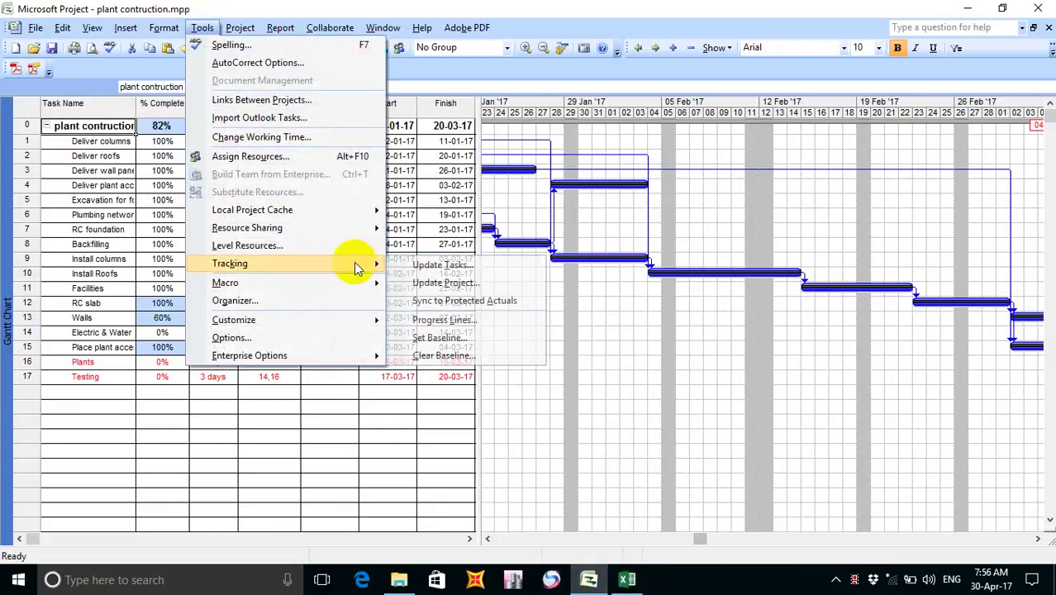
pyautogui.click(381, 281)
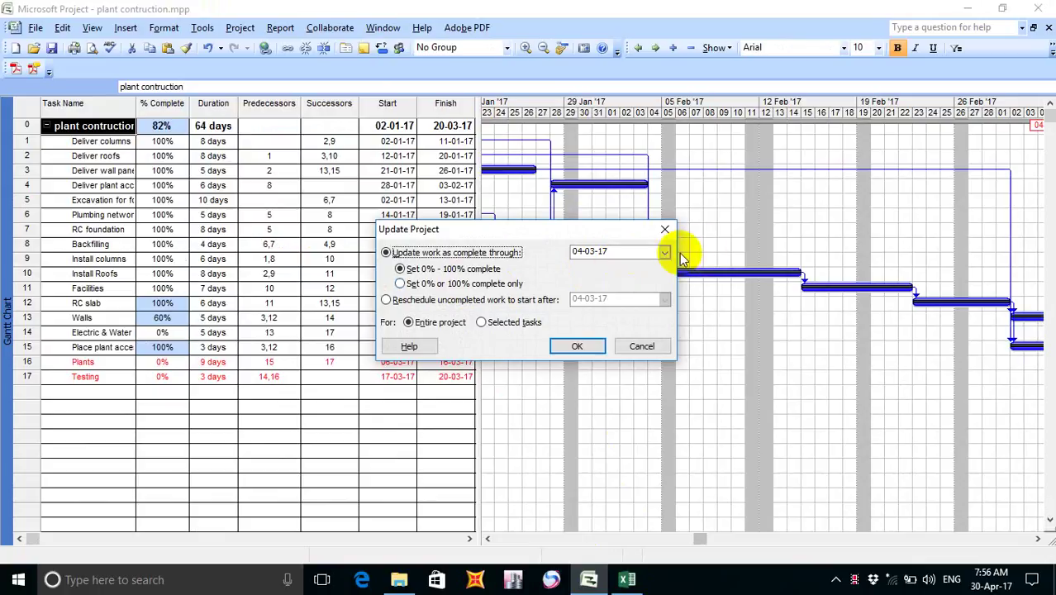
pyautogui.click(667, 249)
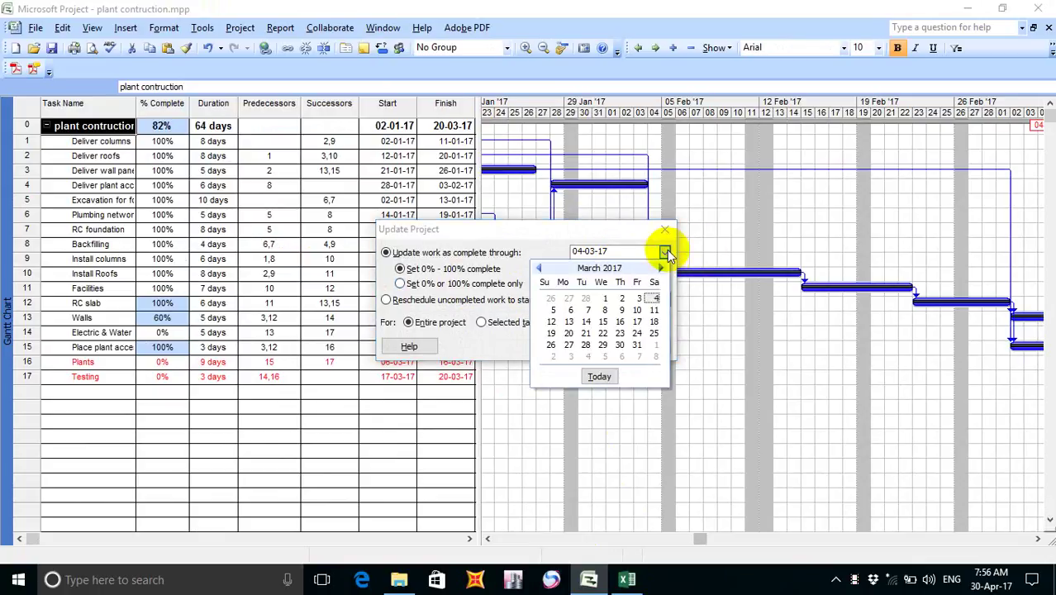
pyautogui.click(654, 311)
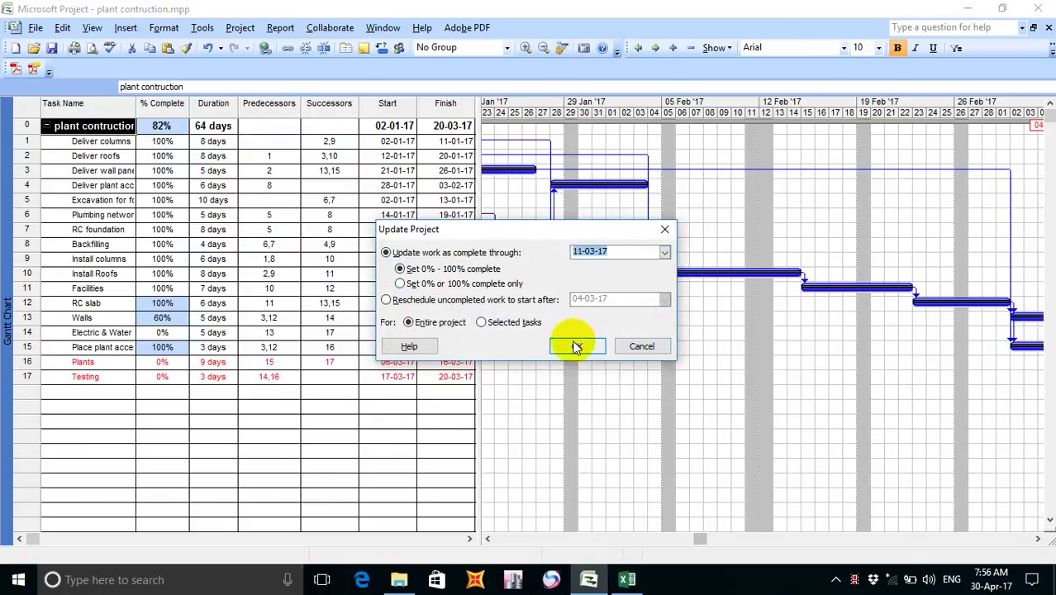
pyautogui.click(576, 346)
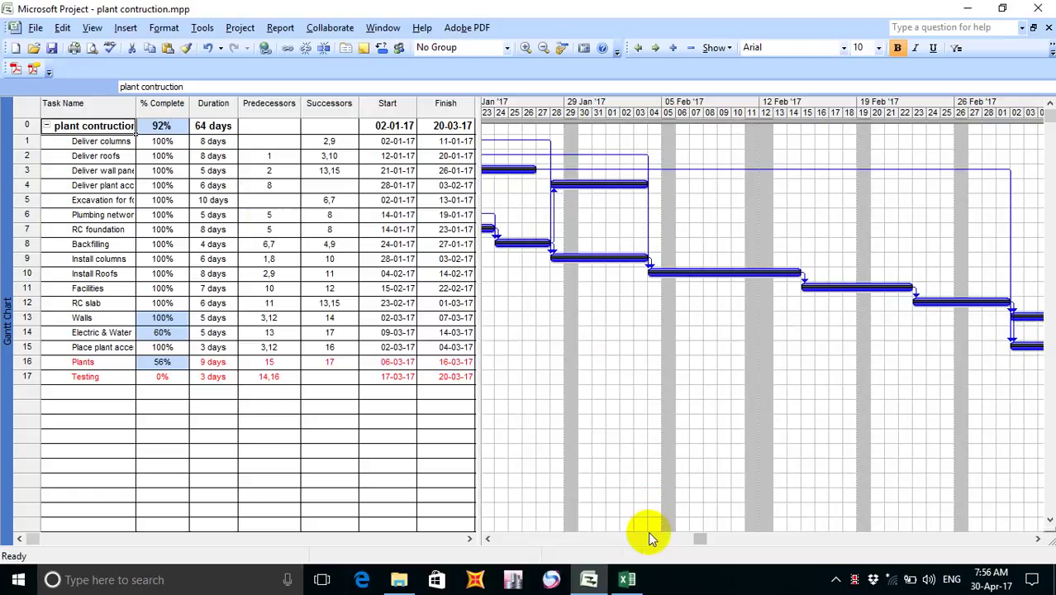
# Switch to Excel and enter 92% as the Week10 completion value in K3.
pyautogui.click(627, 580)
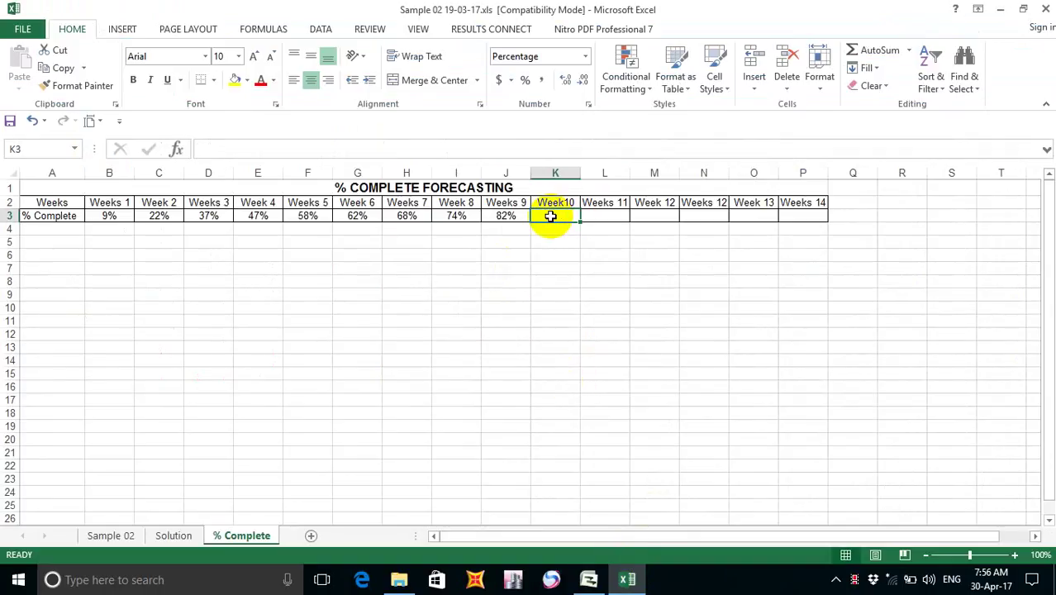
pyautogui.write('92')
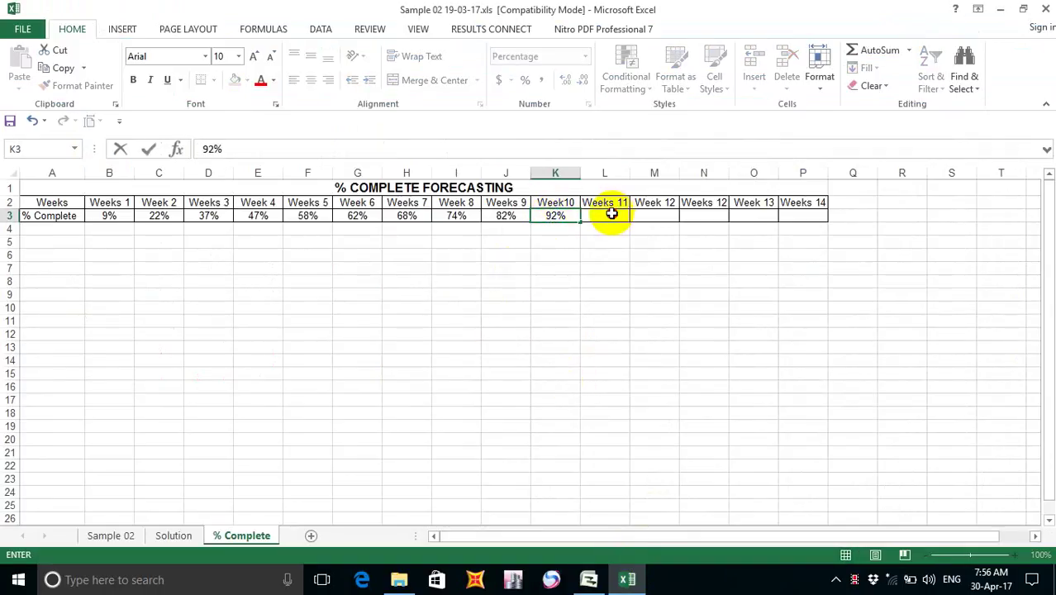
pyautogui.click(612, 216)
# Switch to Microsoft Project and update the work of the entire project as complete through 18-03-17.
pyautogui.click(589, 580)
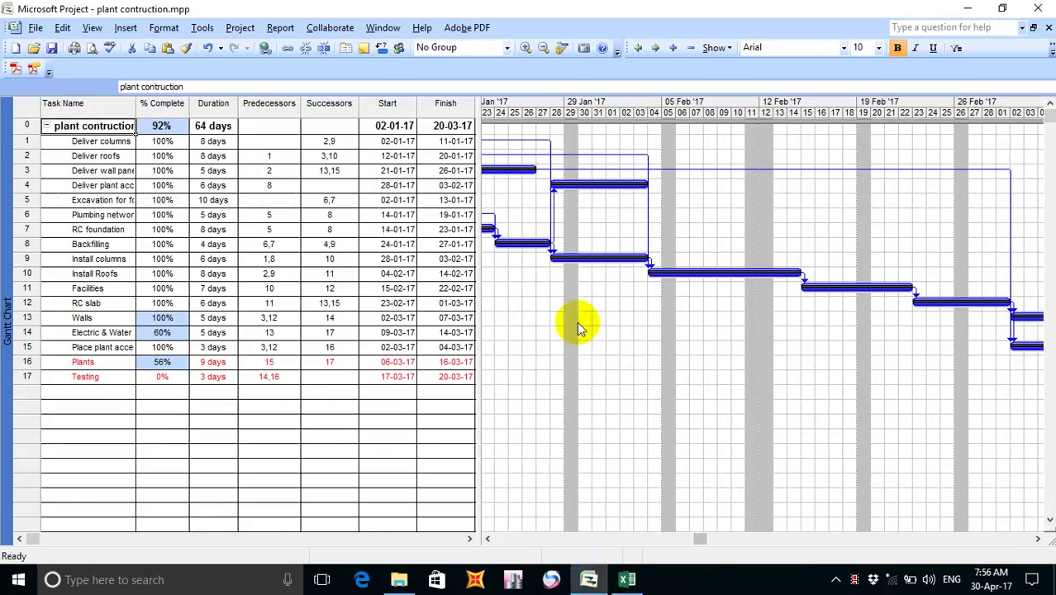
pyautogui.click(202, 28)
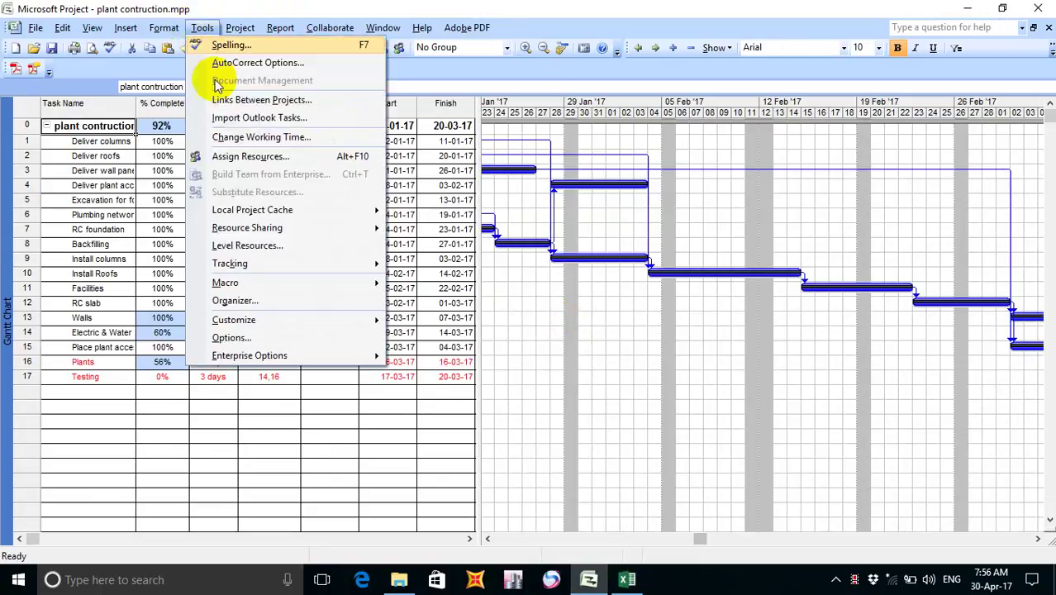
pyautogui.moveTo(308, 263)
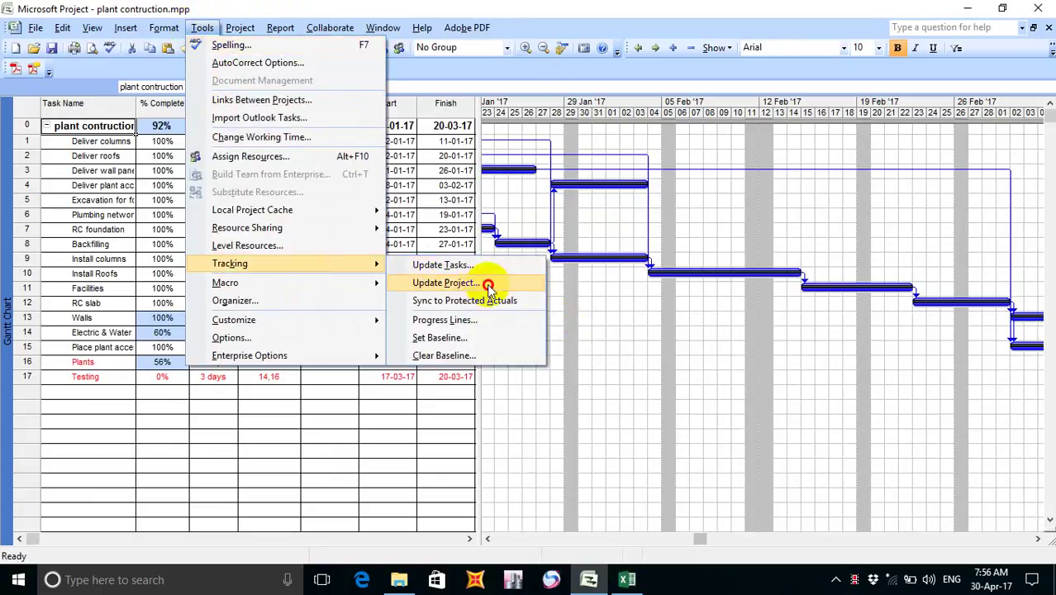
pyautogui.click(481, 284)
pyautogui.click(664, 253)
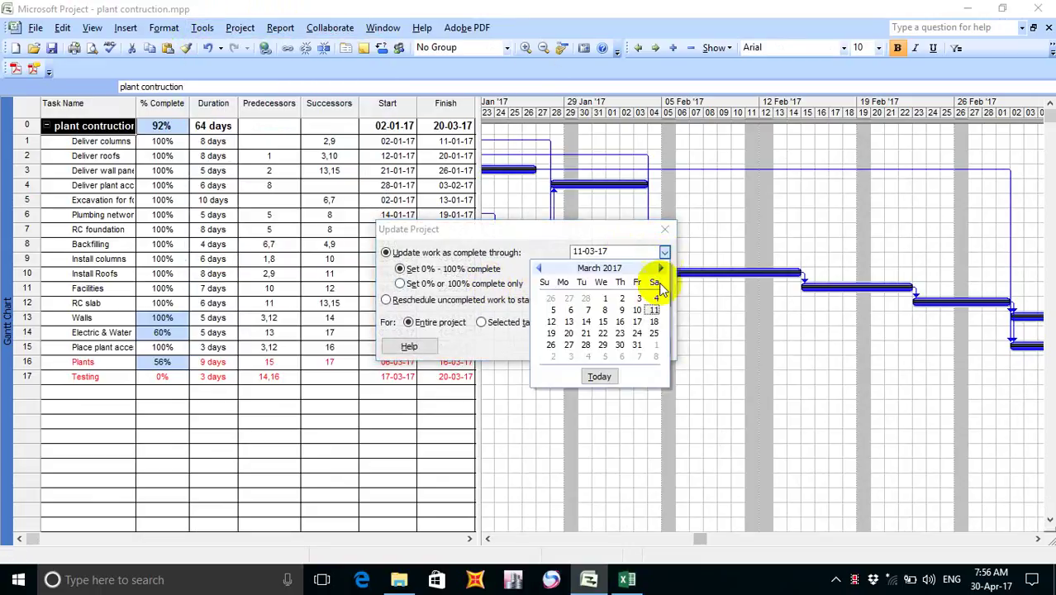
pyautogui.click(654, 322)
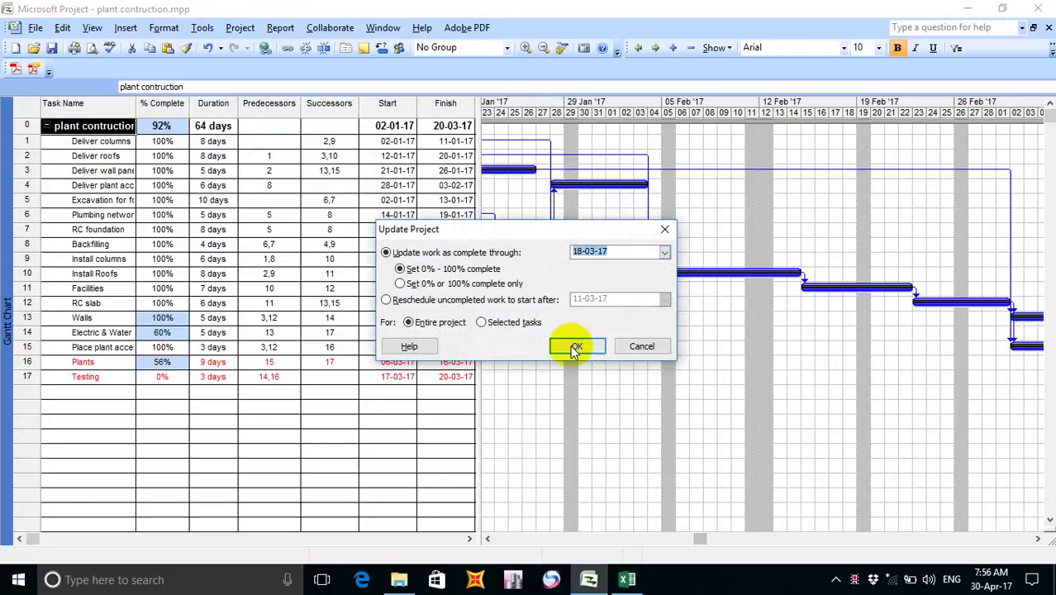
pyautogui.click(572, 345)
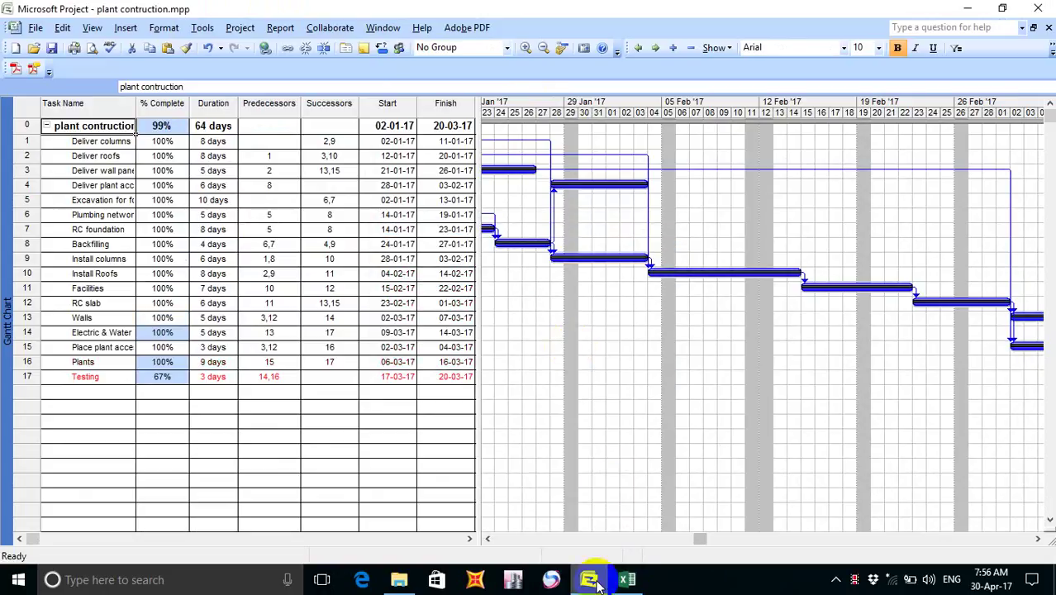
# Switch to Excel and enter 99% as the Weeks 11 completion value in L3.
pyautogui.click(630, 581)
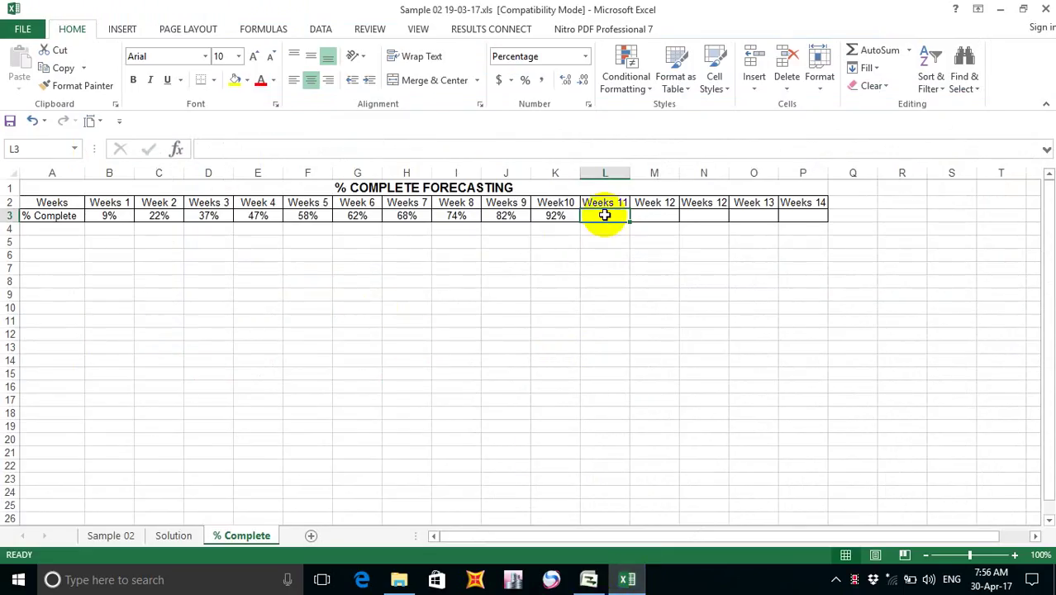
pyautogui.write('99')
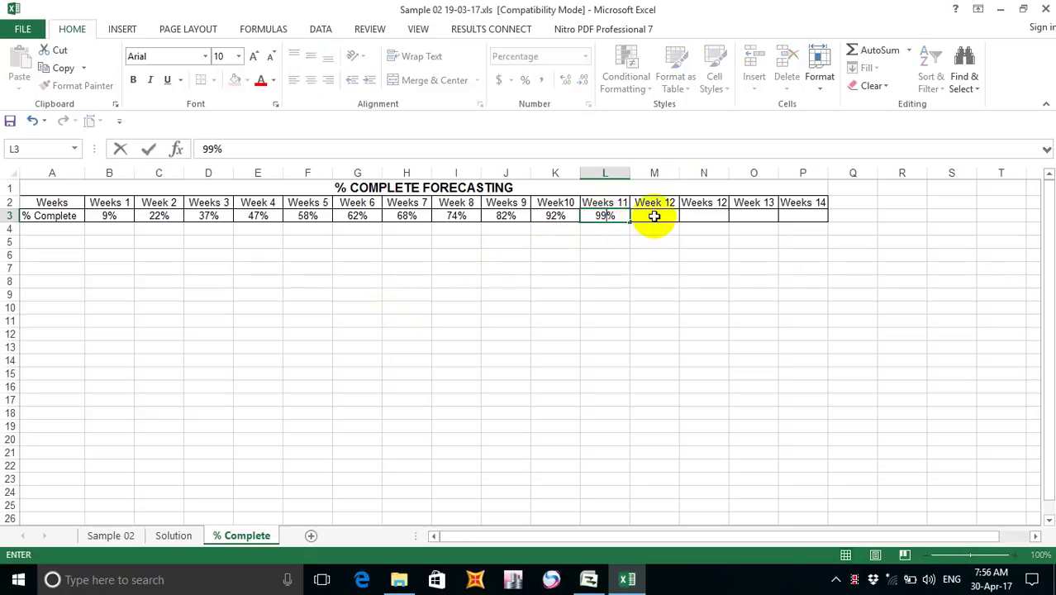
pyautogui.click(653, 215)
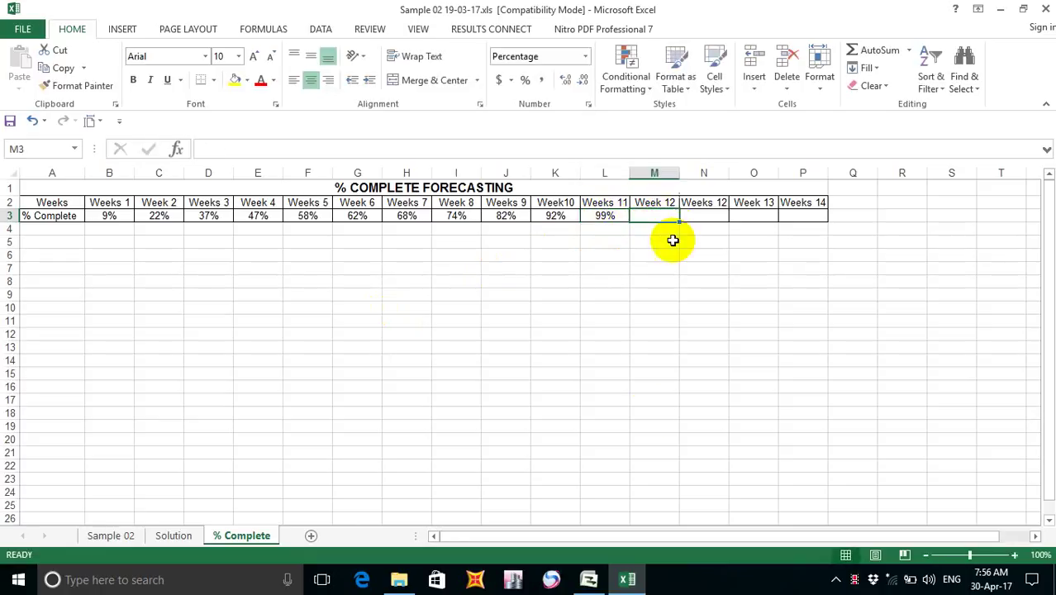
# Switch to Microsoft Project and update the work of the entire project as complete through 25-03-17.
pyautogui.click(590, 581)
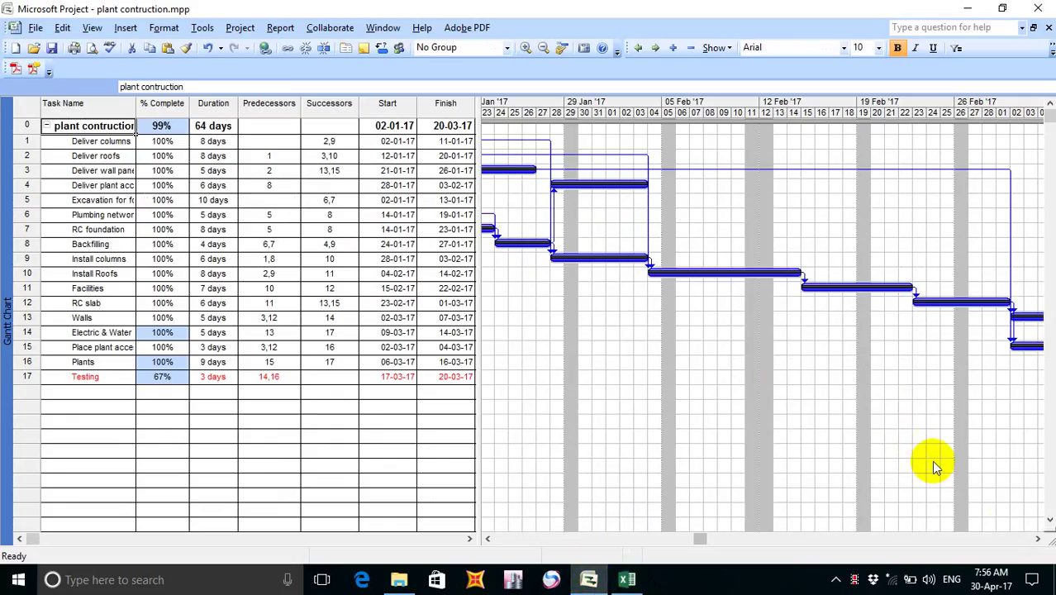
pyautogui.click(1038, 539)
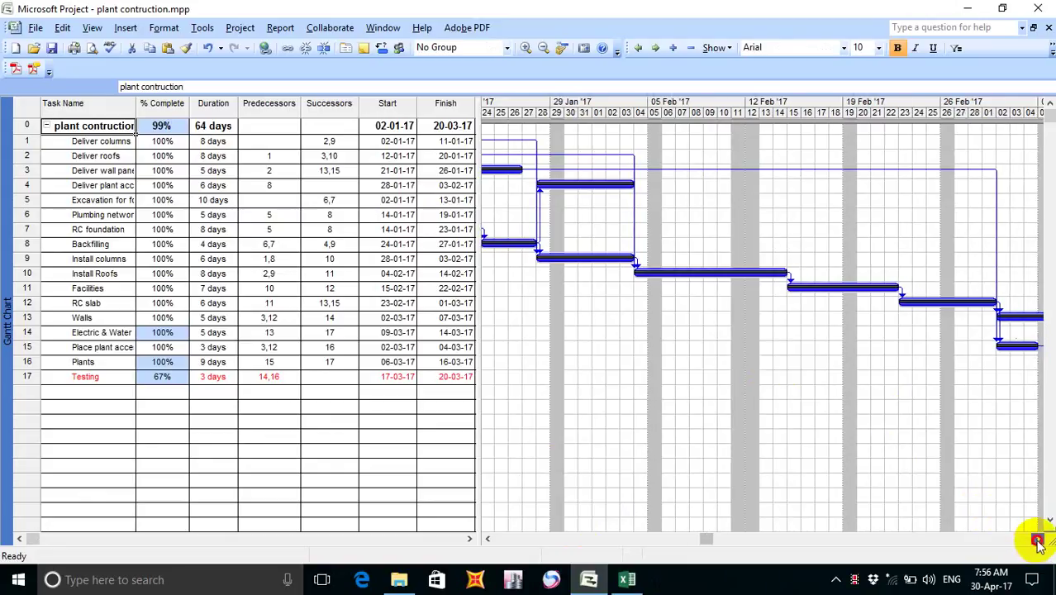
pyautogui.moveTo(1039, 539); pyautogui.dragTo(1039, 541)
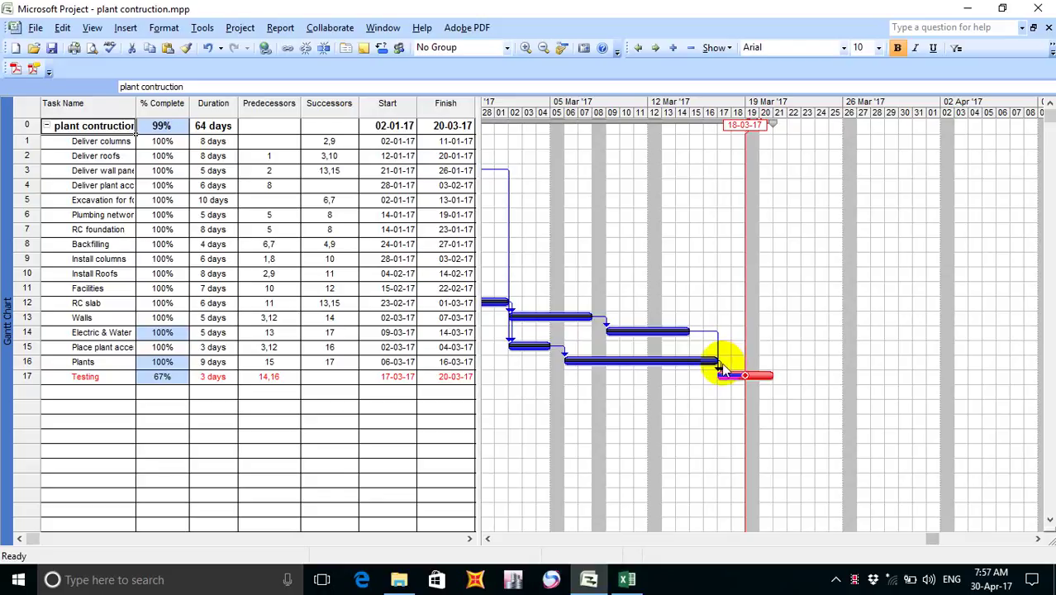
pyautogui.click(239, 32)
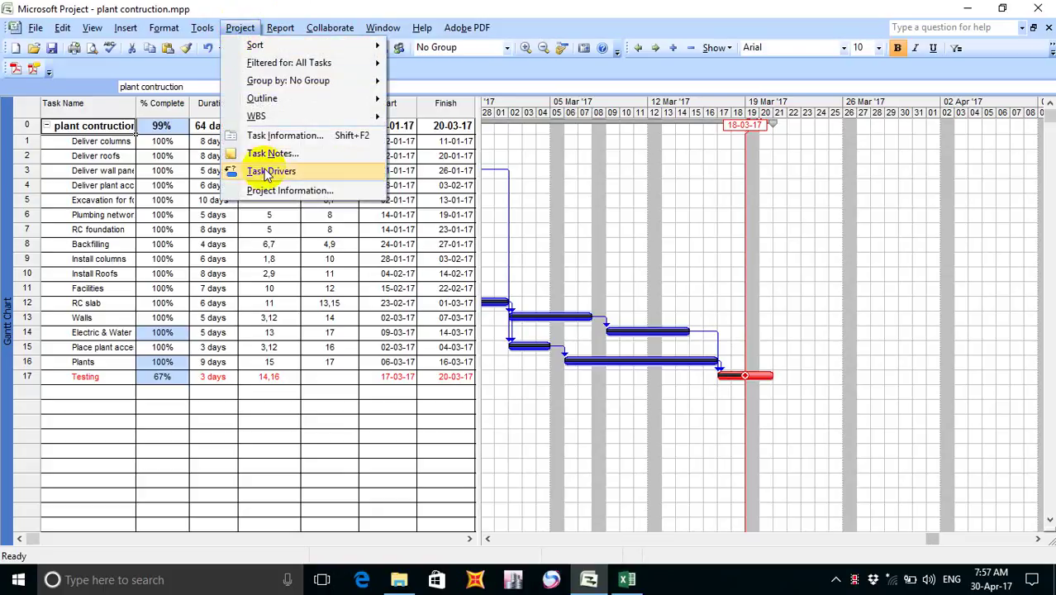
pyautogui.moveTo(202, 31)
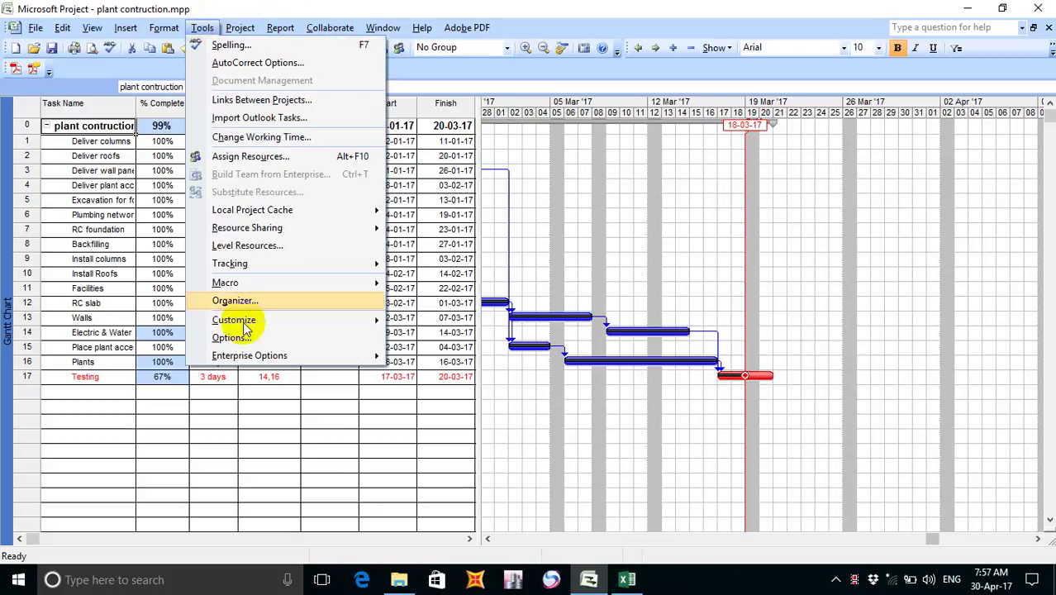
pyautogui.moveTo(293, 264)
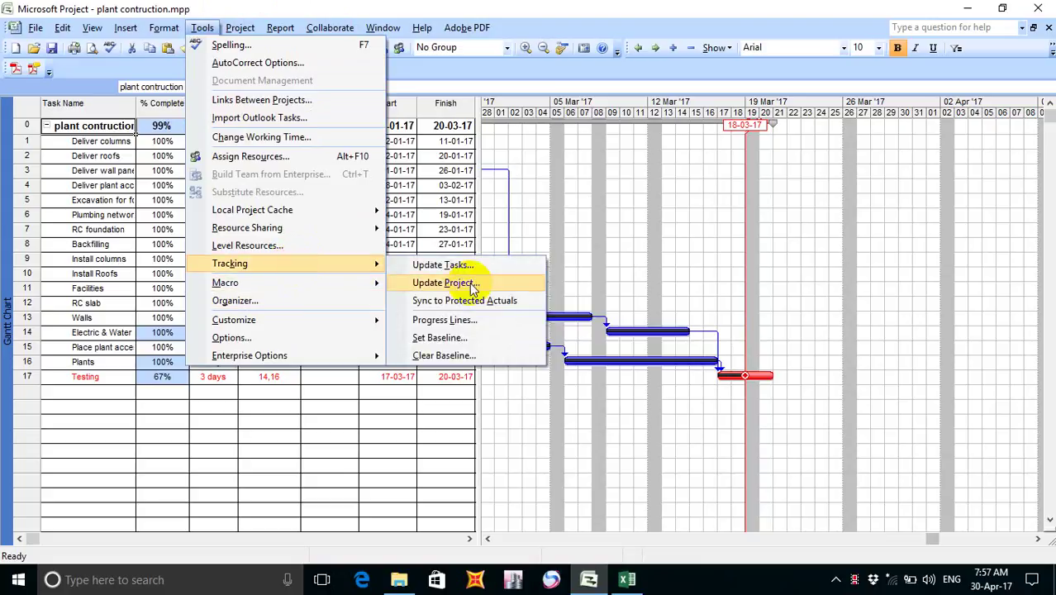
pyautogui.click(465, 284)
pyautogui.click(666, 251)
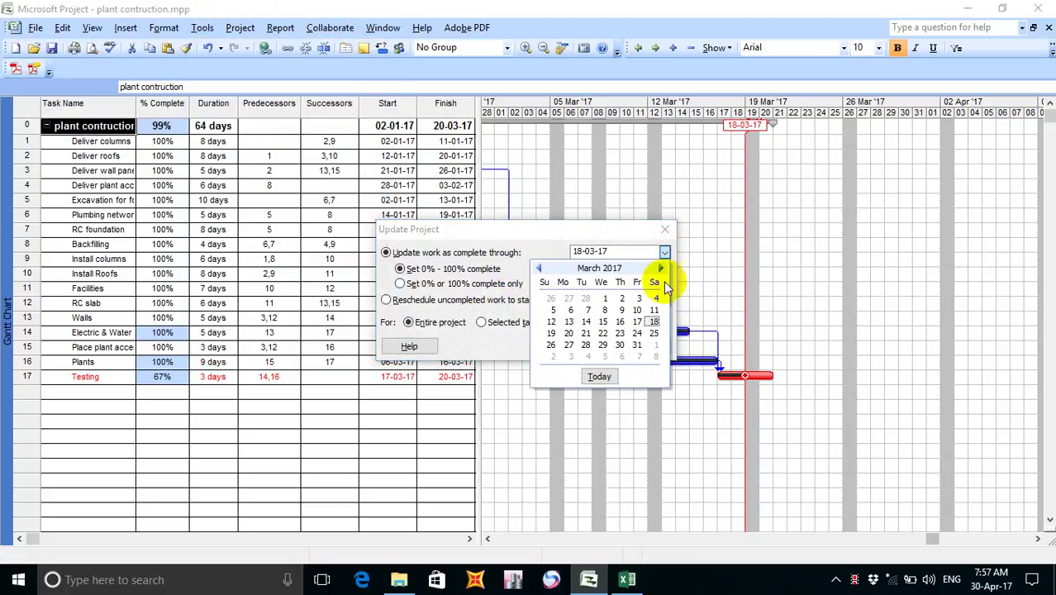
pyautogui.click(653, 342)
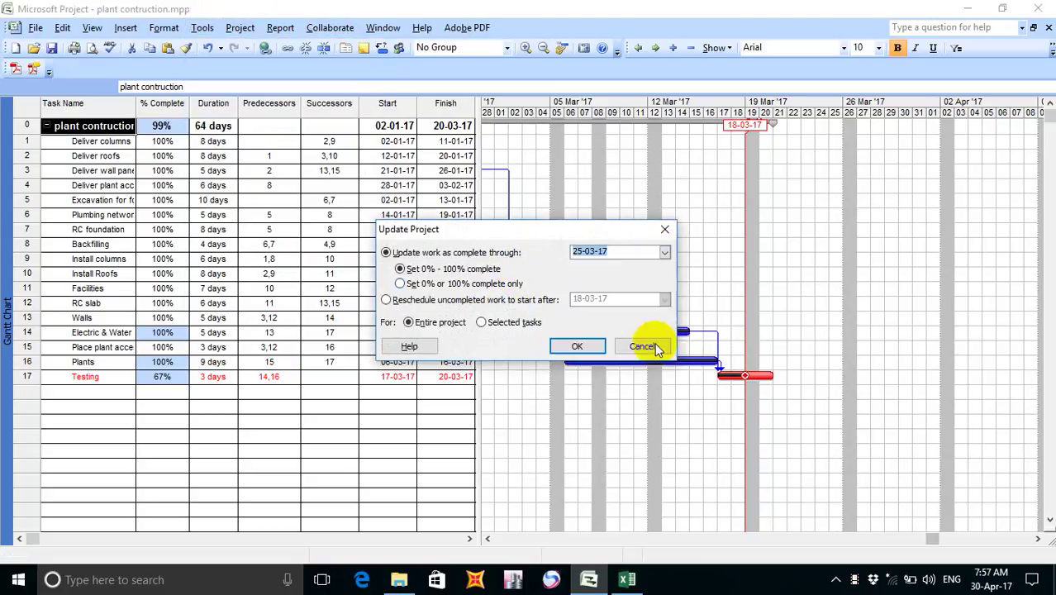
pyautogui.click(577, 347)
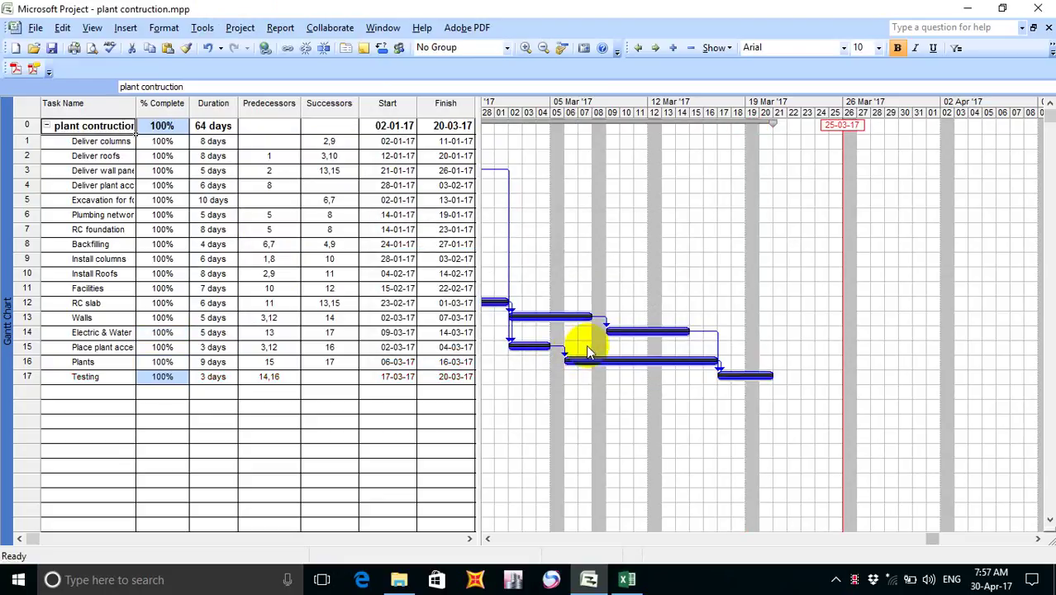
# Switch to Excel and enter 100% as the Week 12 completion value in M3.
pyautogui.click(626, 580)
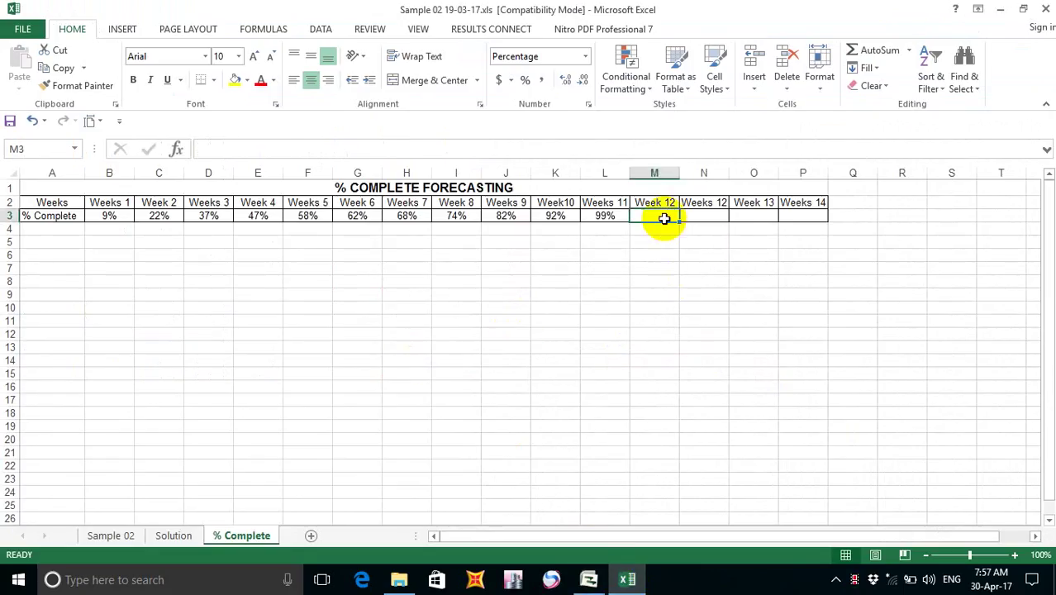
pyautogui.write('1')
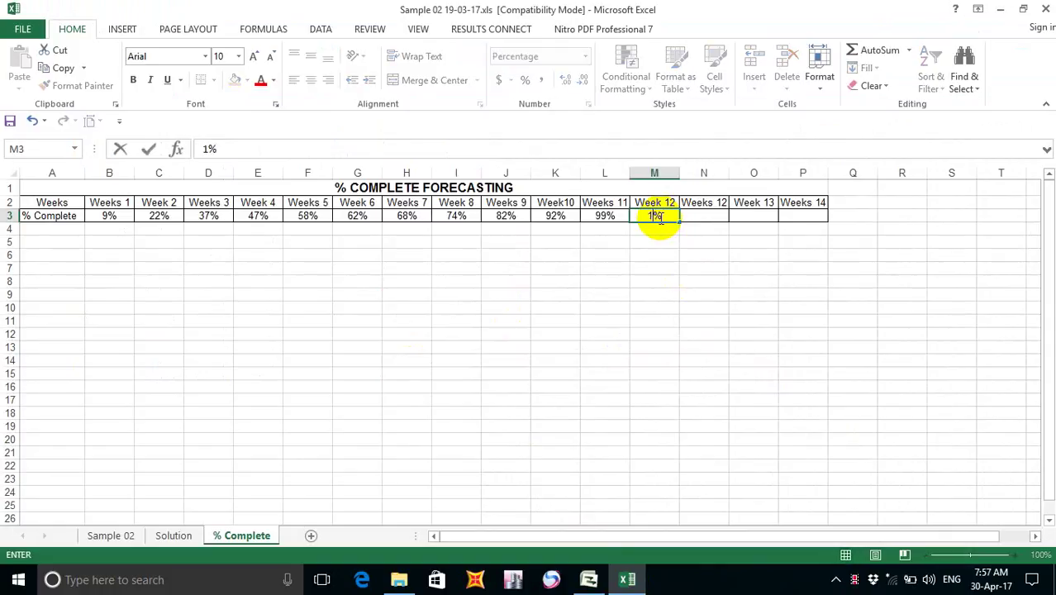
pyautogui.write('00')
pyautogui.click(698, 217)
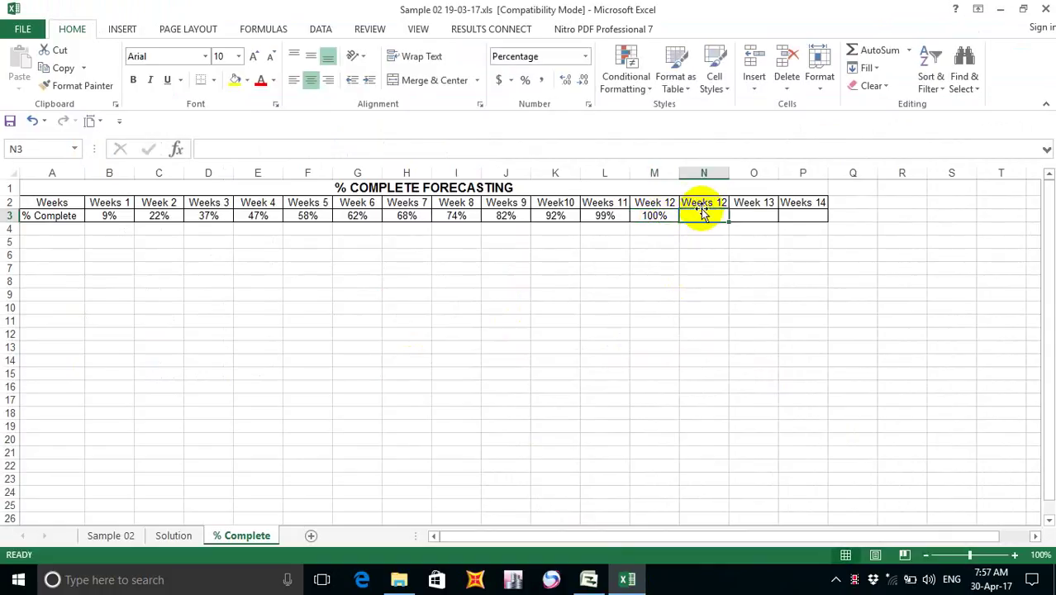
# Clear all contents and formatting from the unused week columns in N2:P3.
pyautogui.moveTo(698, 203); pyautogui.dragTo(808, 214)
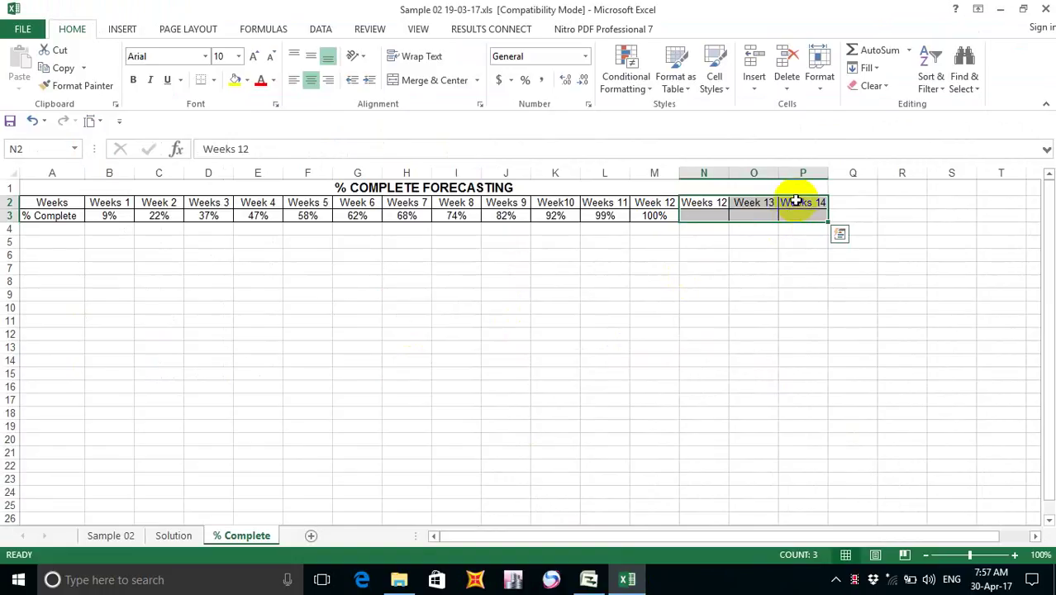
pyautogui.click(866, 89)
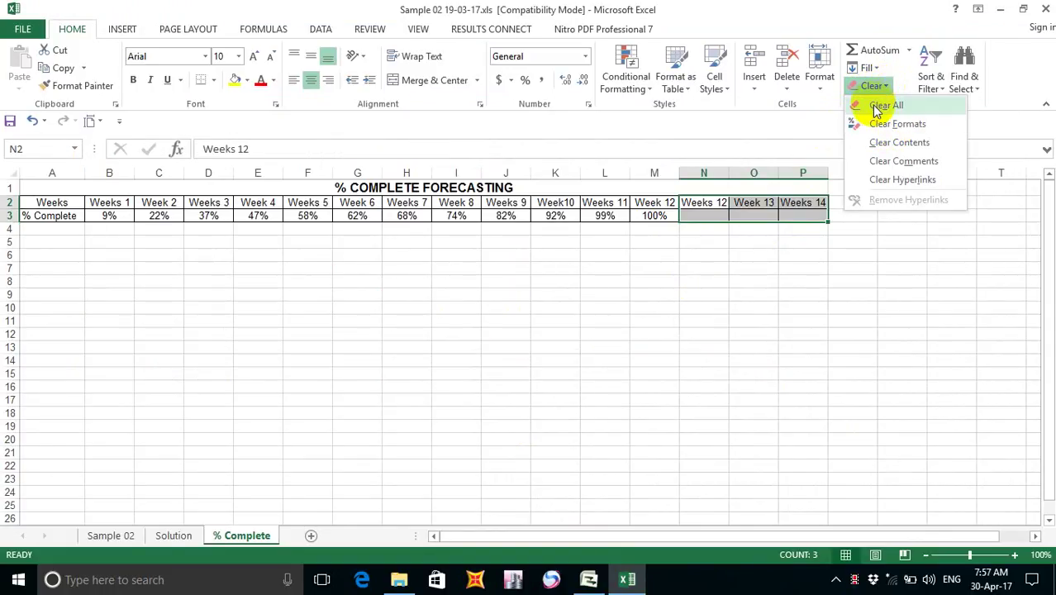
pyautogui.click(875, 107)
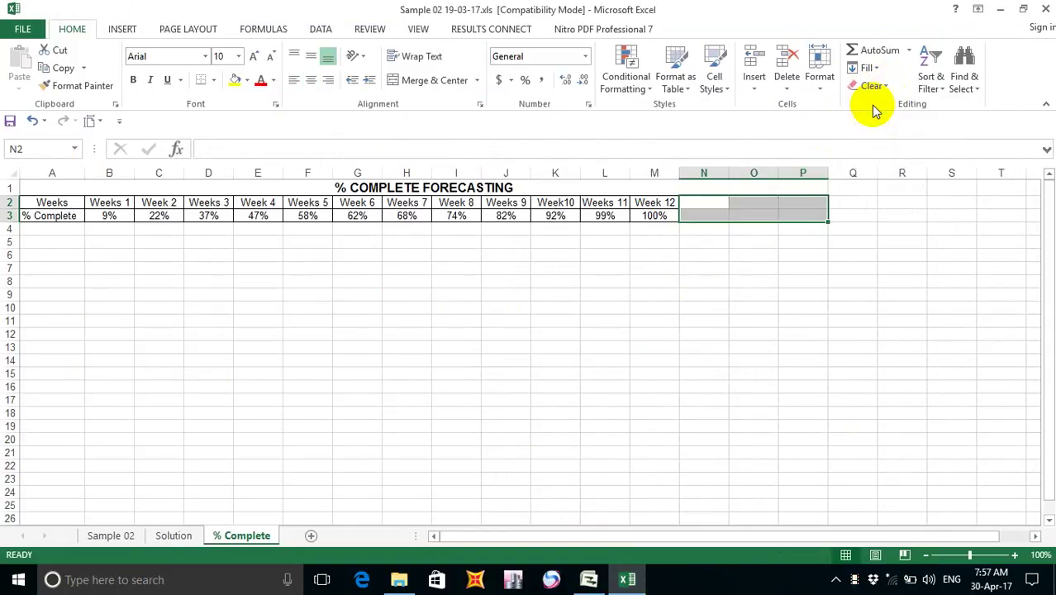
pyautogui.click(791, 225)
pyautogui.click(773, 266)
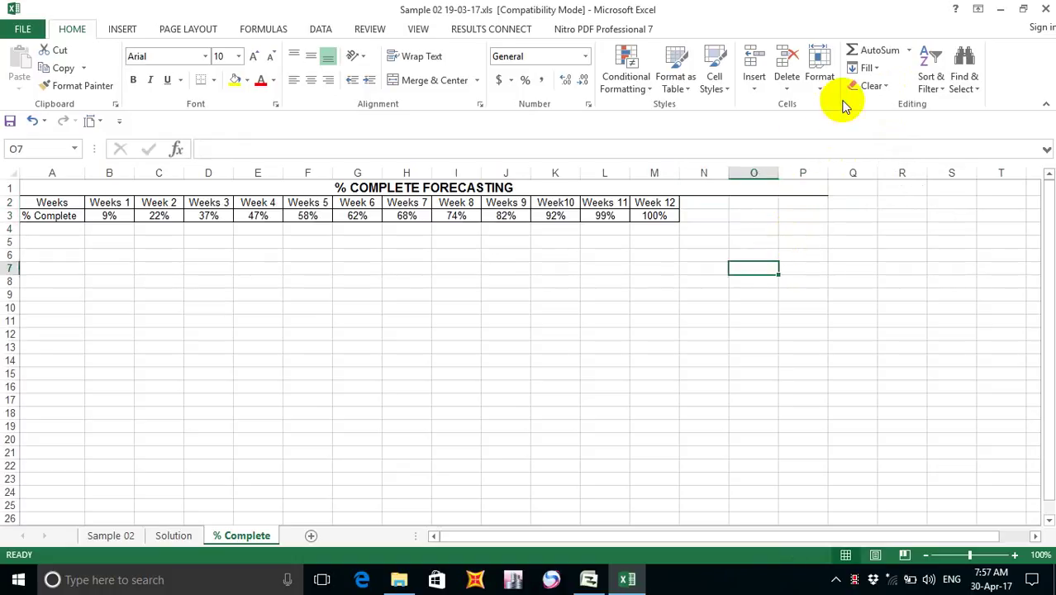
pyautogui.click(631, 29)
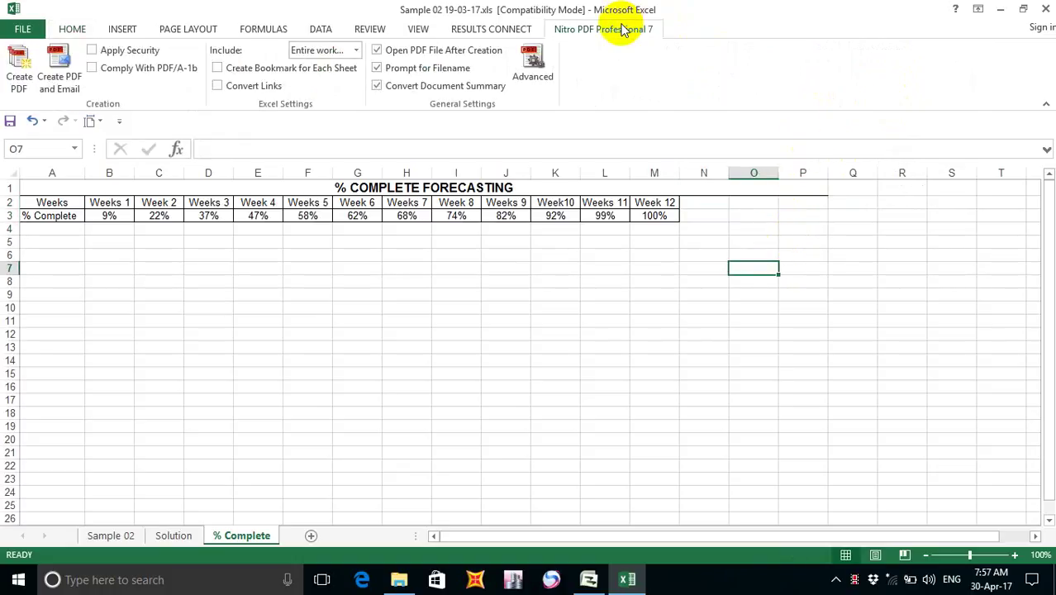
pyautogui.click(502, 33)
pyautogui.click(418, 29)
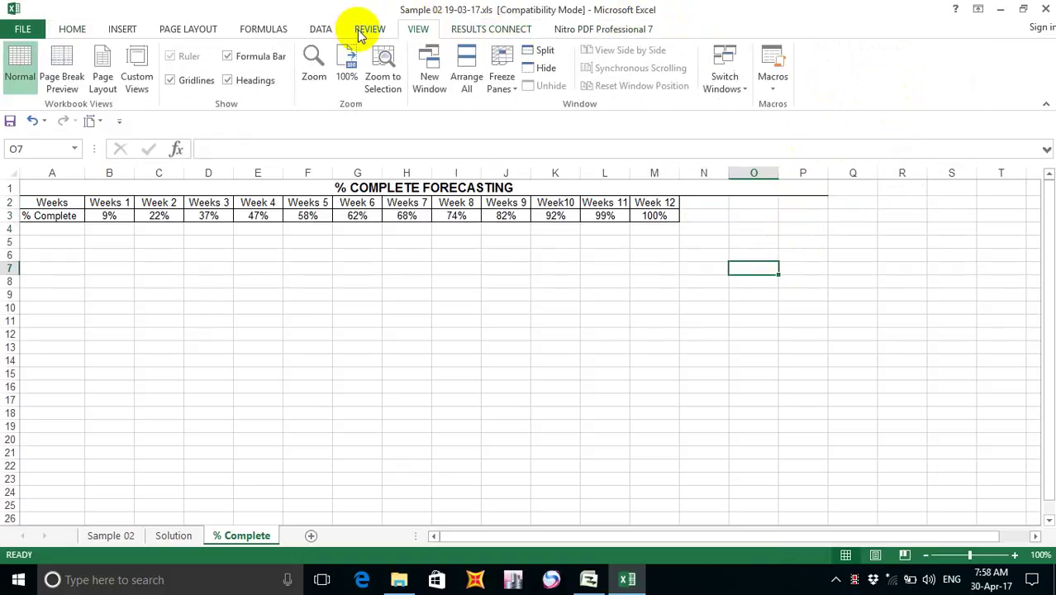
pyautogui.click(369, 29)
pyautogui.click(703, 202)
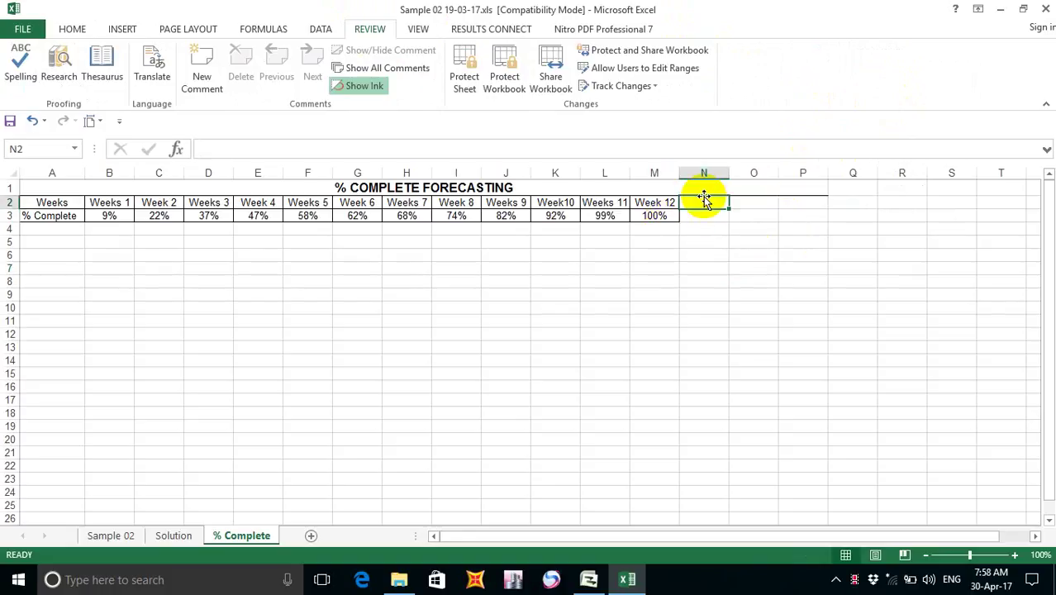
pyautogui.hotkey('ctrl', 'a')
pyautogui.click(762, 267)
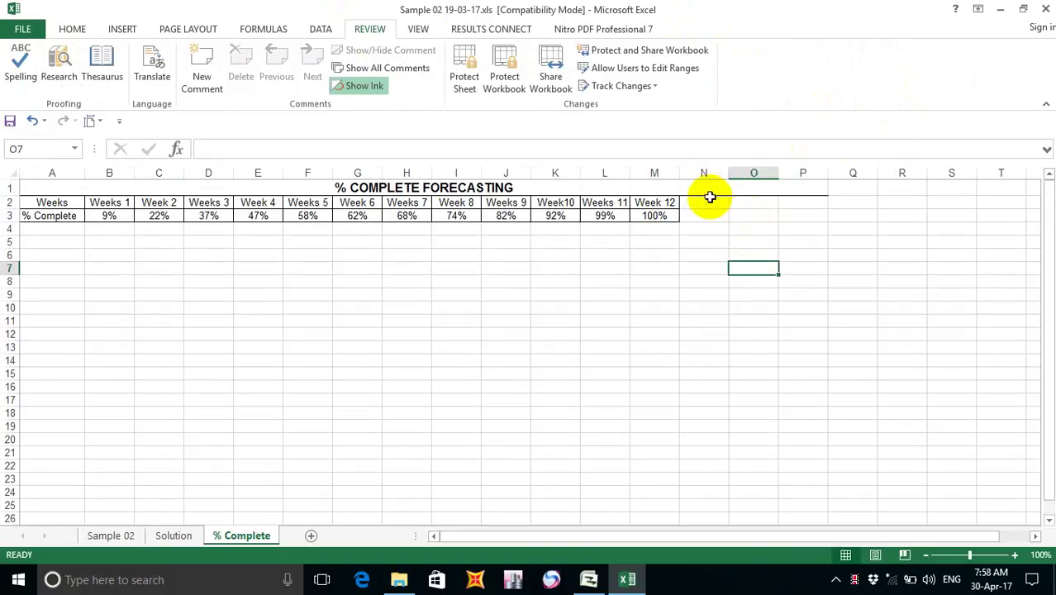
pyautogui.click(708, 199)
pyautogui.hotkey('ctrl', 'a')
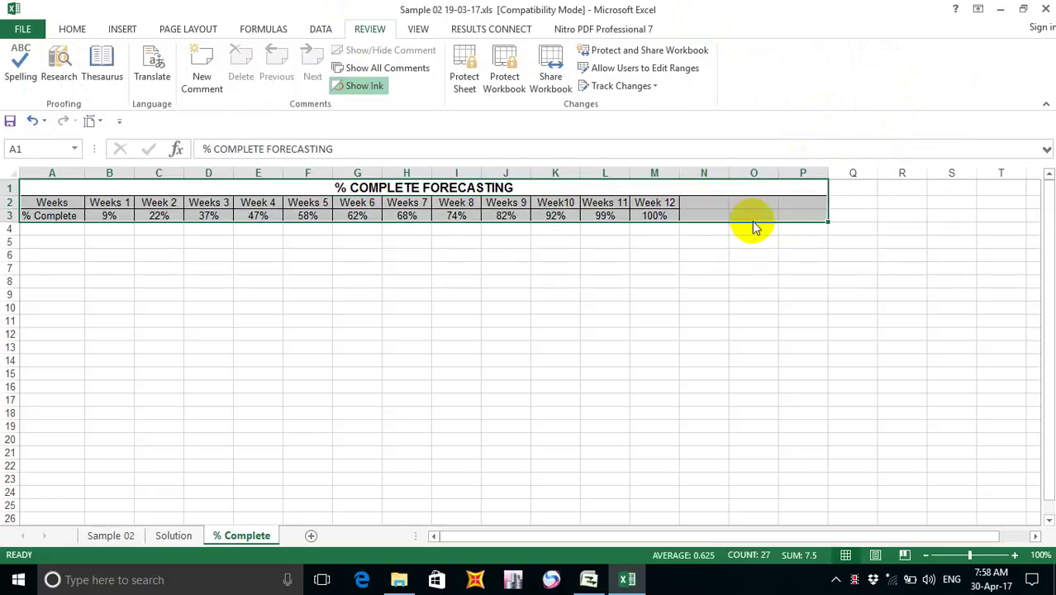
pyautogui.click(734, 208)
pyautogui.moveTo(701, 206); pyautogui.dragTo(798, 215)
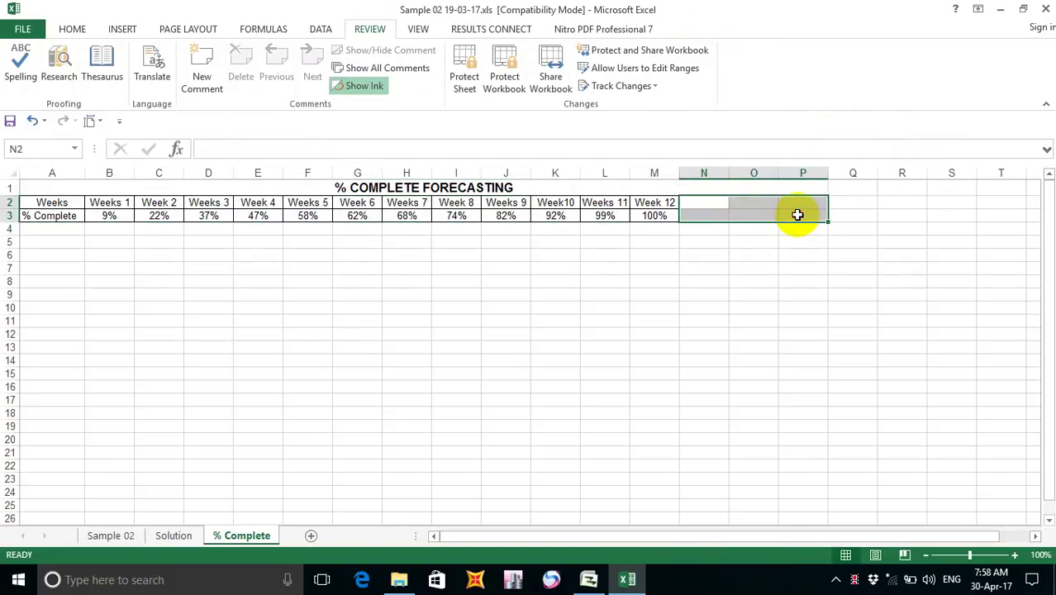
pyautogui.click(802, 231)
pyautogui.moveTo(717, 200); pyautogui.dragTo(796, 214)
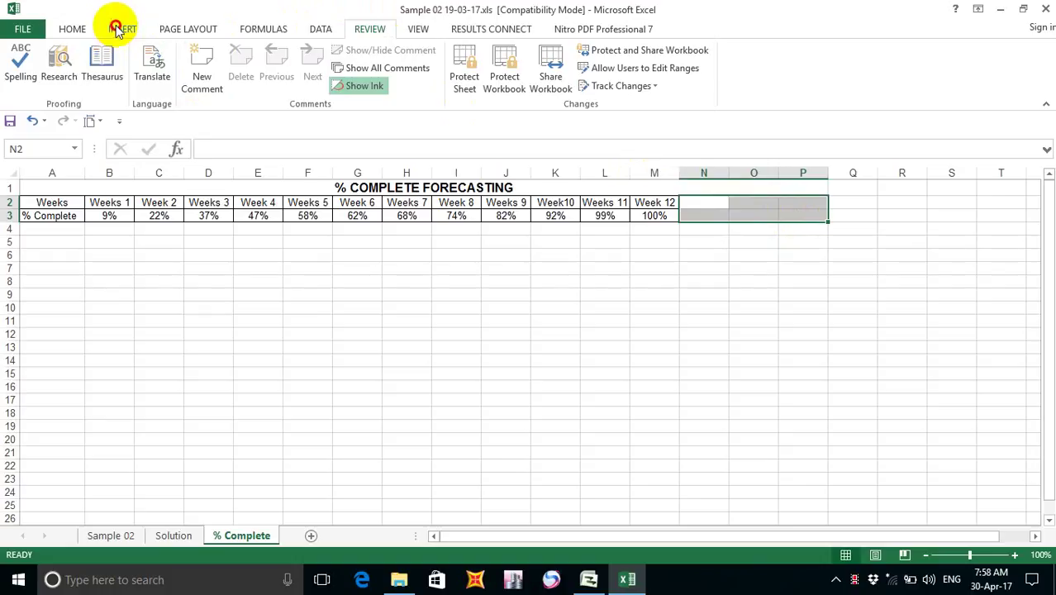
pyautogui.scroll(4, 73, 28)
pyautogui.scroll(1, 72, 28)
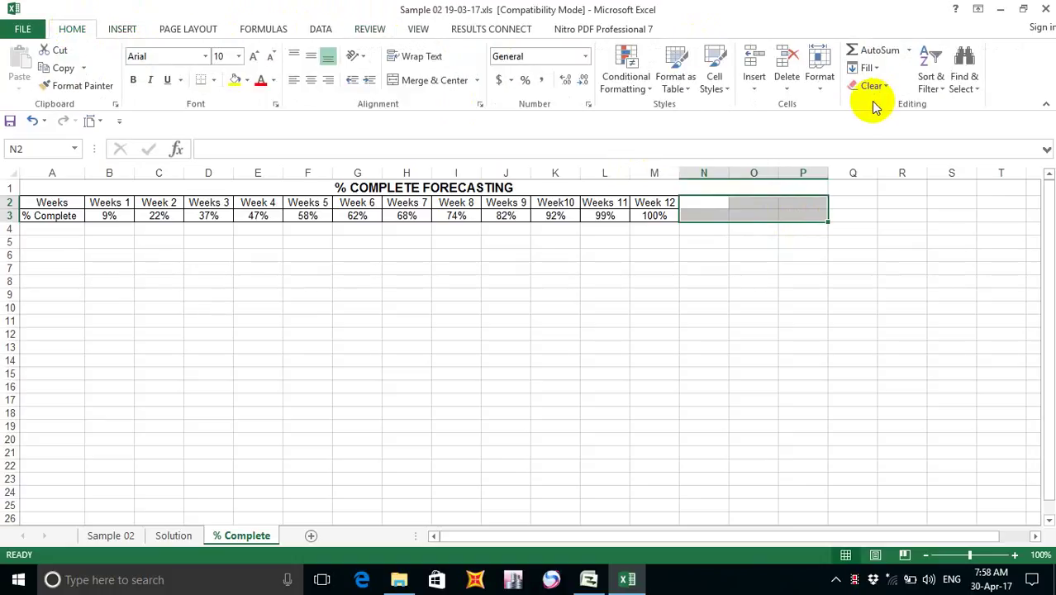
pyautogui.click(130, 27)
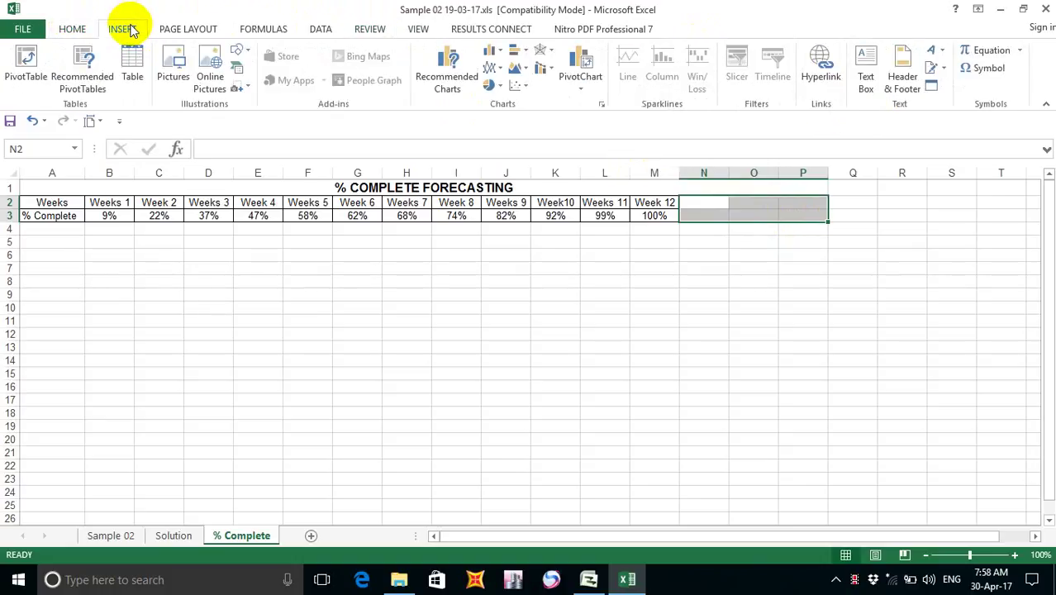
pyautogui.click(80, 28)
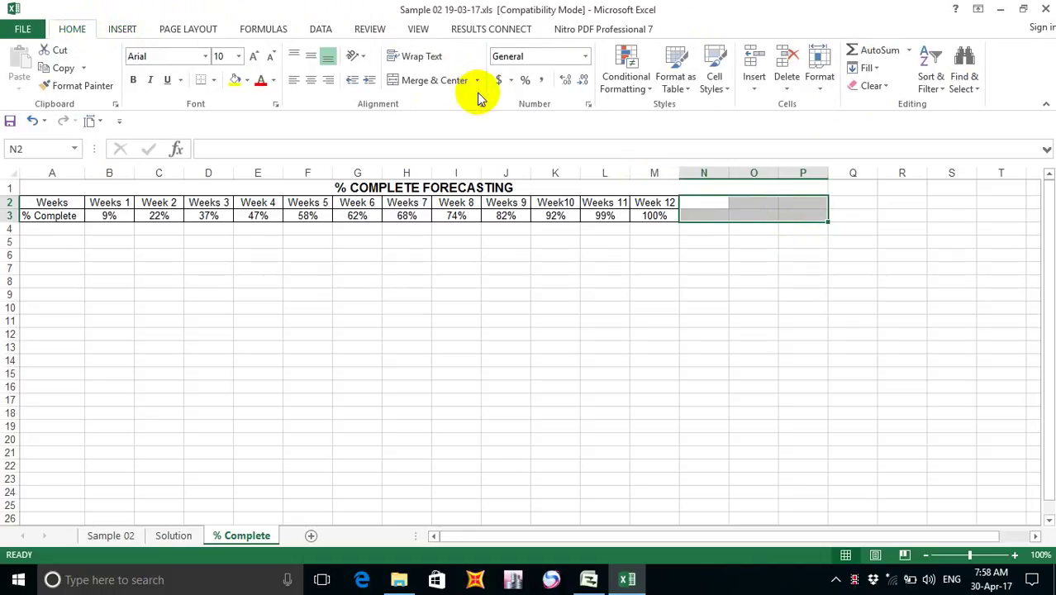
pyautogui.click(884, 89)
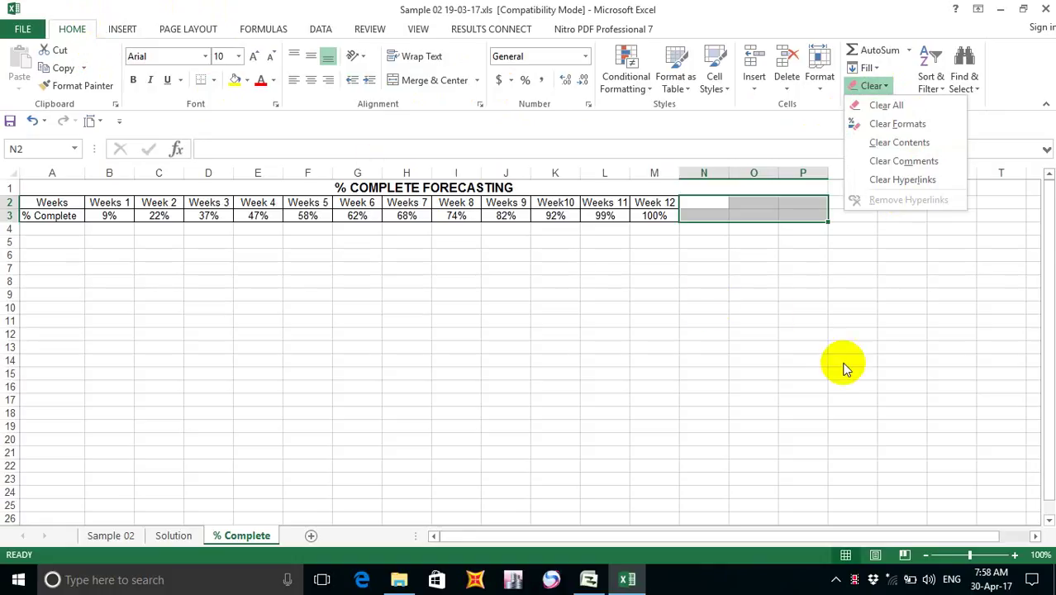
pyautogui.click(767, 291)
pyautogui.click(726, 269)
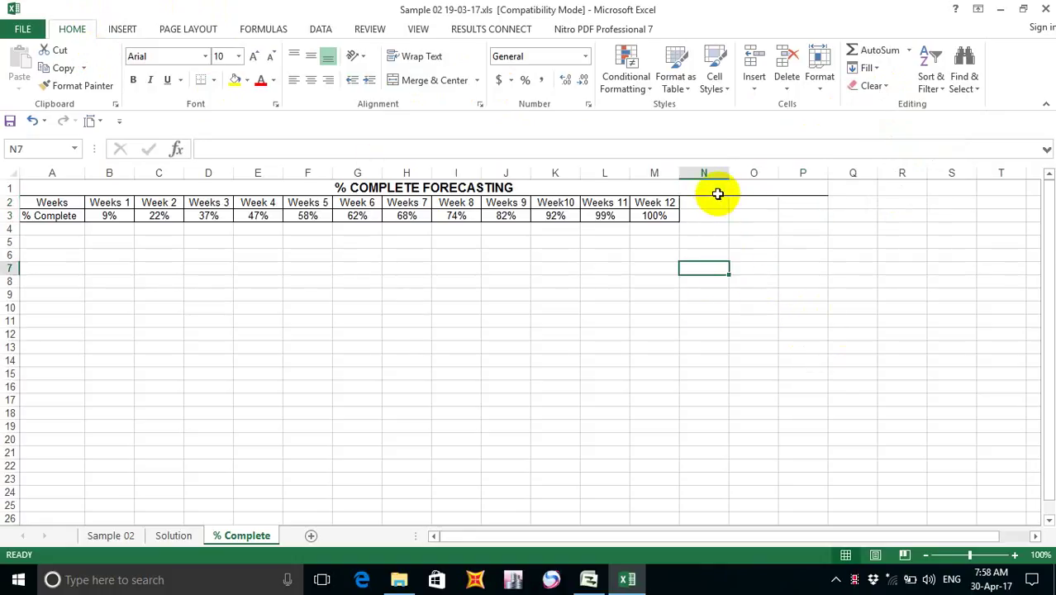
# Remove the leftover borders from the empty cells N2:P2 beside the Week 12 column.
pyautogui.click(716, 201)
pyautogui.moveTo(716, 197); pyautogui.dragTo(804, 199)
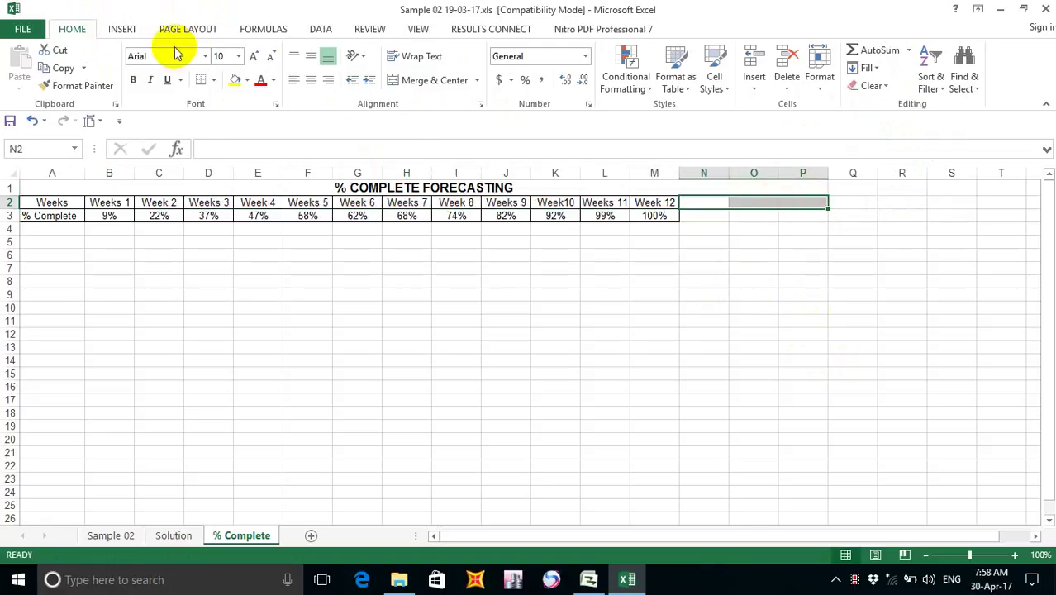
pyautogui.click(214, 83)
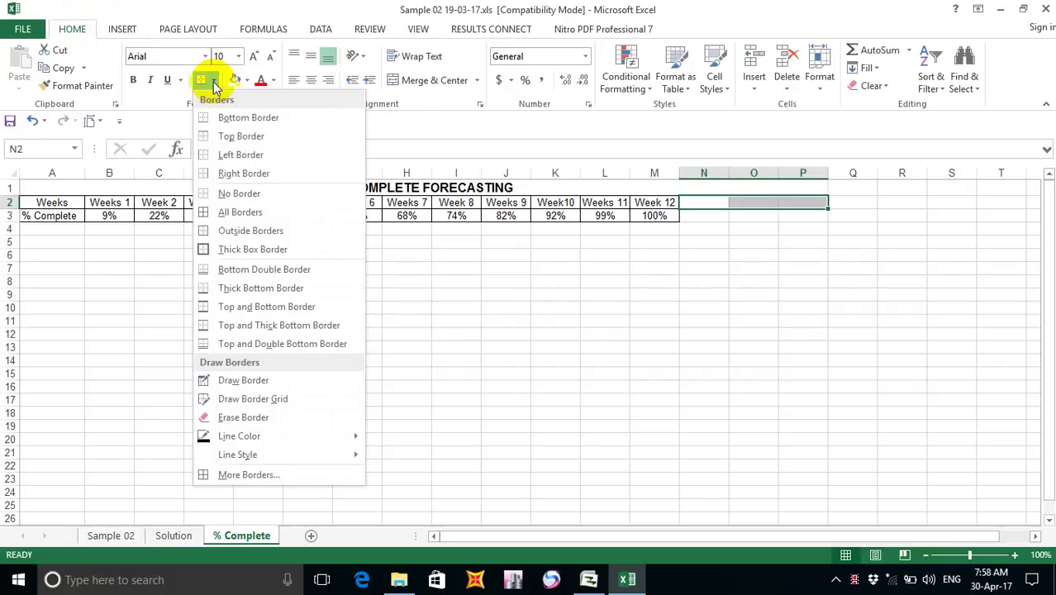
pyautogui.click(225, 193)
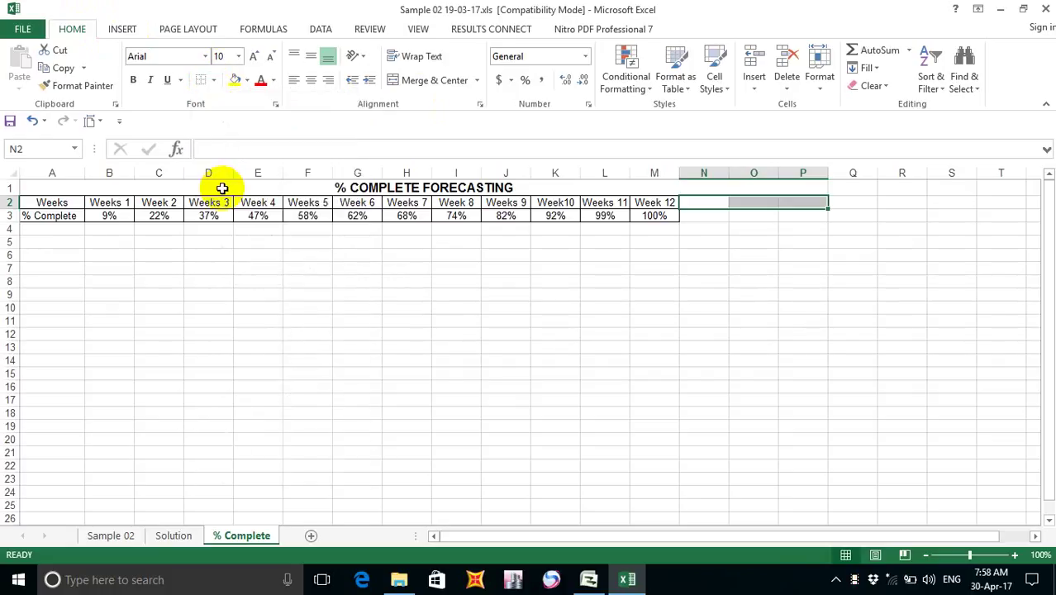
pyautogui.click(750, 315)
# Apply all borders to the Week 12 cells M2:M3.
pyautogui.moveTo(658, 204); pyautogui.dragTo(664, 215)
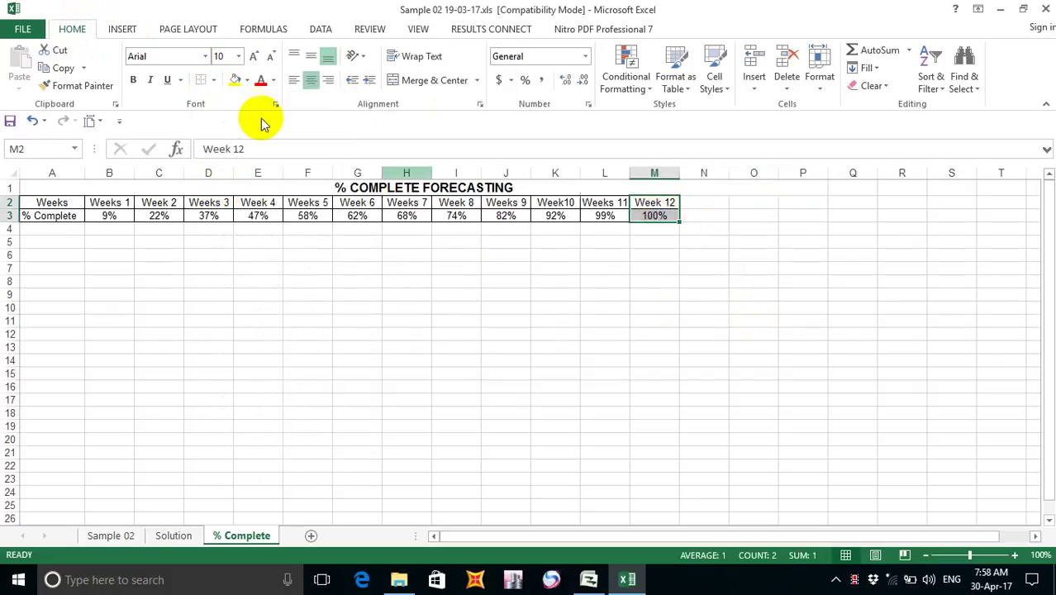
pyautogui.click(214, 79)
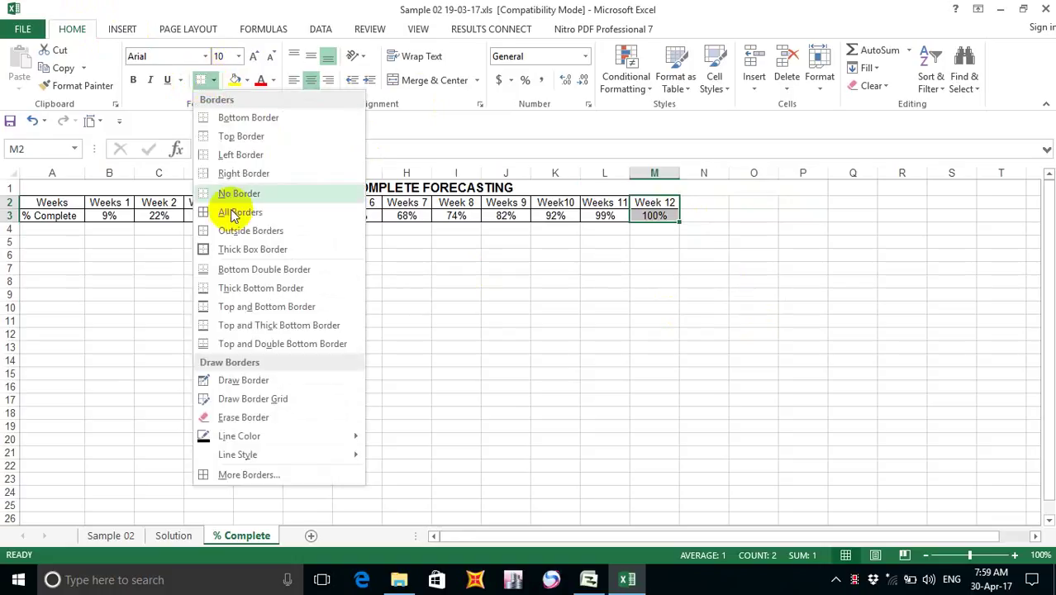
pyautogui.click(229, 213)
pyautogui.click(754, 282)
pyautogui.click(648, 331)
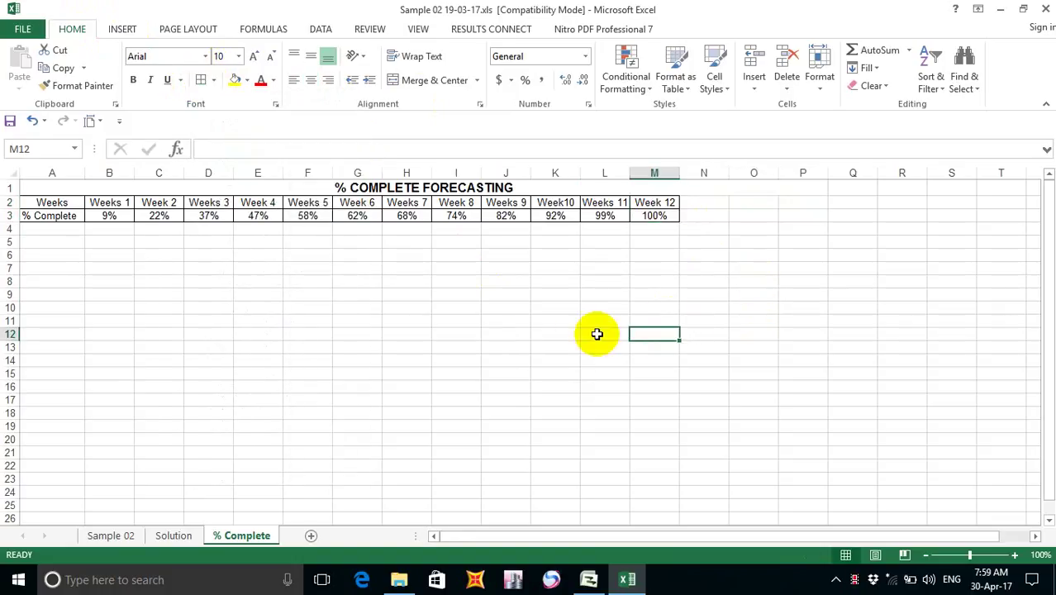
pyautogui.click(506, 334)
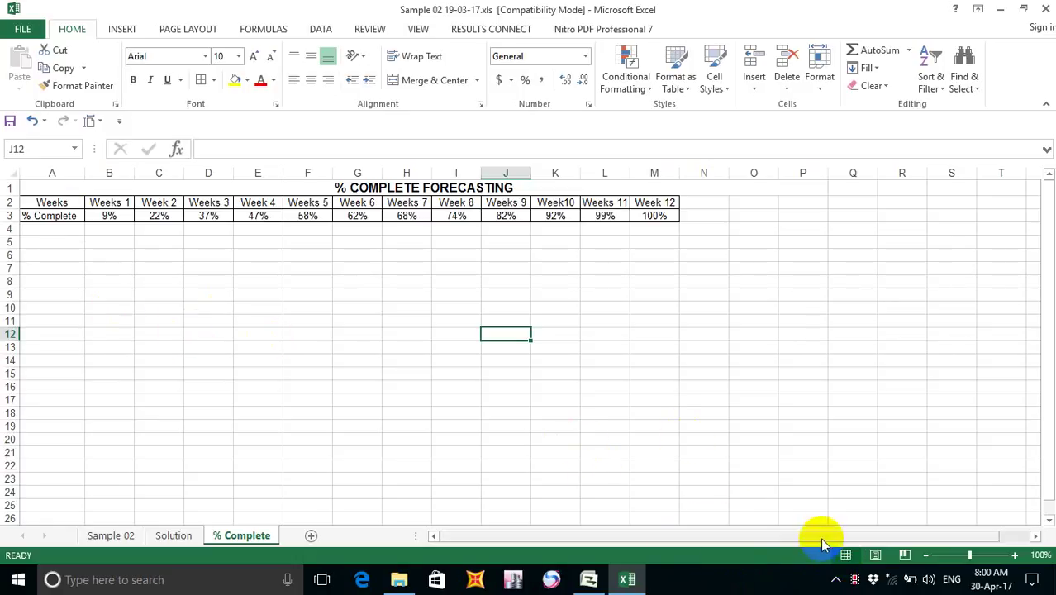
# Insert a basic 2-D line chart from the weekly completion data in A2:M3.
pyautogui.moveTo(820, 538); pyautogui.dragTo(491, 535)
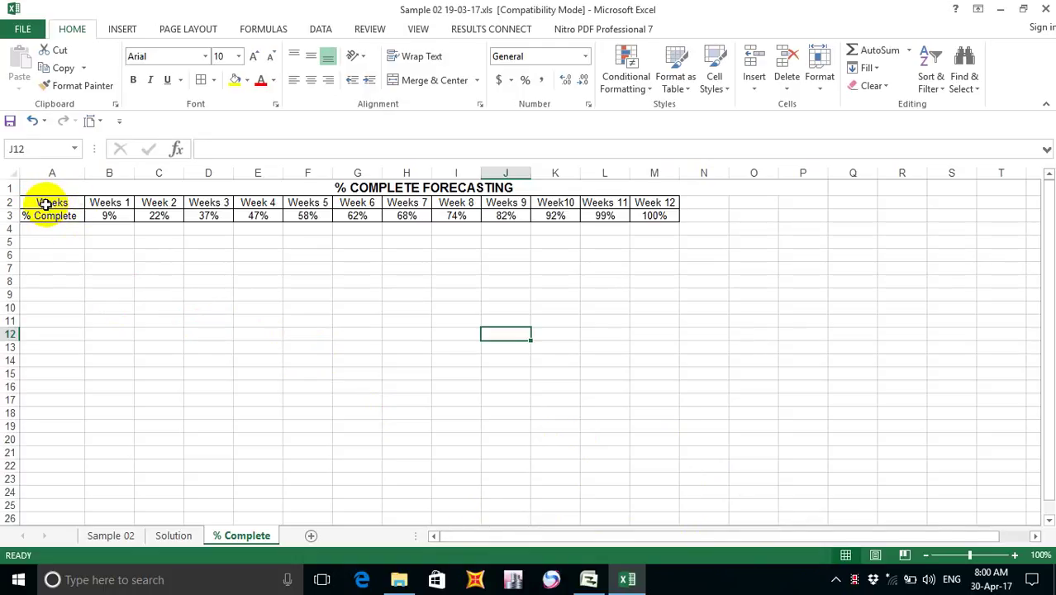
pyautogui.moveTo(41, 205); pyautogui.dragTo(671, 215)
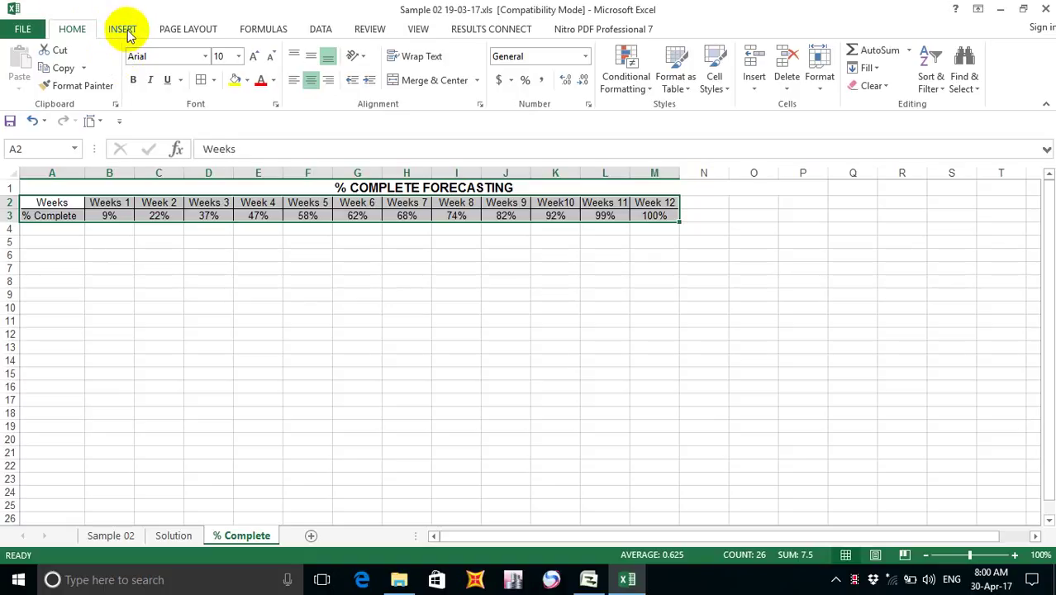
pyautogui.click(124, 31)
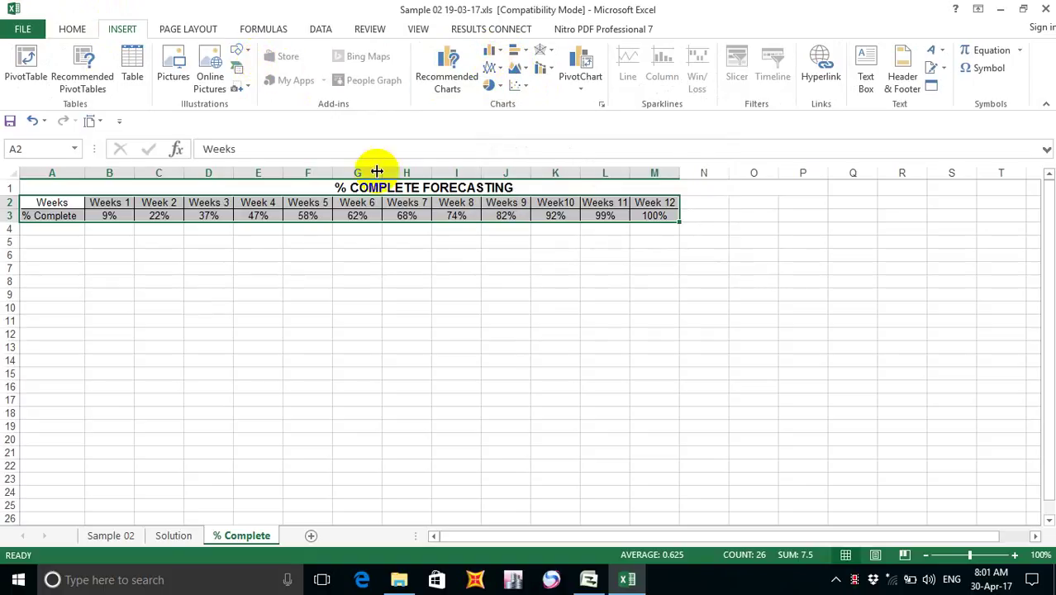
pyautogui.click(499, 72)
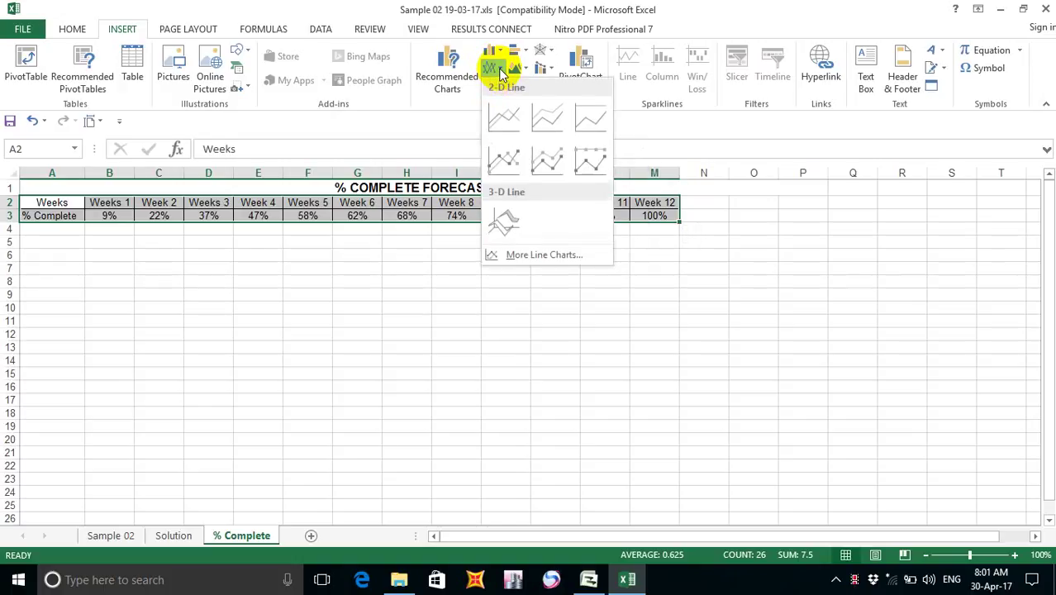
pyautogui.click(504, 120)
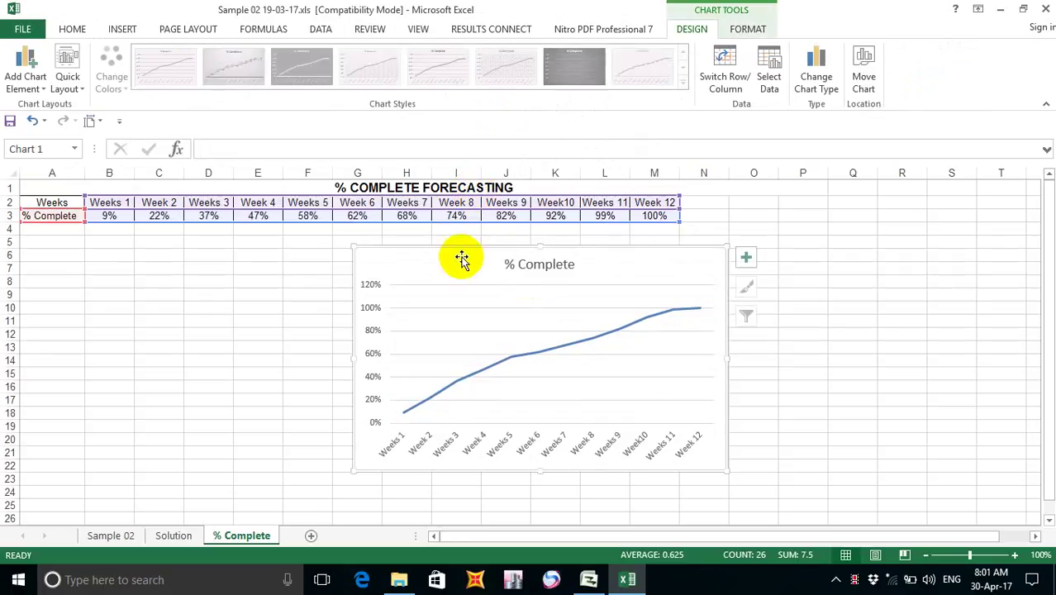
# Place the line chart directly beneath the table at column A and widen it to the end of column M.
pyautogui.moveTo(461, 258)
pyautogui.mouseDown()
pyautogui.moveTo(160, 252)
pyautogui.moveTo(103, 233)
pyautogui.mouseUp()
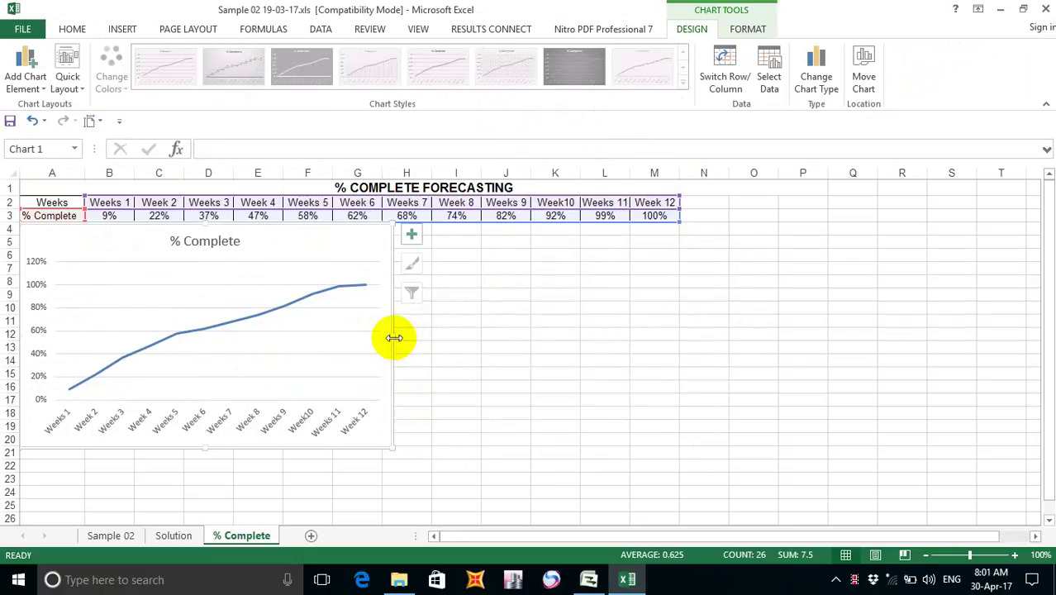
pyautogui.moveTo(393, 334); pyautogui.dragTo(680, 322)
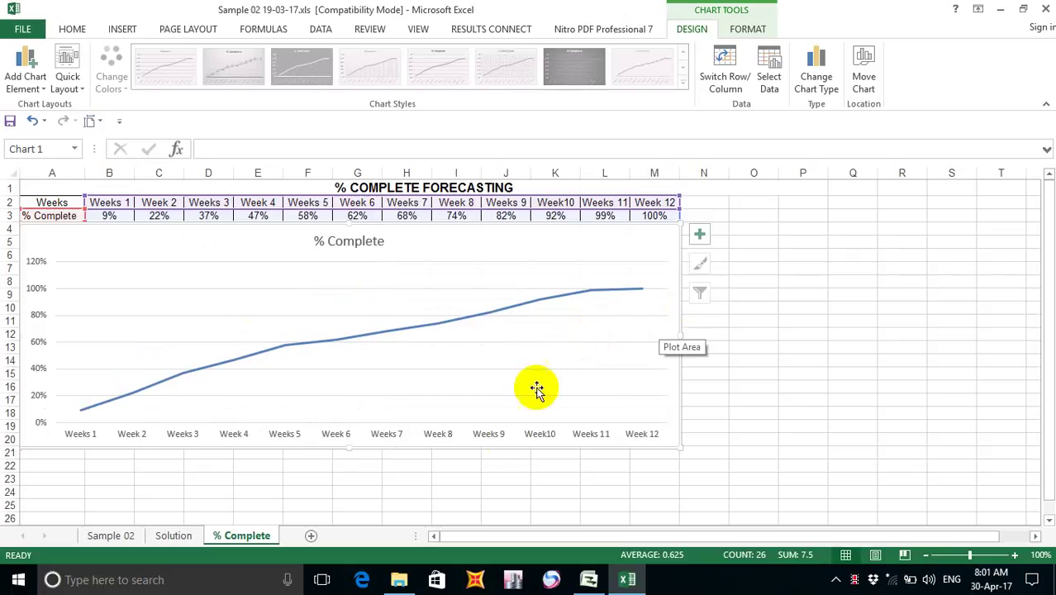
# Shift the plot area to the chart's upper-left corner and enlarge it to fill the chart frame.
pyautogui.click(290, 372)
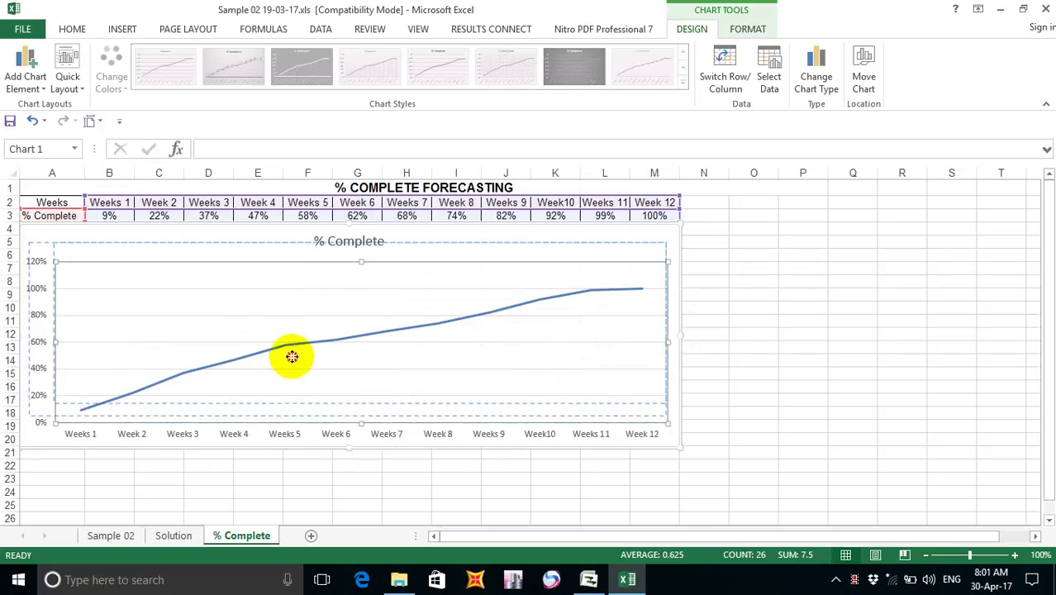
pyautogui.moveTo(292, 356); pyautogui.dragTo(281, 345)
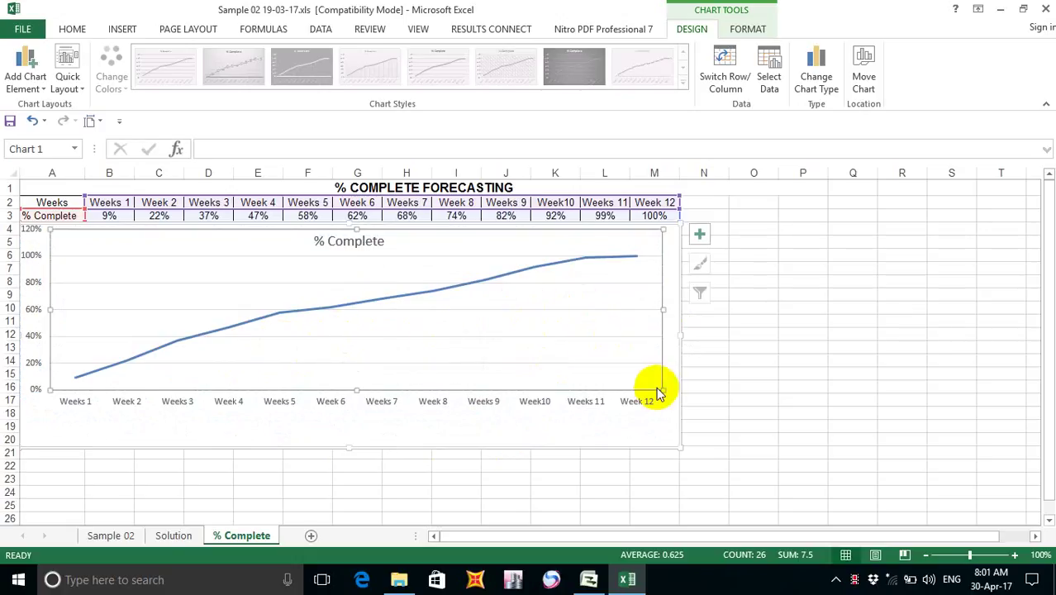
pyautogui.moveTo(663, 388); pyautogui.dragTo(677, 447)
pyautogui.click(726, 415)
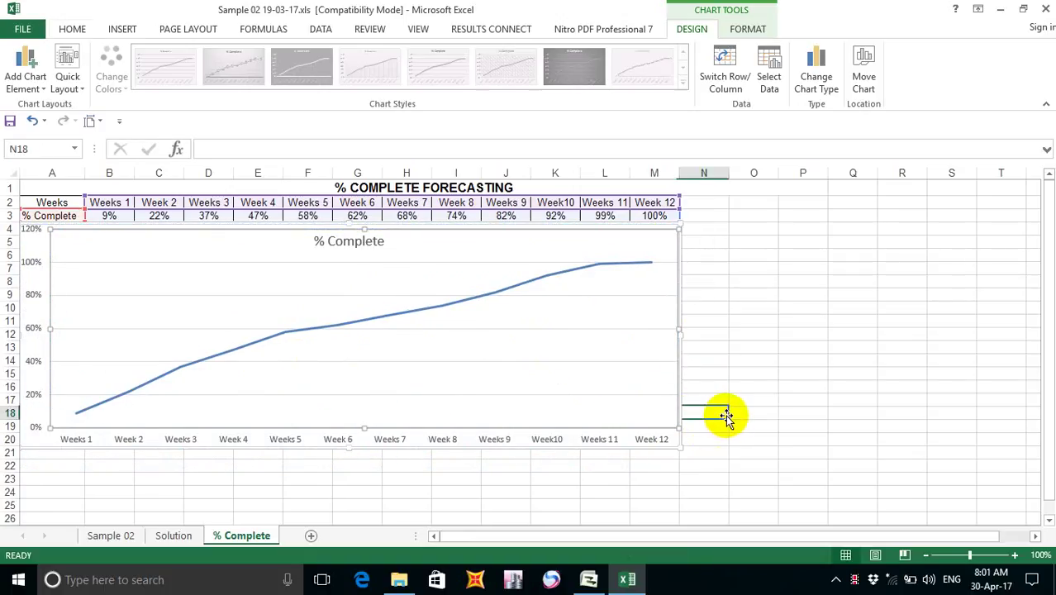
pyautogui.click(545, 473)
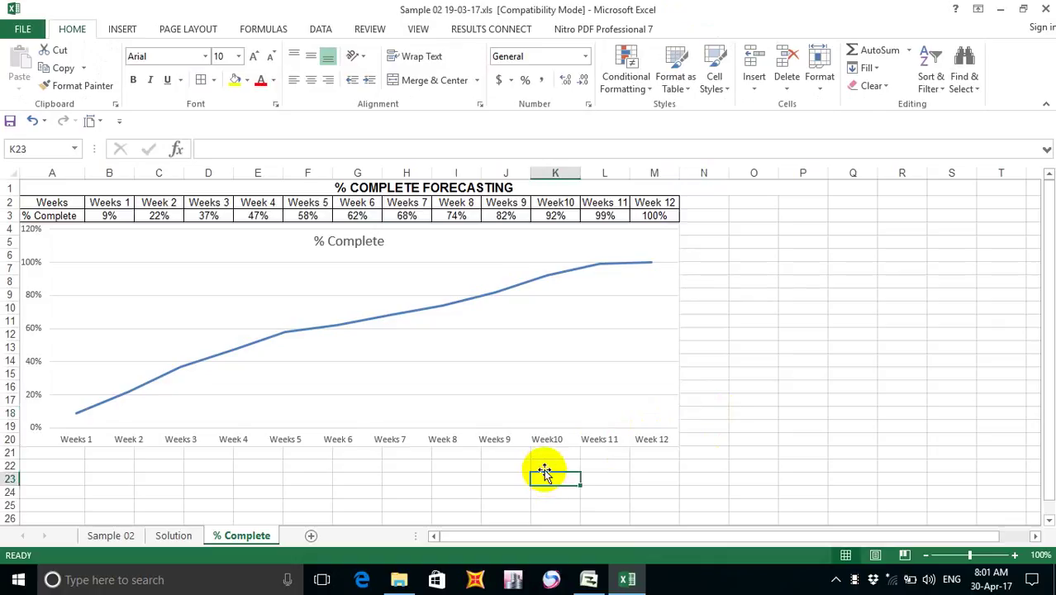
pyautogui.click(545, 378)
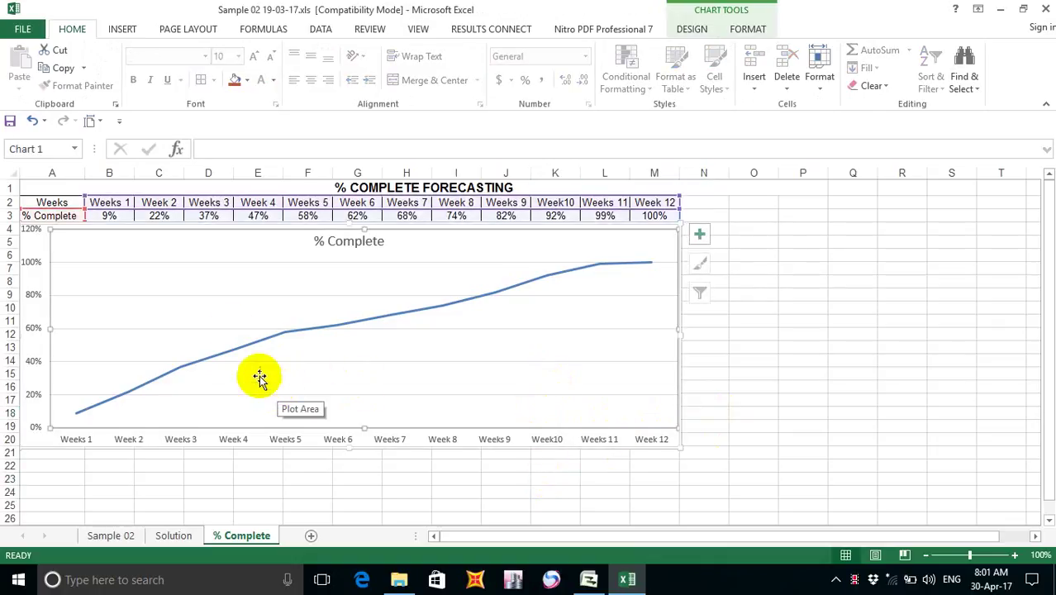
pyautogui.rightClick(333, 425)
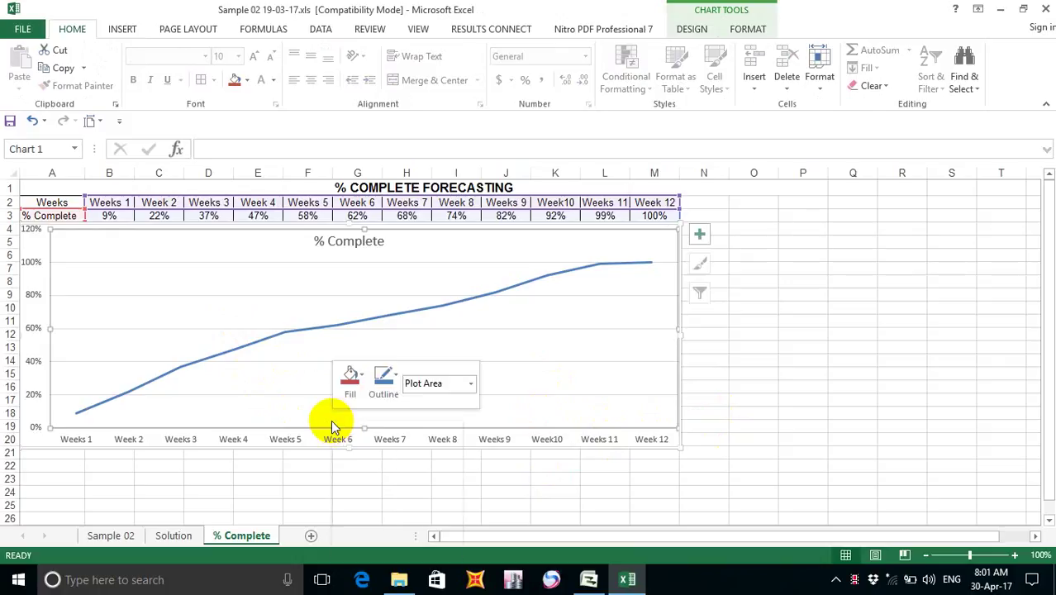
pyautogui.click(281, 399)
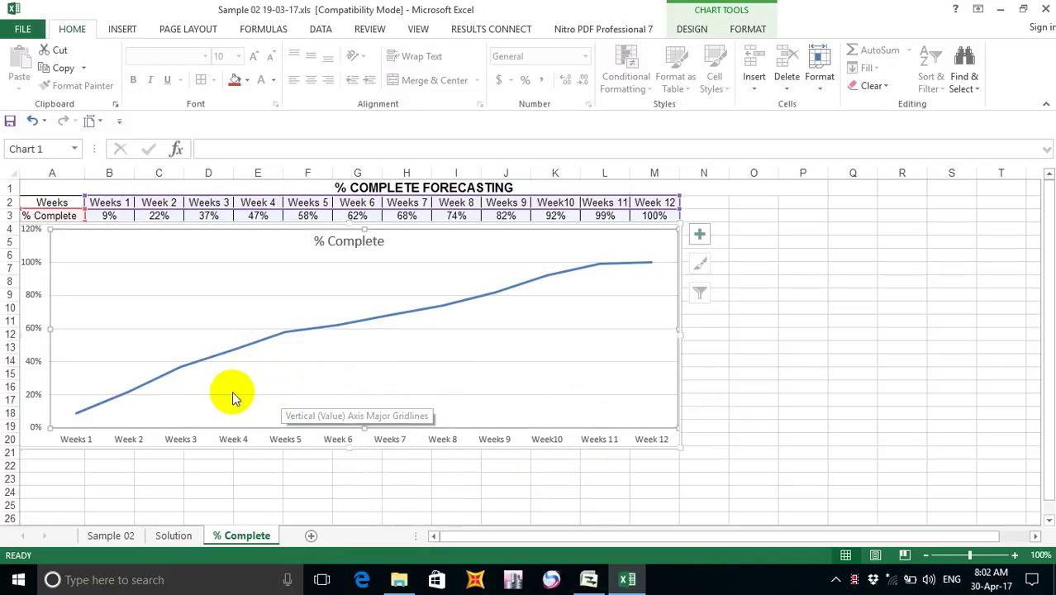
# Add data labels to the chart's % Complete line and select the whole set of labels.
pyautogui.rightClick(441, 305)
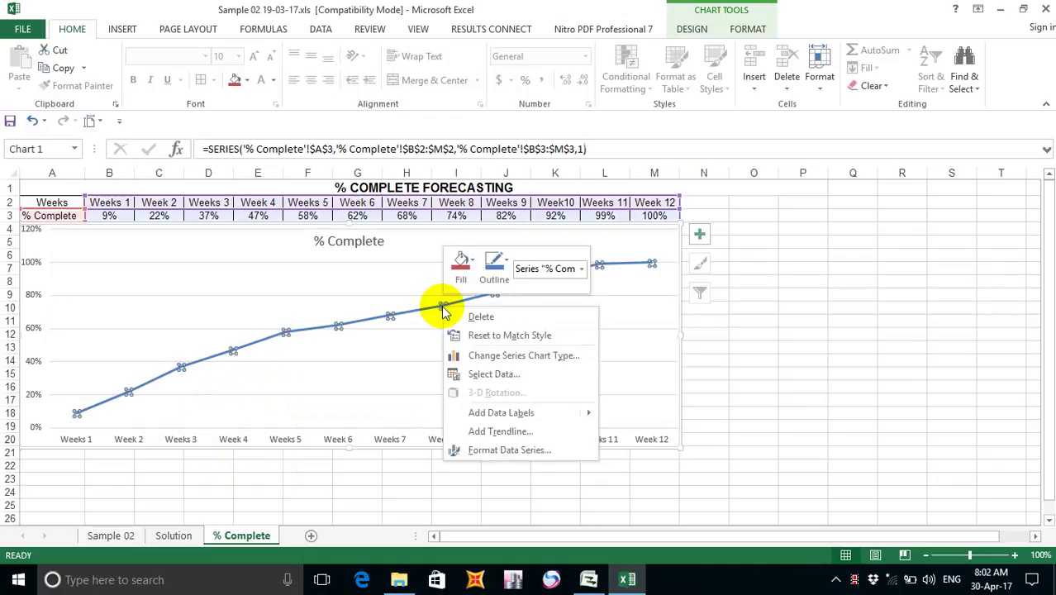
pyautogui.click(505, 413)
pyautogui.click(436, 377)
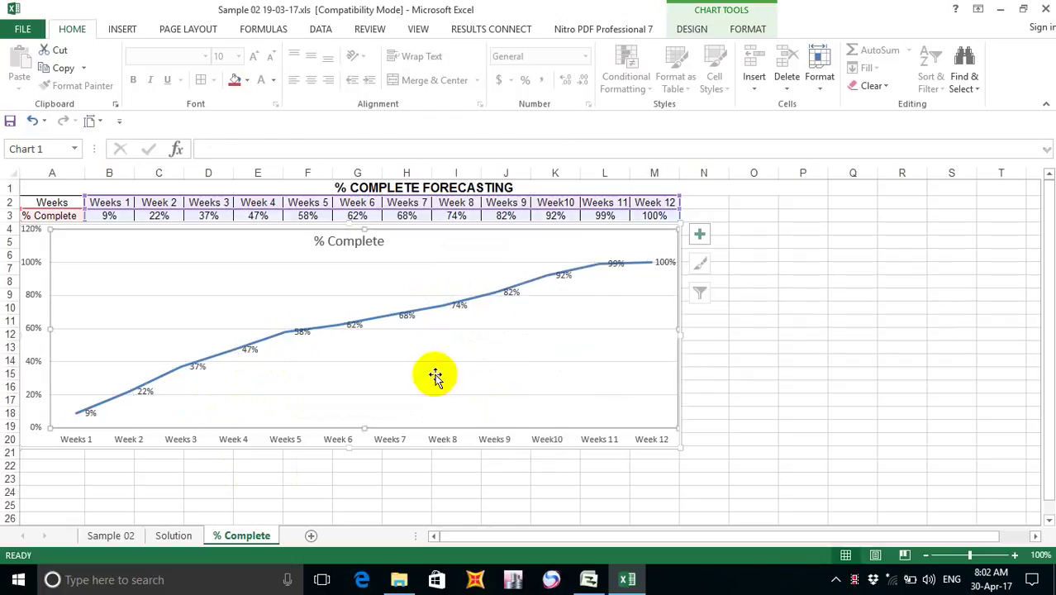
pyautogui.rightClick(464, 307)
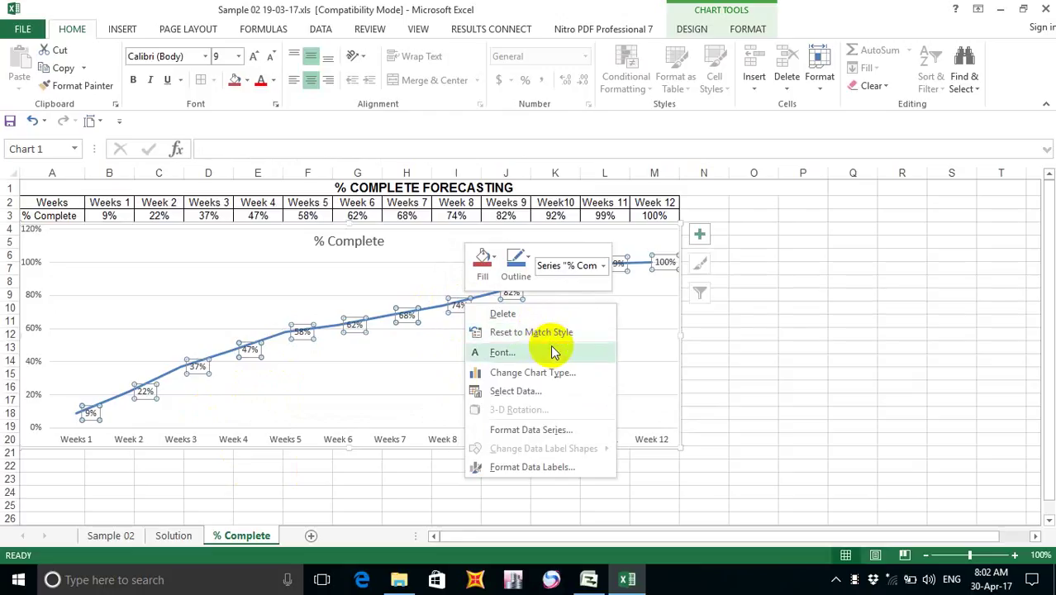
pyautogui.click(484, 332)
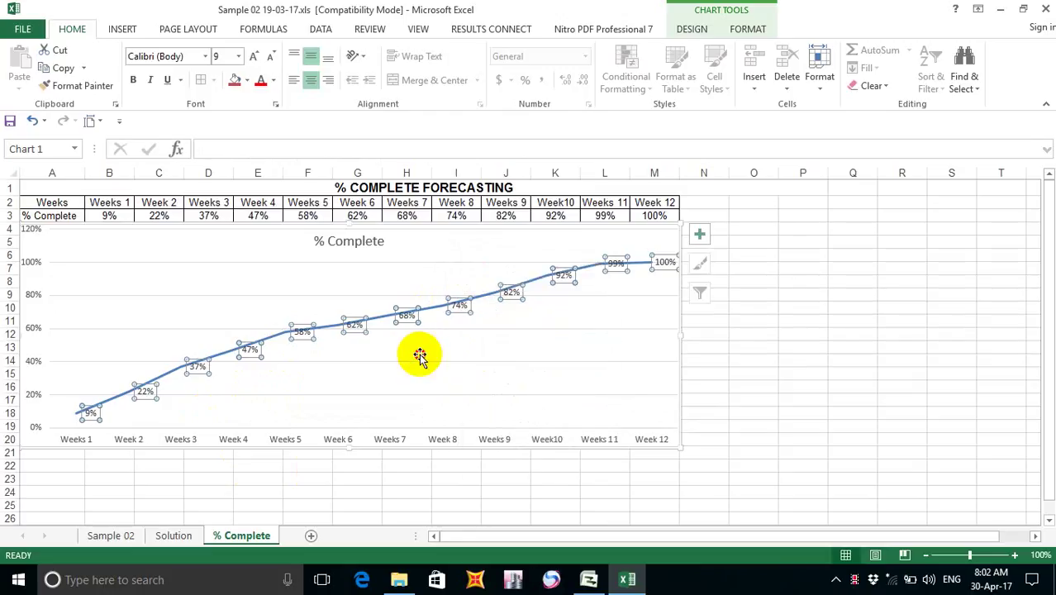
# Add major gridlines to the chart's horizontal (weeks) axis.
pyautogui.click(418, 447)
pyautogui.rightClick(417, 446)
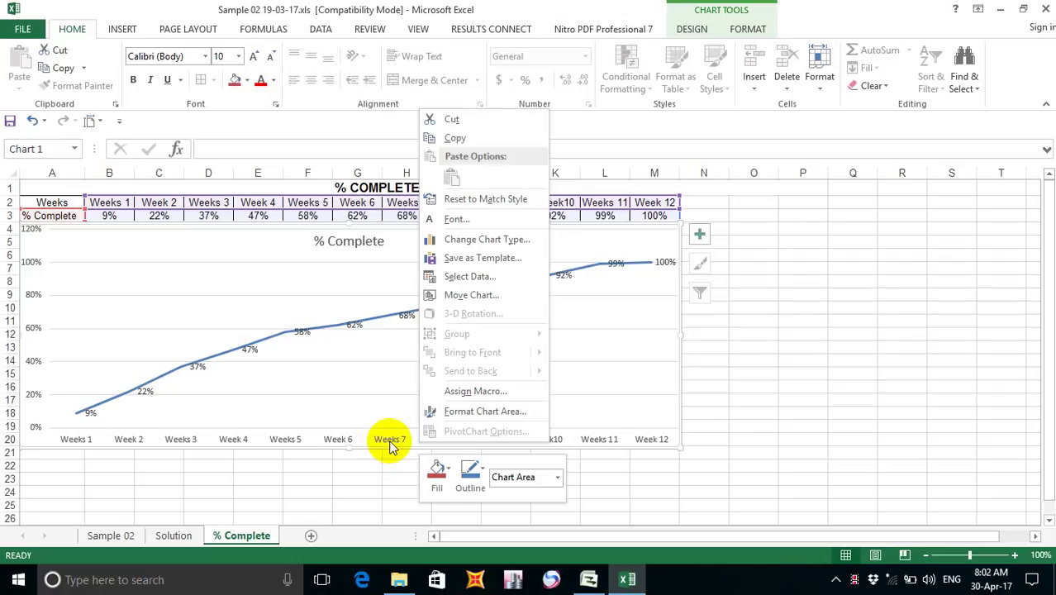
pyautogui.rightClick(392, 445)
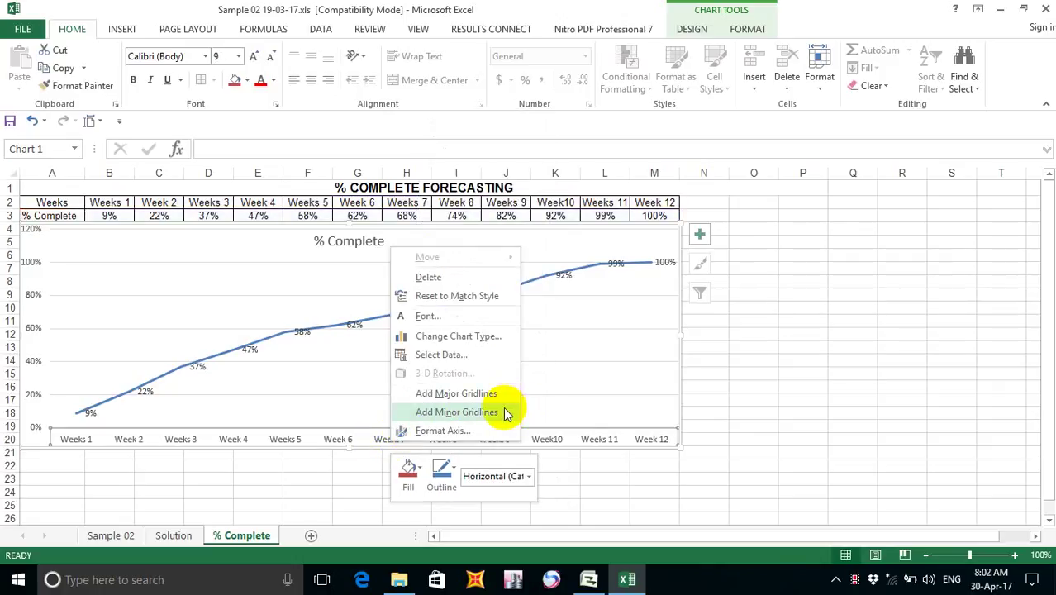
pyautogui.click(467, 394)
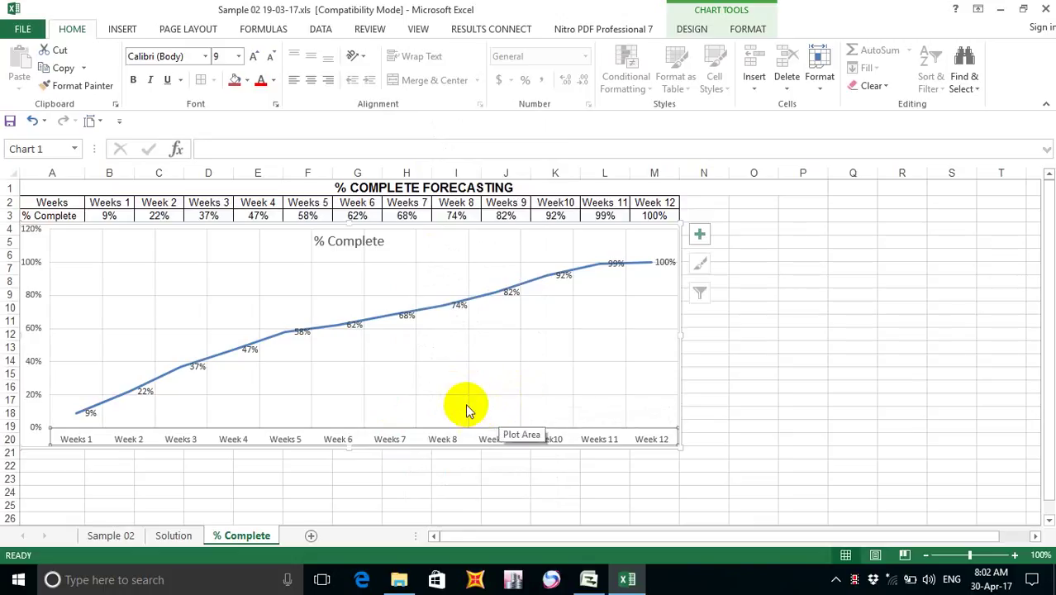
pyautogui.rightClick(439, 430)
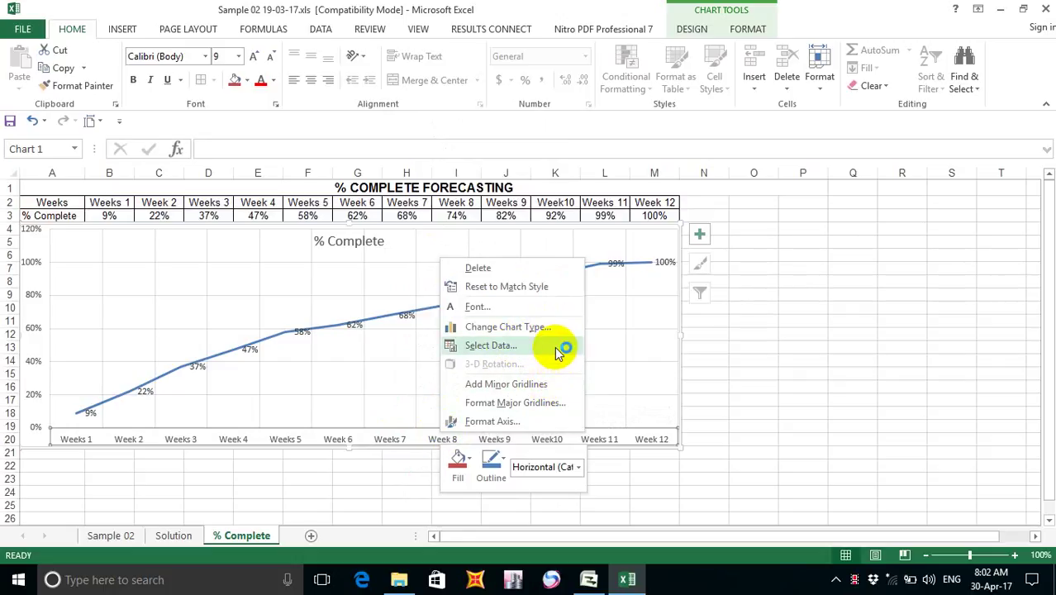
pyautogui.click(617, 331)
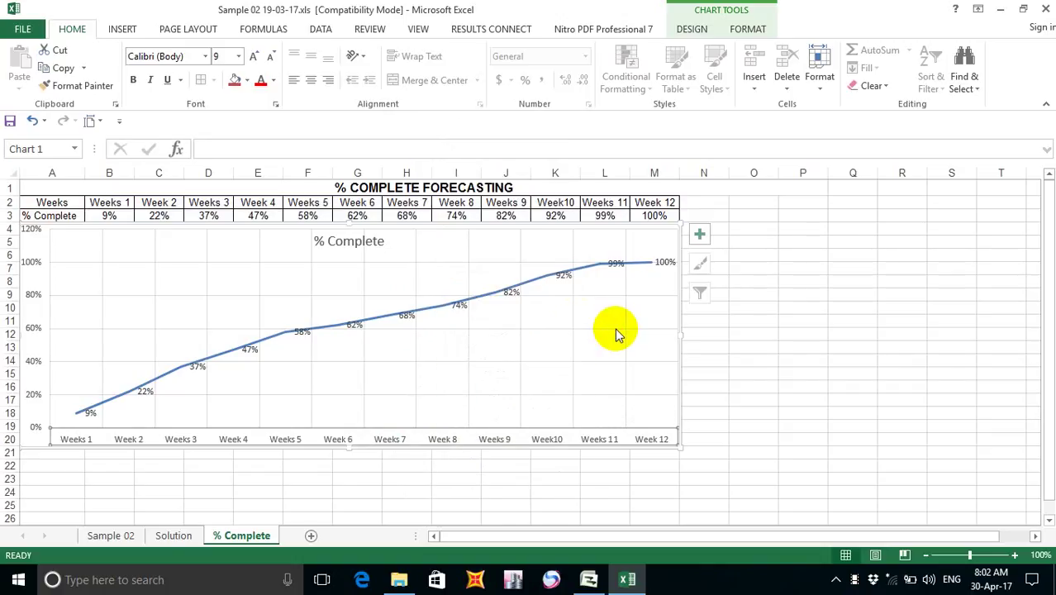
pyautogui.rightClick(562, 329)
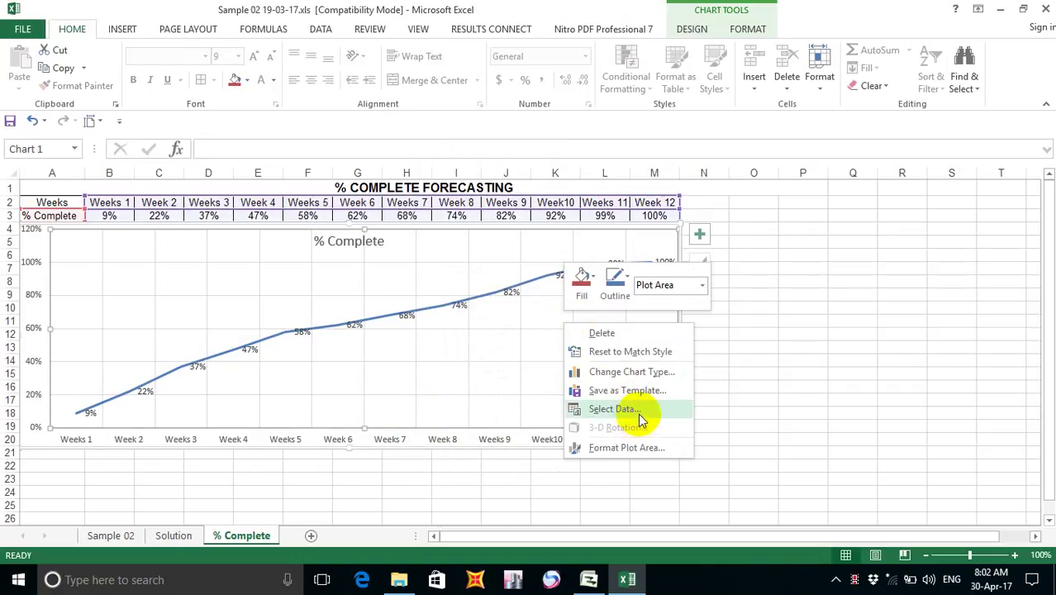
pyautogui.click(475, 377)
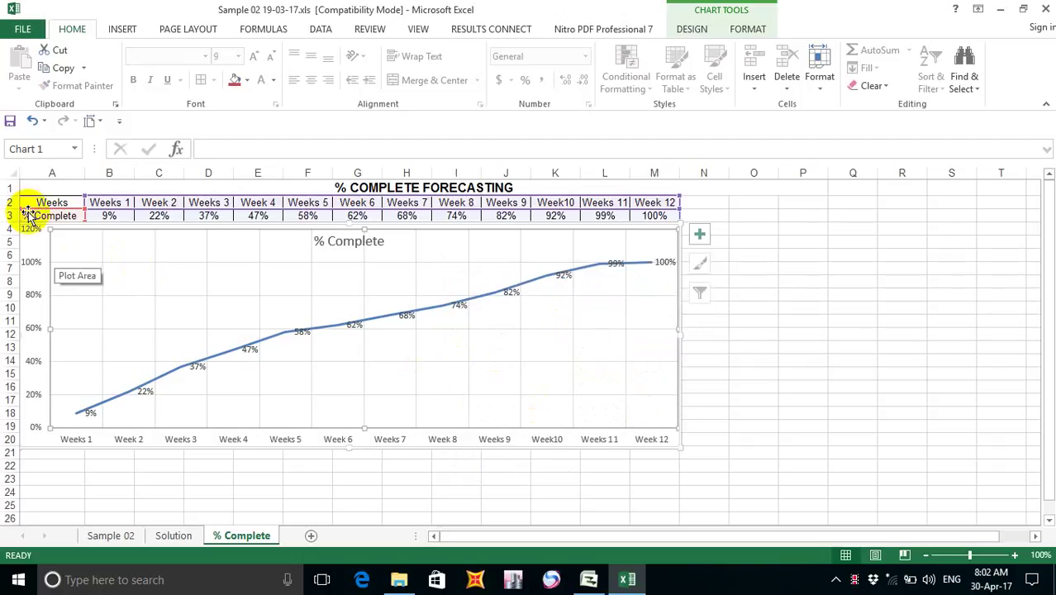
# Resize columns A through M to one equal width and widen column A slightly for its % Complete label.
pyautogui.moveTo(28, 203); pyautogui.dragTo(663, 423)
pyautogui.moveTo(24, 172); pyautogui.dragTo(668, 170)
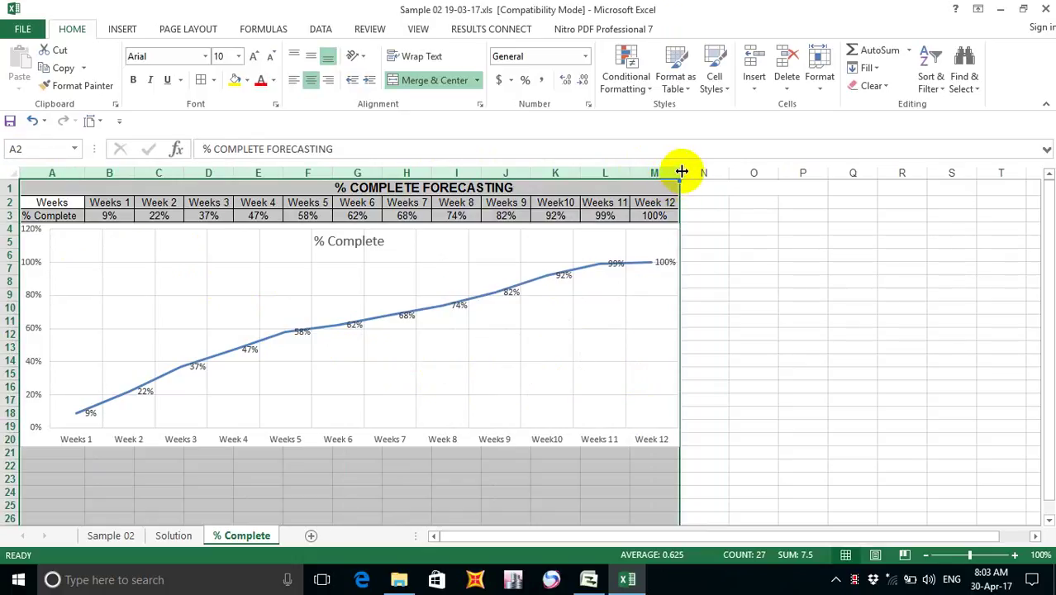
pyautogui.moveTo(682, 171); pyautogui.dragTo(634, 172)
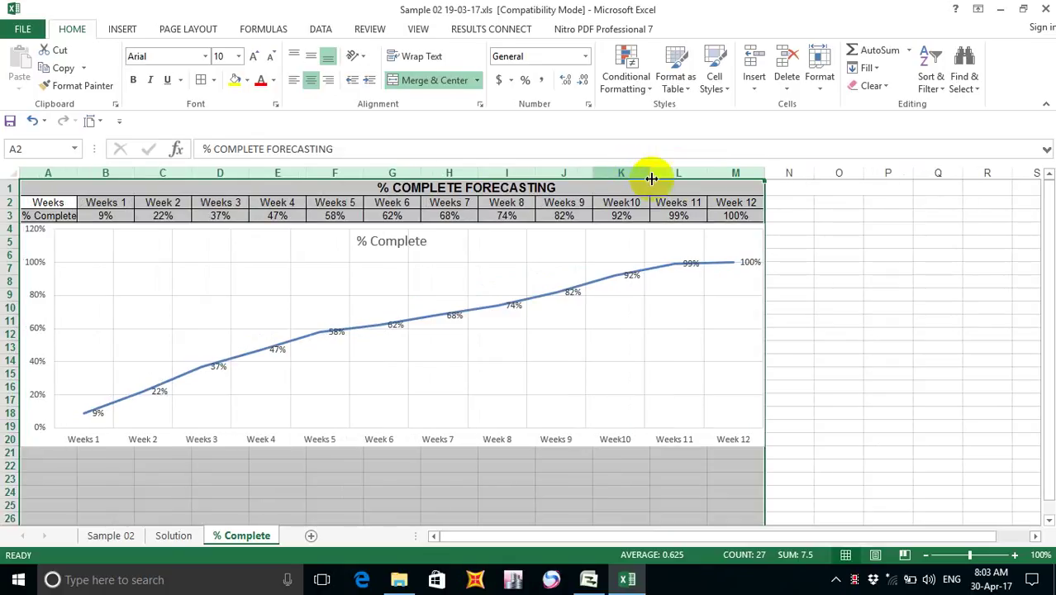
pyautogui.moveTo(764, 175); pyautogui.dragTo(756, 173)
pyautogui.click(754, 172)
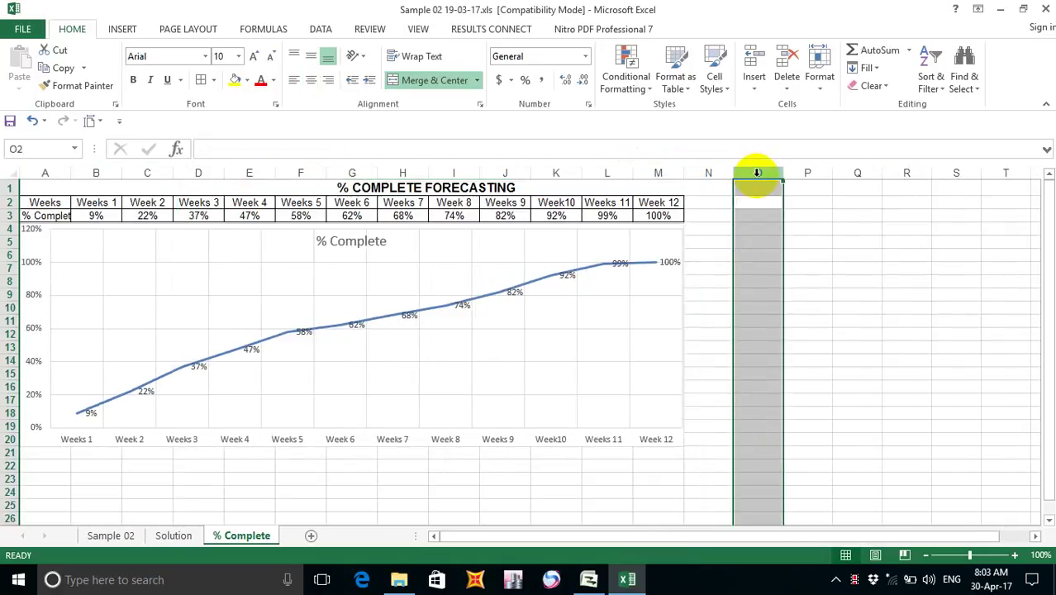
pyautogui.moveTo(39, 172); pyautogui.dragTo(680, 170)
pyautogui.click(679, 171)
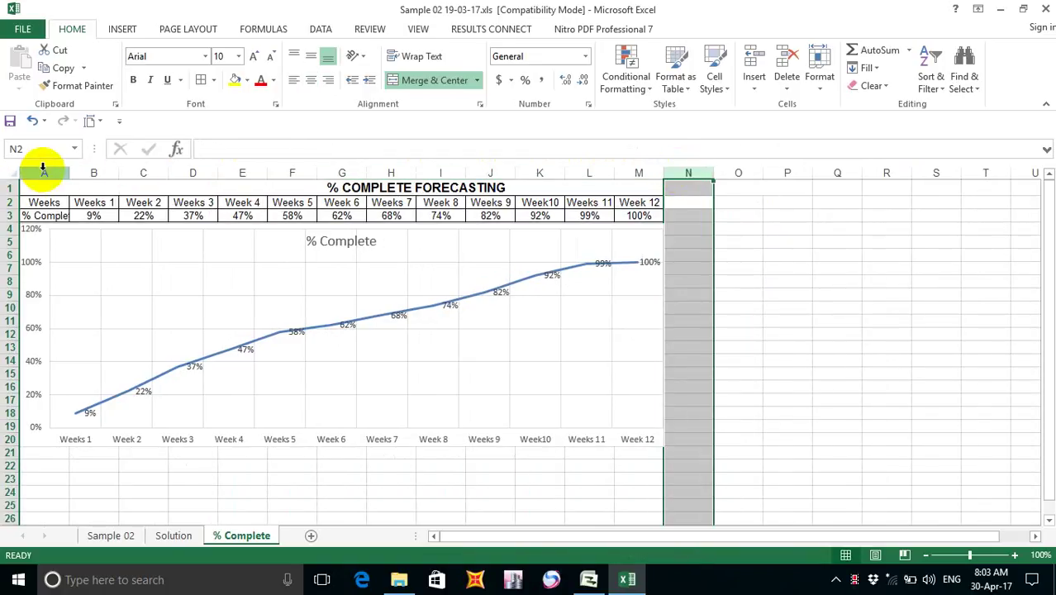
pyautogui.moveTo(42, 174); pyautogui.dragTo(635, 172)
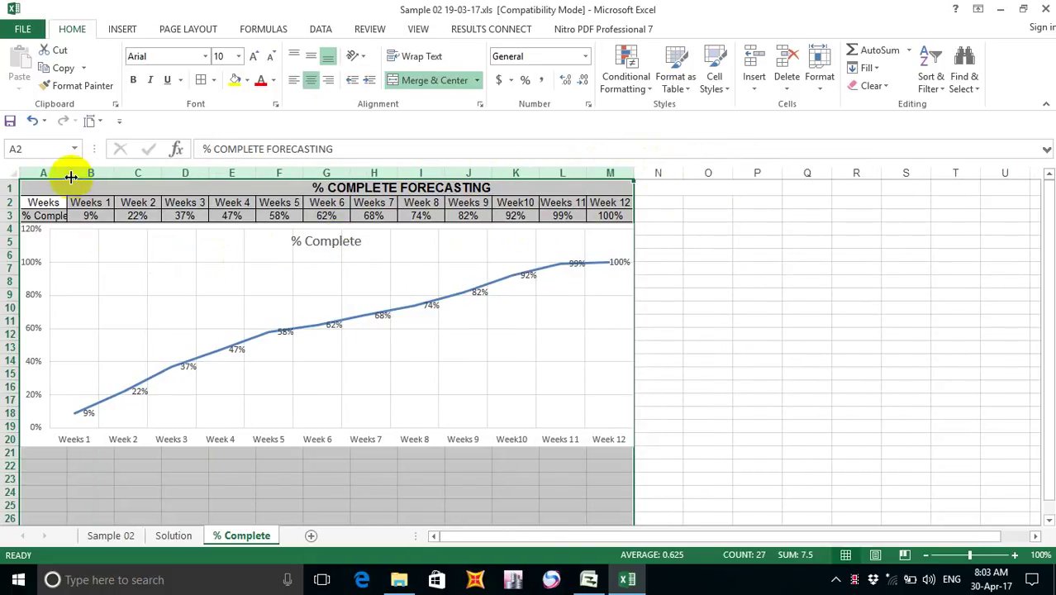
pyautogui.moveTo(65, 172); pyautogui.dragTo(66, 172)
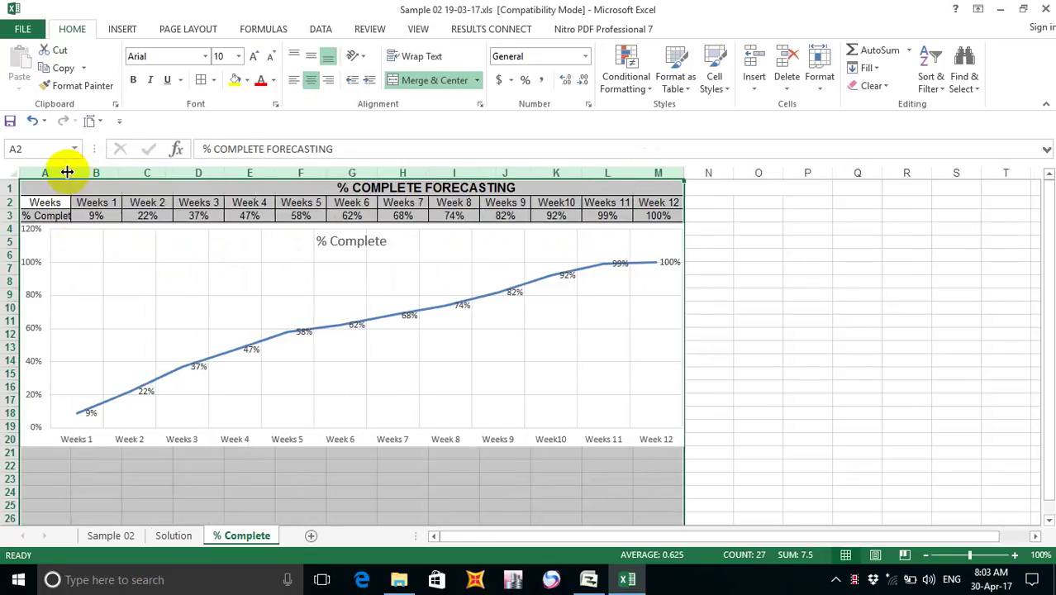
pyautogui.click(63, 172)
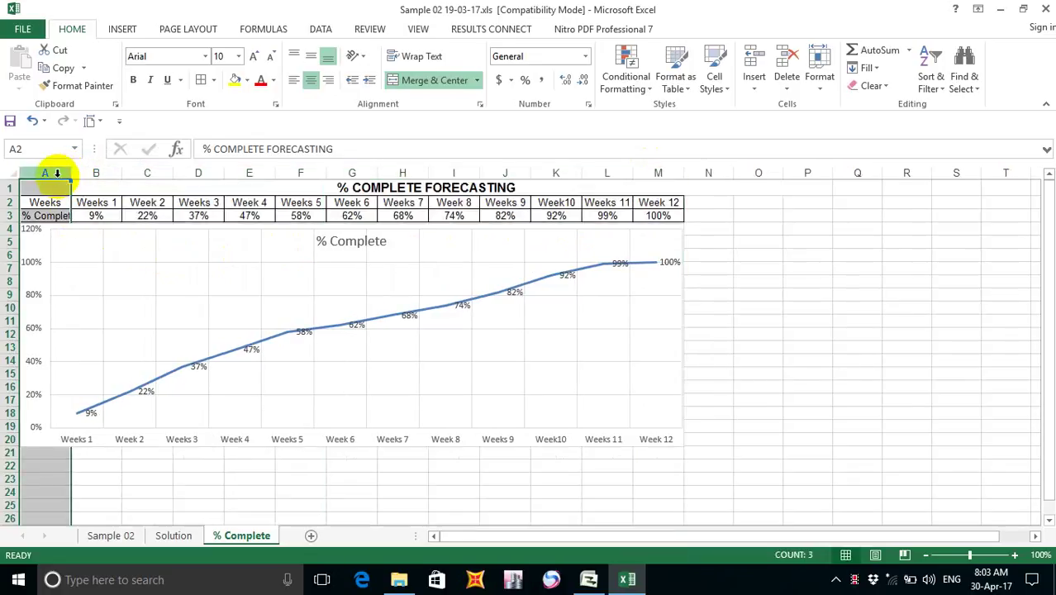
pyautogui.moveTo(74, 173)
pyautogui.mouseDown()
pyautogui.moveTo(60, 172)
pyautogui.moveTo(78, 173)
pyautogui.mouseUp()
# Narrow the plot area from its left side so that it starts at the boundary between columns A and B.
pyautogui.click(47, 274)
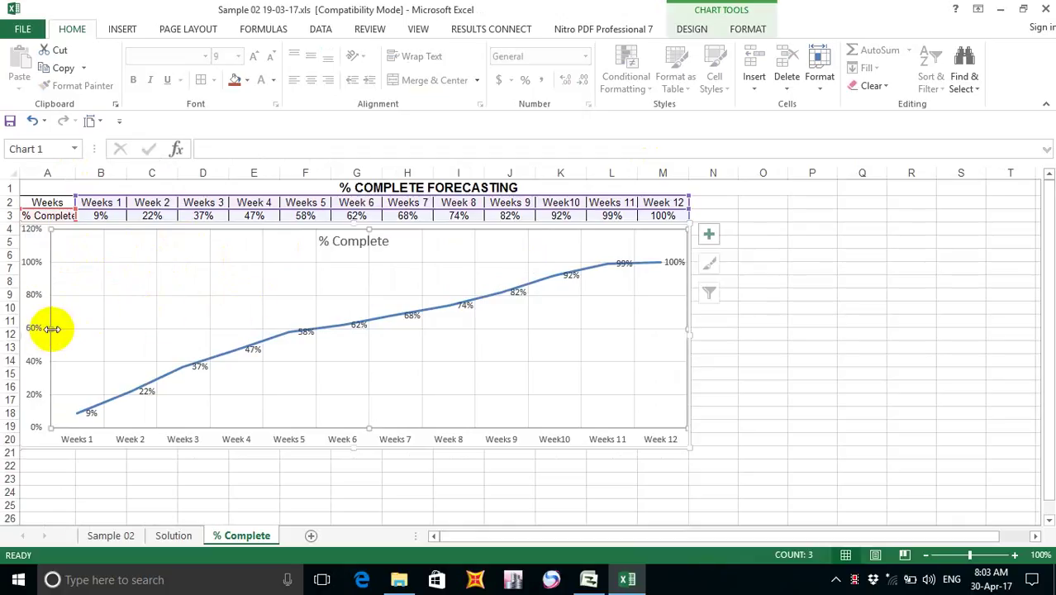
pyautogui.moveTo(55, 328); pyautogui.dragTo(77, 326)
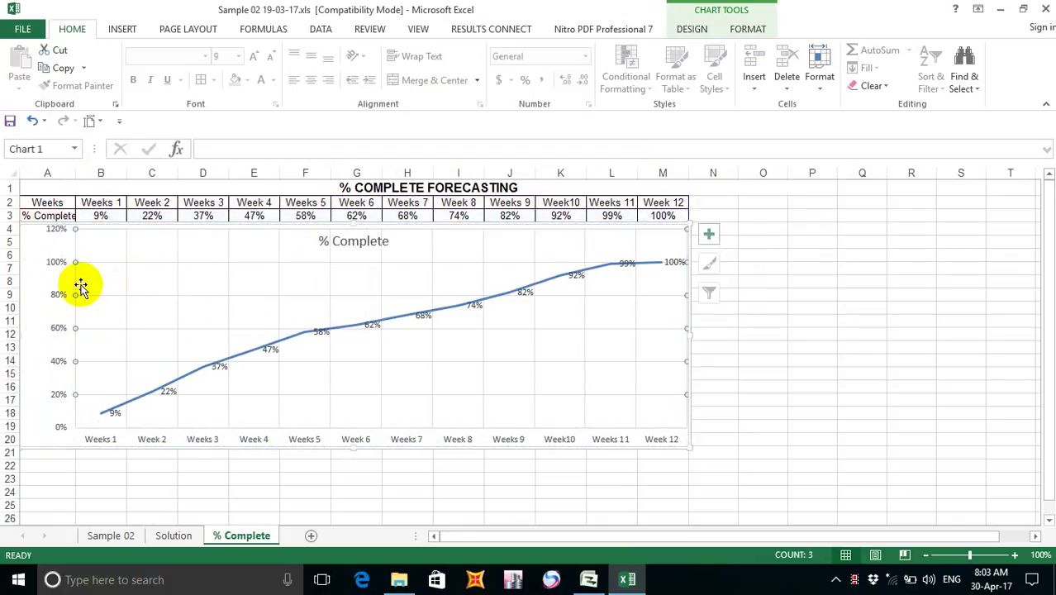
pyautogui.click(39, 276)
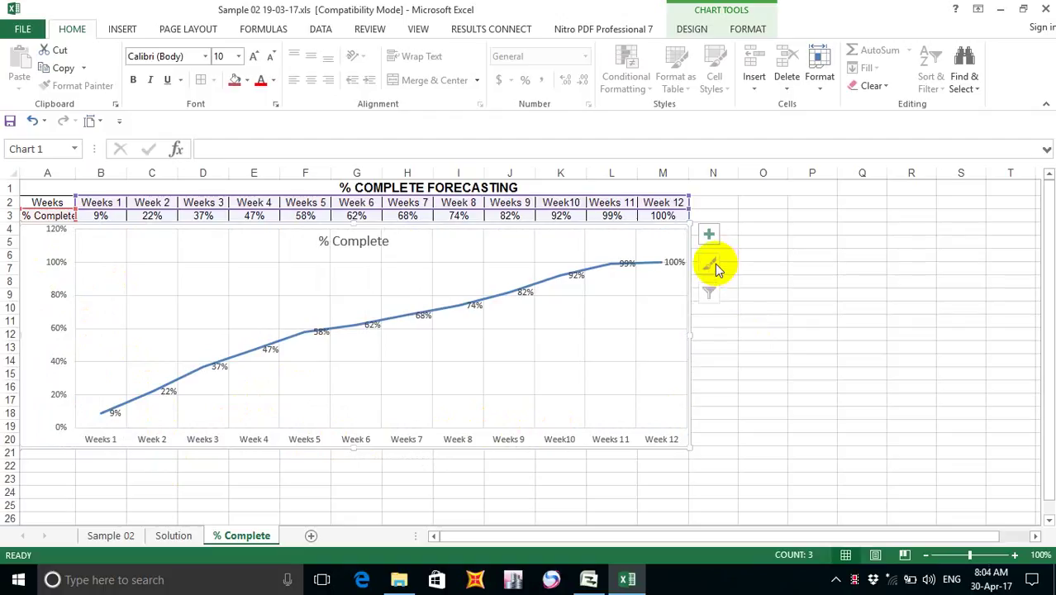
# Try showing a data table beneath the chart's line.
pyautogui.click(708, 238)
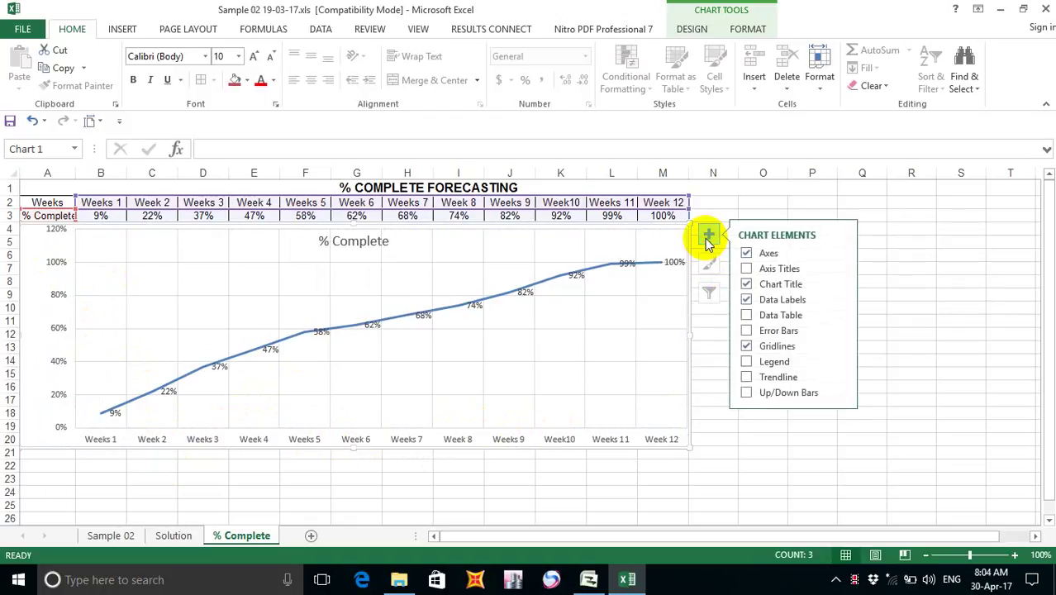
pyautogui.click(748, 317)
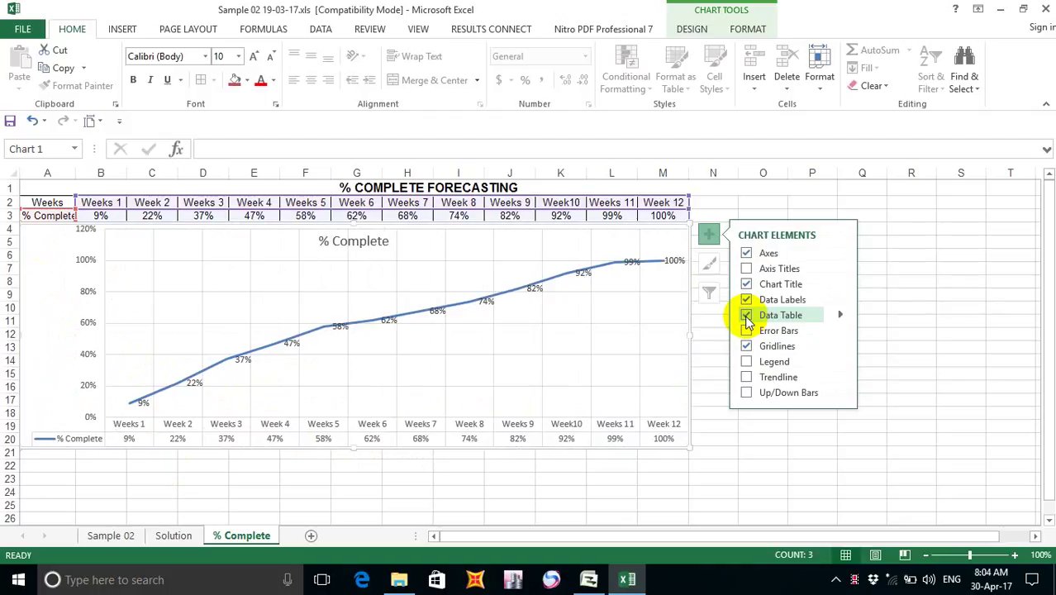
pyautogui.click(747, 318)
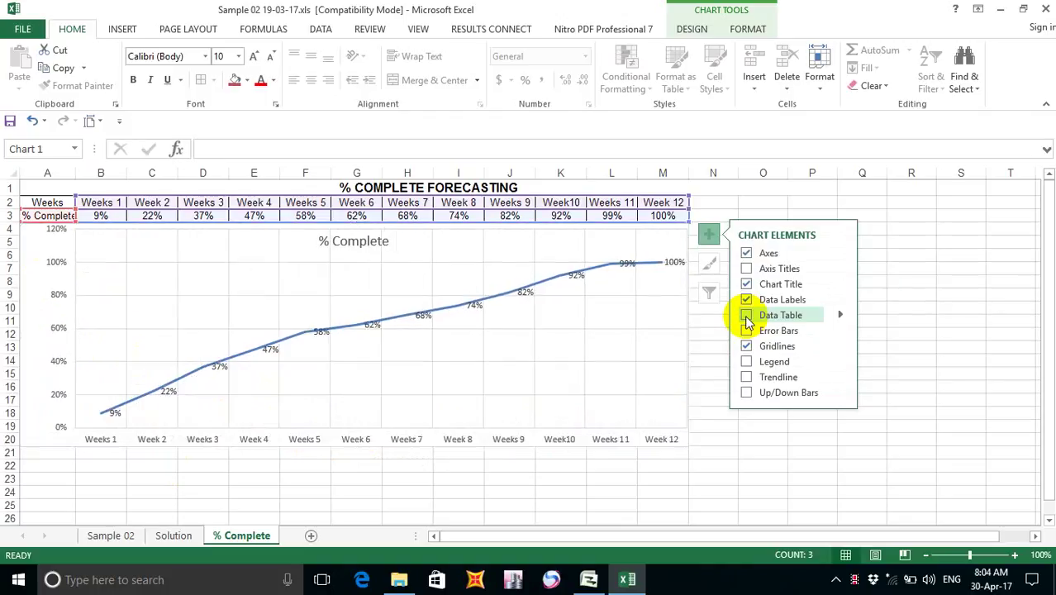
# Add a legend to the chart and place it in the empty area below the line, around columns K and L.
pyautogui.click(749, 364)
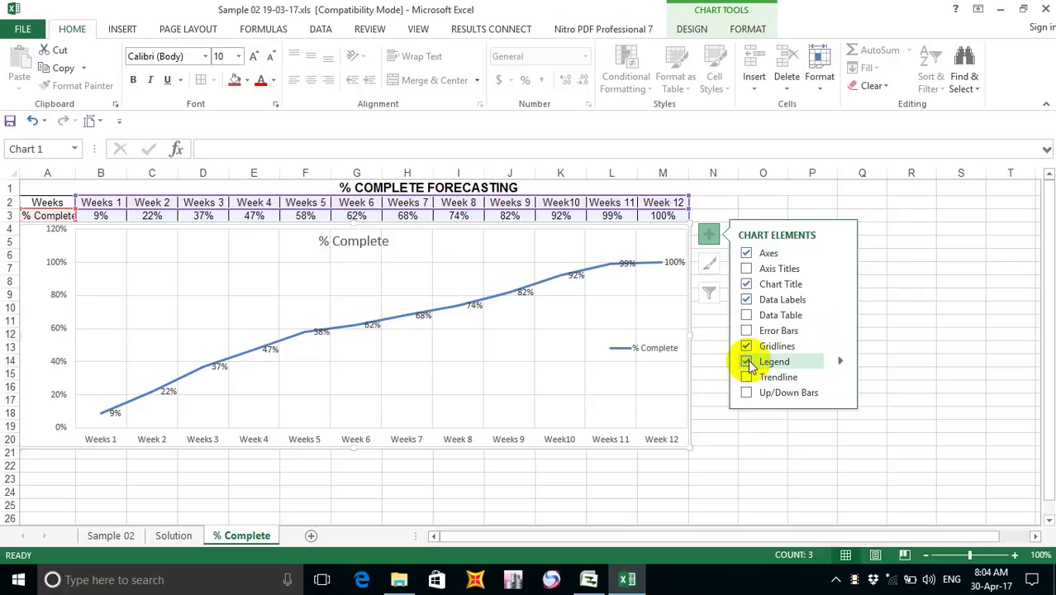
pyautogui.click(652, 349)
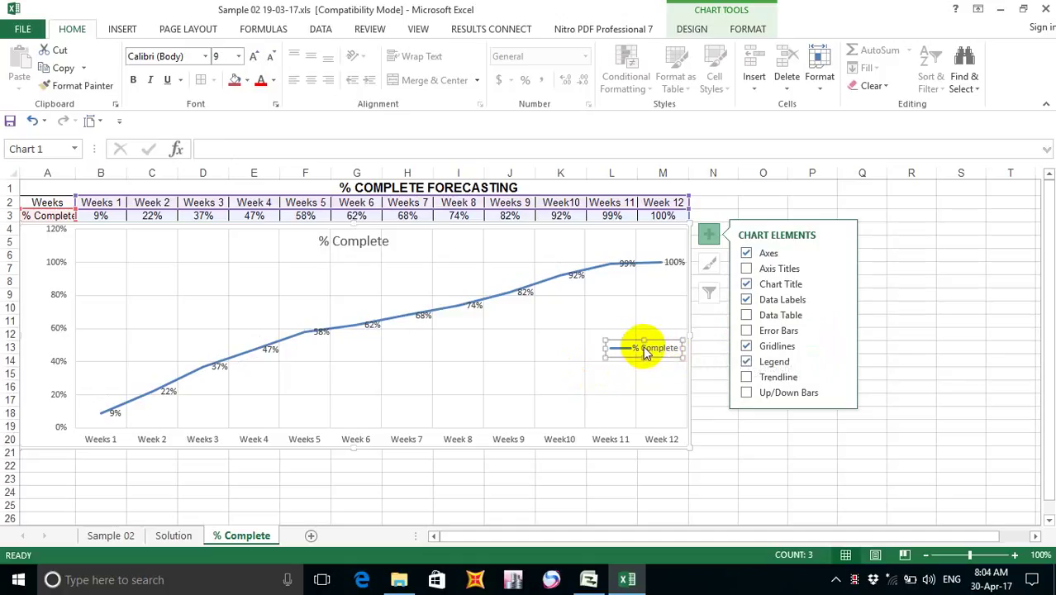
pyautogui.moveTo(648, 346); pyautogui.dragTo(605, 343)
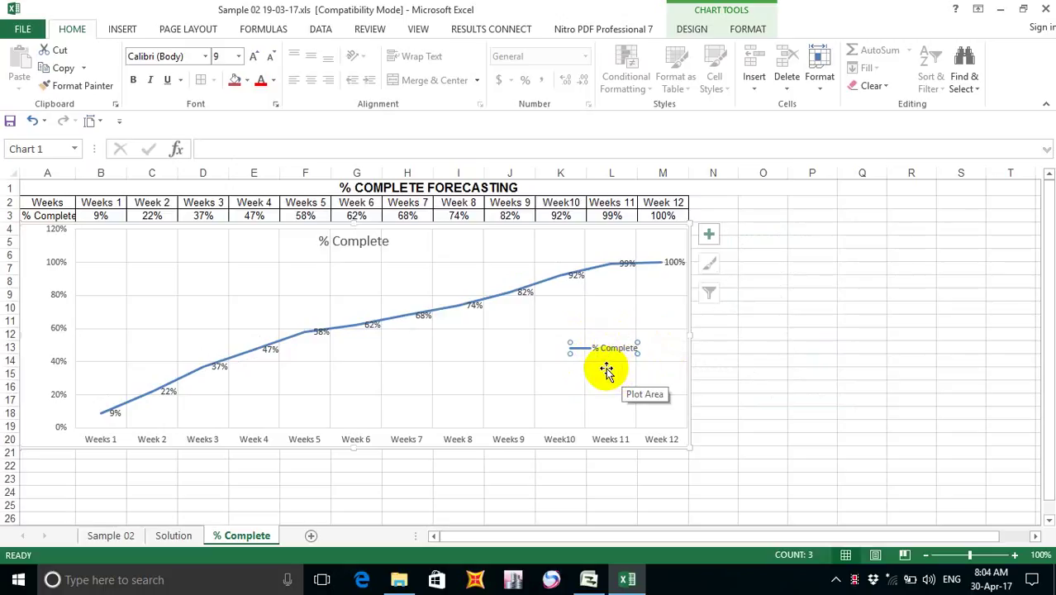
# Delete the % Complete title at the top of the chart.
pyautogui.click(580, 389)
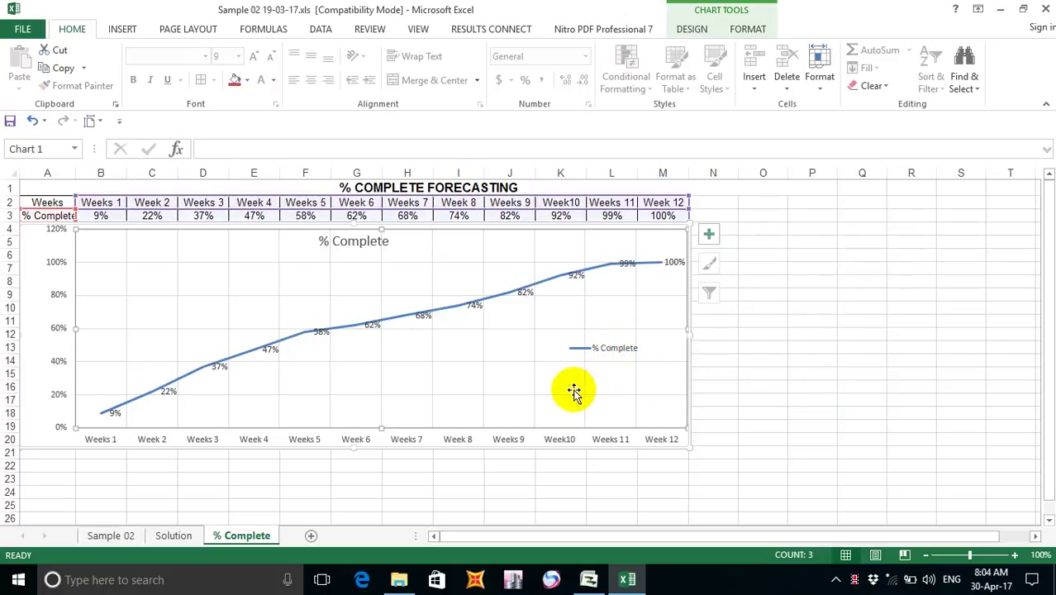
pyautogui.click(356, 242)
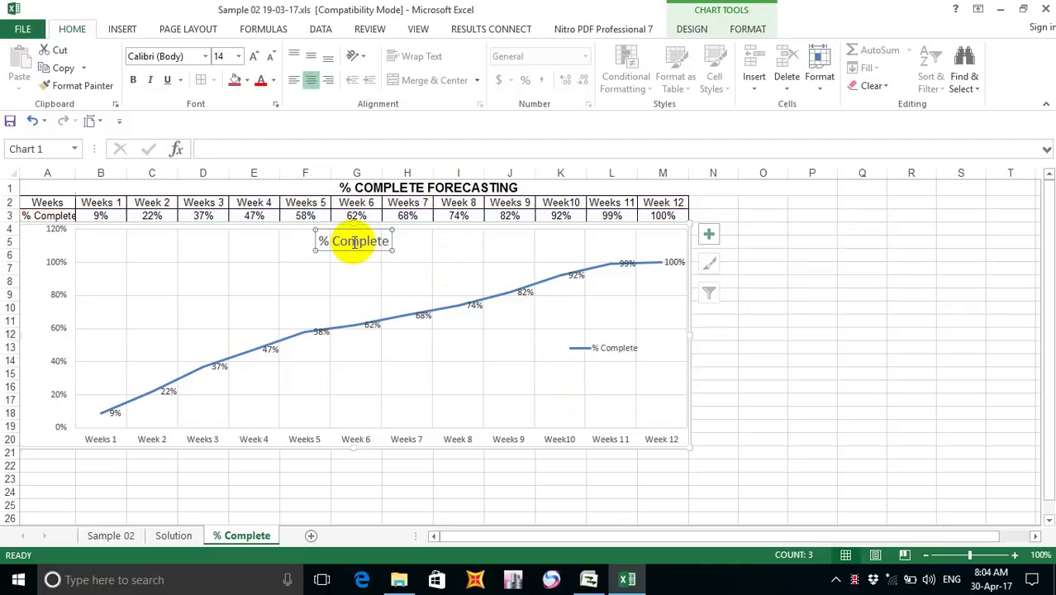
pyautogui.press('Delete')
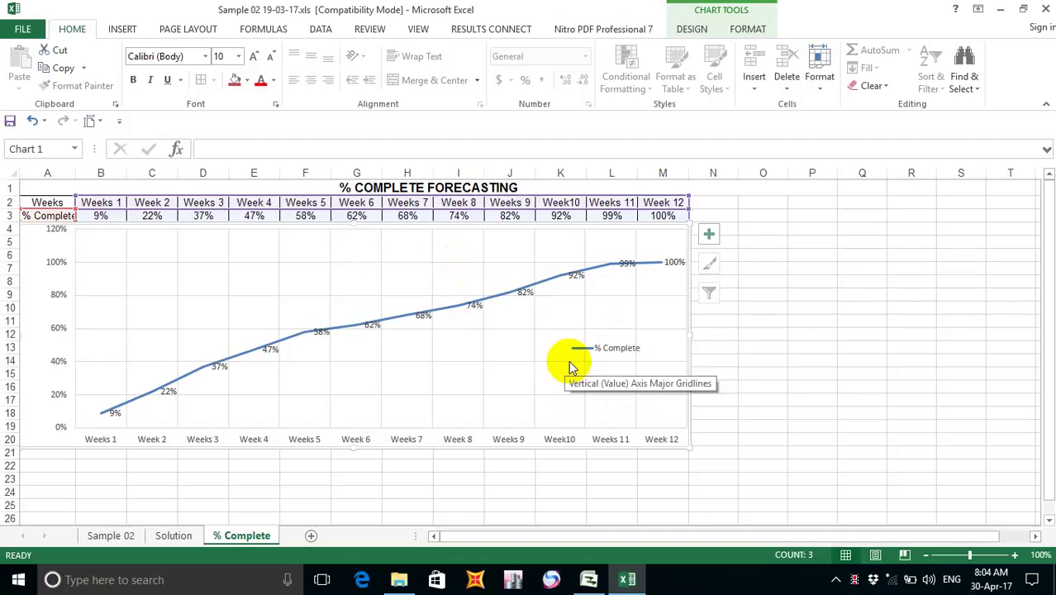
pyautogui.rightClick(343, 448)
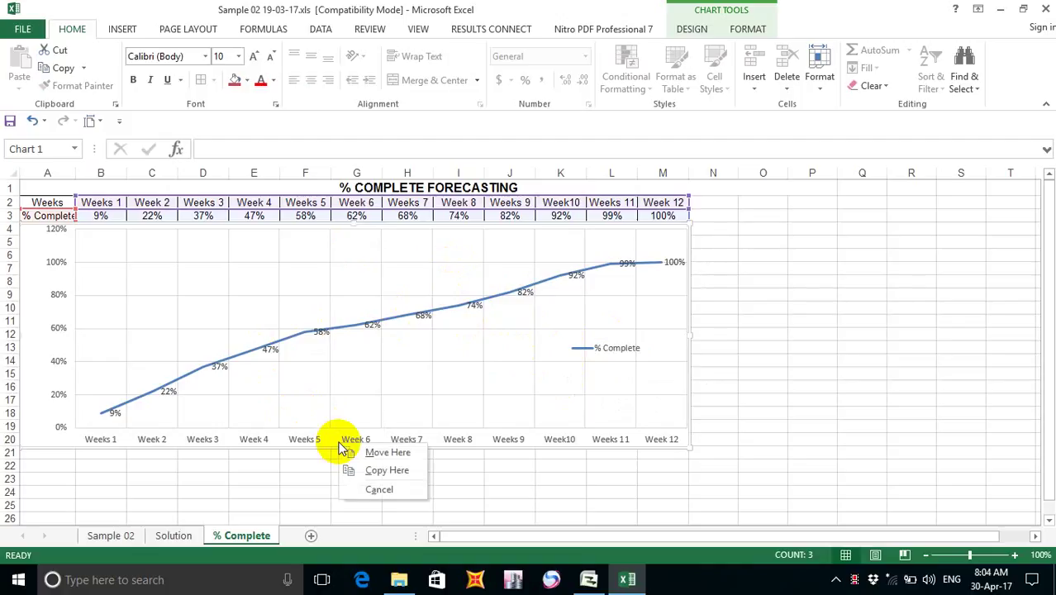
pyautogui.rightClick(307, 439)
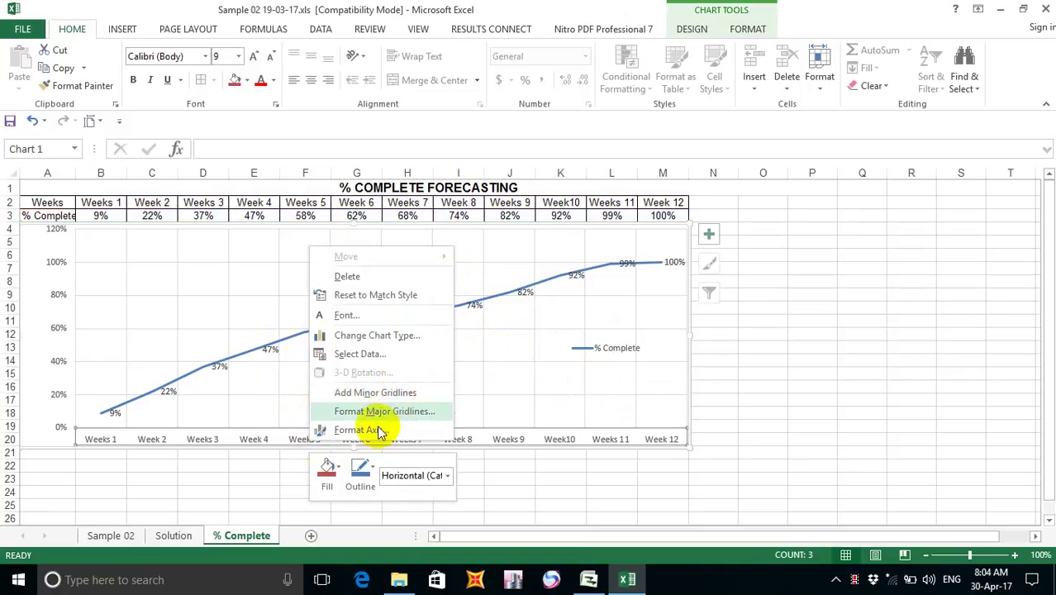
pyautogui.click(529, 476)
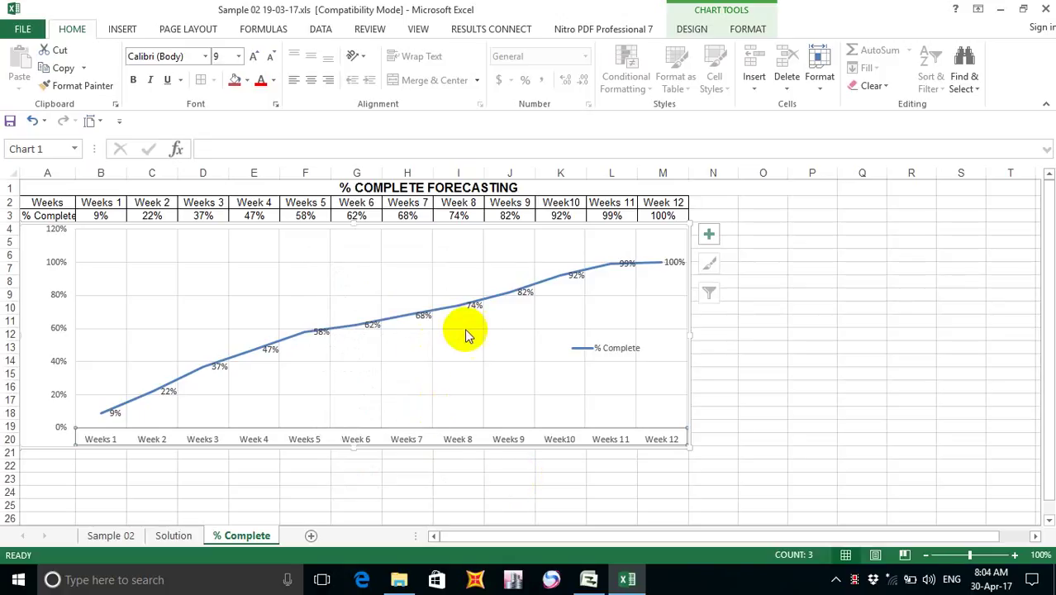
pyautogui.rightClick(425, 318)
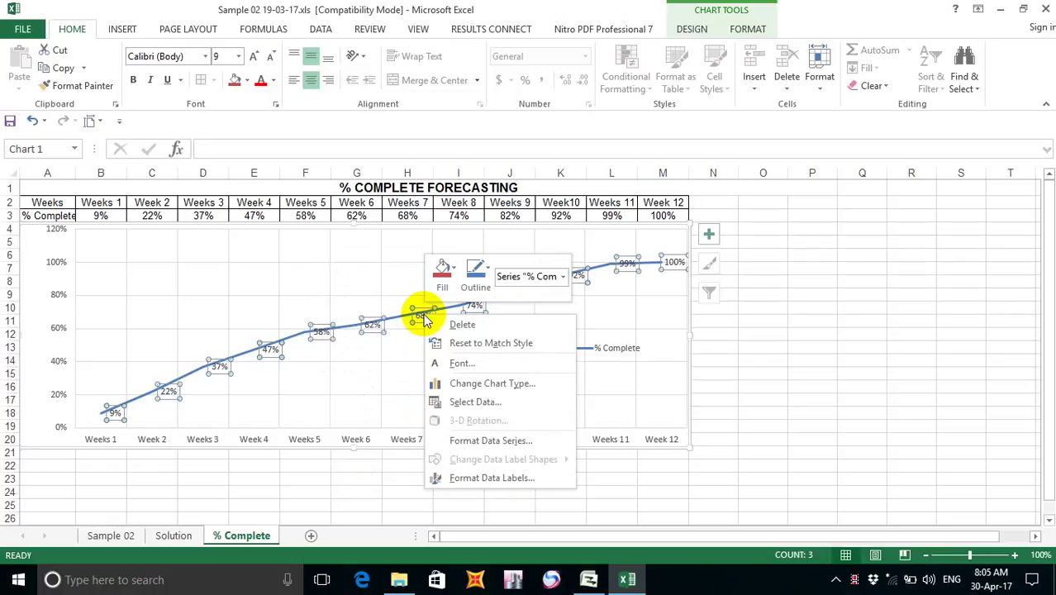
pyautogui.press('Escape')
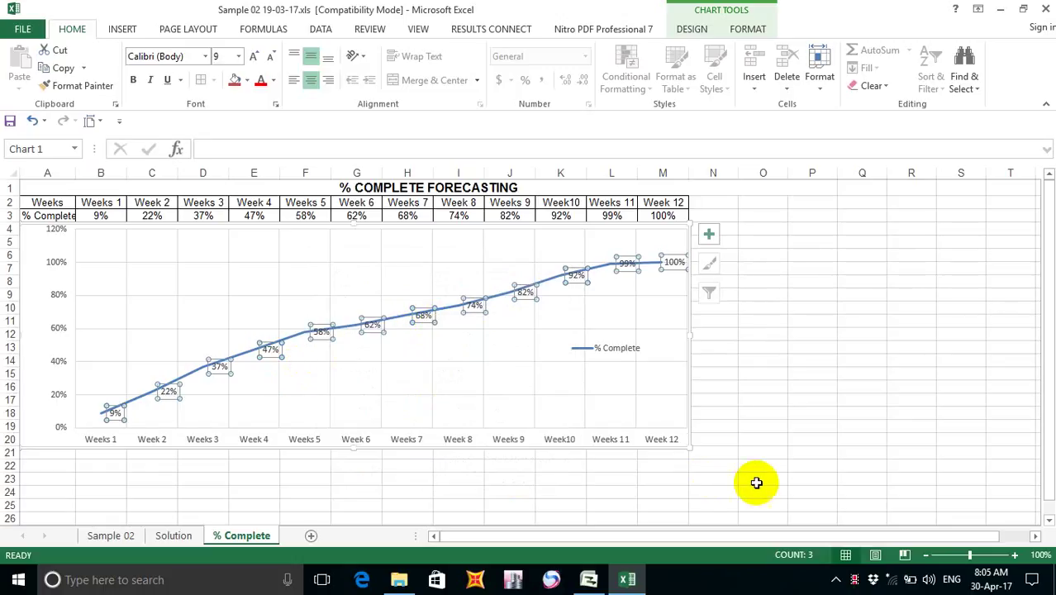
pyautogui.rightClick(690, 448)
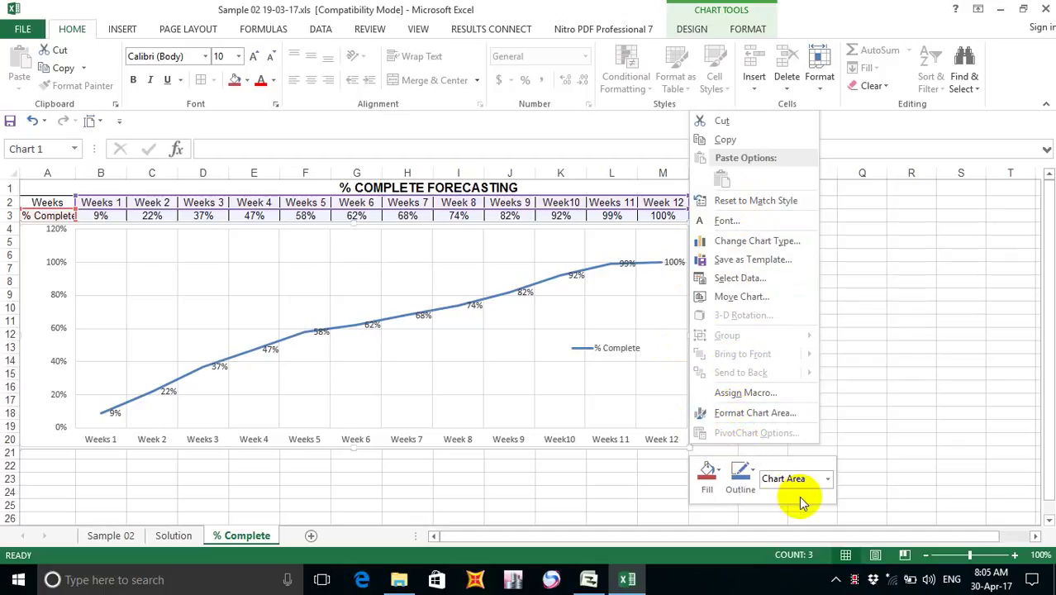
pyautogui.click(637, 380)
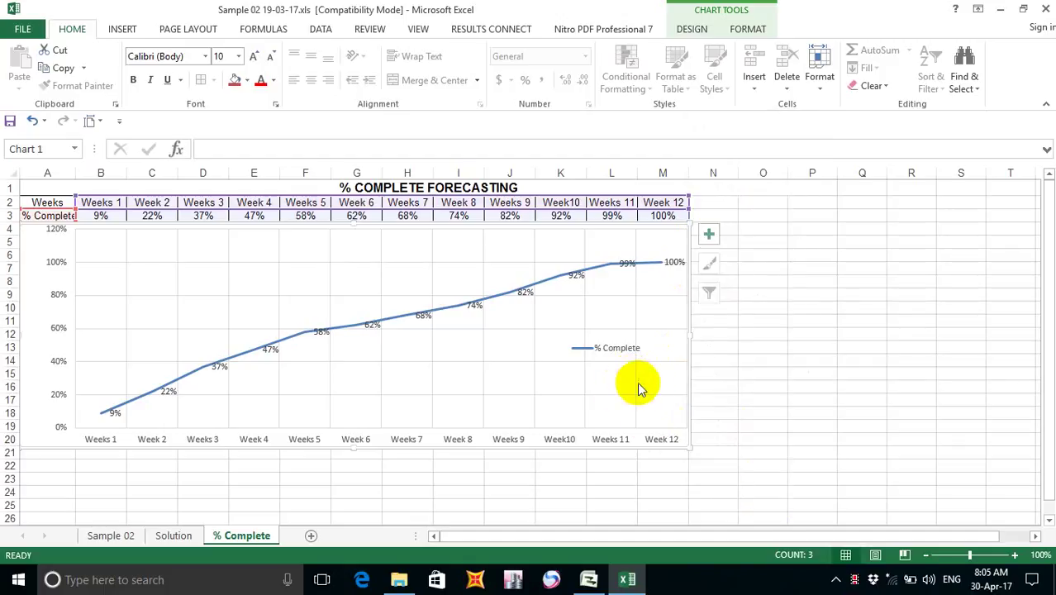
pyautogui.rightClick(686, 234)
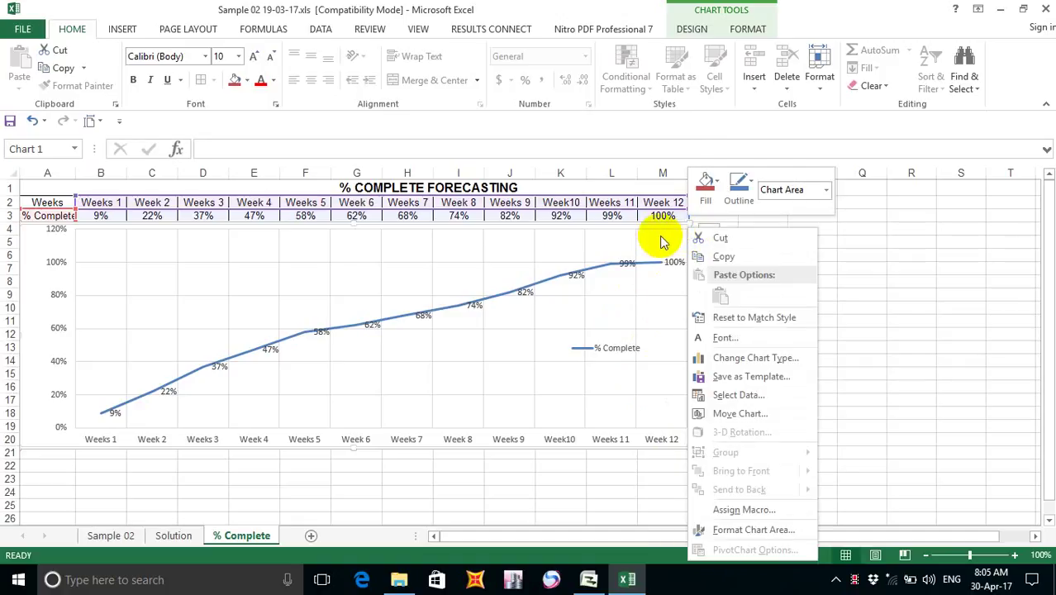
pyautogui.press('Escape')
# Preview axis titles on the % Complete line chart.
pyautogui.click(711, 236)
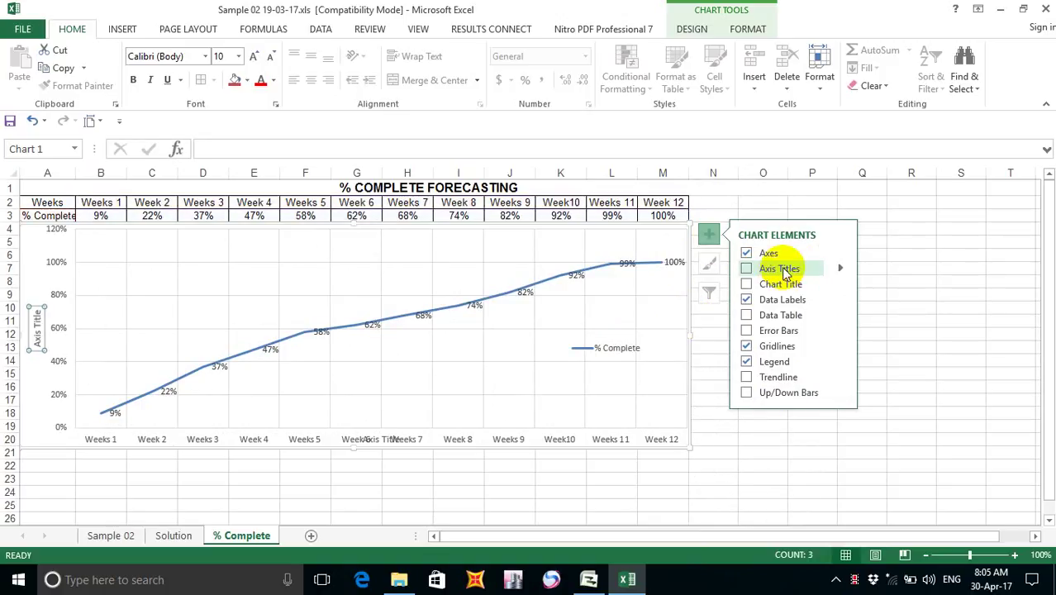
pyautogui.click(691, 387)
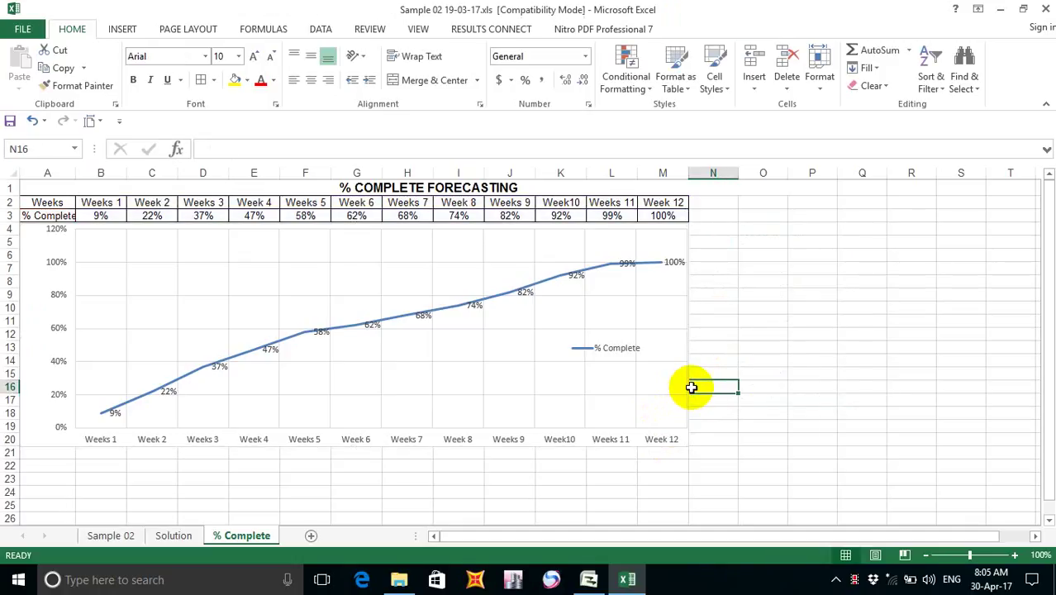
pyautogui.click(684, 389)
pyautogui.rightClick(684, 389)
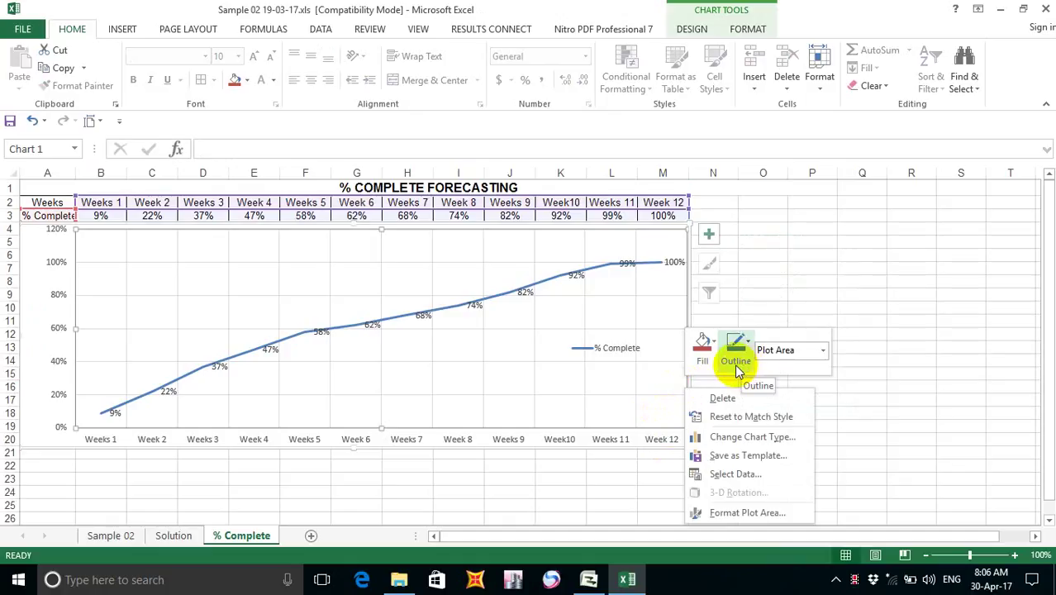
pyautogui.click(496, 376)
pyautogui.rightClick(460, 338)
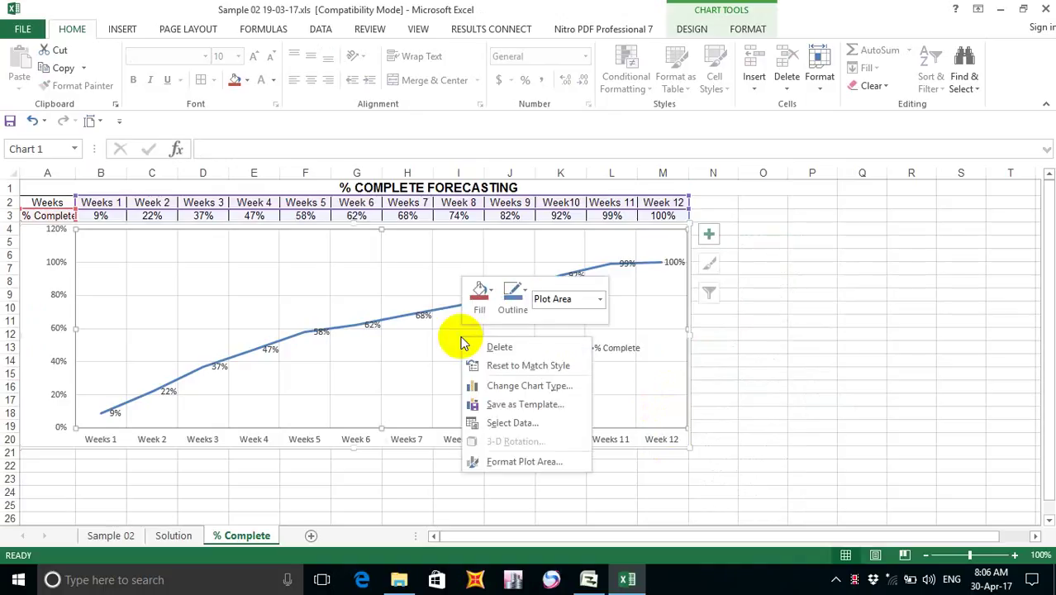
pyautogui.click(433, 450)
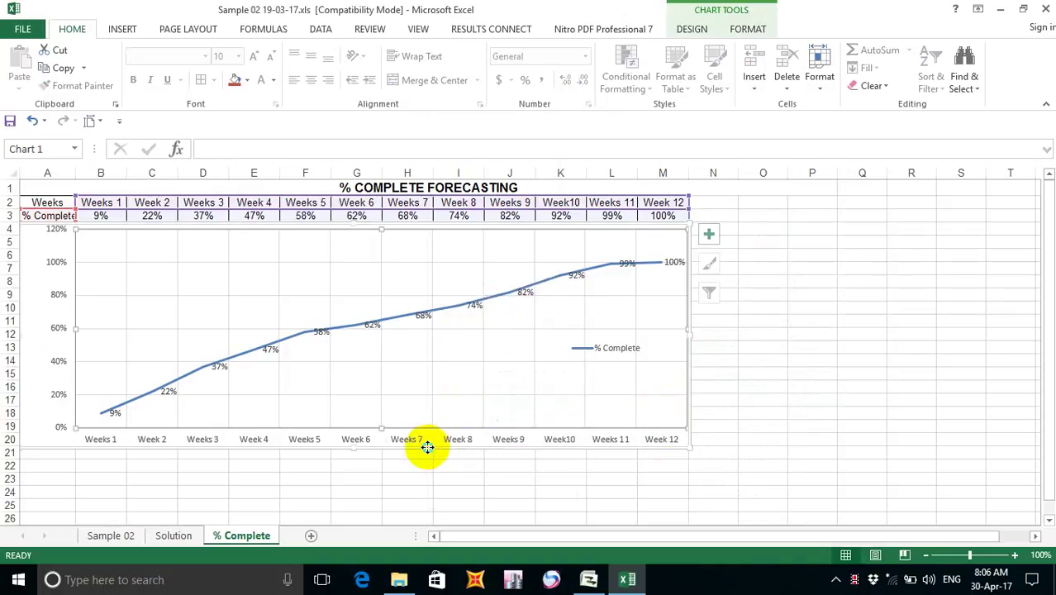
pyautogui.rightClick(427, 446)
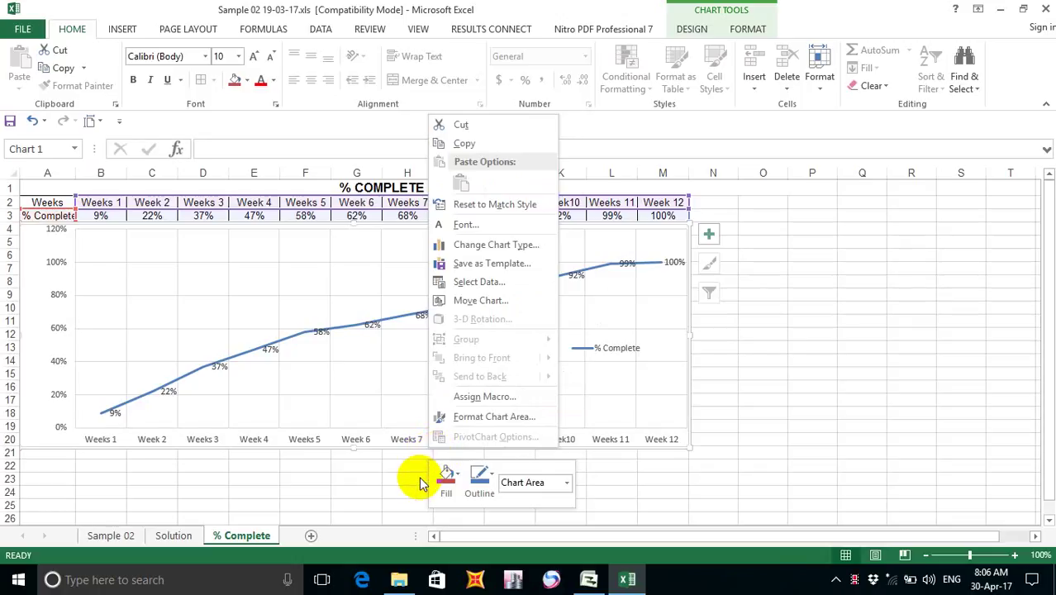
pyautogui.rightClick(370, 364)
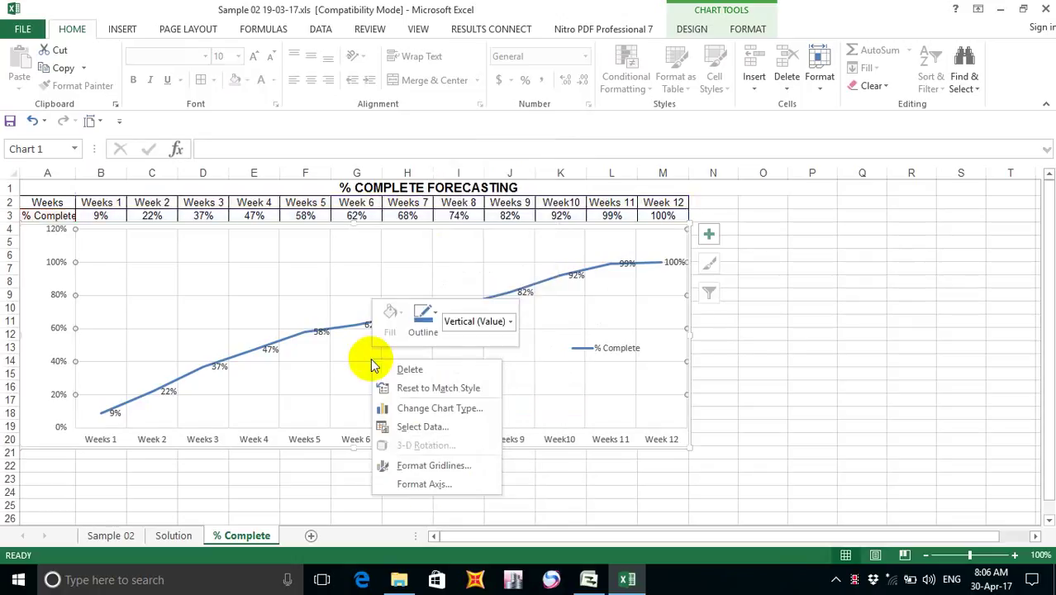
pyautogui.rightClick(347, 329)
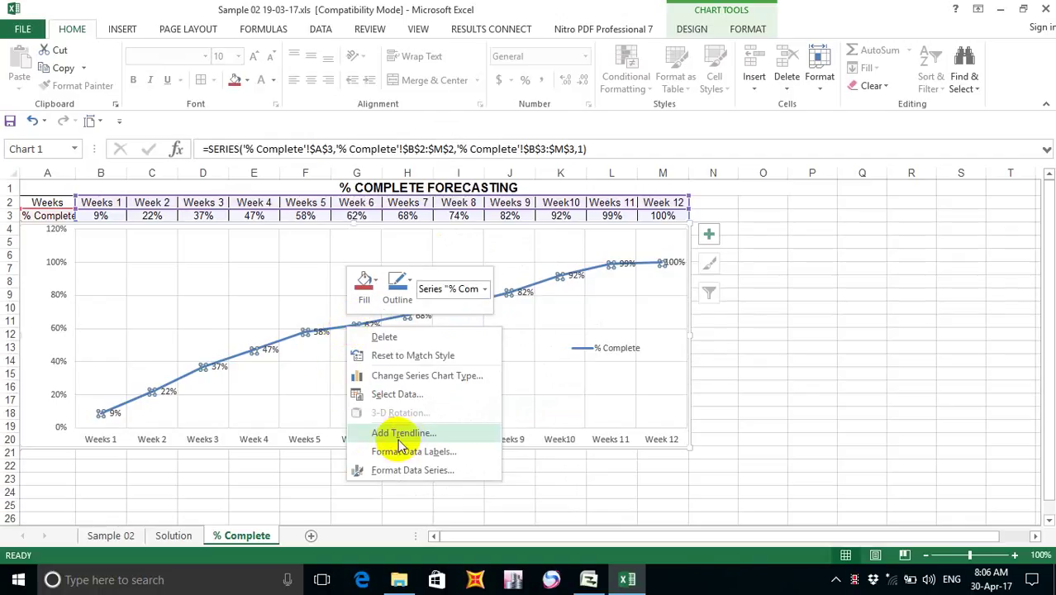
pyautogui.click(327, 448)
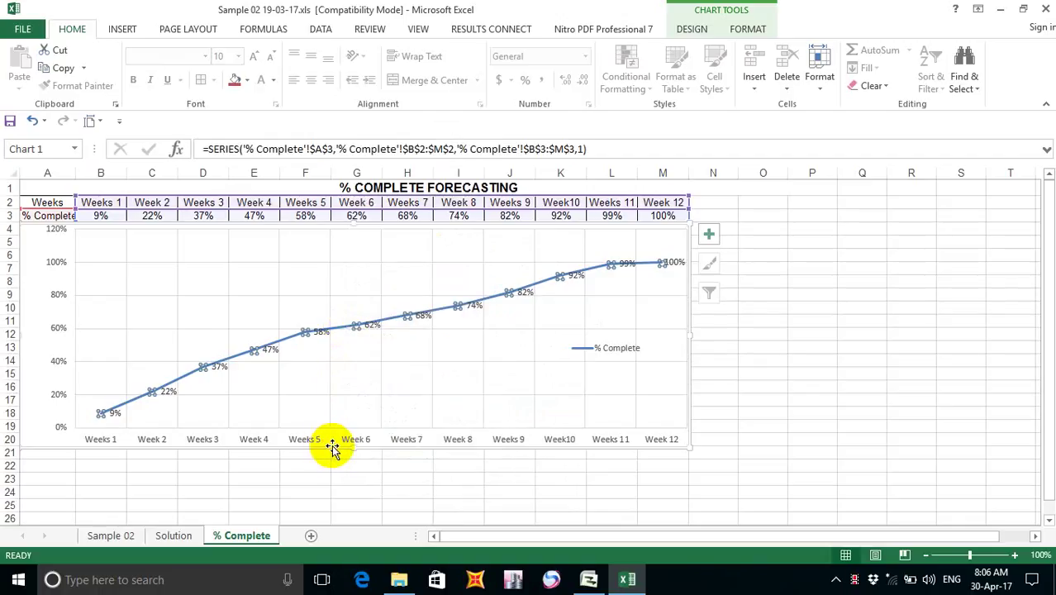
pyautogui.rightClick(331, 444)
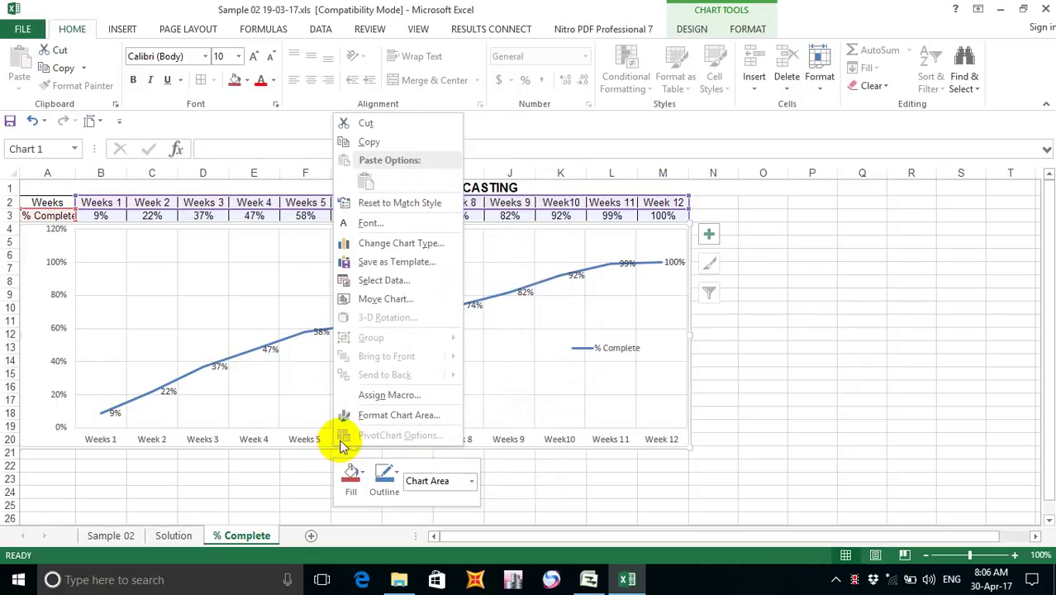
pyautogui.click(585, 440)
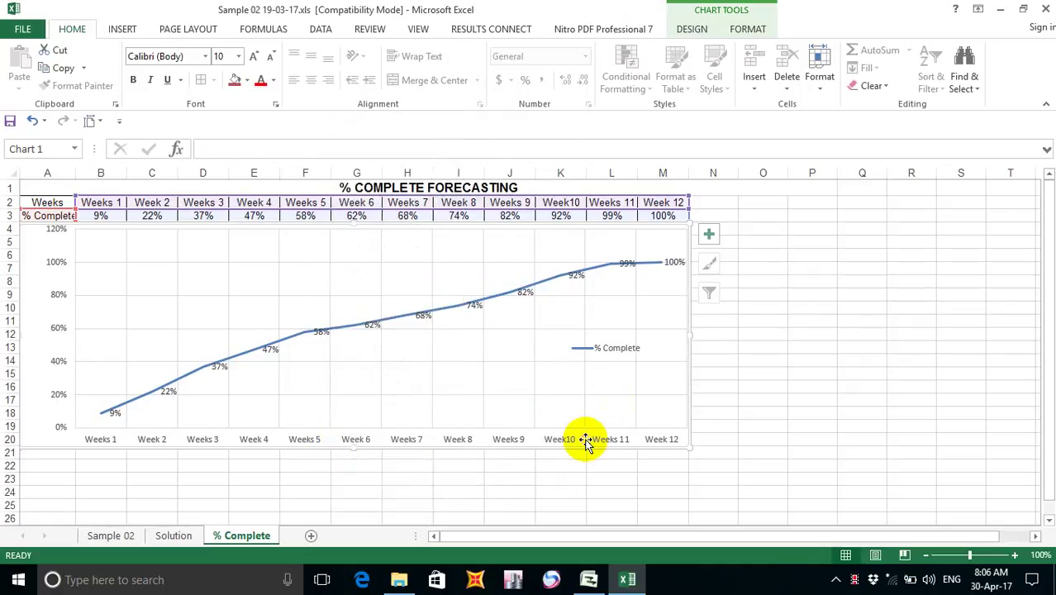
pyautogui.rightClick(521, 337)
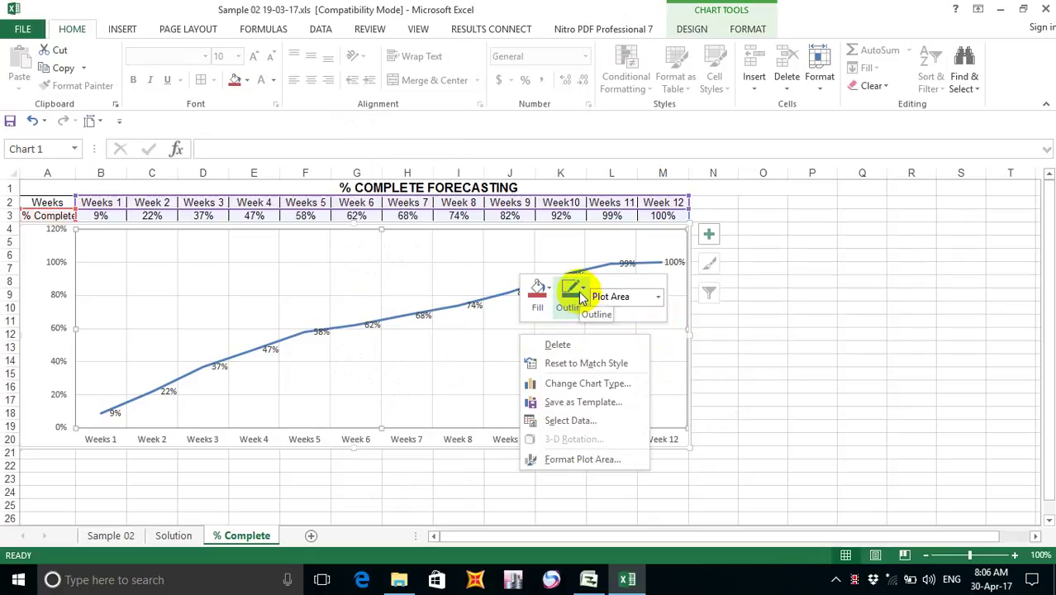
pyautogui.click(447, 376)
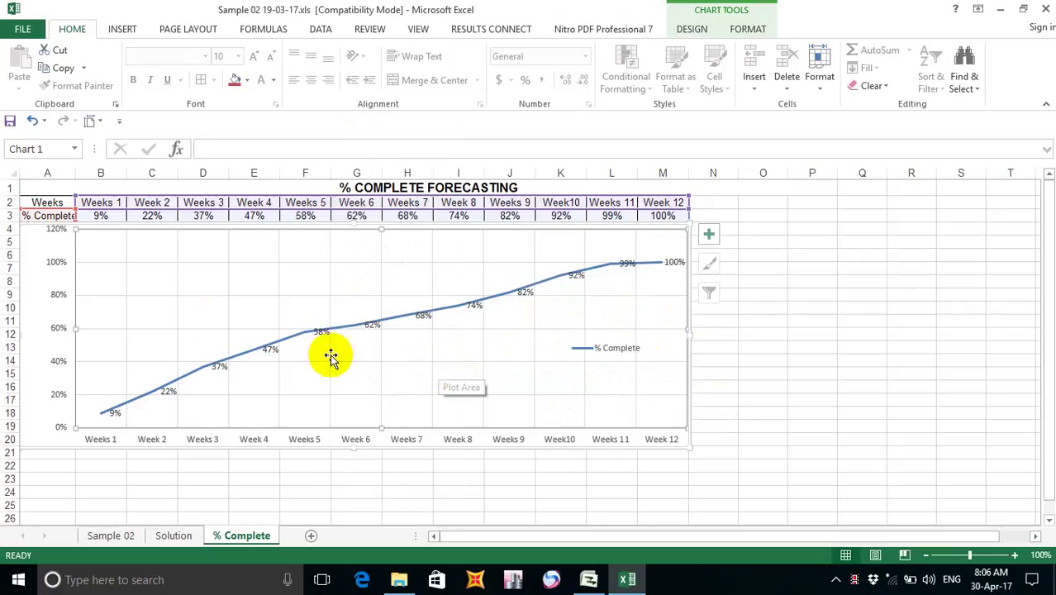
pyautogui.click(158, 294)
pyautogui.click(136, 280)
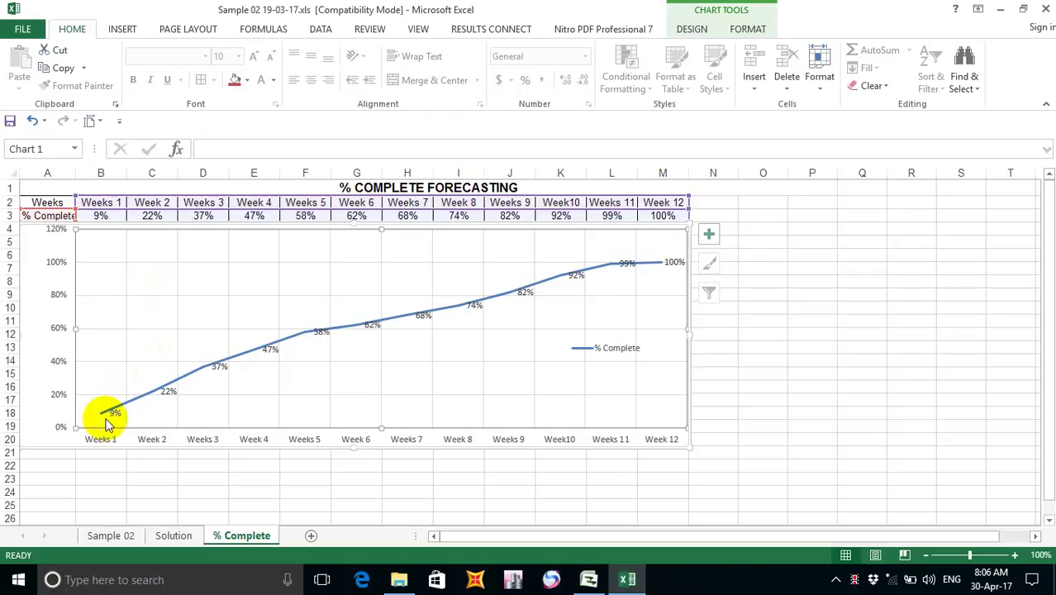
# Look at the line variants offered for changing the chart type, keeping the current type.
pyautogui.rightClick(673, 263)
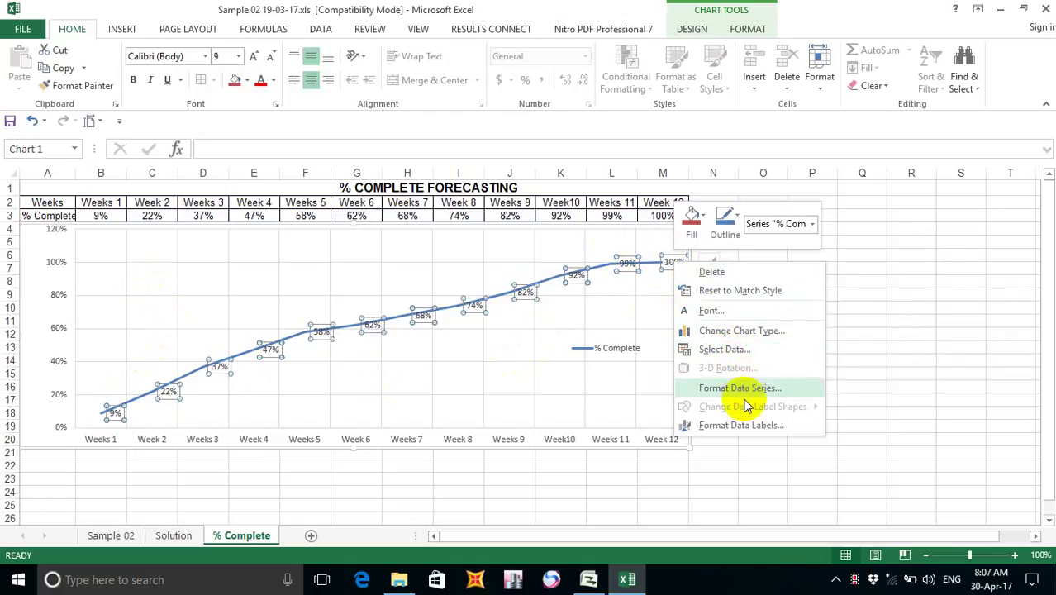
pyautogui.click(759, 335)
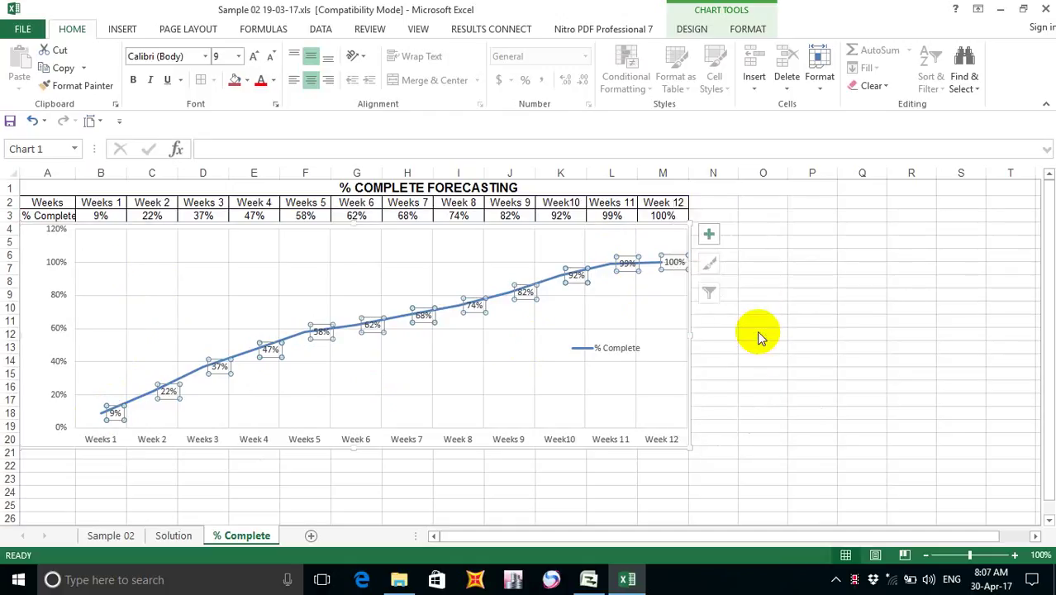
pyautogui.moveTo(475, 250)
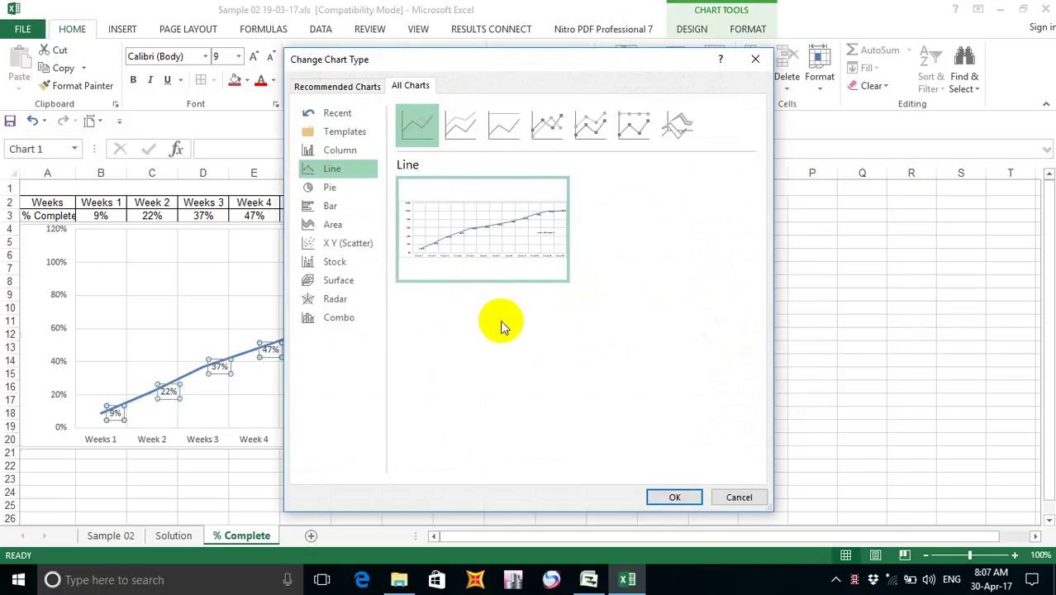
pyautogui.click(741, 499)
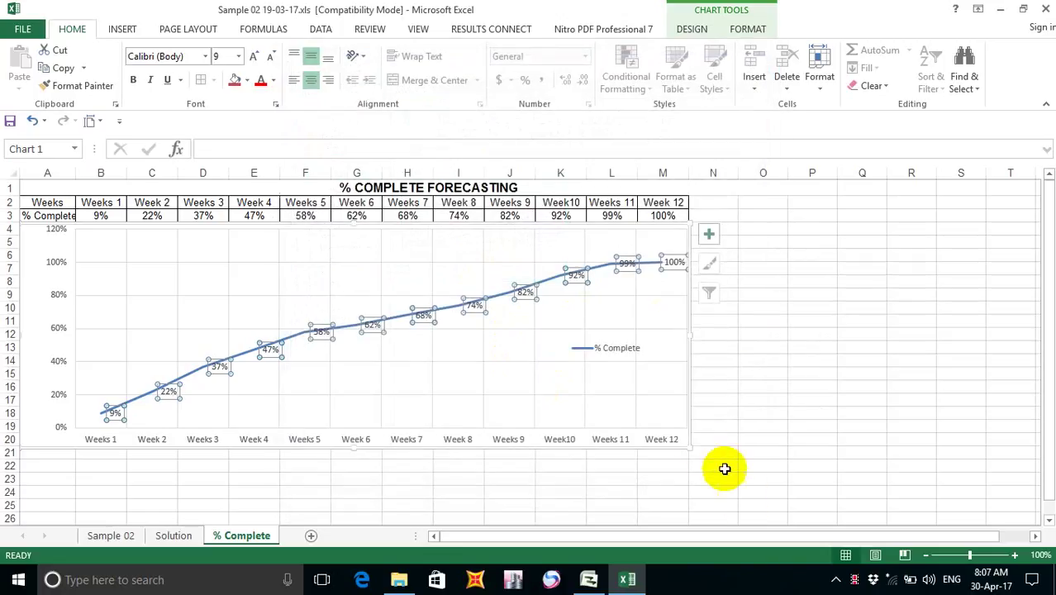
pyautogui.rightClick(639, 450)
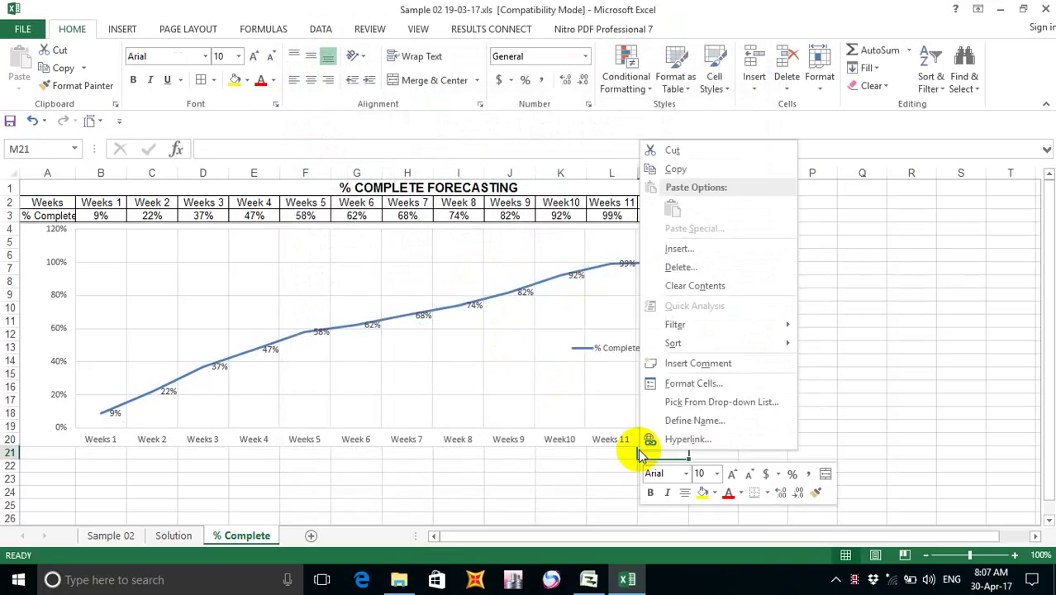
pyautogui.click(586, 445)
pyautogui.click(585, 444)
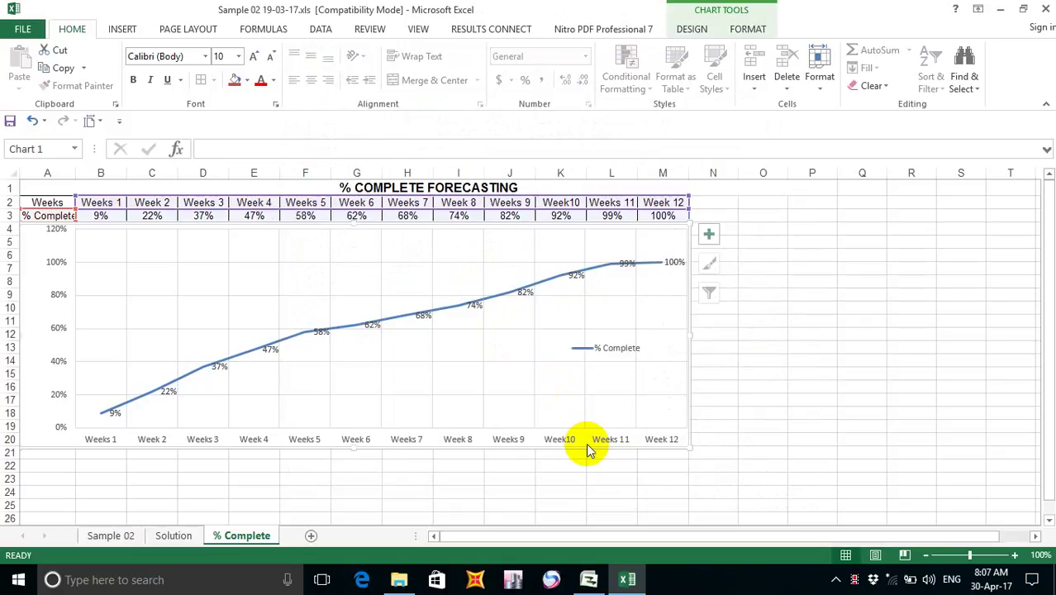
pyautogui.rightClick(587, 450)
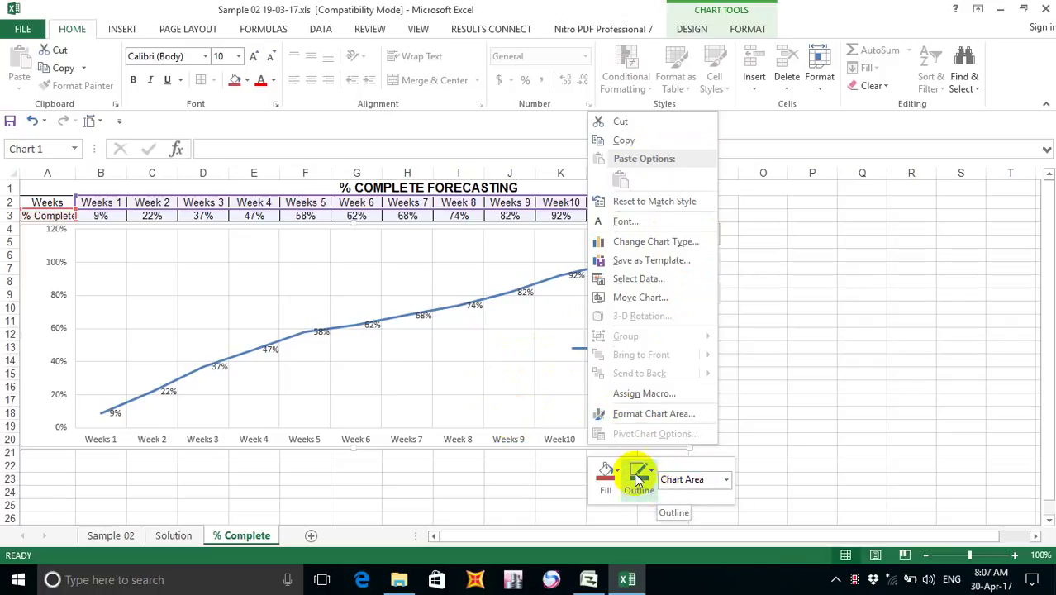
pyautogui.click(519, 390)
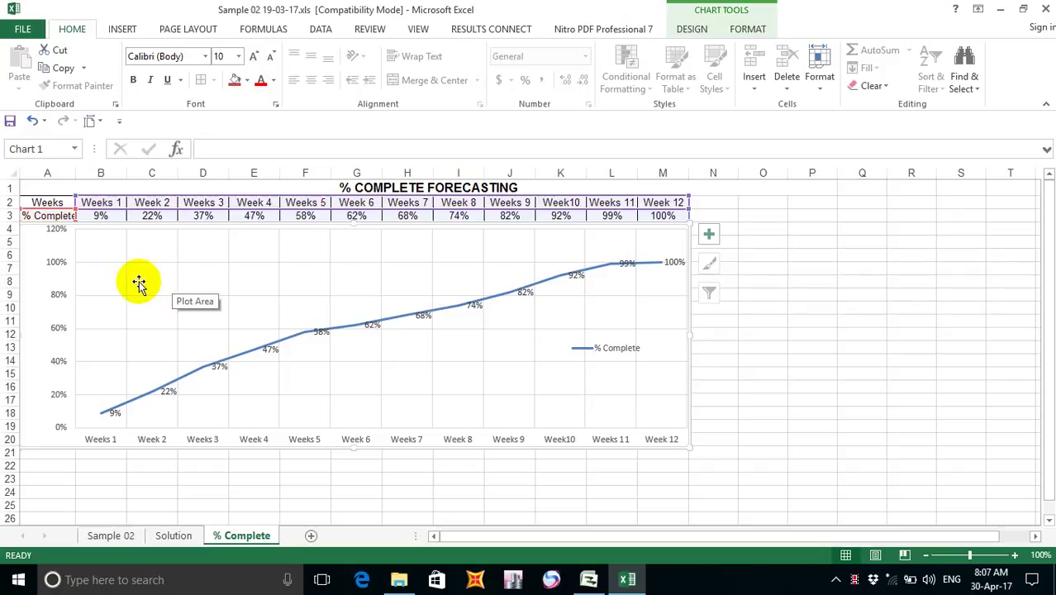
pyautogui.rightClick(63, 454)
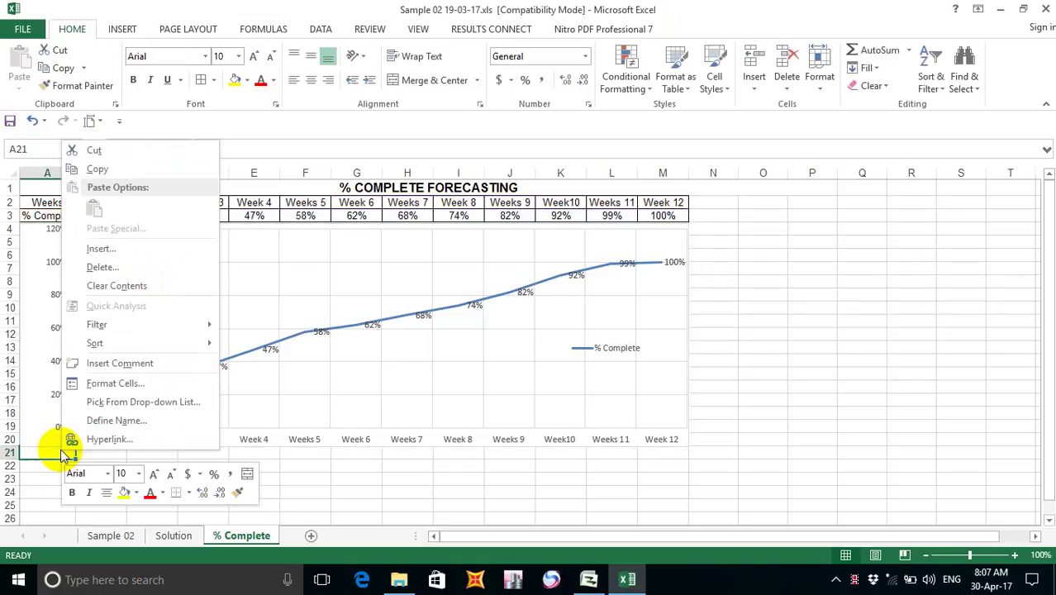
# Open the formatting options for the chart's major horizontal gridlines.
pyautogui.rightClick(438, 362)
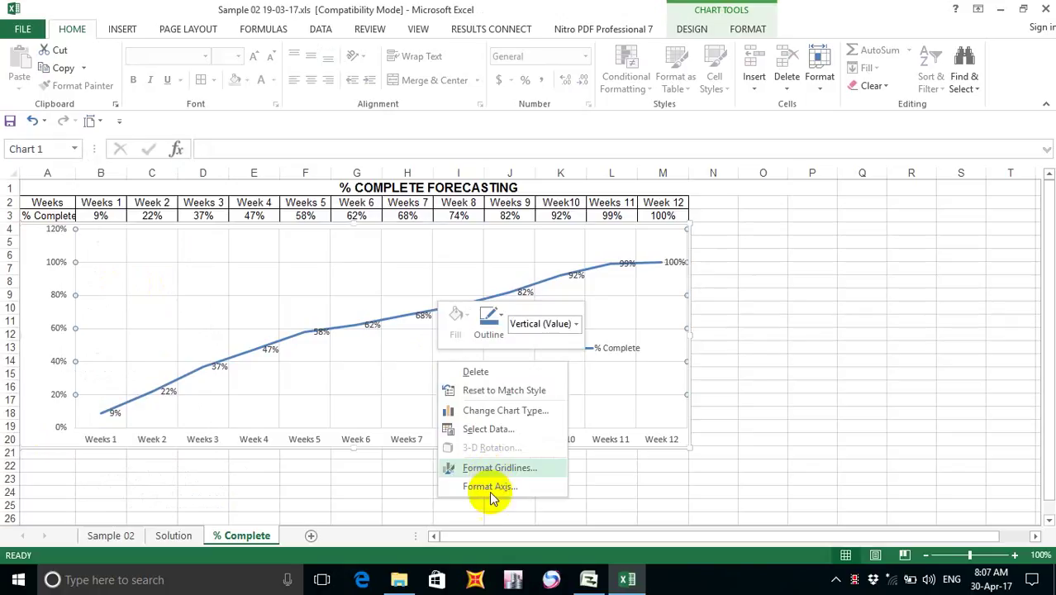
pyautogui.click(518, 467)
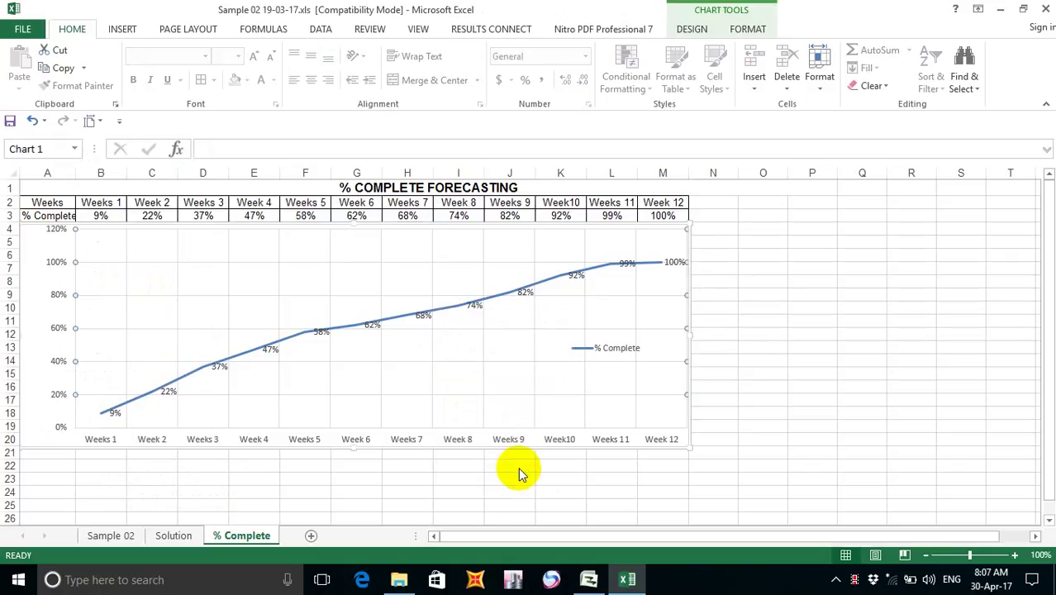
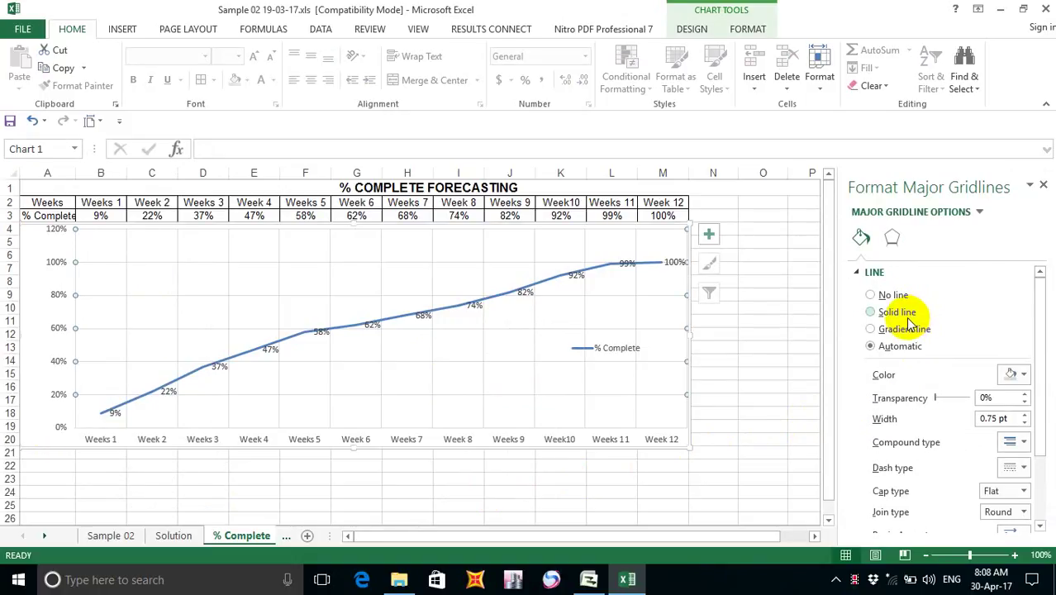
pyautogui.click(776, 342)
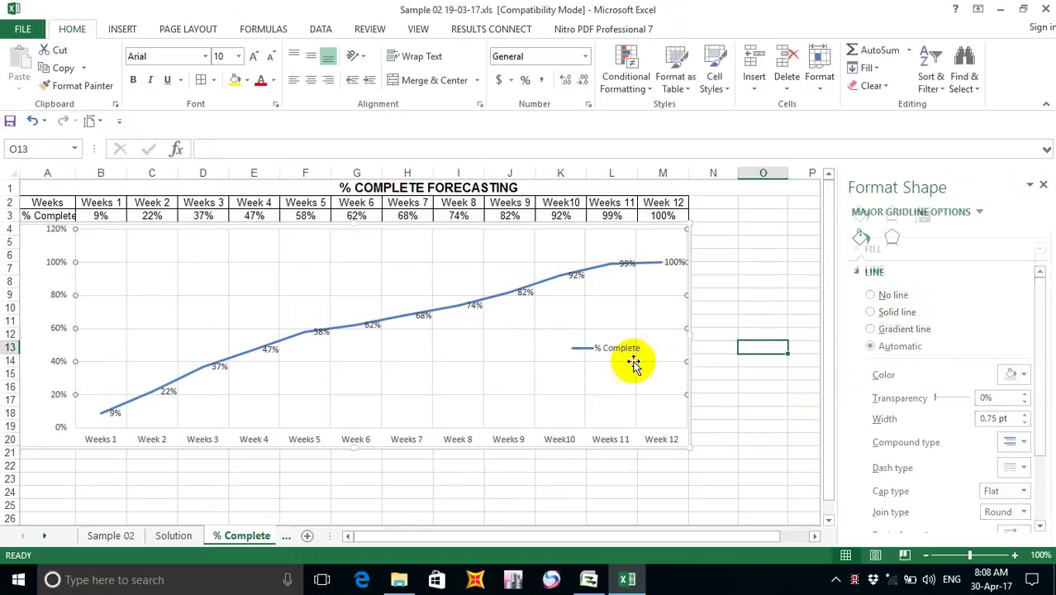
pyautogui.click(585, 381)
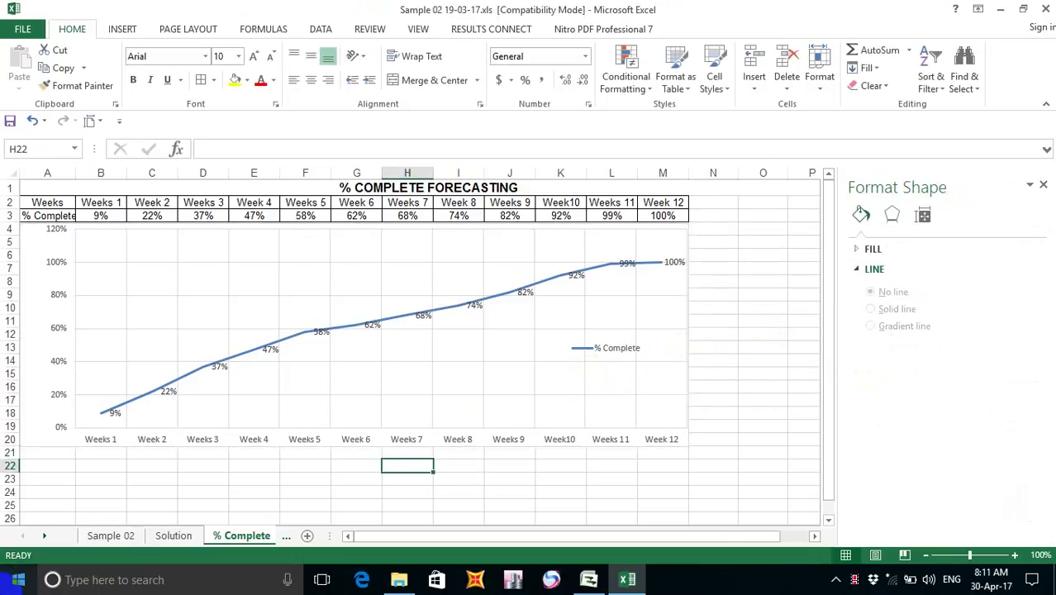
# Add a data table beneath the % Complete line chart.
pyautogui.rightClick(451, 325)
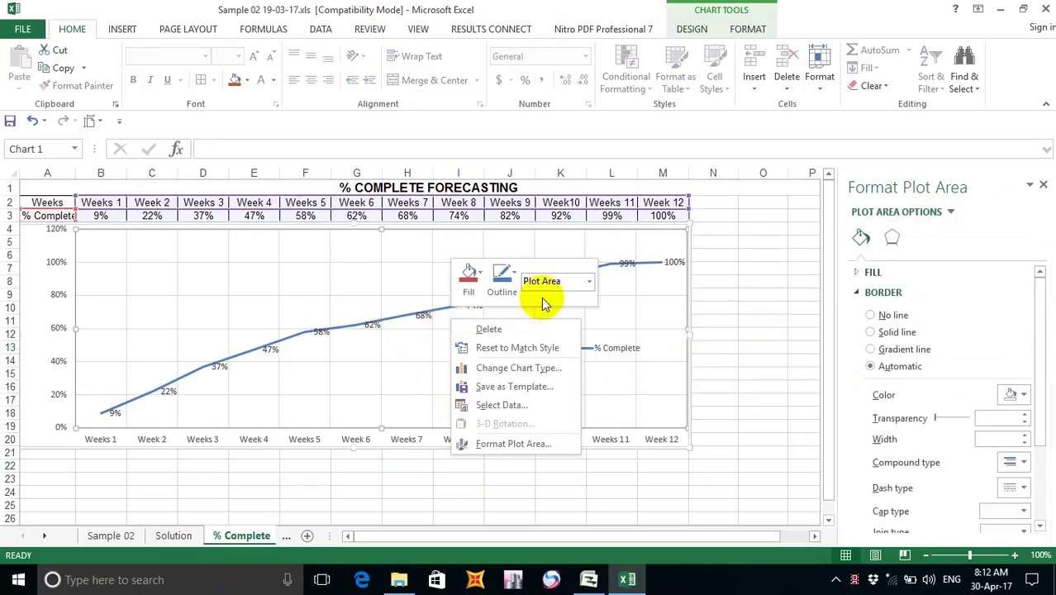
pyautogui.press('Escape')
pyautogui.click(708, 237)
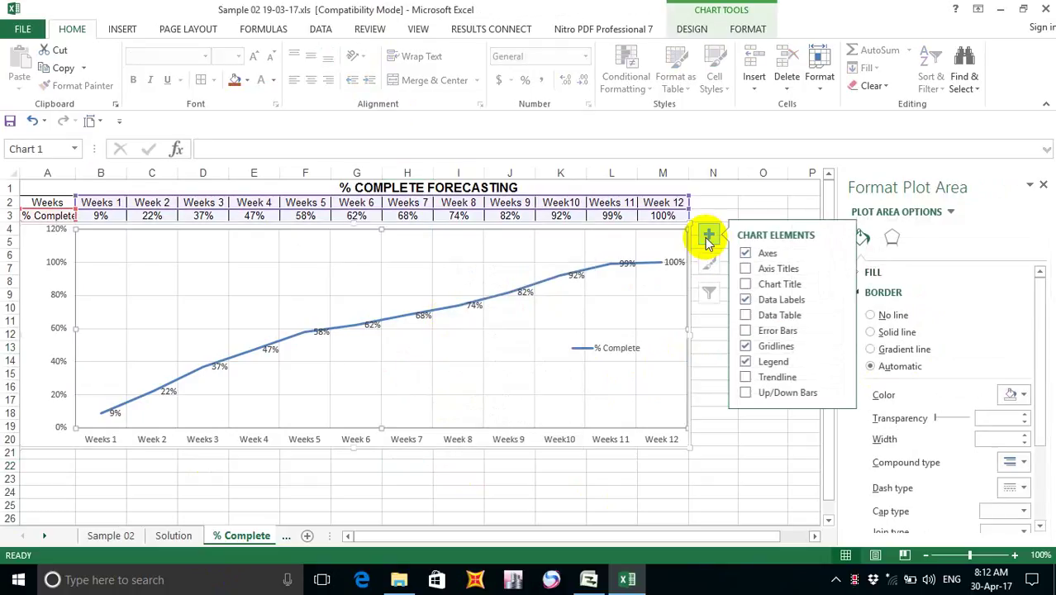
pyautogui.click(749, 317)
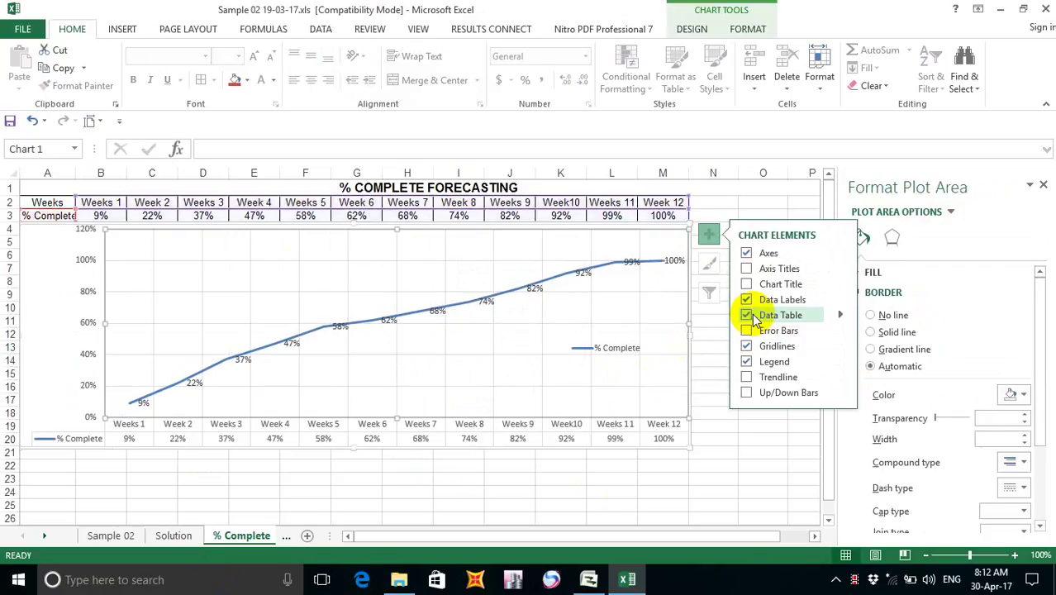
# Try switching the chart's axis titles, chart title and axes on and off.
pyautogui.click(761, 269)
pyautogui.click(761, 269)
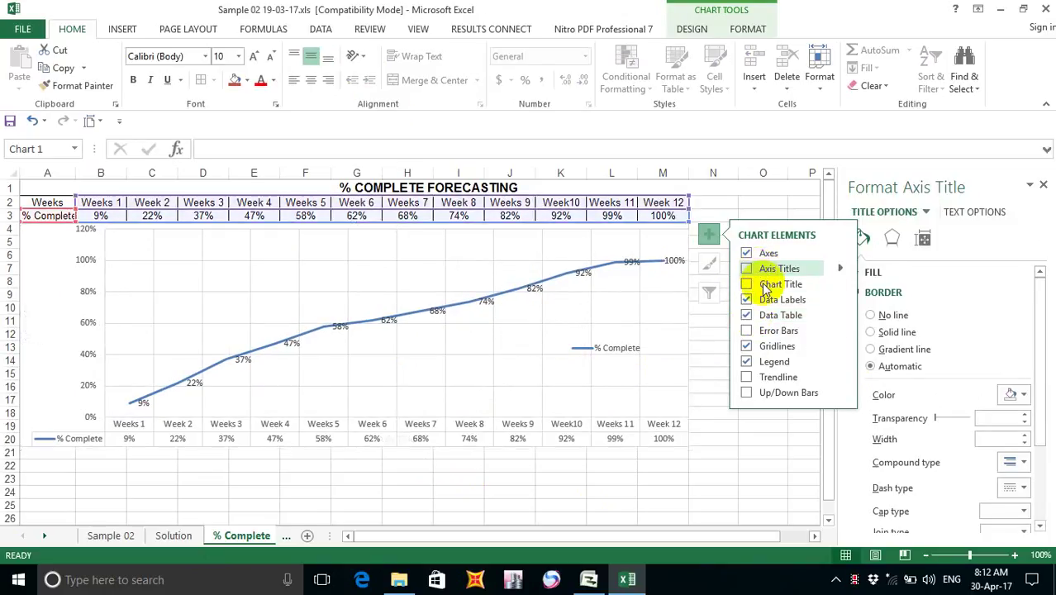
pyautogui.click(764, 284)
pyautogui.click(765, 285)
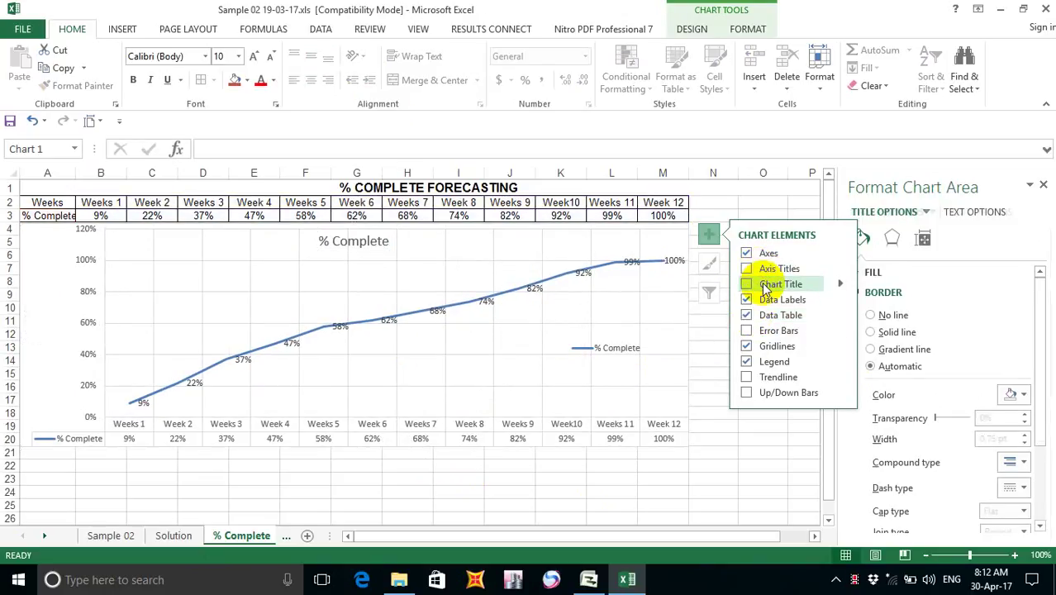
pyautogui.click(767, 255)
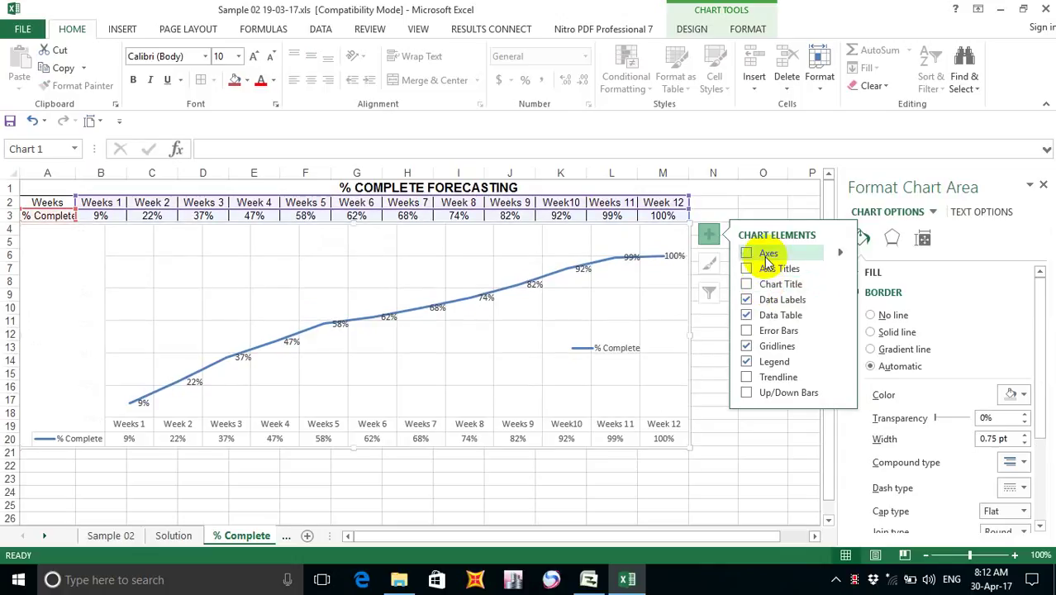
pyautogui.click(767, 258)
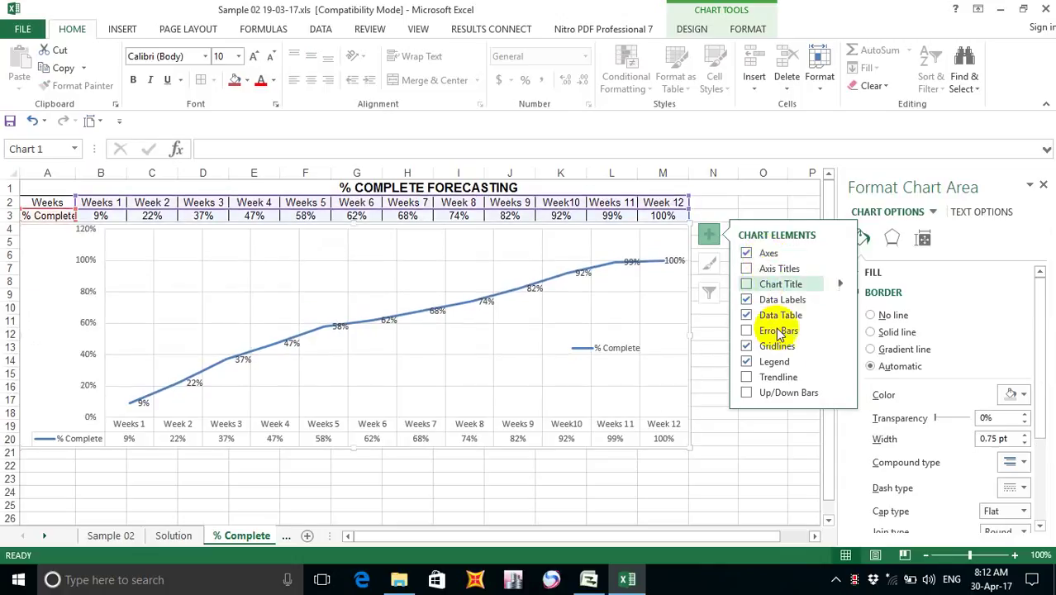
# Try switching the chart's up/down bars on and off, and close the chart area formatting options.
pyautogui.click(778, 395)
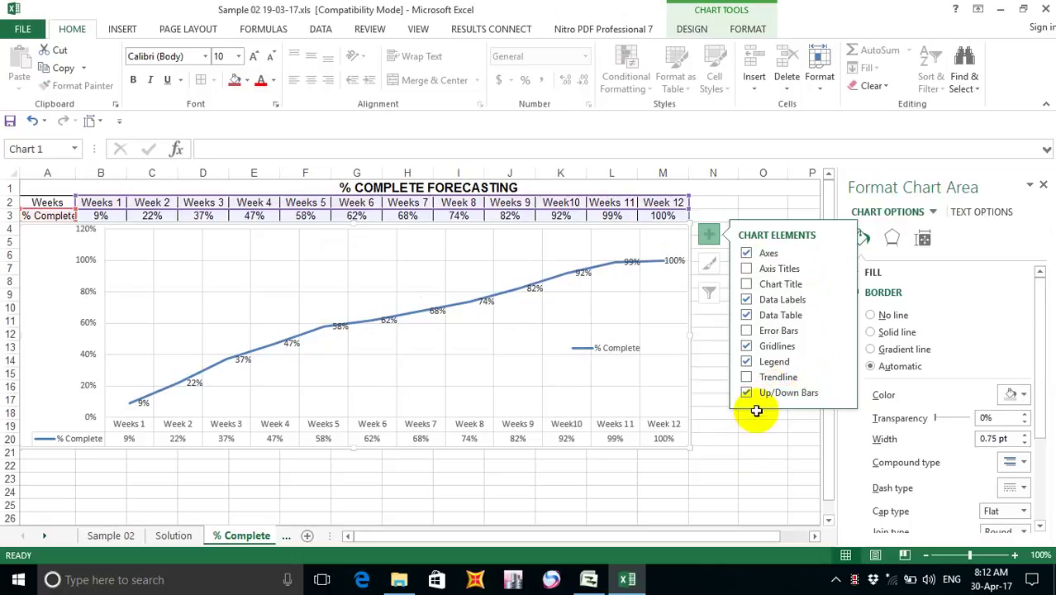
pyautogui.click(760, 395)
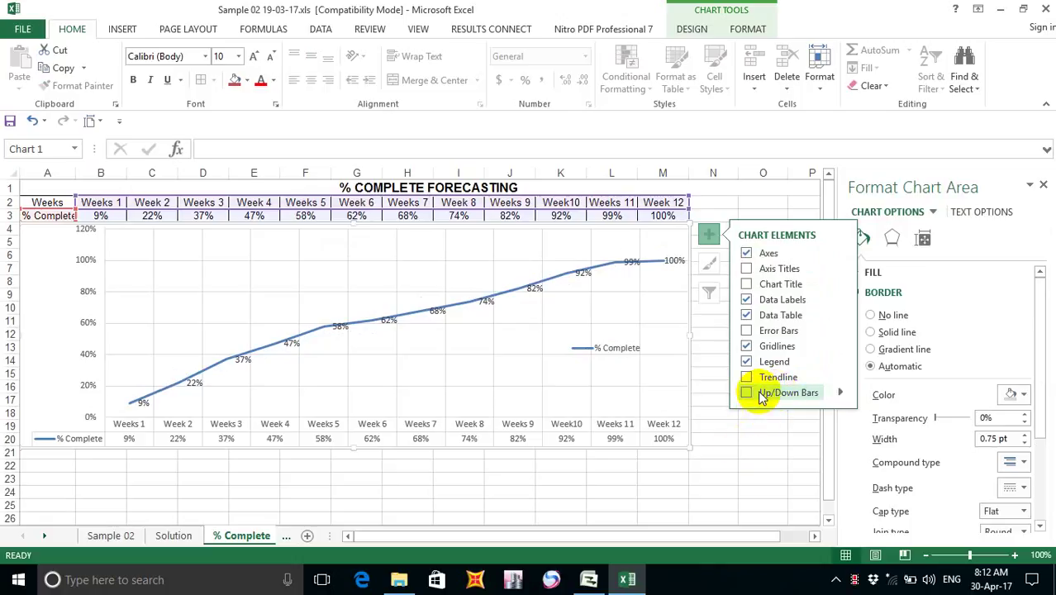
pyautogui.click(1043, 185)
# Reposition the chart's data labels above the % Complete line.
pyautogui.click(709, 234)
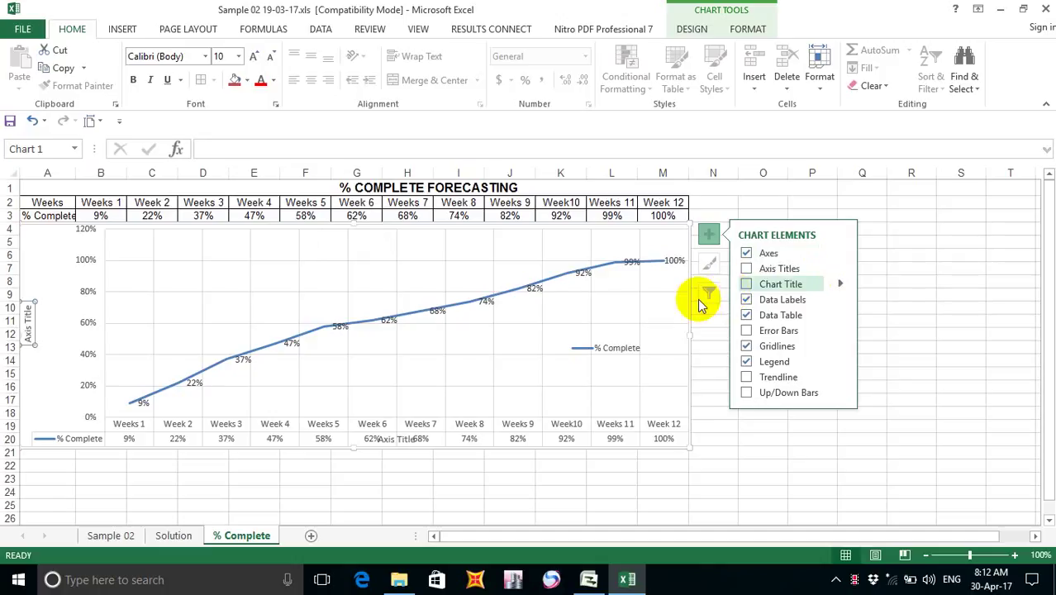
pyautogui.click(773, 303)
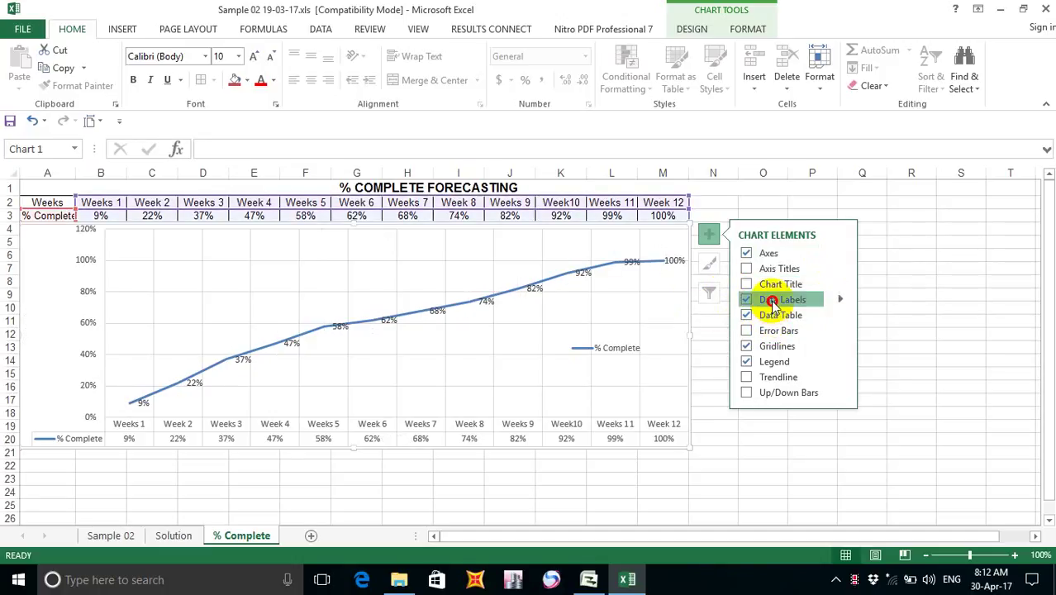
pyautogui.click(774, 304)
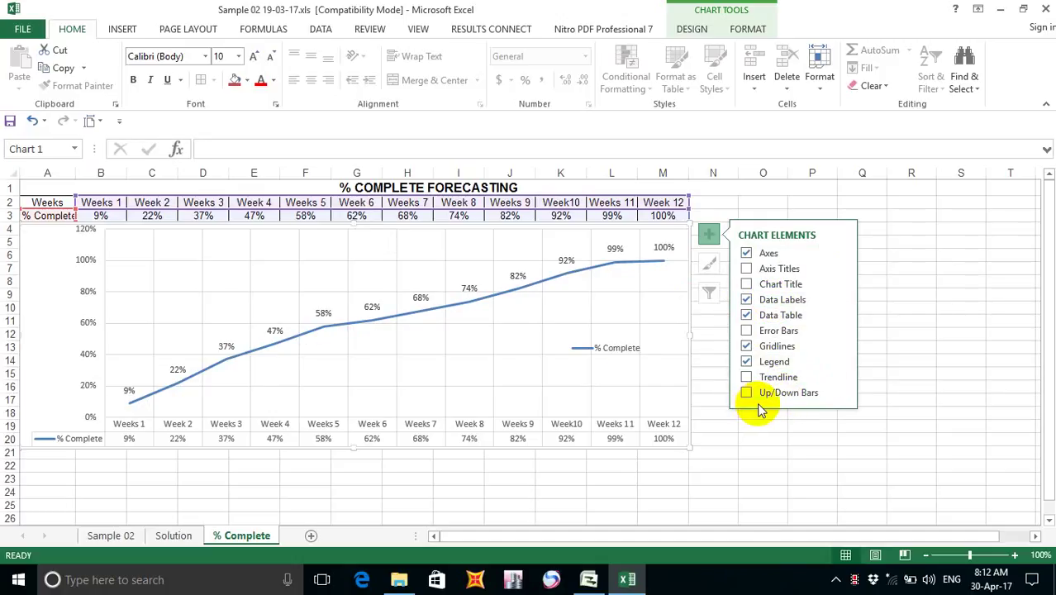
pyautogui.click(900, 426)
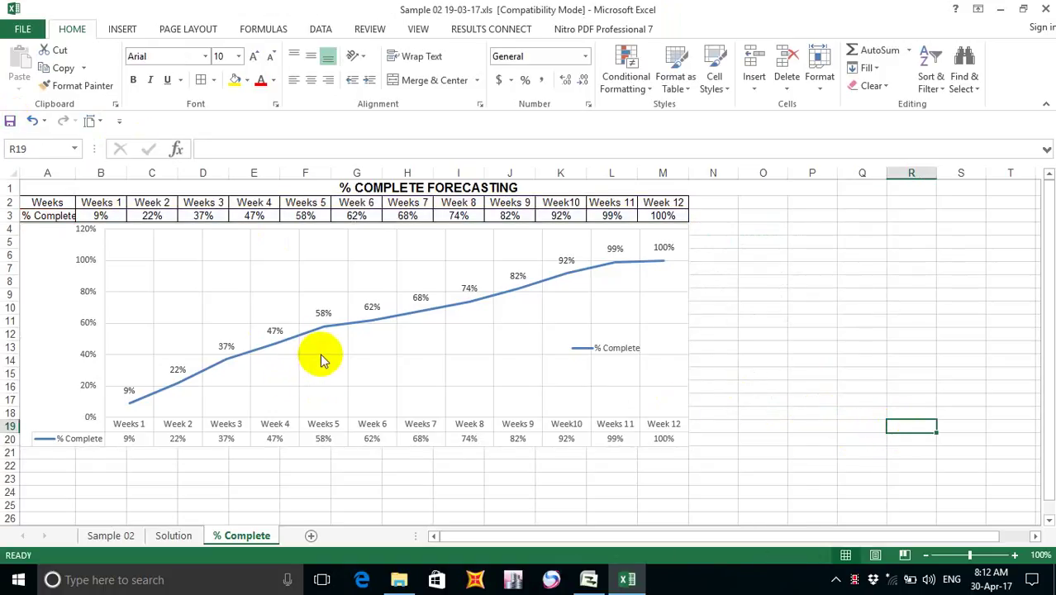
# Insert two blank rows on the Solution sheet between item 25 and the section 5 I-J CPM heading.
pyautogui.scroll(-3, 321, 359)
pyautogui.click(182, 538)
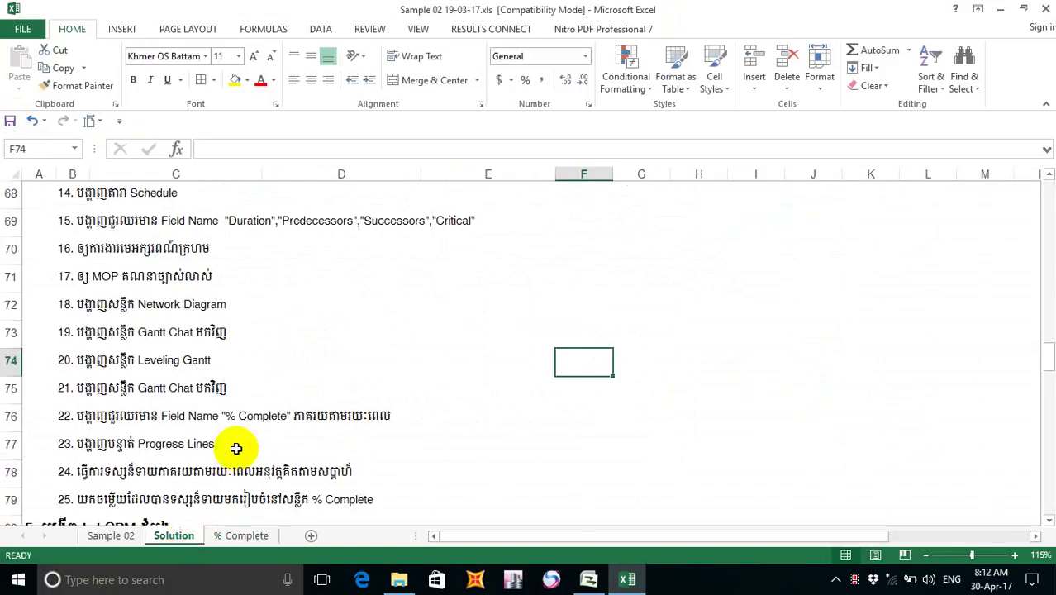
pyautogui.scroll(-5, 259, 359)
pyautogui.scroll(3, 259, 358)
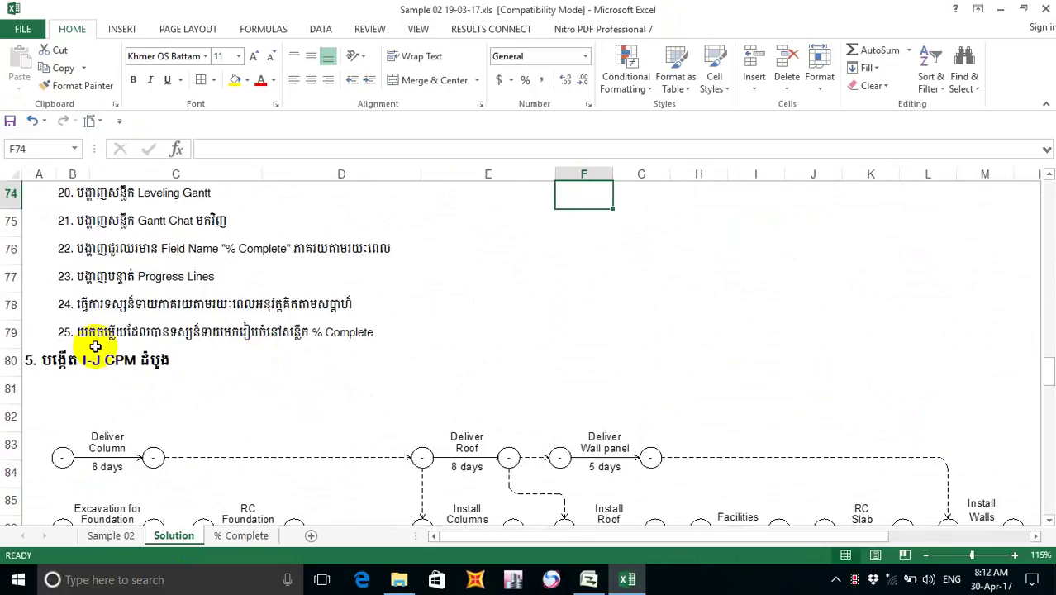
pyautogui.click(70, 333)
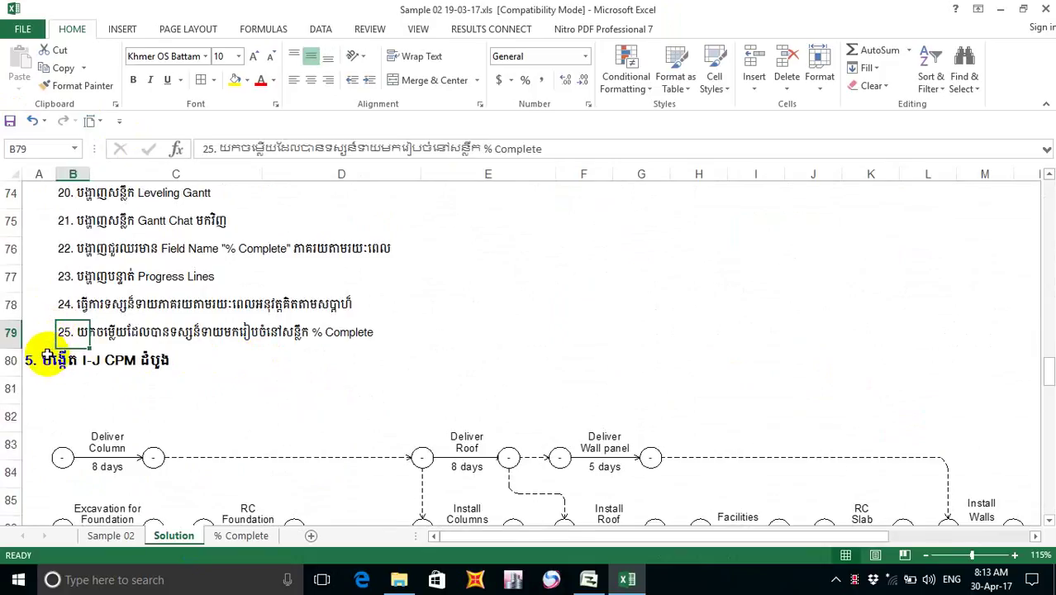
pyautogui.moveTo(34, 356); pyautogui.dragTo(73, 391)
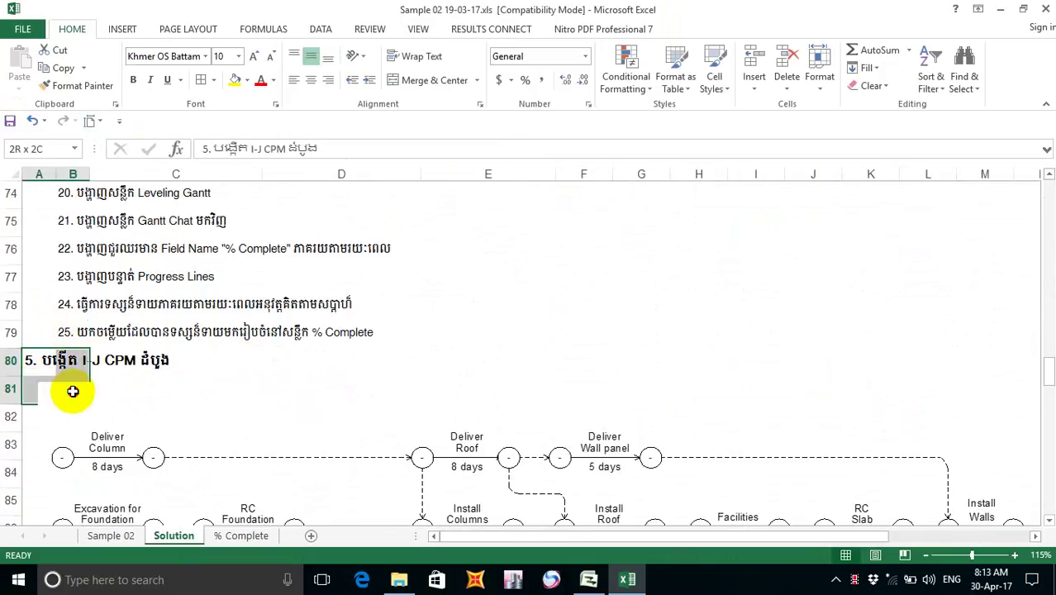
pyautogui.click(10, 361)
pyautogui.rightClick(11, 362)
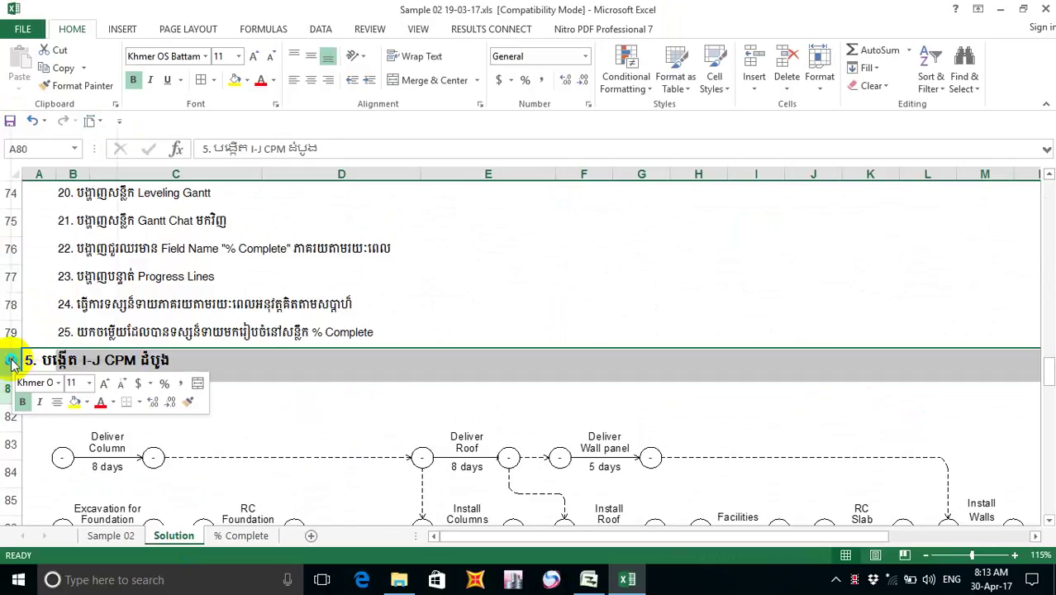
pyautogui.click(76, 235)
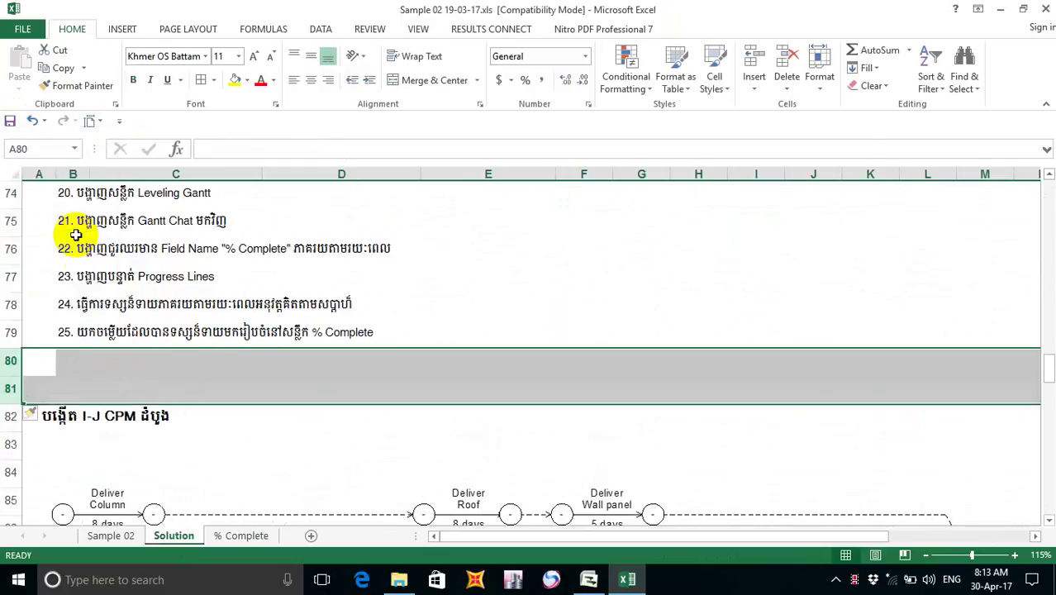
# Copy the text of item 25 into cell B80 below it and renumber the copy as 26.
pyautogui.click(60, 361)
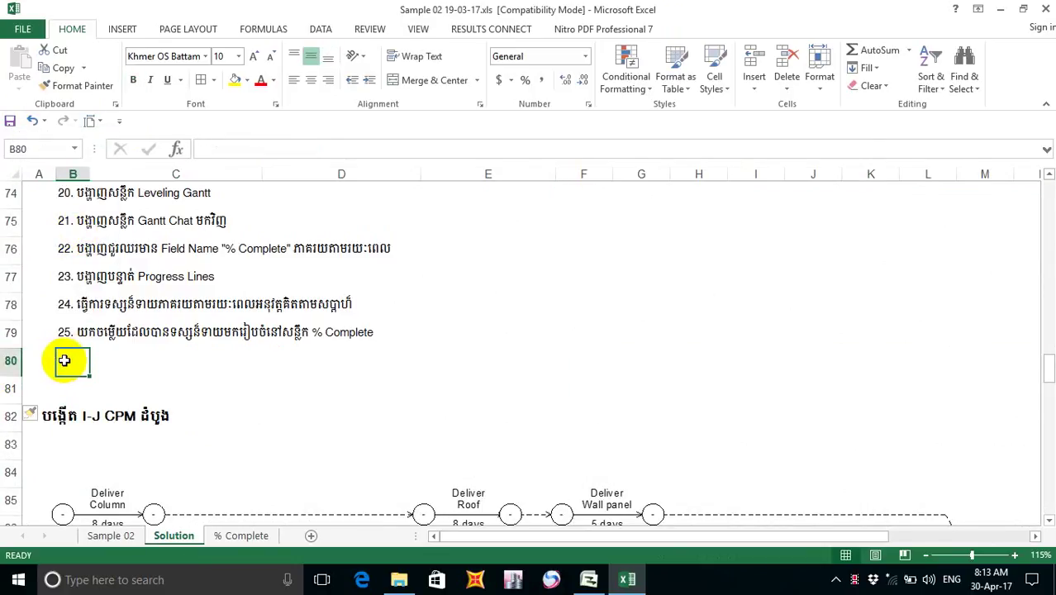
pyautogui.hotkey('ctrl', "'")
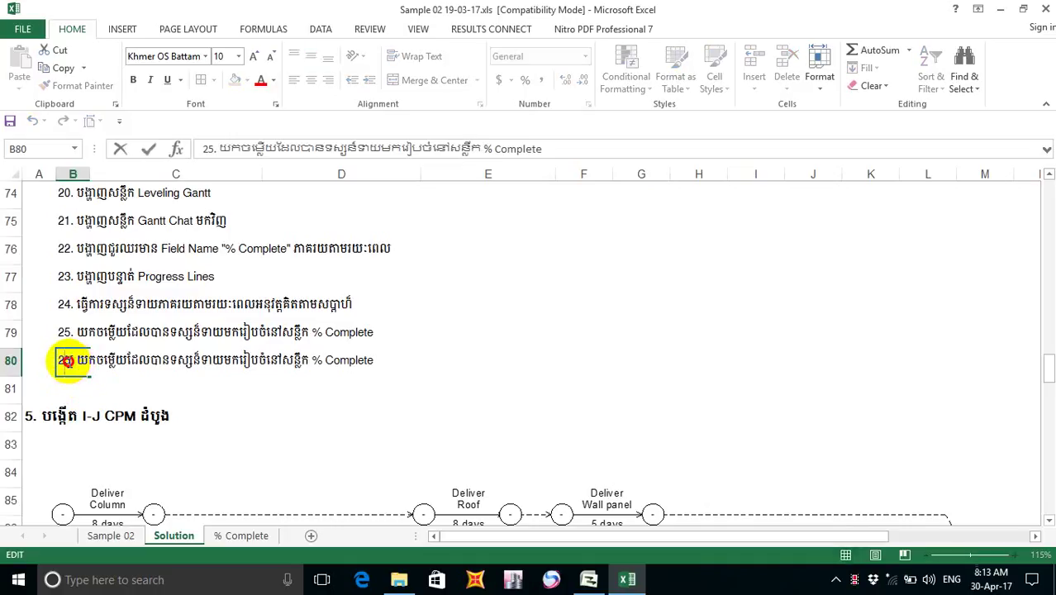
pyautogui.press('BackSpace')
pyautogui.write('6')
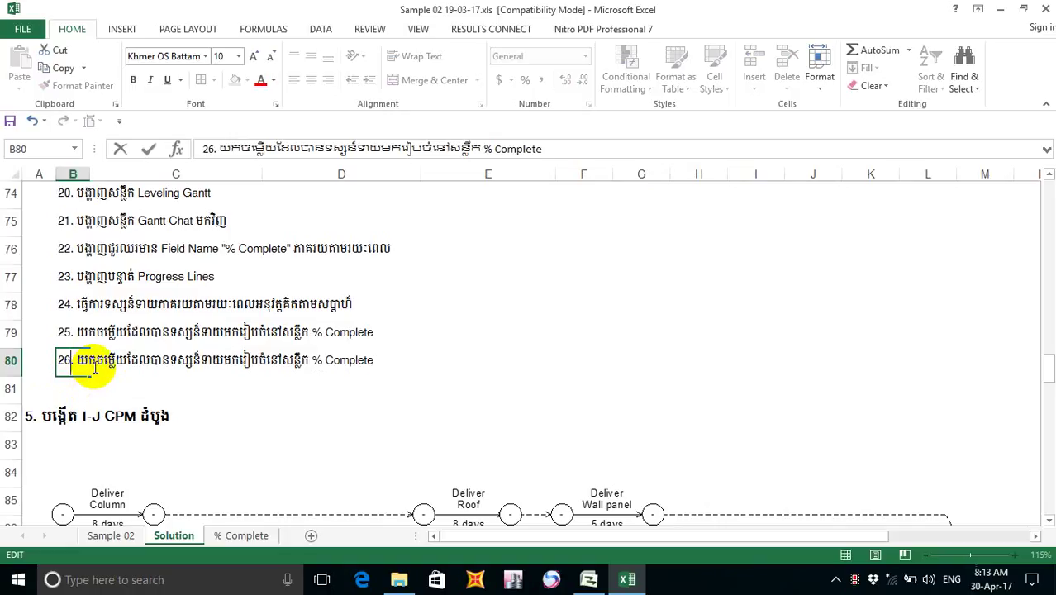
# Replace the Khmer wording before "% Complete" in item 26 with "ដាក់".
pyautogui.click(77, 360)
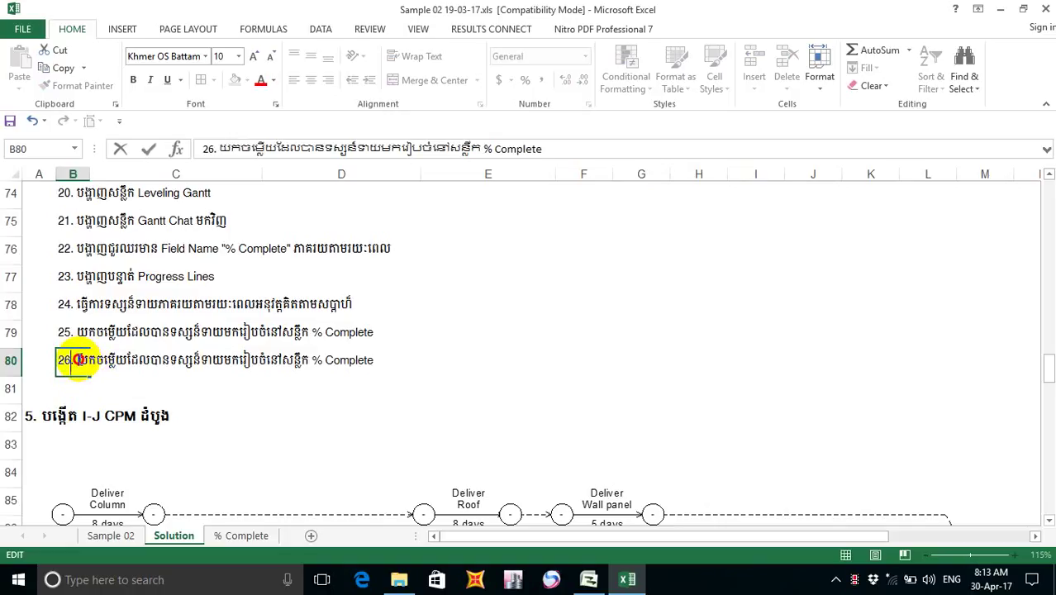
pyautogui.moveTo(77, 360); pyautogui.dragTo(309, 359)
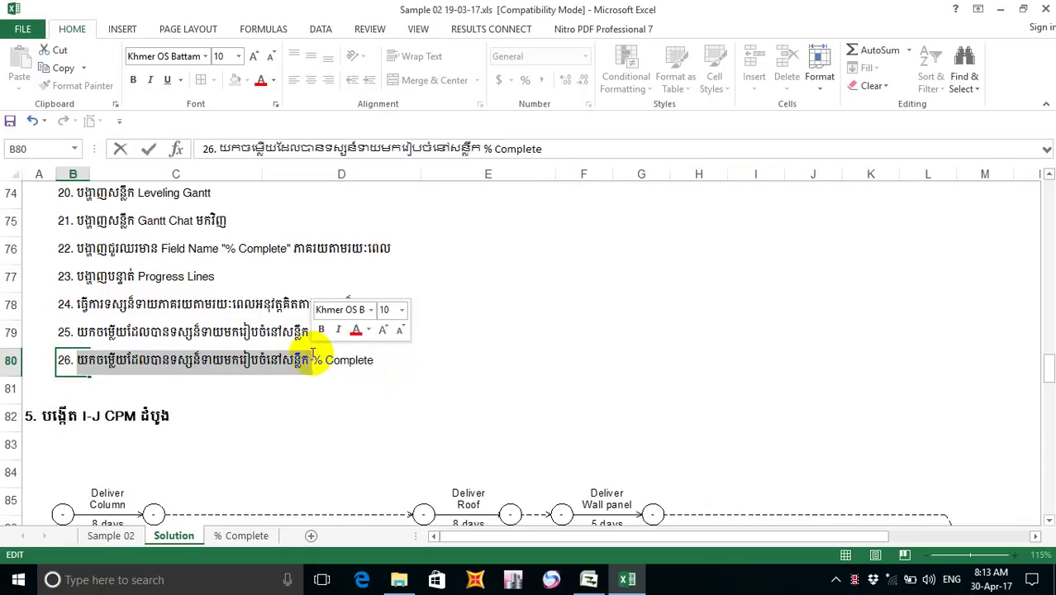
pyautogui.press('BackSpace')
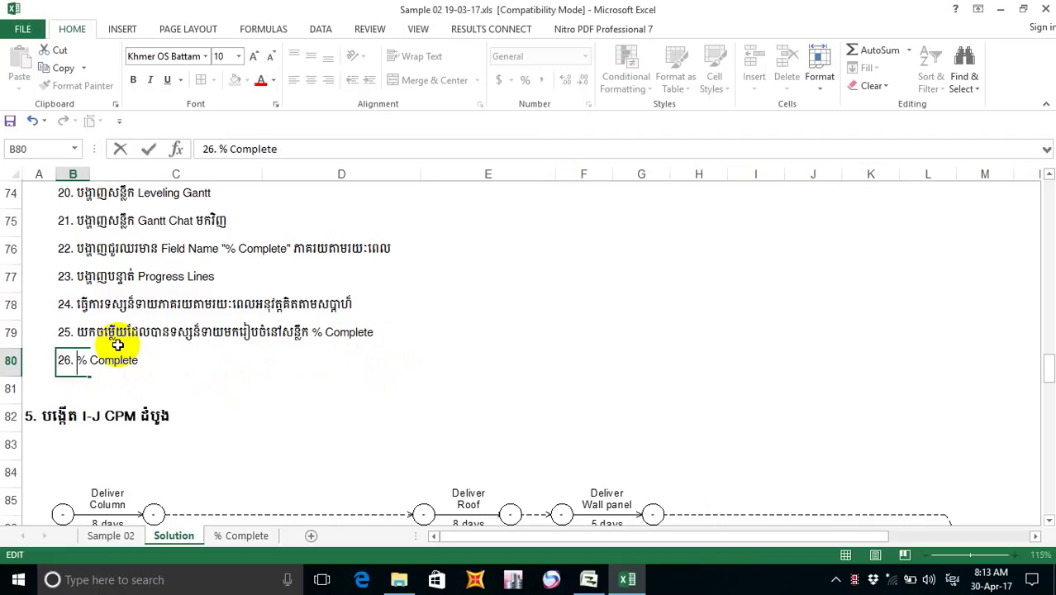
pyautogui.write('ដាក')
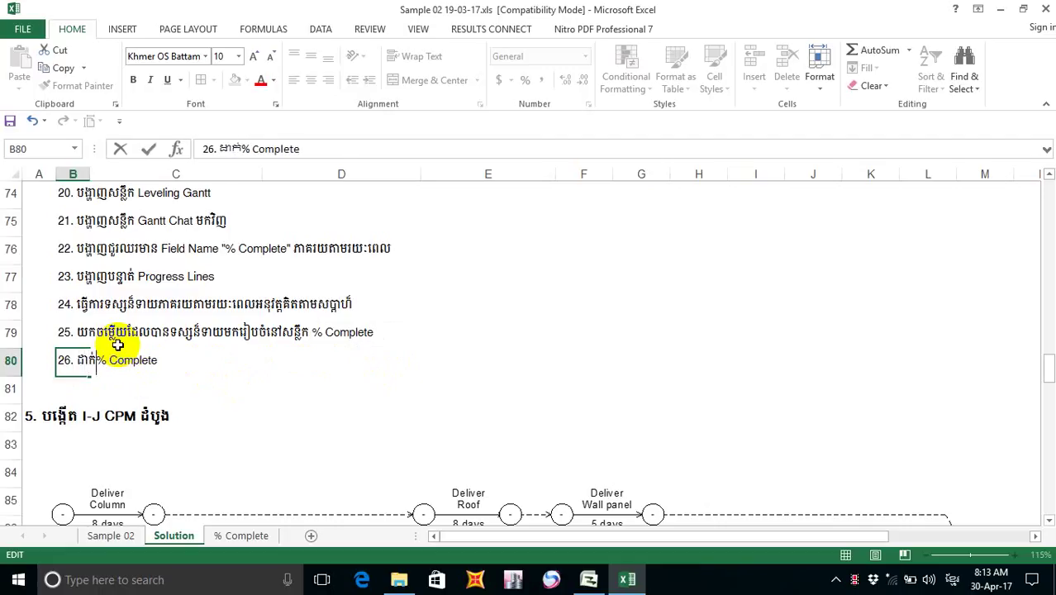
pyautogui.write('់')
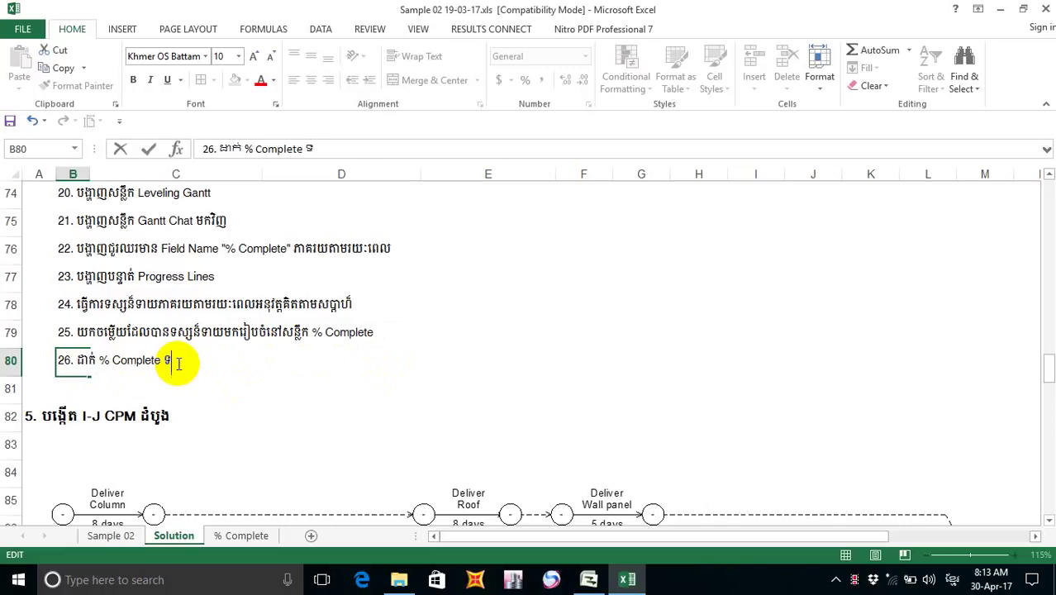
# Complete item 26 to read "26. ដាក់ % Complete របស់គម្រោងទៅជា 0% វិញ" and save the workbook.
pyautogui.write(' ៅ')
pyautogui.write('ជ')
pyautogui.write('រ')
pyautogui.write('បស់')
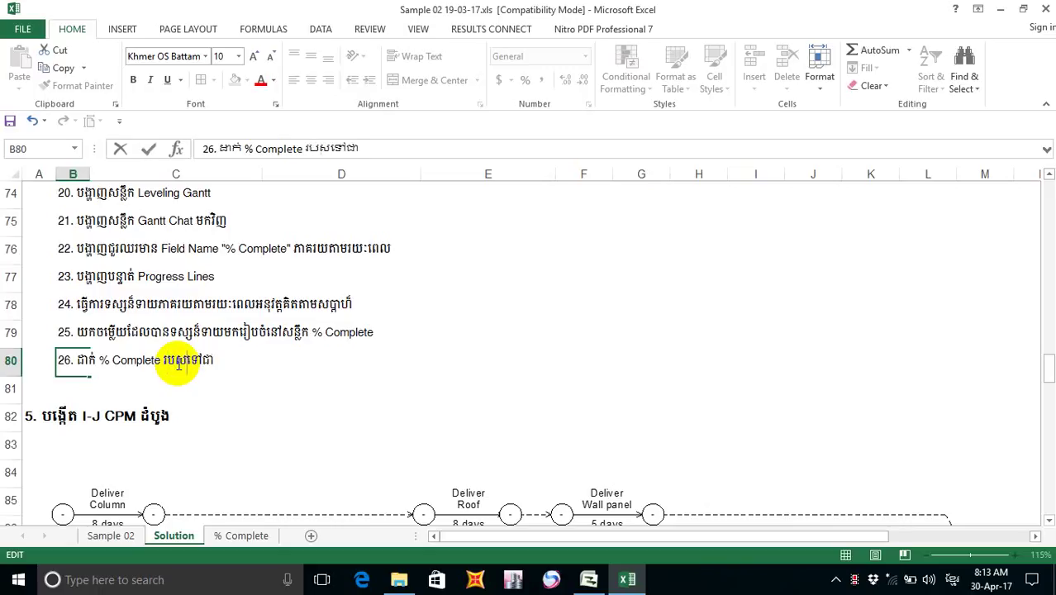
pyautogui.write('ក')
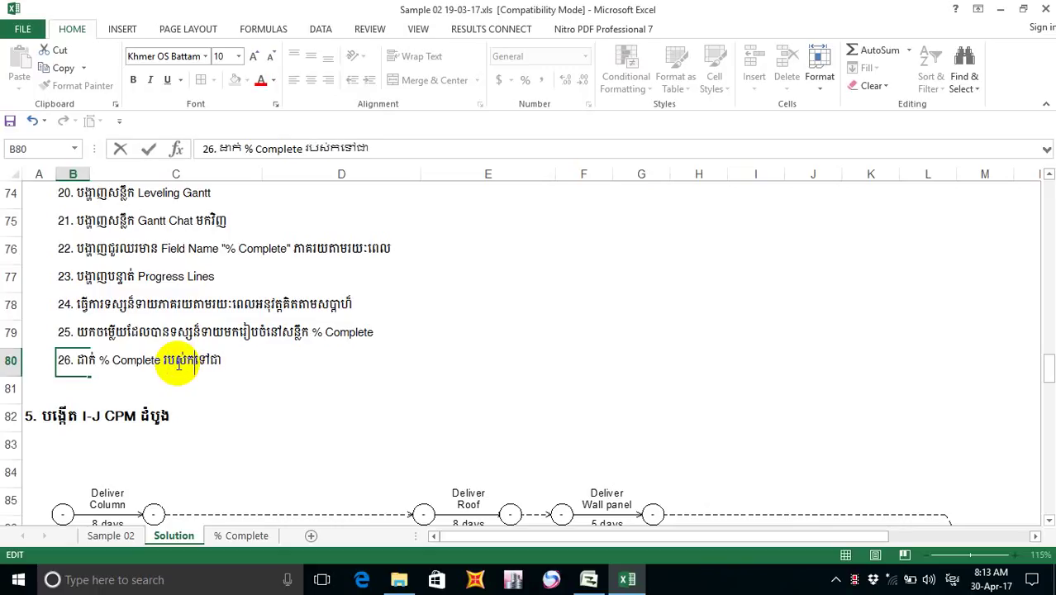
pyautogui.press('BackSpace')
pyautogui.write('គម្រោ')
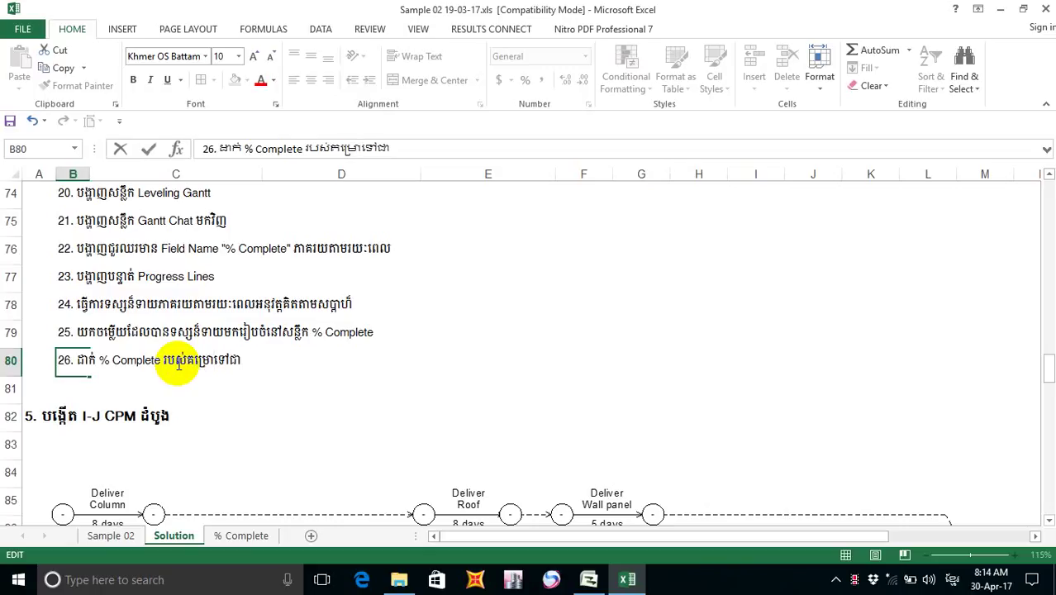
pyautogui.write('ង')
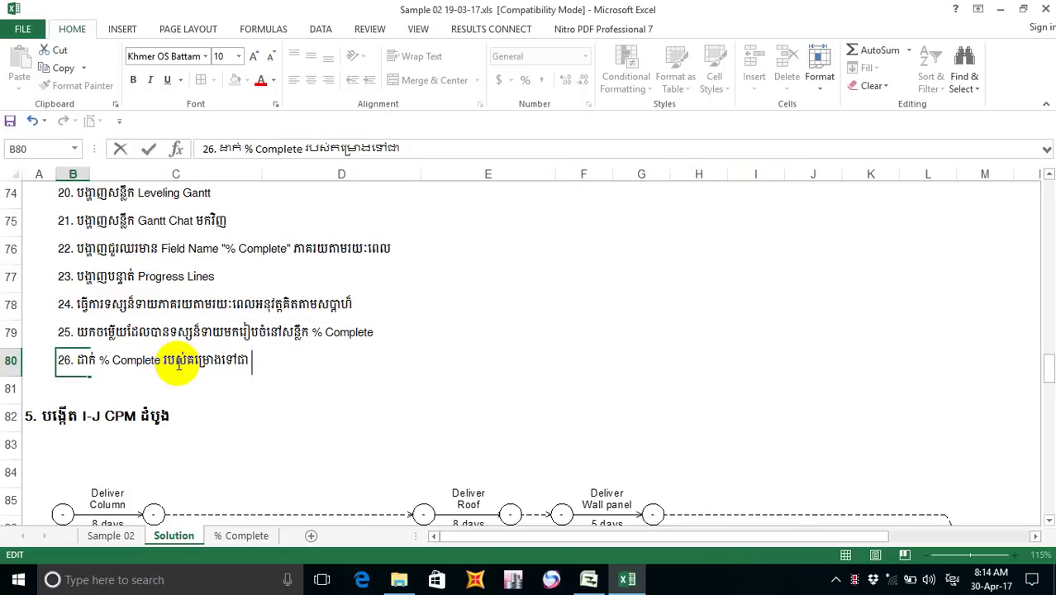
pyautogui.write('ទៅជា 0')
pyautogui.write('% វិញ')
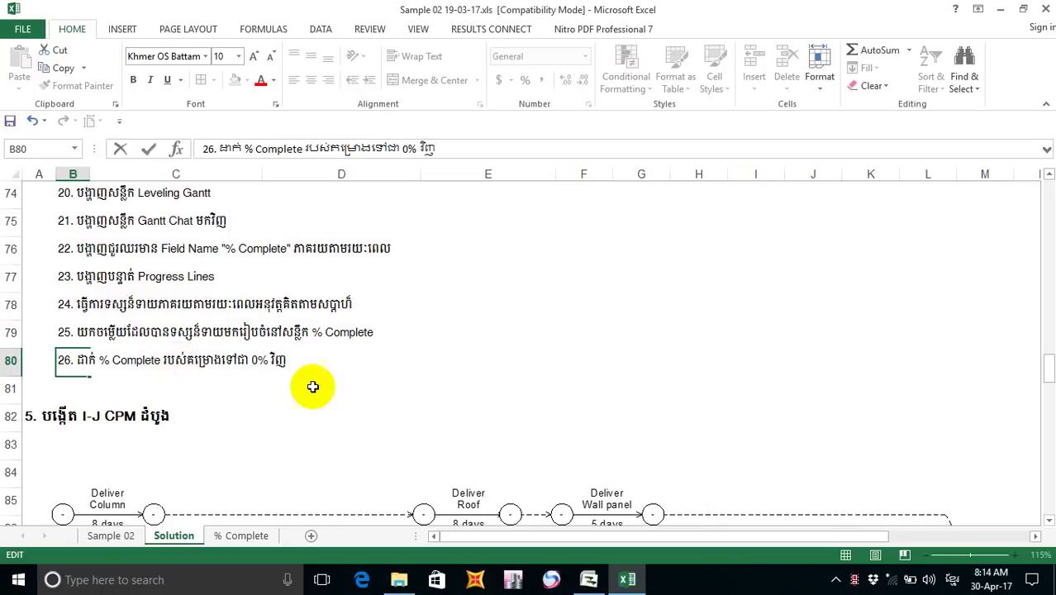
pyautogui.click(297, 410)
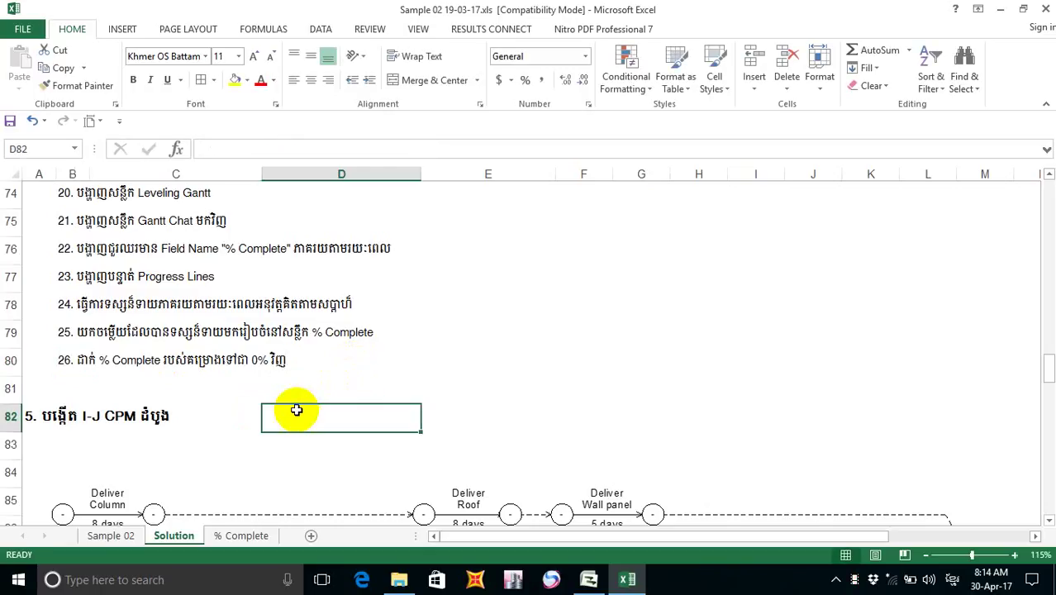
pyautogui.click(248, 391)
pyautogui.click(12, 121)
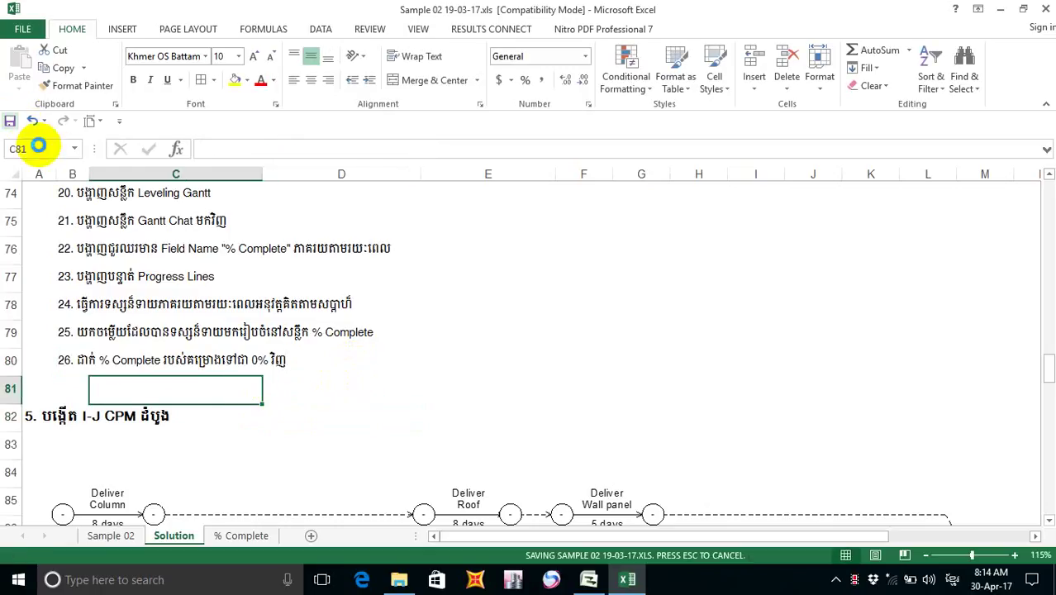
# Review the finished line chart on the % Complete sheet, checking its value axis, plot area, gridlines and data table.
pyautogui.scroll(-3, 276, 430)
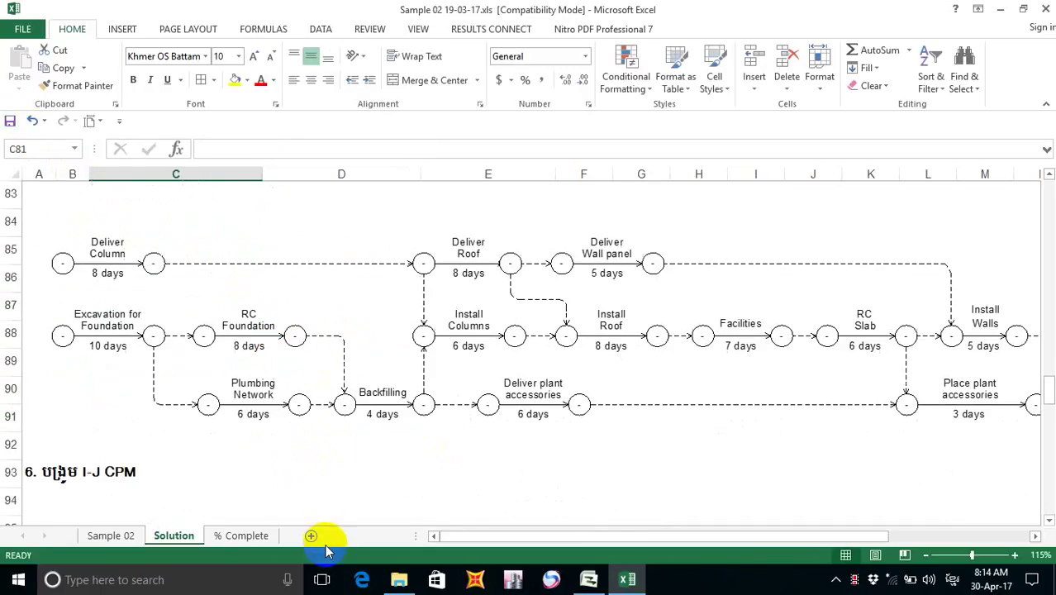
pyautogui.click(244, 536)
pyautogui.scroll(3, 389, 367)
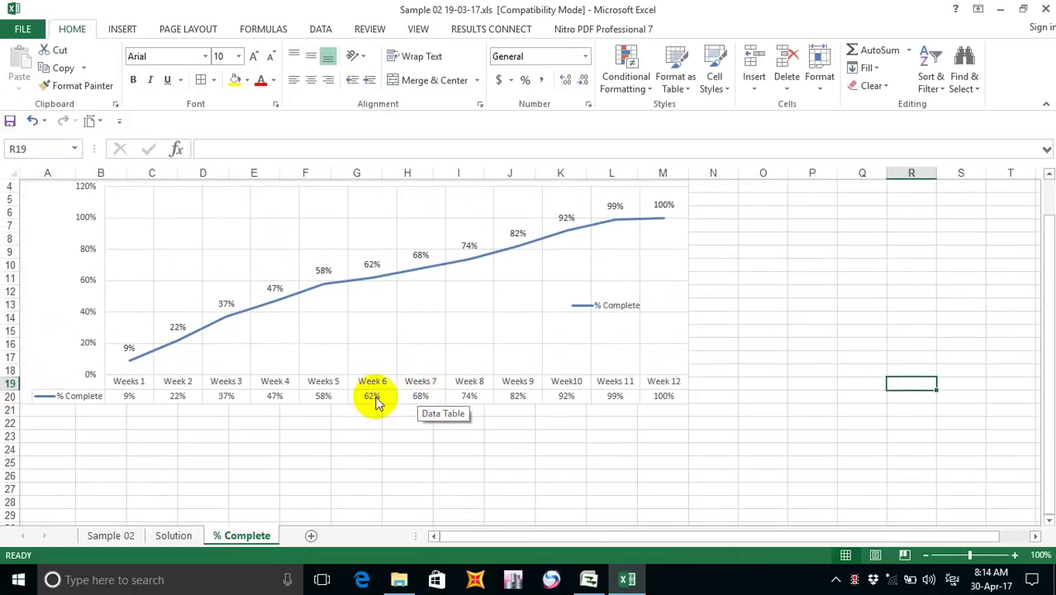
pyautogui.scroll(1, 327, 409)
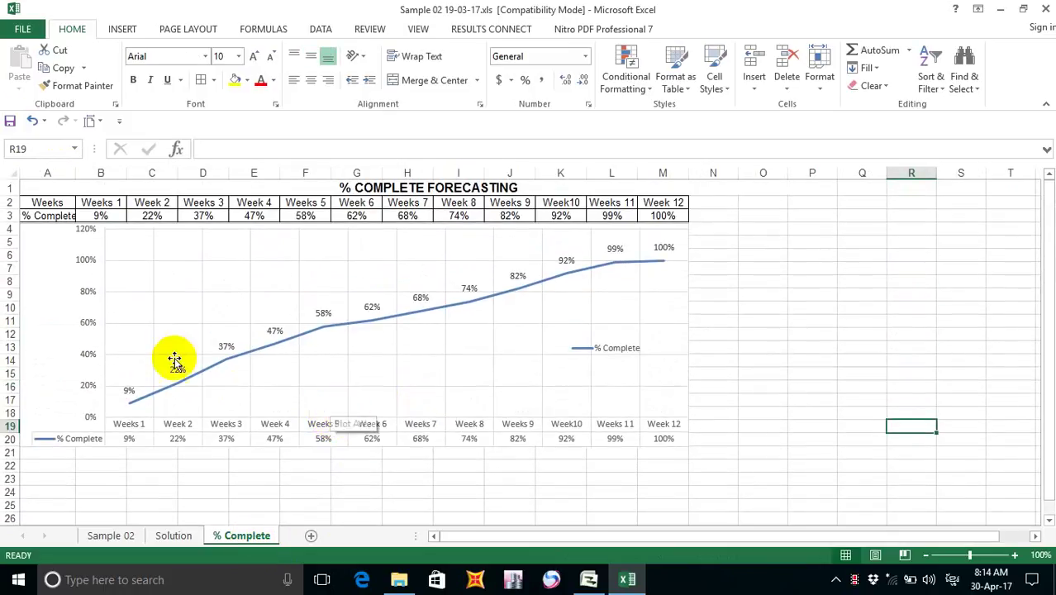
pyautogui.click(93, 244)
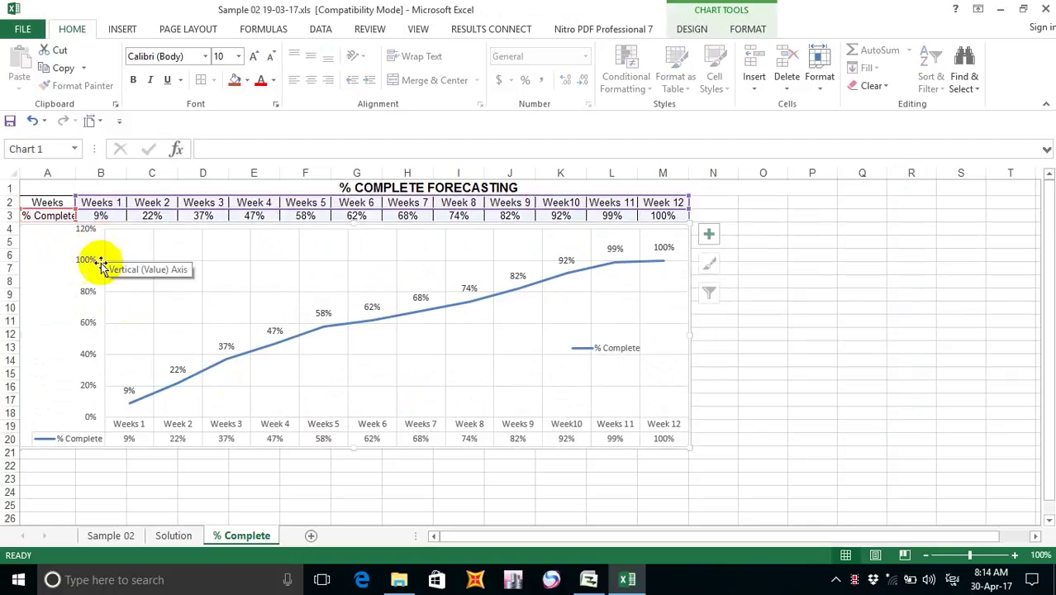
pyautogui.click(107, 307)
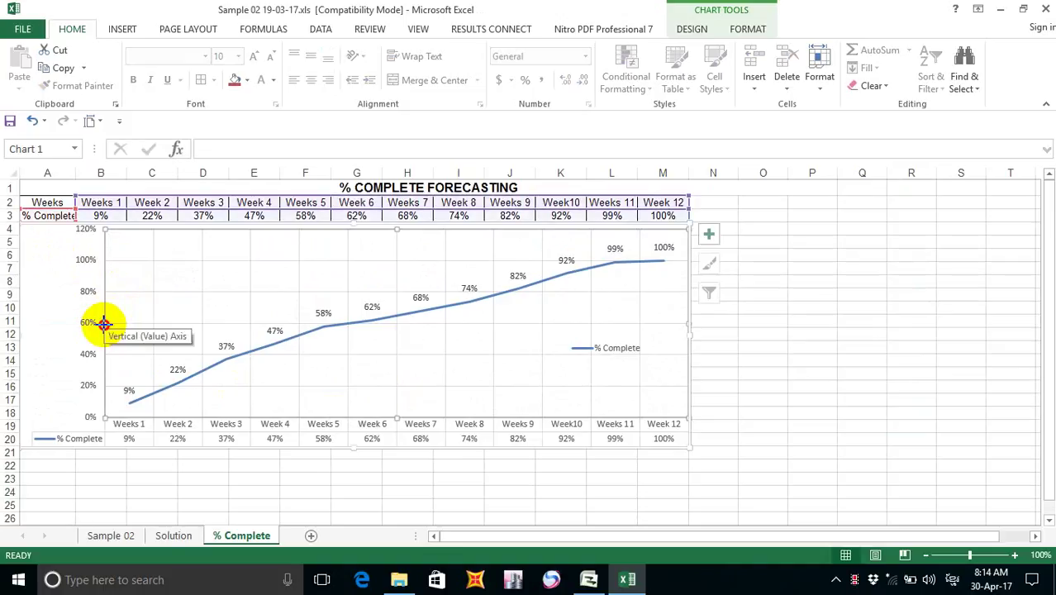
pyautogui.moveTo(103, 324); pyautogui.dragTo(77, 322)
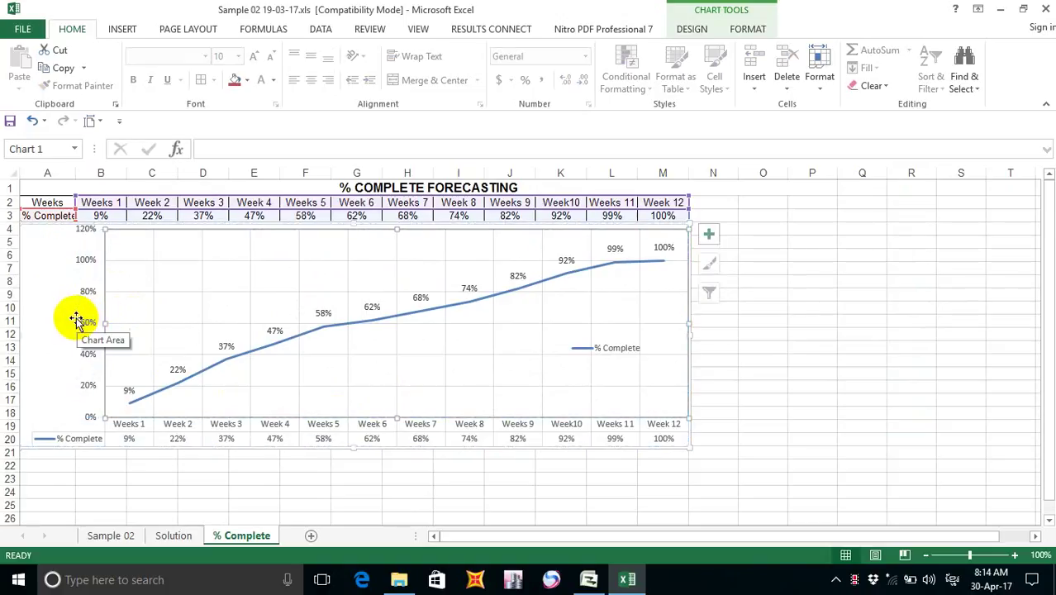
pyautogui.click(734, 385)
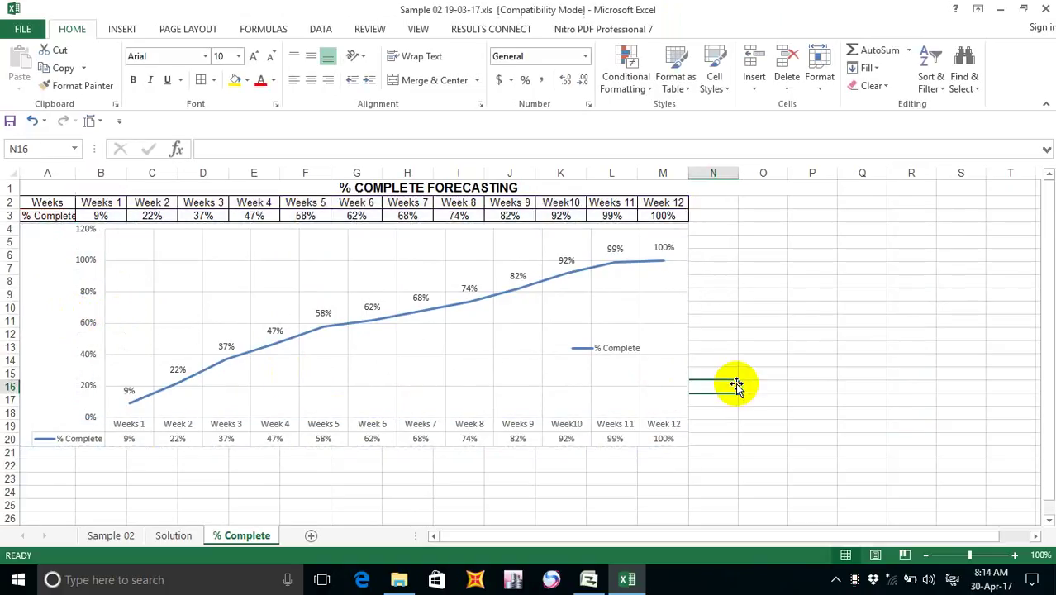
pyautogui.click(548, 384)
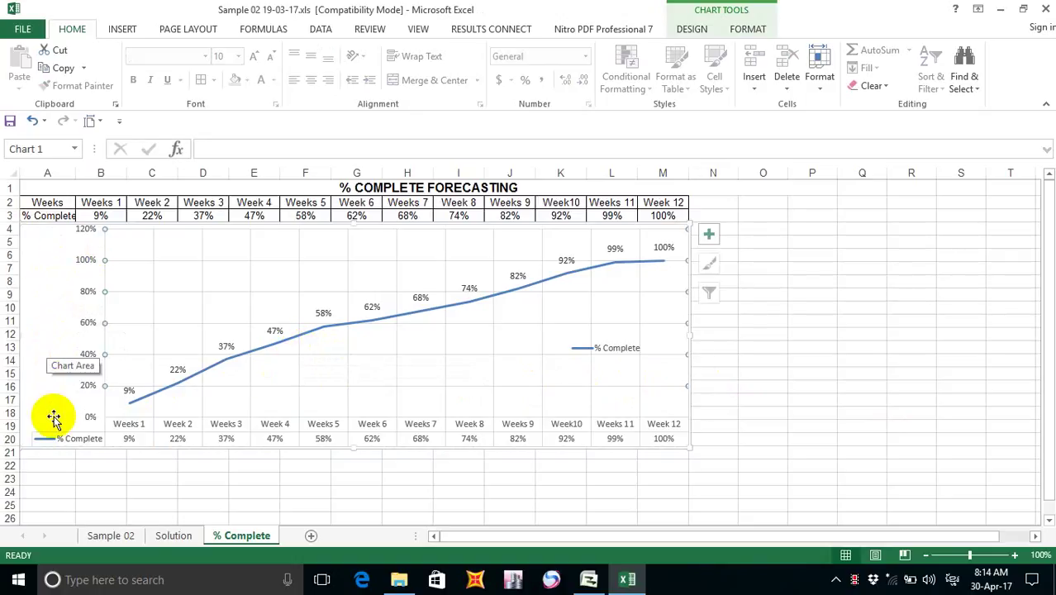
# Try to stretch the line chart's plot area leftward so it lines up with the week columns of the table above.
pyautogui.click(167, 481)
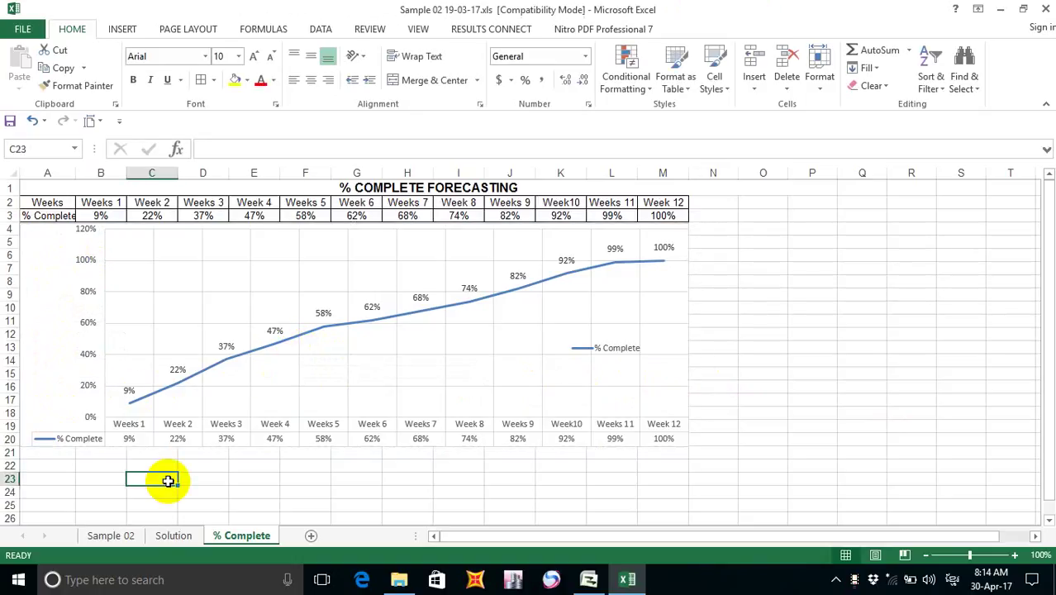
pyautogui.click(145, 311)
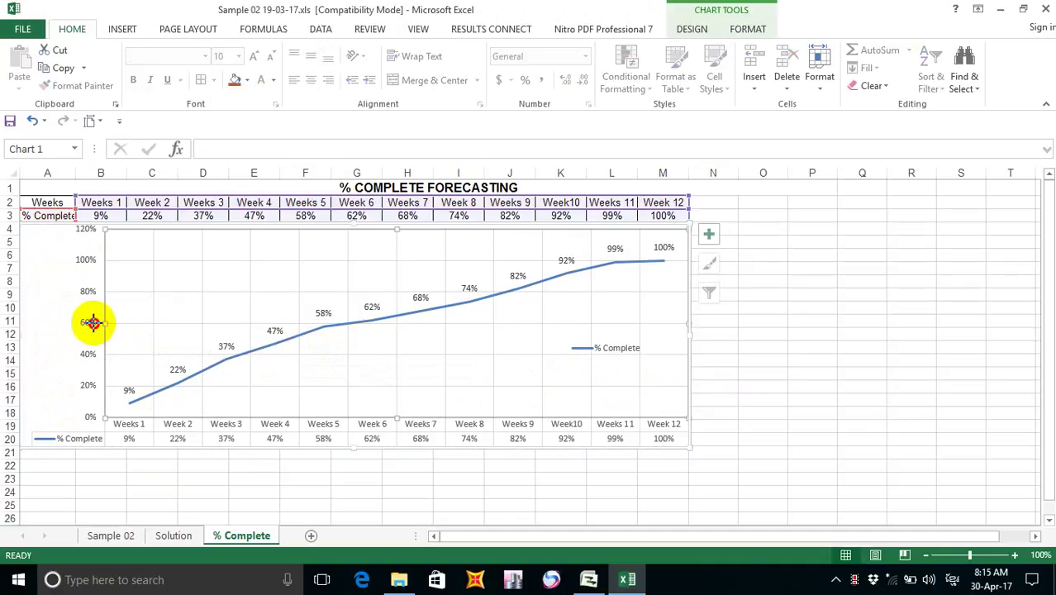
pyautogui.moveTo(77, 325); pyautogui.dragTo(91, 326)
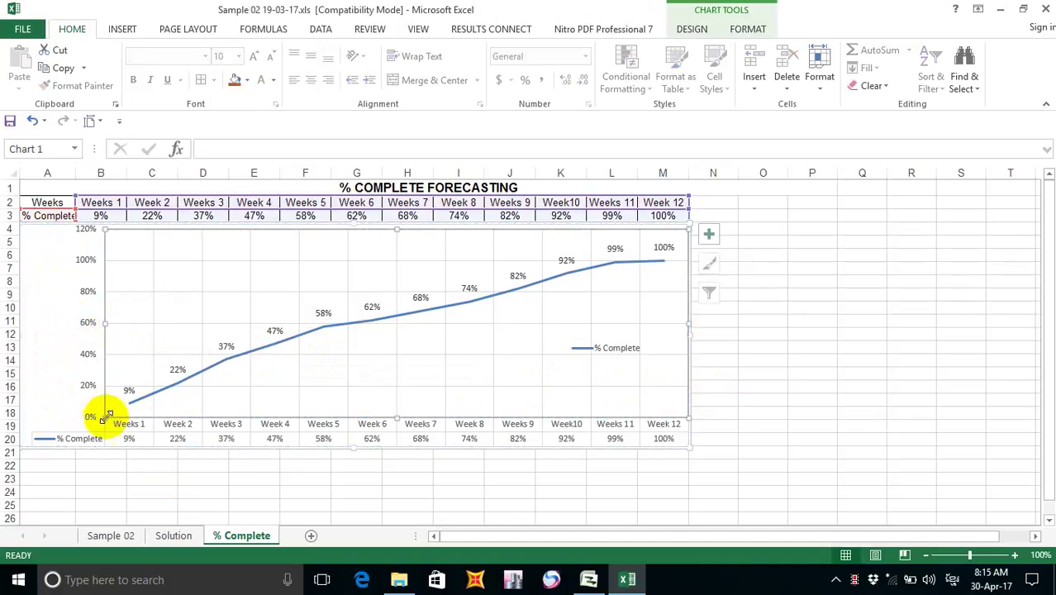
pyautogui.moveTo(105, 417); pyautogui.dragTo(73, 420)
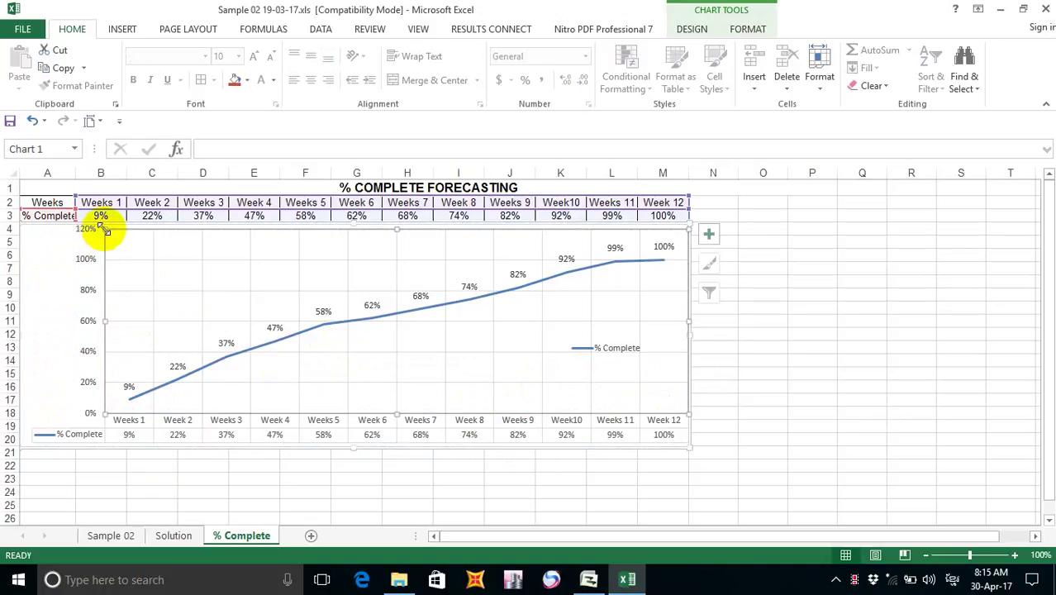
pyautogui.moveTo(105, 232); pyautogui.dragTo(77, 231)
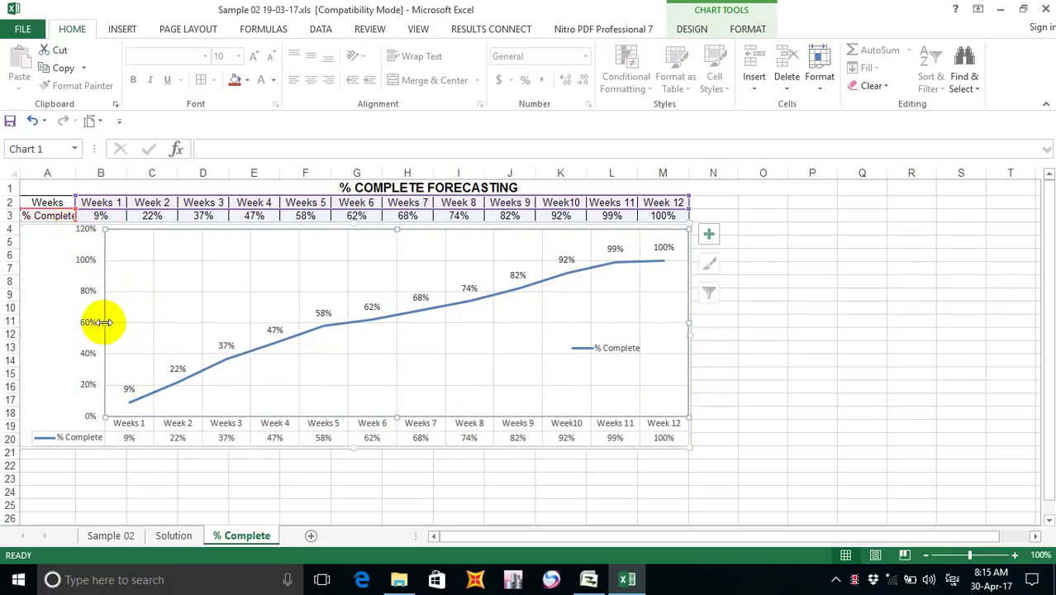
pyautogui.moveTo(104, 321); pyautogui.dragTo(75, 322)
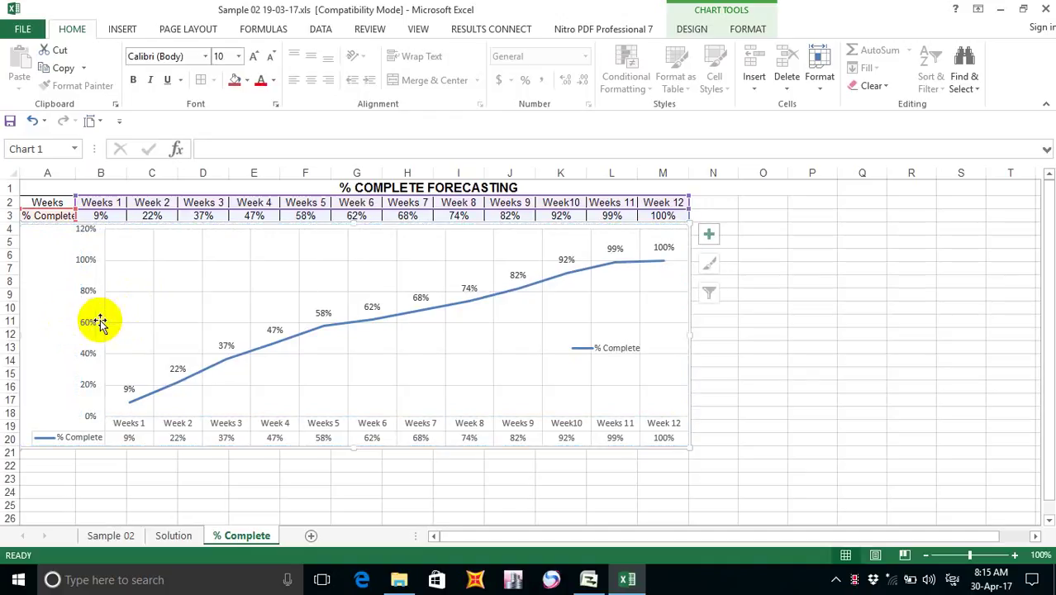
pyautogui.click(104, 323)
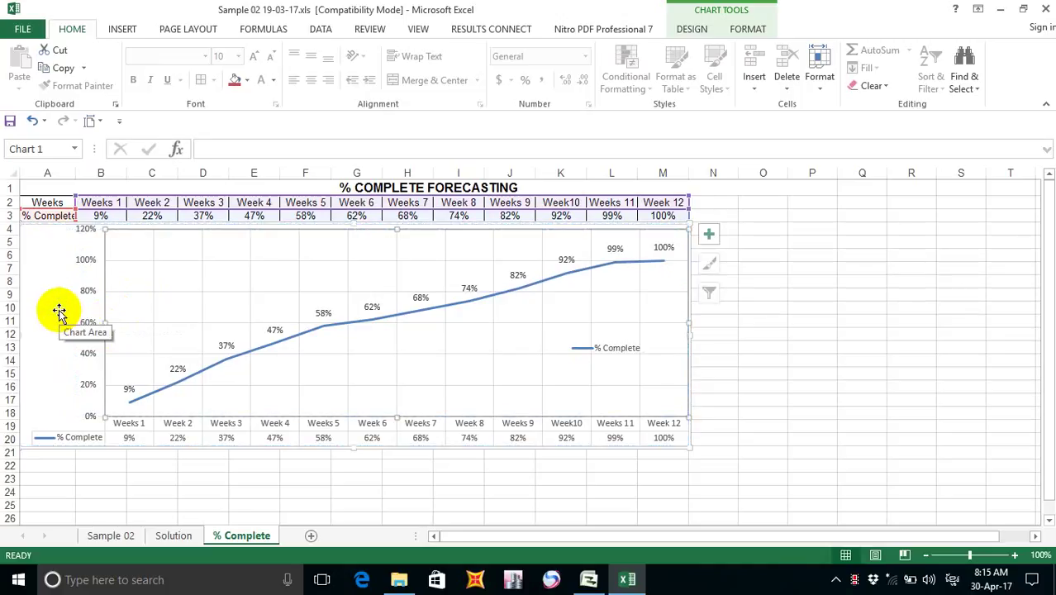
pyautogui.hotkey('ctrl', 'c')
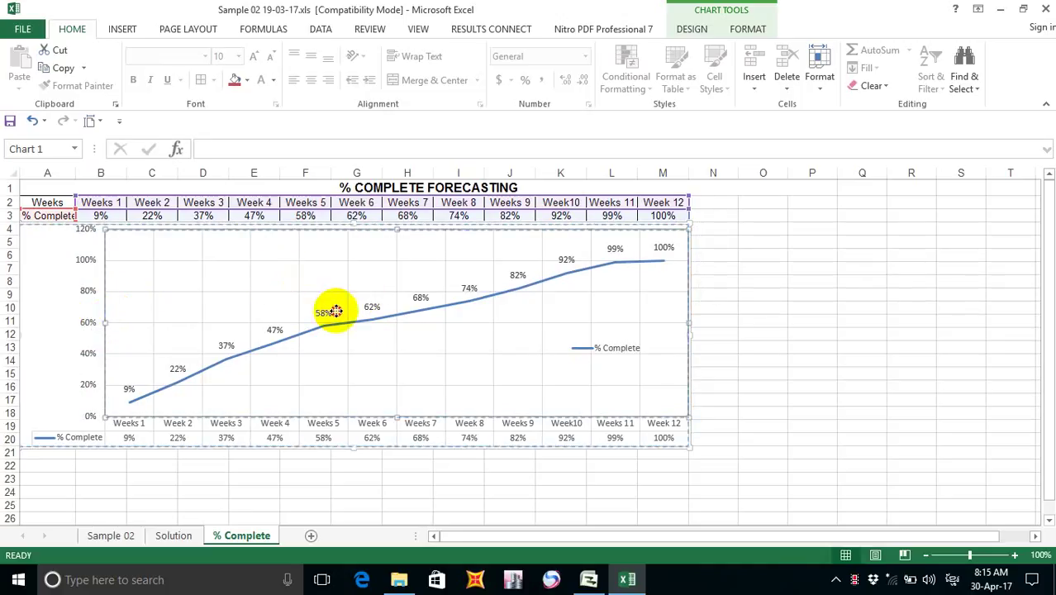
pyautogui.click(336, 312)
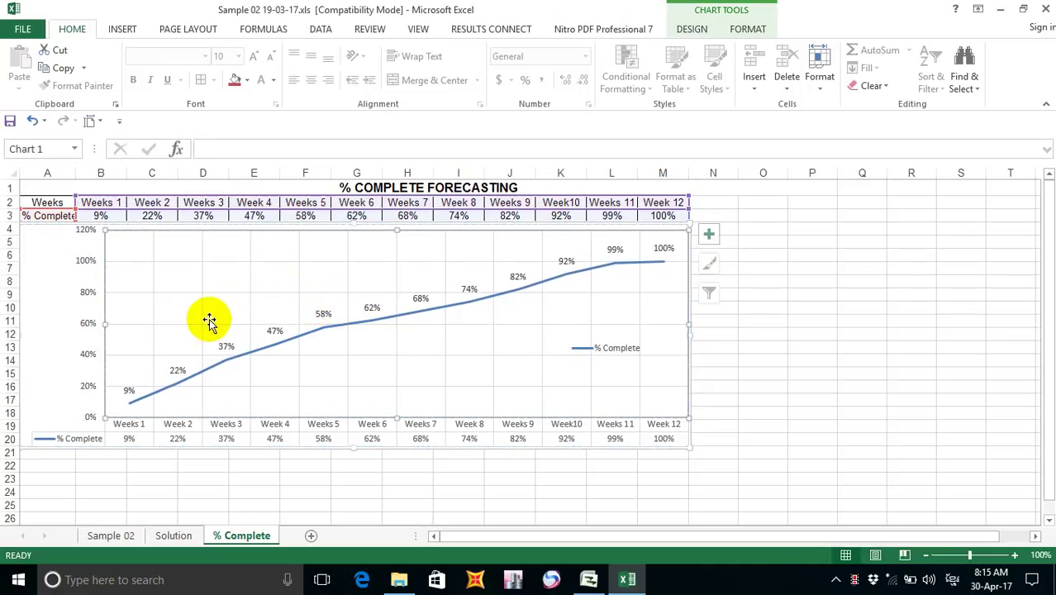
pyautogui.click(687, 448)
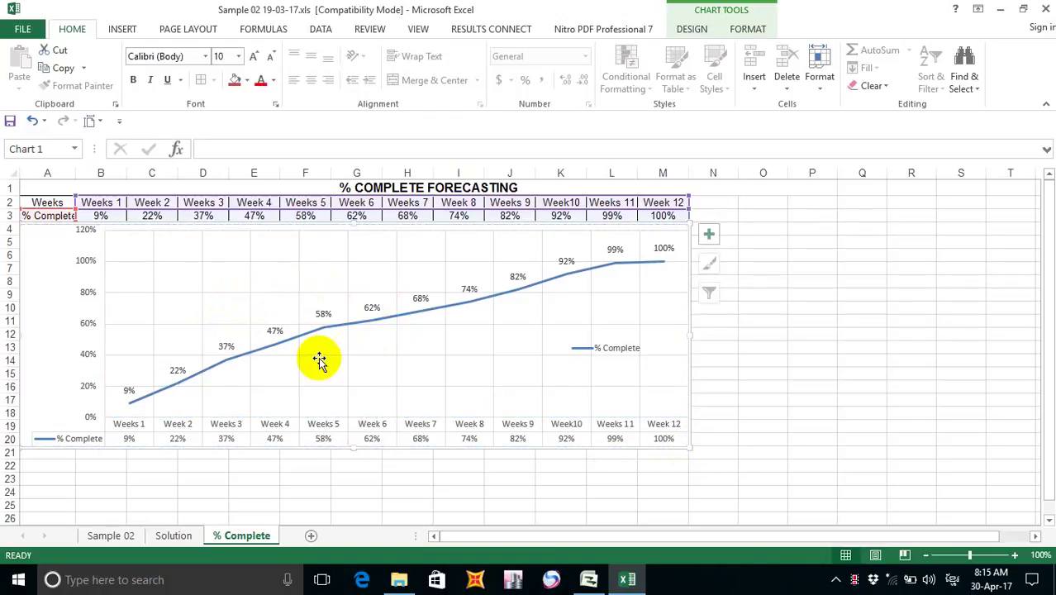
# Resize columns A through M together to a uniform, slightly wider width.
pyautogui.moveTo(43, 172)
pyautogui.mouseDown()
pyautogui.moveTo(582, 177)
pyautogui.moveTo(686, 190)
pyautogui.moveTo(681, 169)
pyautogui.mouseUp()
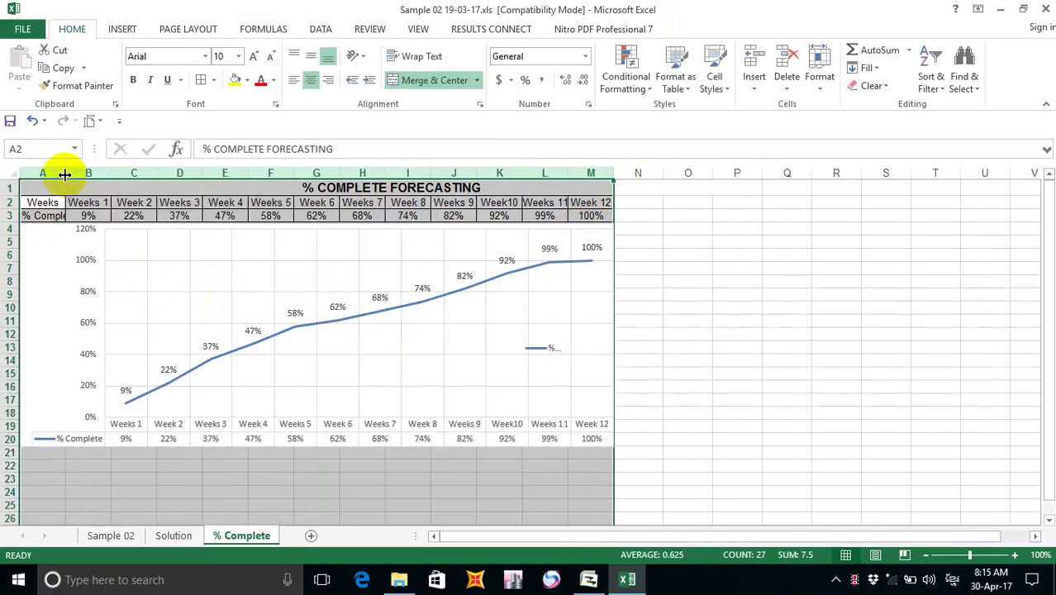
pyautogui.moveTo(65, 172); pyautogui.dragTo(97, 170)
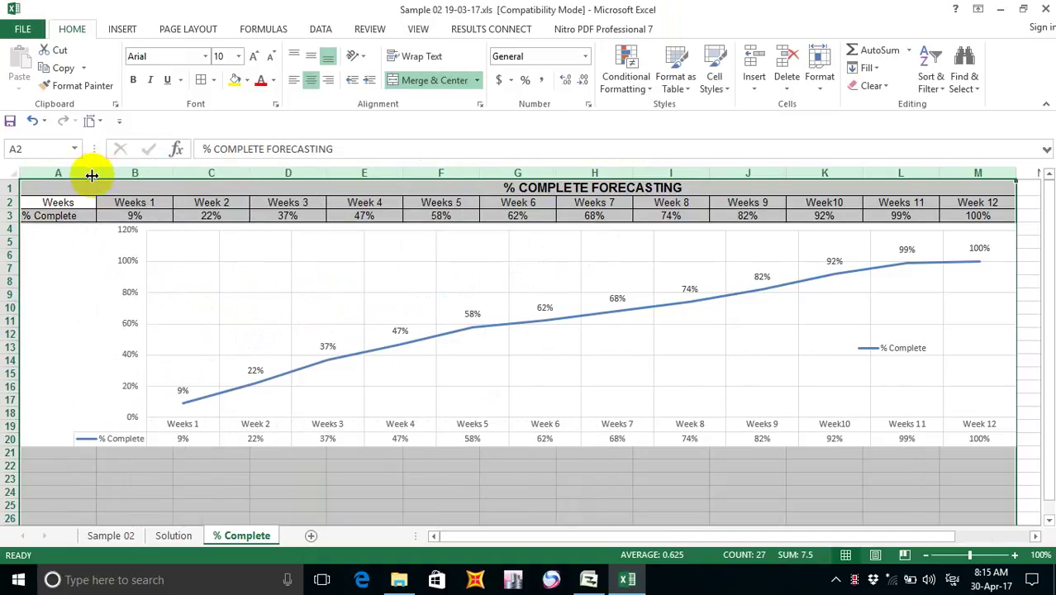
pyautogui.moveTo(91, 175); pyautogui.dragTo(67, 175)
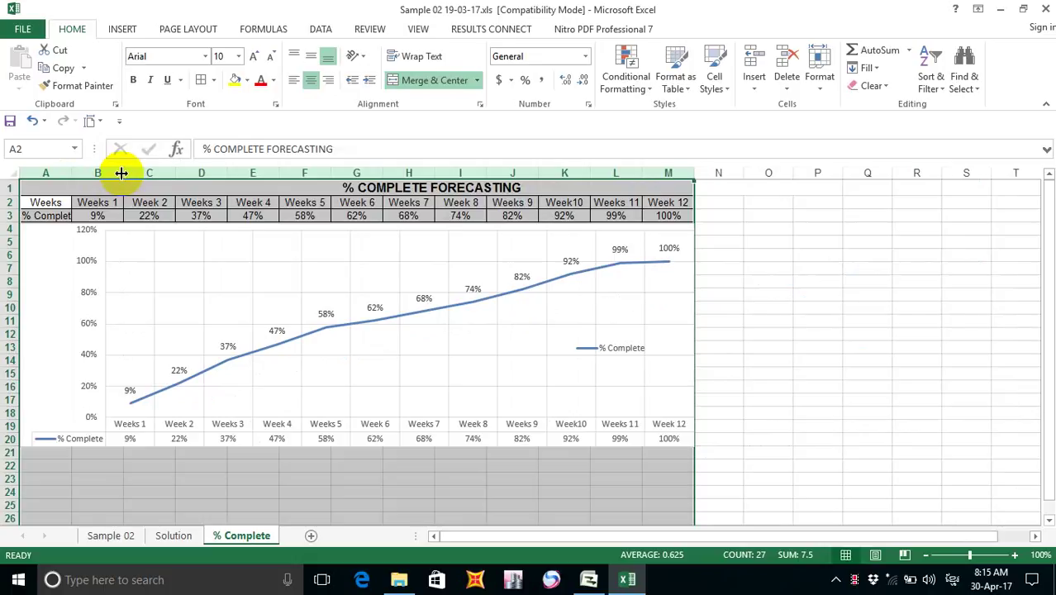
pyautogui.moveTo(120, 173); pyautogui.dragTo(123, 173)
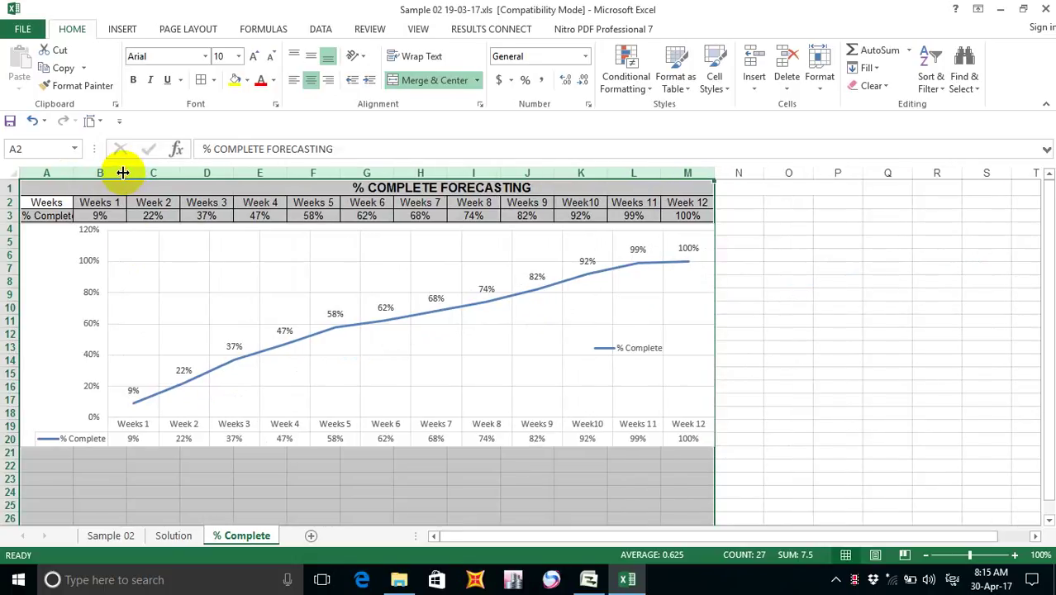
# Extend the plot area's left edge slightly and enlarge the chart to just past column N and down to row 22.
pyautogui.click(175, 293)
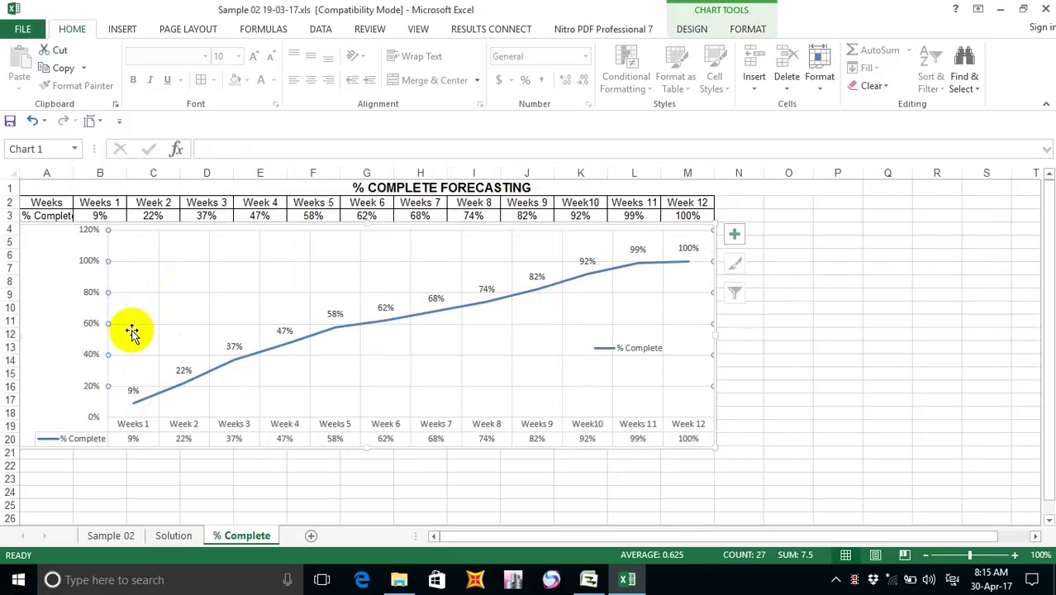
pyautogui.click(133, 332)
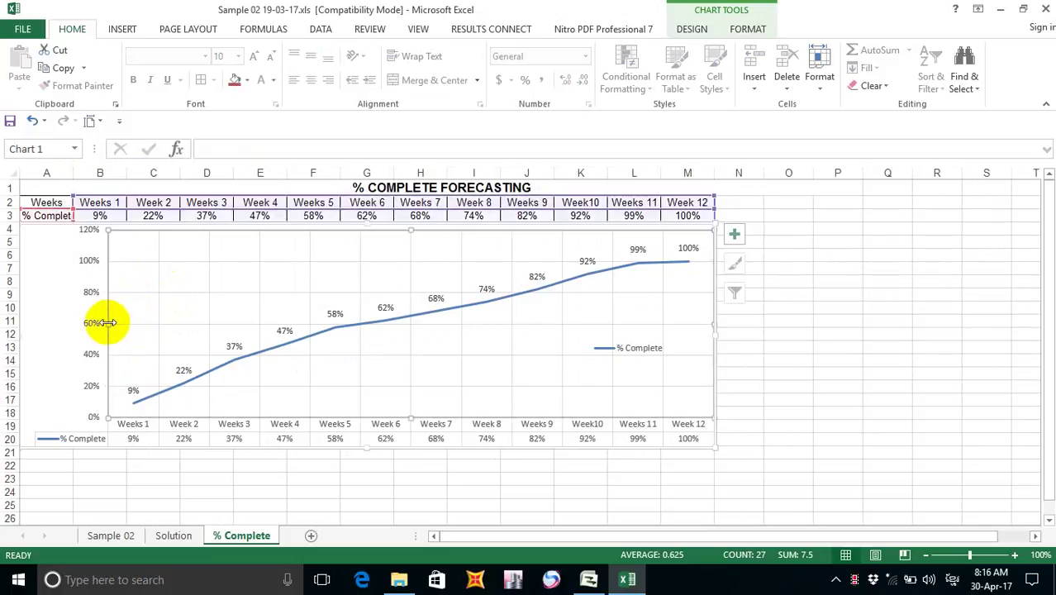
pyautogui.moveTo(106, 323); pyautogui.dragTo(85, 324)
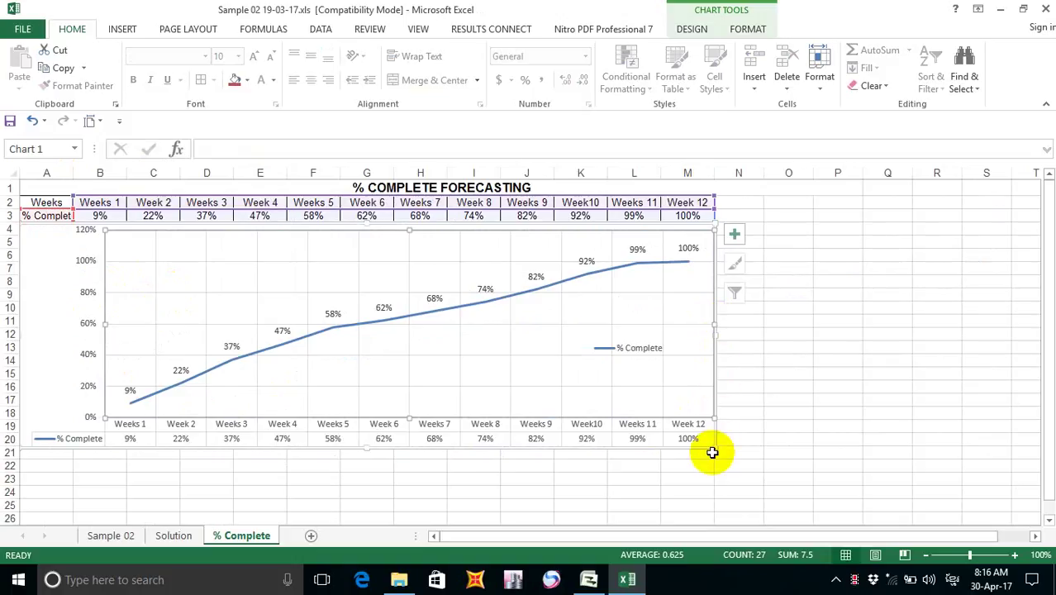
pyautogui.moveTo(716, 447); pyautogui.dragTo(769, 469)
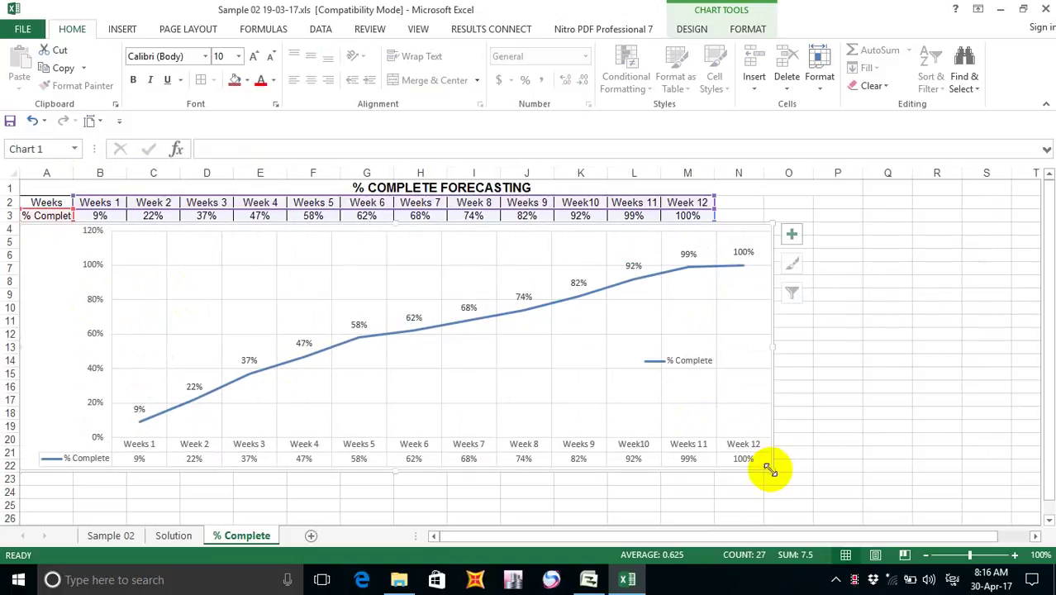
# Reposition the plot area at the left limit of the enlarged chart and span it to the chart's right edge.
pyautogui.click(741, 416)
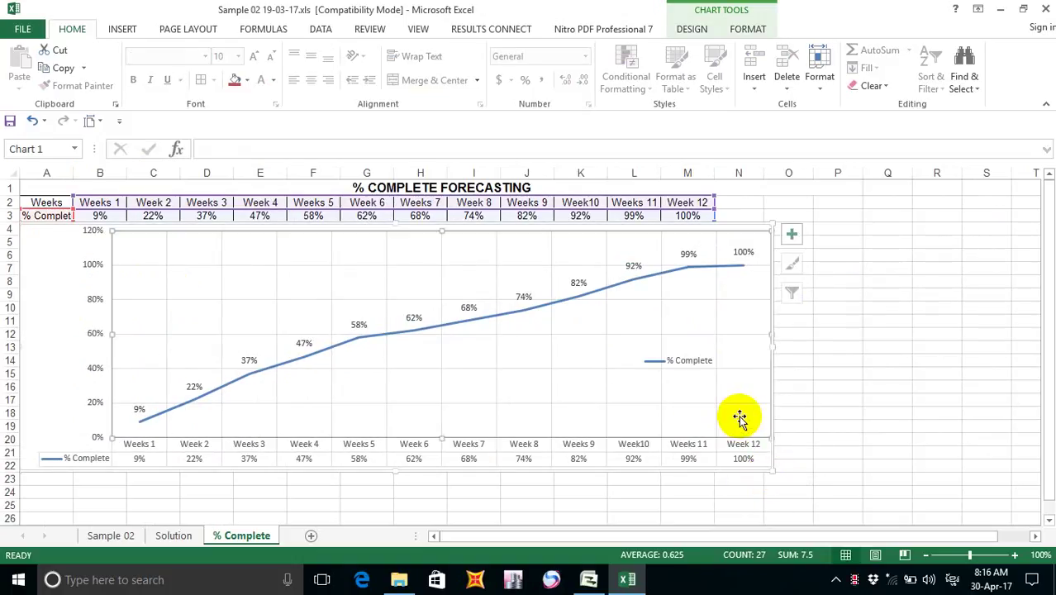
pyautogui.moveTo(768, 436); pyautogui.dragTo(716, 424)
pyautogui.click(264, 328)
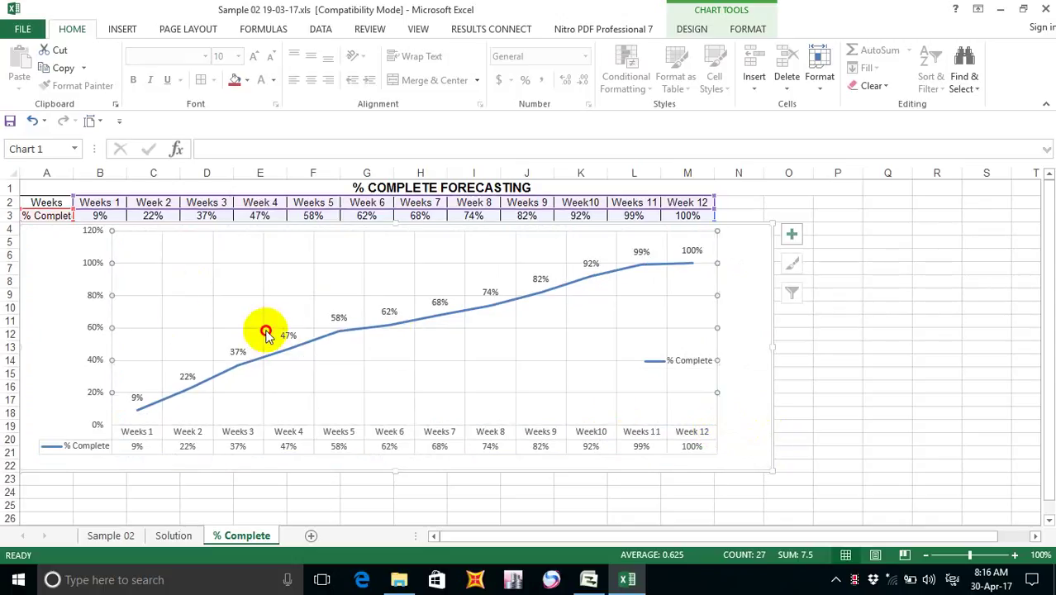
pyautogui.moveTo(287, 312); pyautogui.dragTo(447, 302)
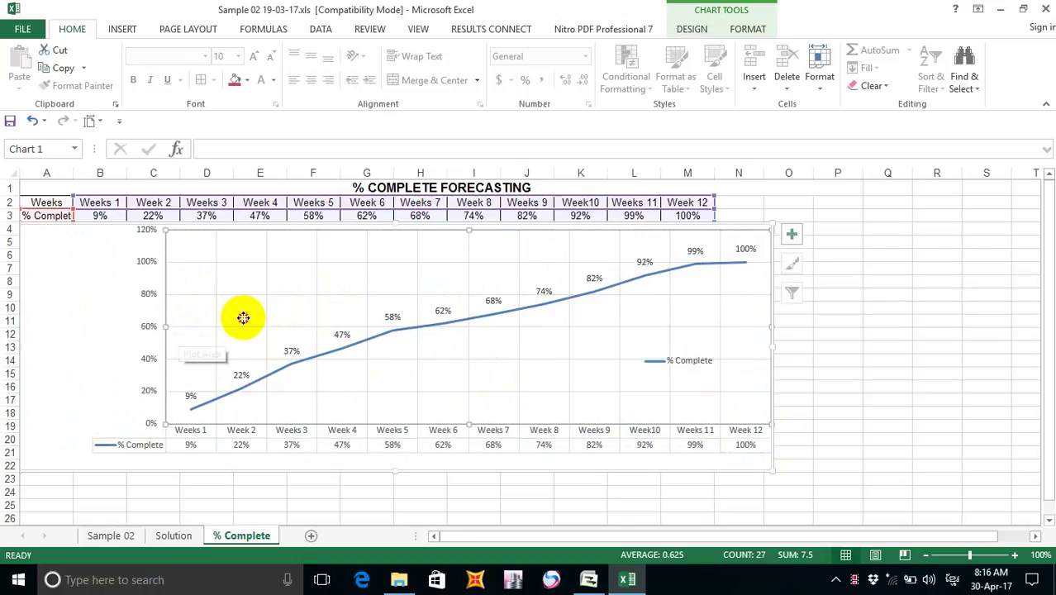
pyautogui.moveTo(259, 316); pyautogui.dragTo(181, 320)
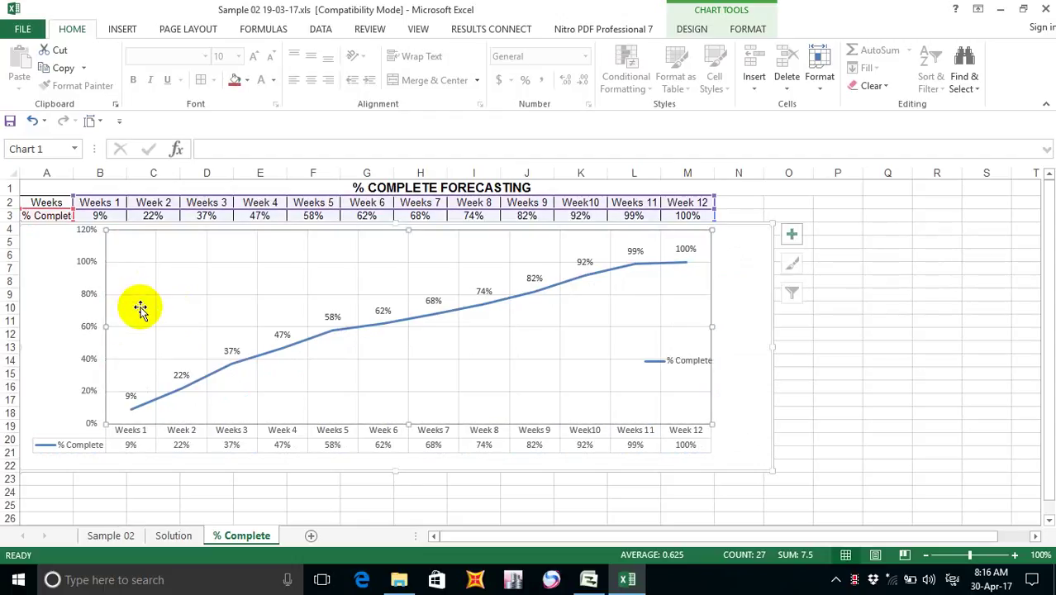
pyautogui.moveTo(105, 324); pyautogui.dragTo(56, 324)
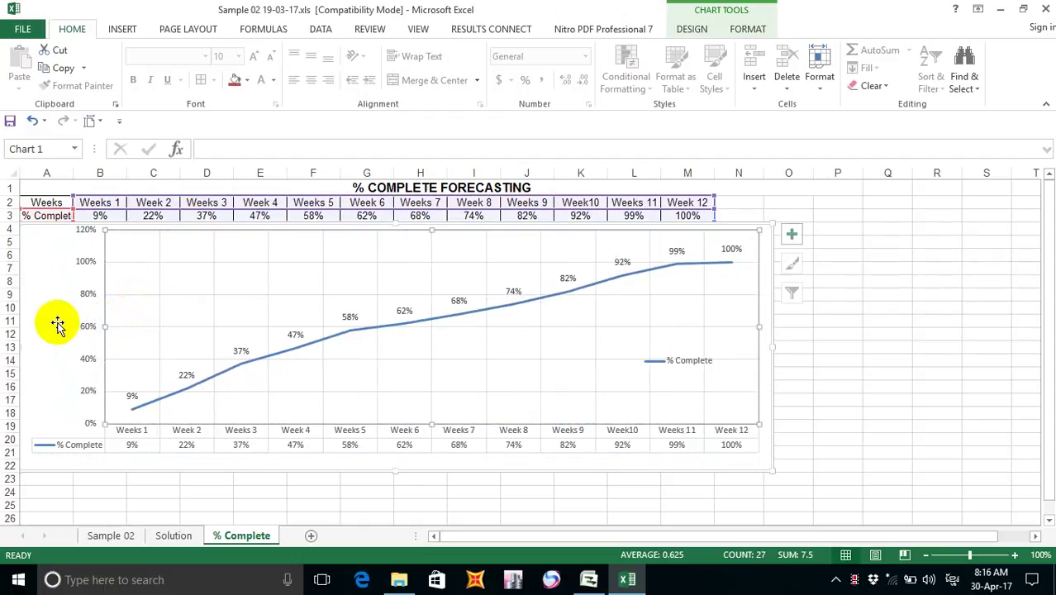
pyautogui.moveTo(100, 236); pyautogui.dragTo(52, 229)
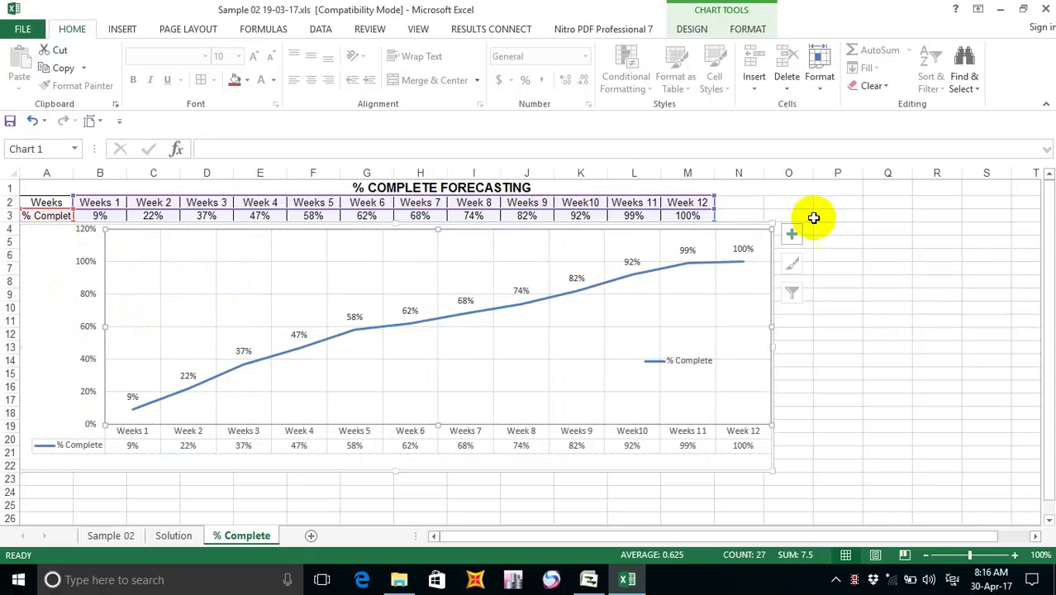
# Reset the chart's gridlines to the default horizontal ones only, removing the vertical gridlines and keeping error bars off.
pyautogui.click(792, 237)
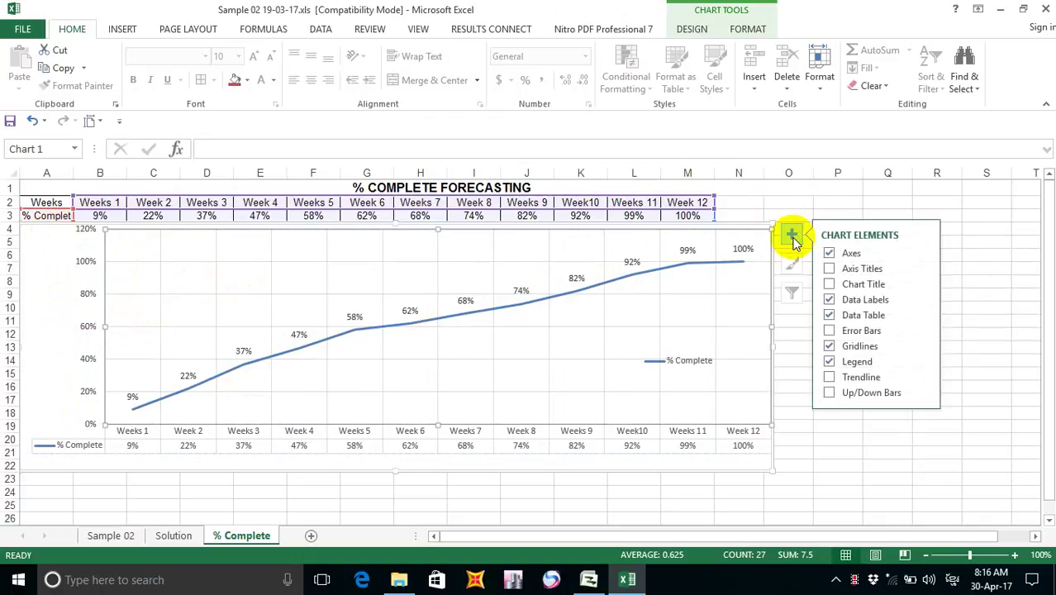
pyautogui.click(835, 256)
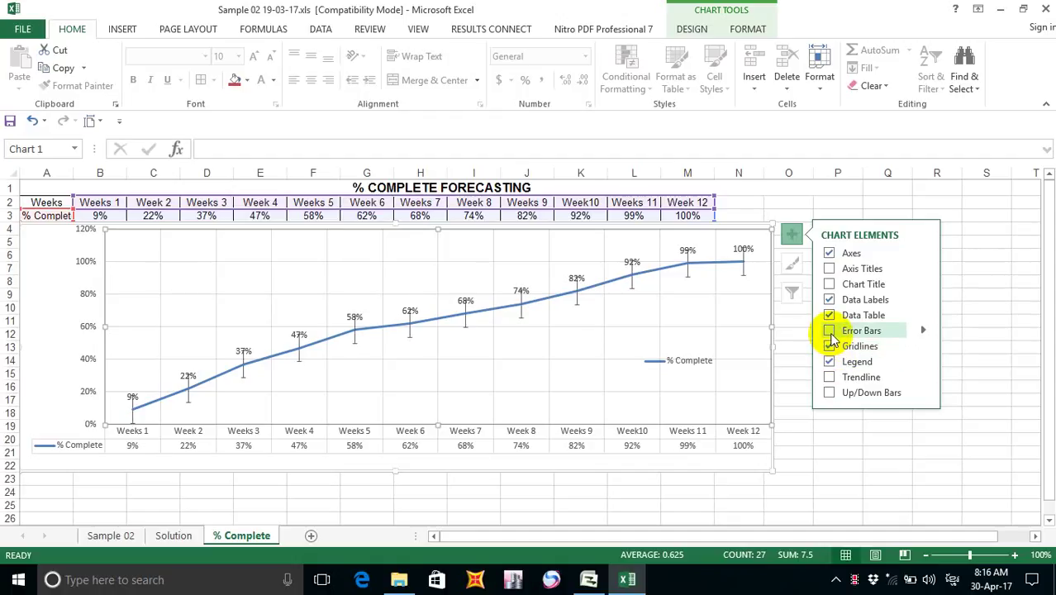
pyautogui.click(830, 347)
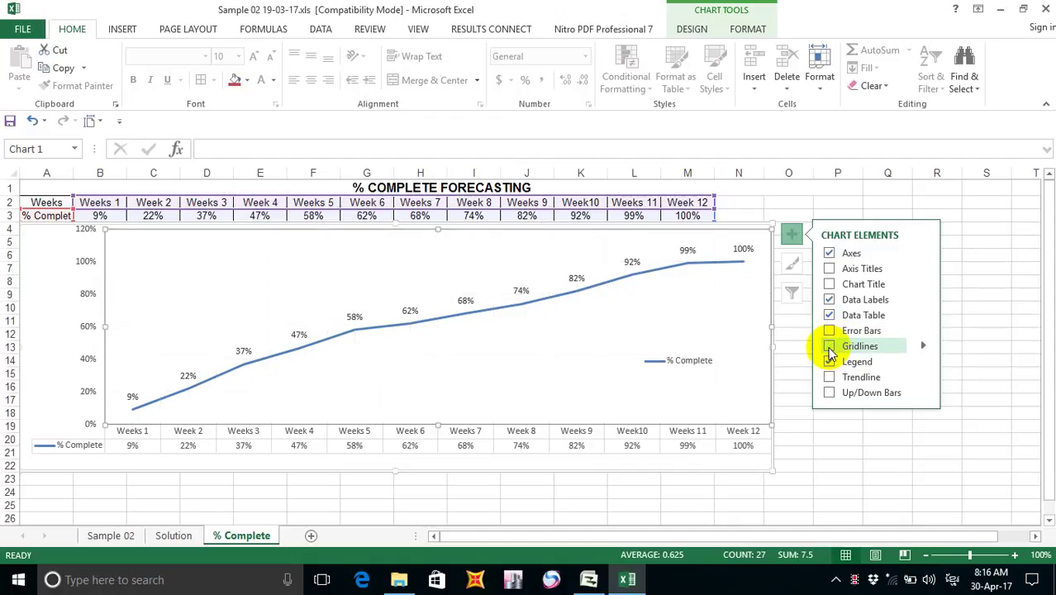
pyautogui.click(830, 347)
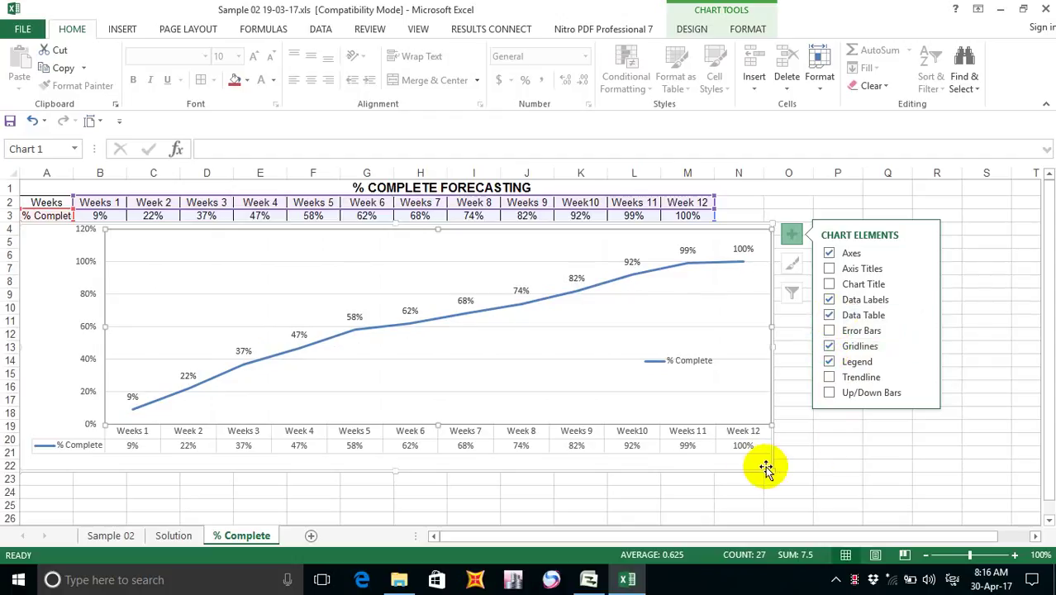
pyautogui.rightClick(537, 423)
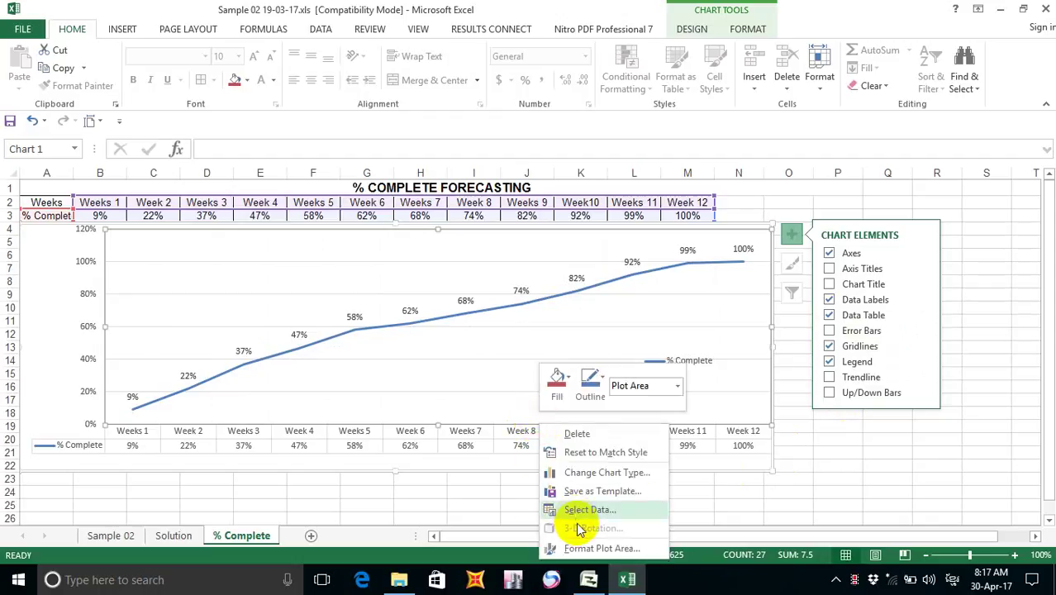
pyautogui.click(466, 433)
pyautogui.rightClick(466, 435)
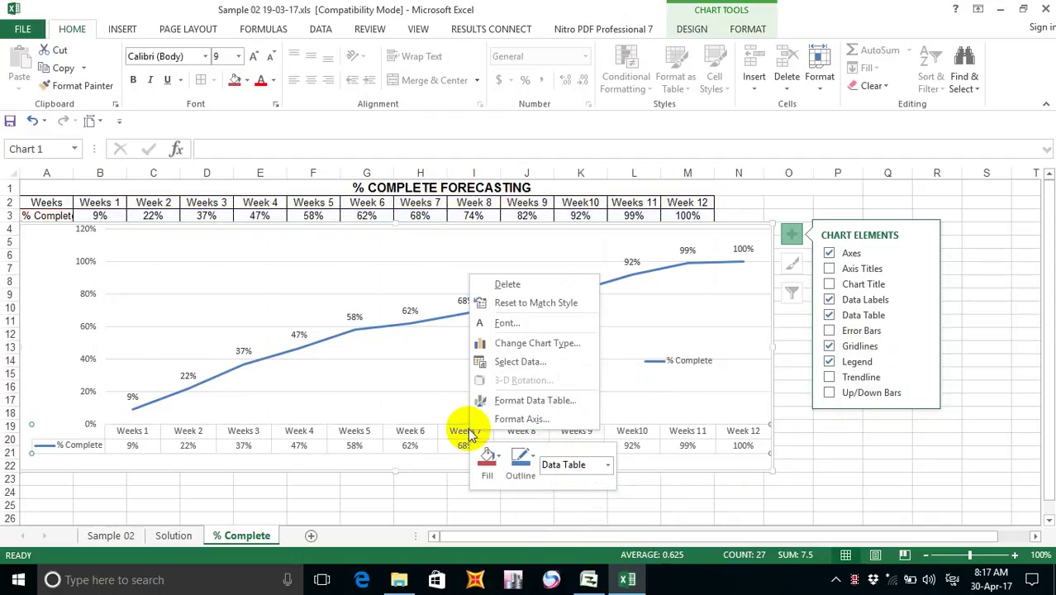
pyautogui.click(410, 437)
pyautogui.rightClick(410, 442)
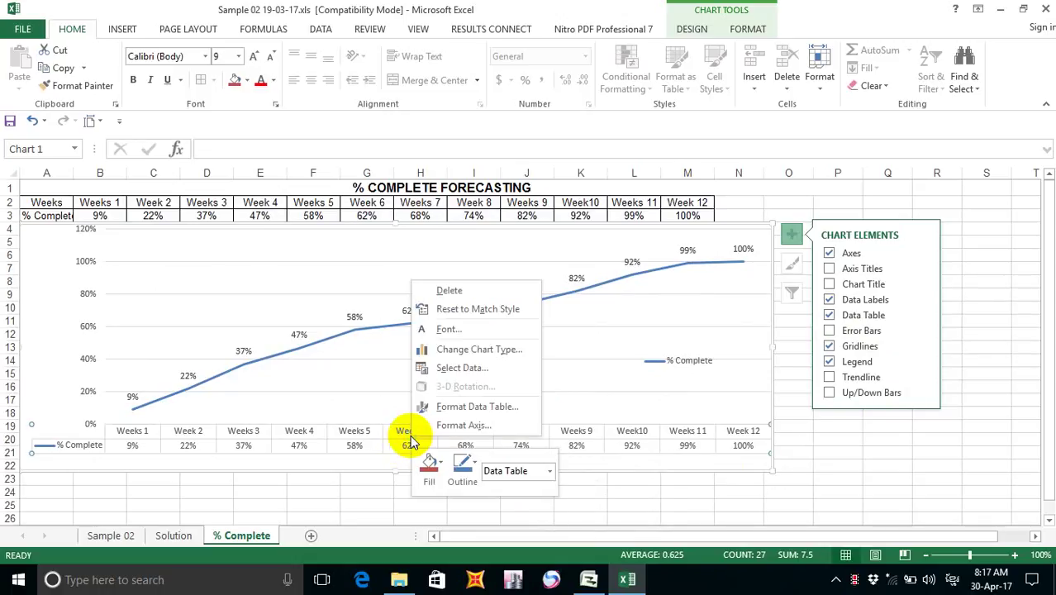
pyautogui.click(370, 413)
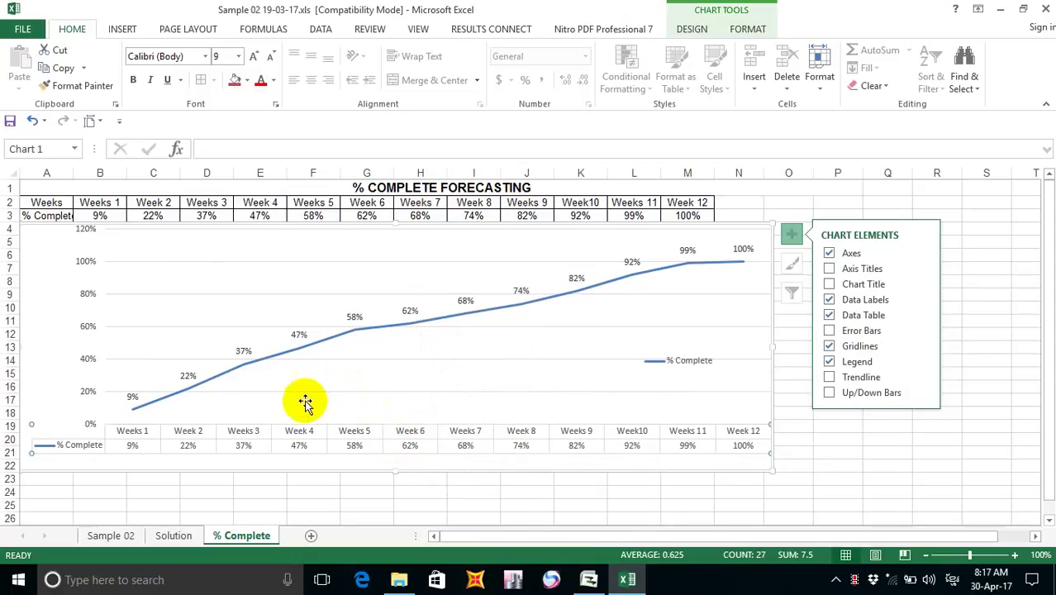
# Stretch the plot area down to the chart's lower edge and narrow it to end at about column M's right edge.
pyautogui.click(355, 357)
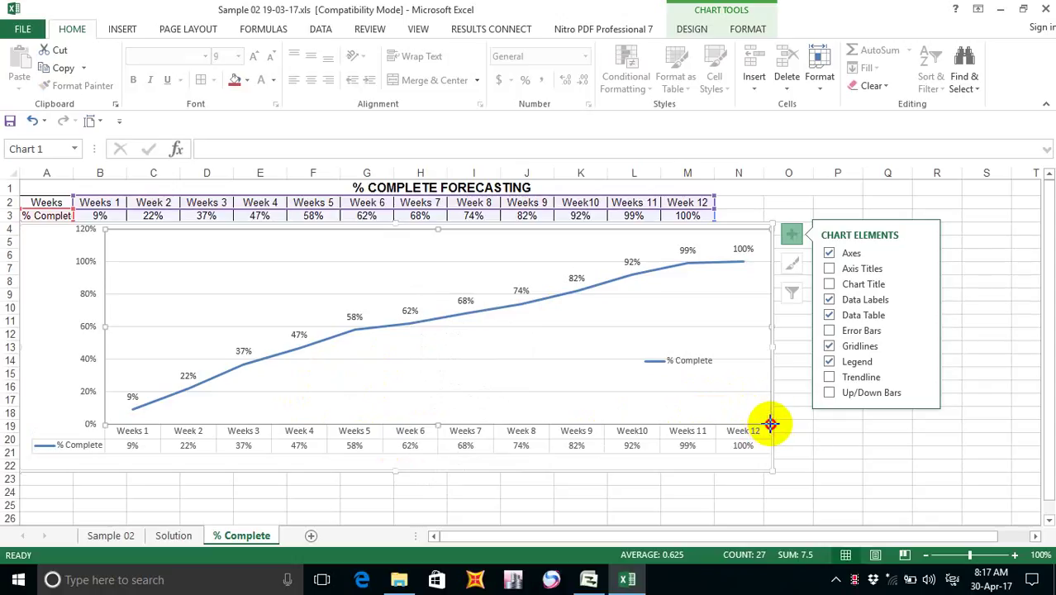
pyautogui.moveTo(771, 425); pyautogui.dragTo(770, 471)
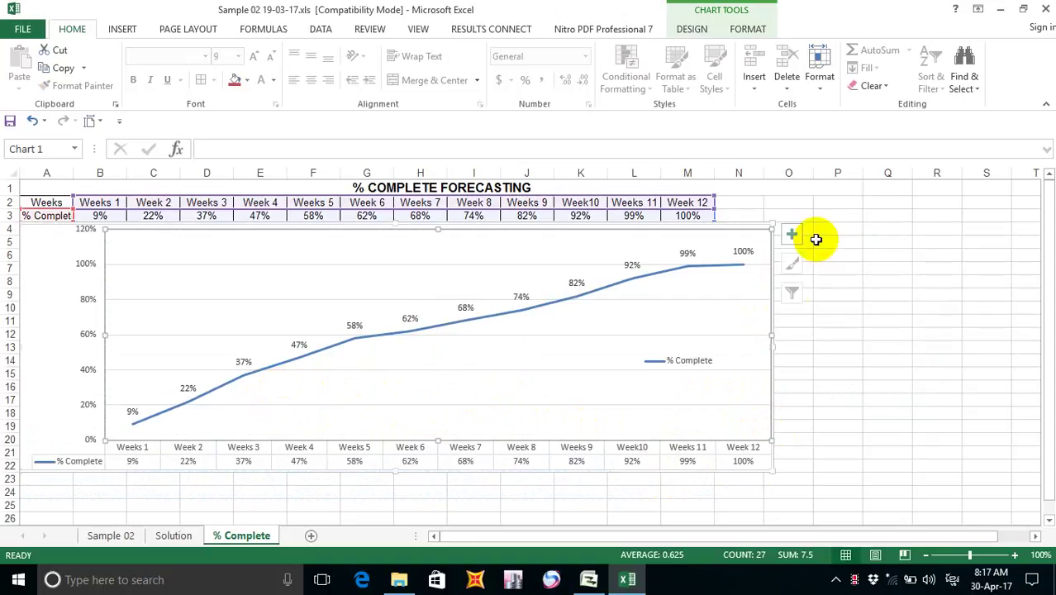
pyautogui.moveTo(771, 334); pyautogui.dragTo(712, 334)
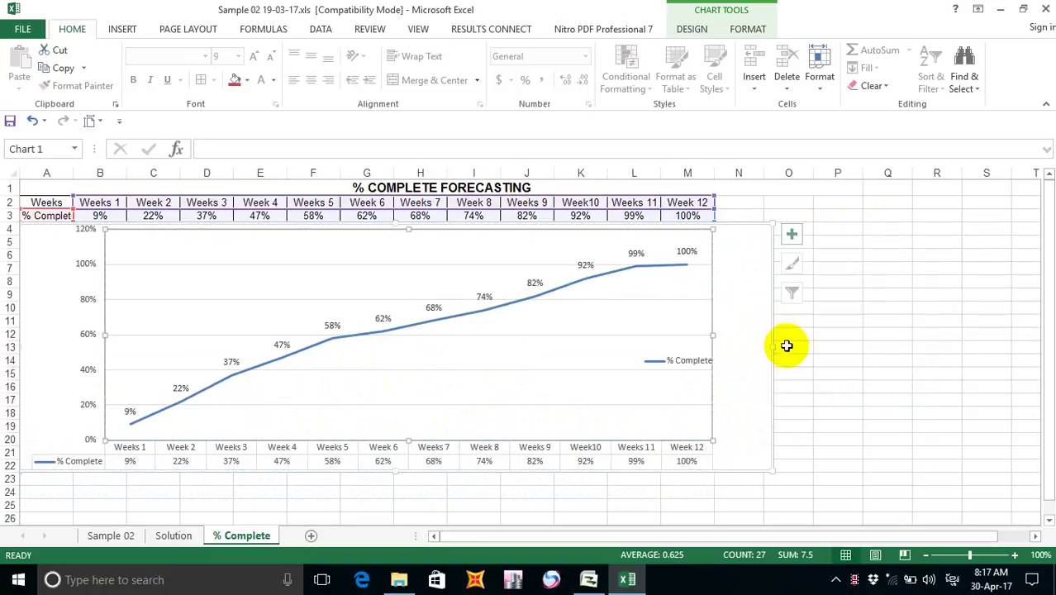
# Narrow the chart to end at column M's right edge and extend the plot area to the chart's right edge.
pyautogui.moveTo(773, 347); pyautogui.dragTo(716, 338)
pyautogui.click(797, 352)
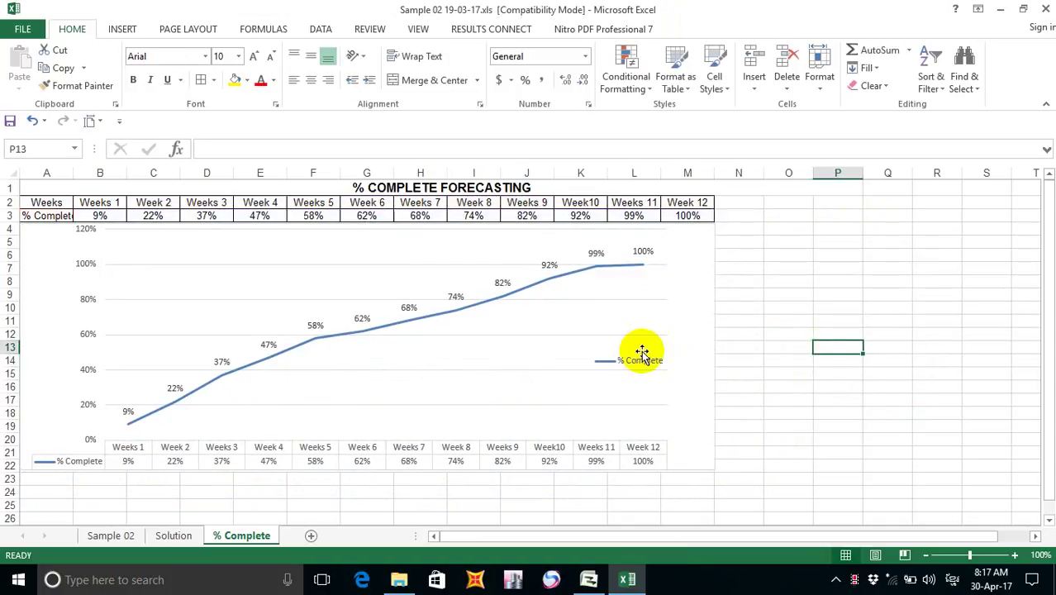
pyautogui.click(587, 349)
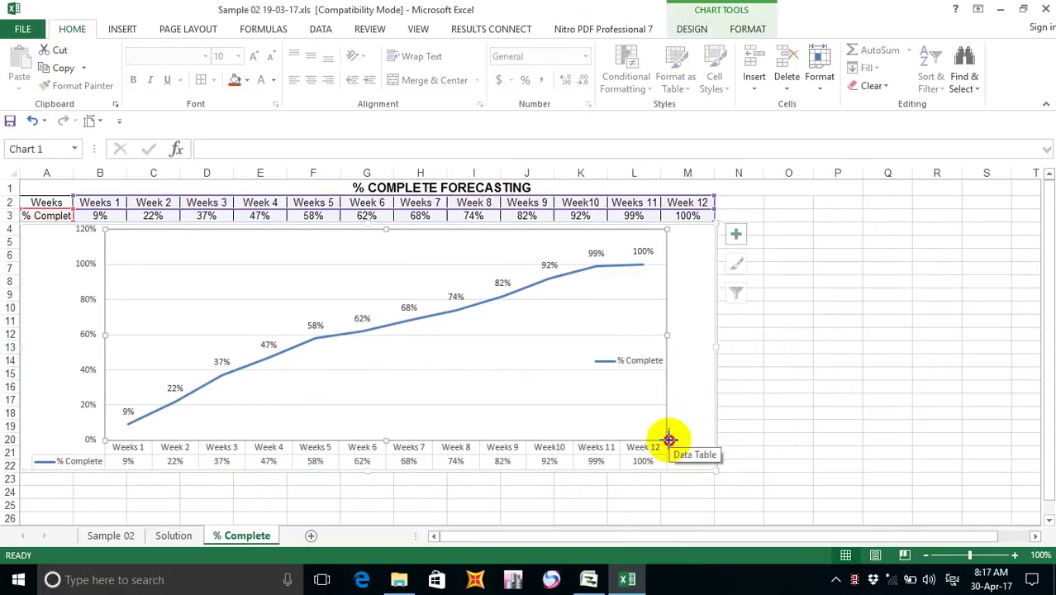
pyautogui.moveTo(669, 439); pyautogui.dragTo(717, 469)
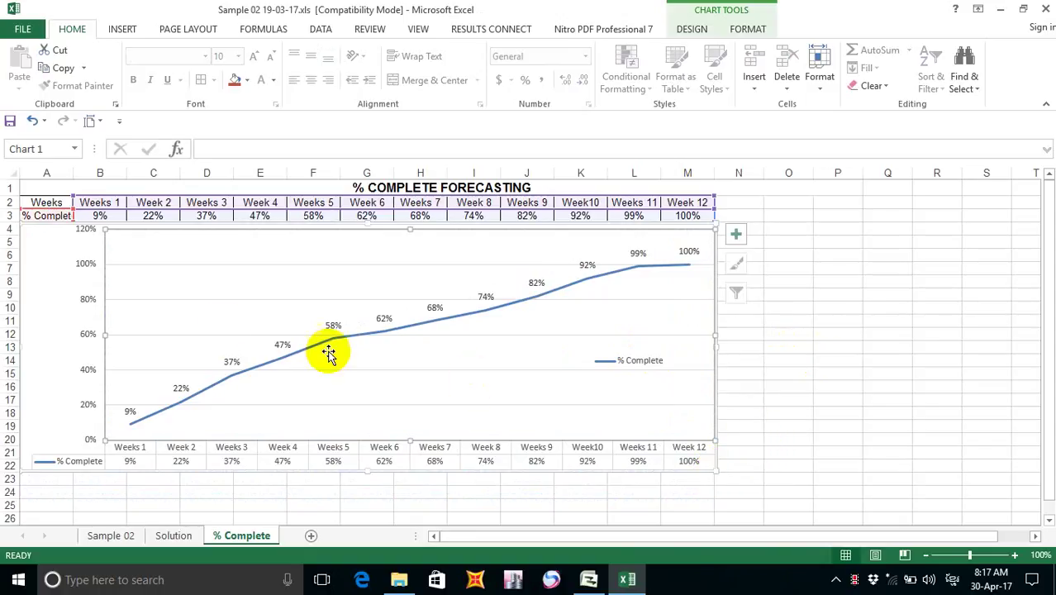
# Set column A's width to 10.
pyautogui.click(62, 339)
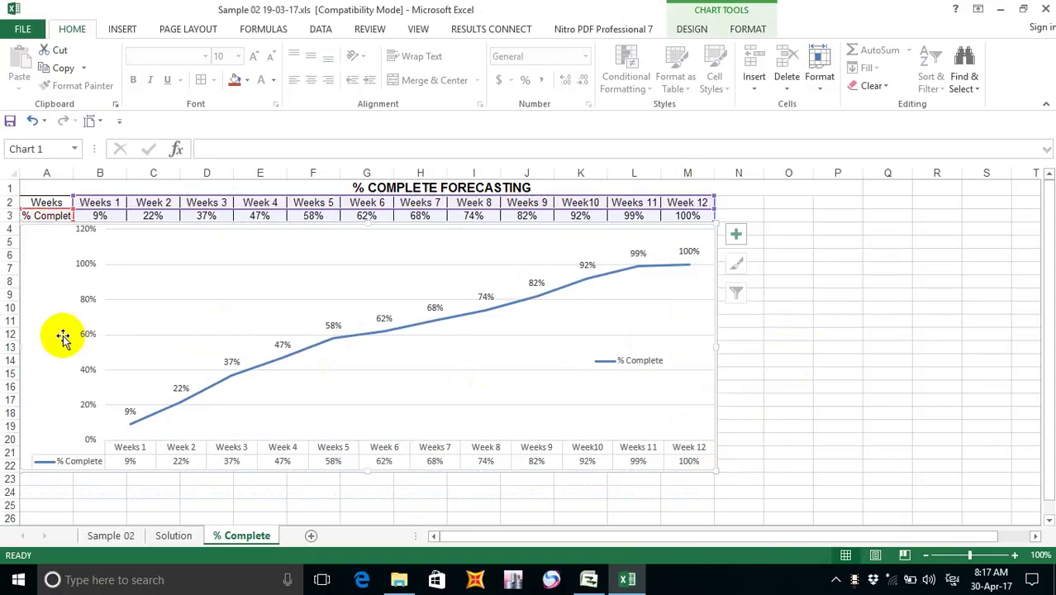
pyautogui.click(50, 171)
pyautogui.rightClick(53, 172)
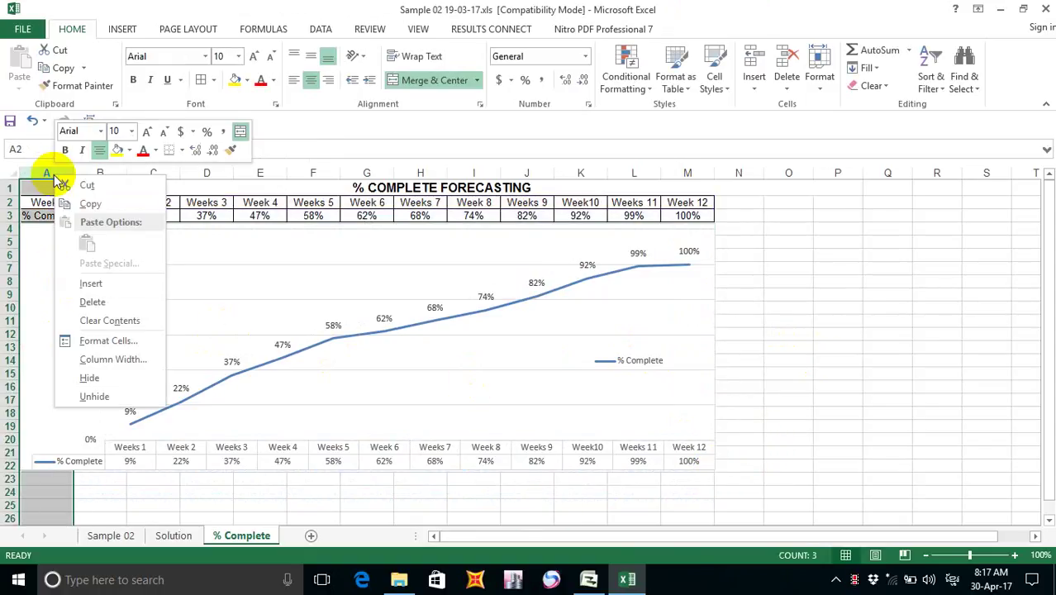
pyautogui.click(130, 360)
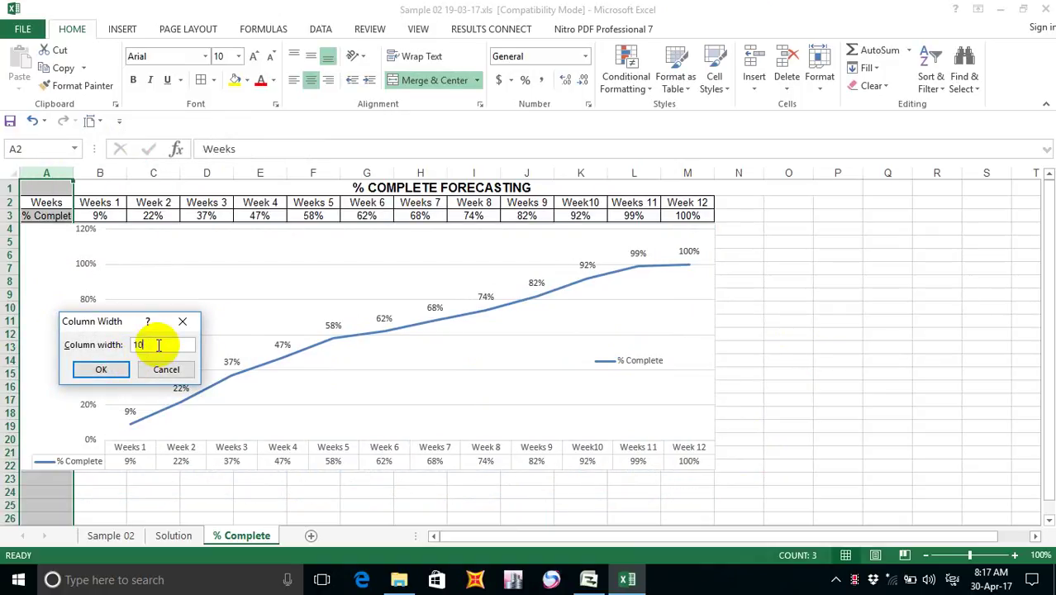
pyautogui.click(120, 371)
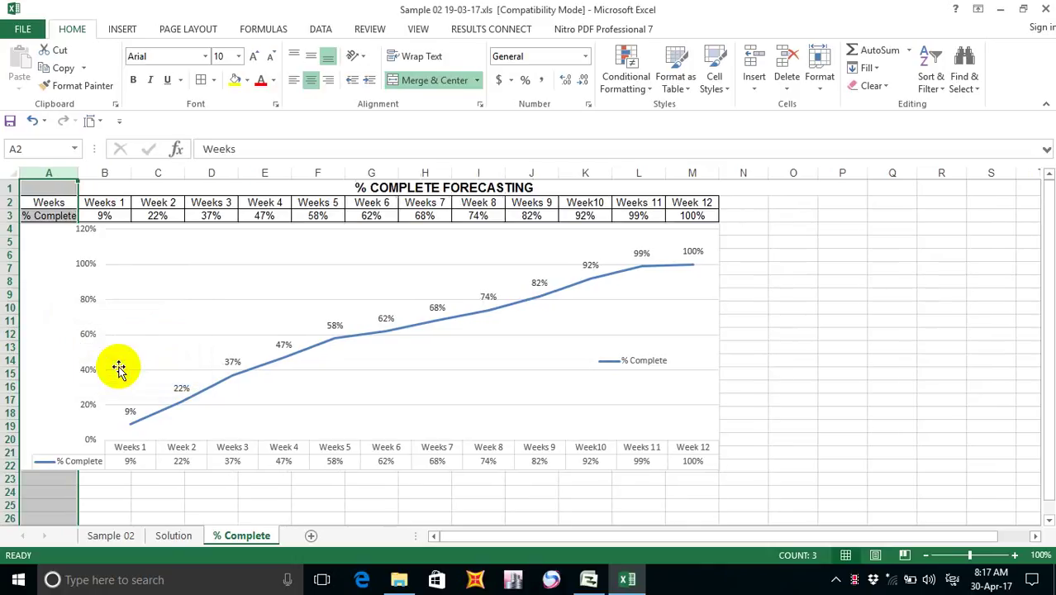
# Examine the commands offered for the chart's data table and chart area, looking for a way to adjust the table.
pyautogui.click(56, 332)
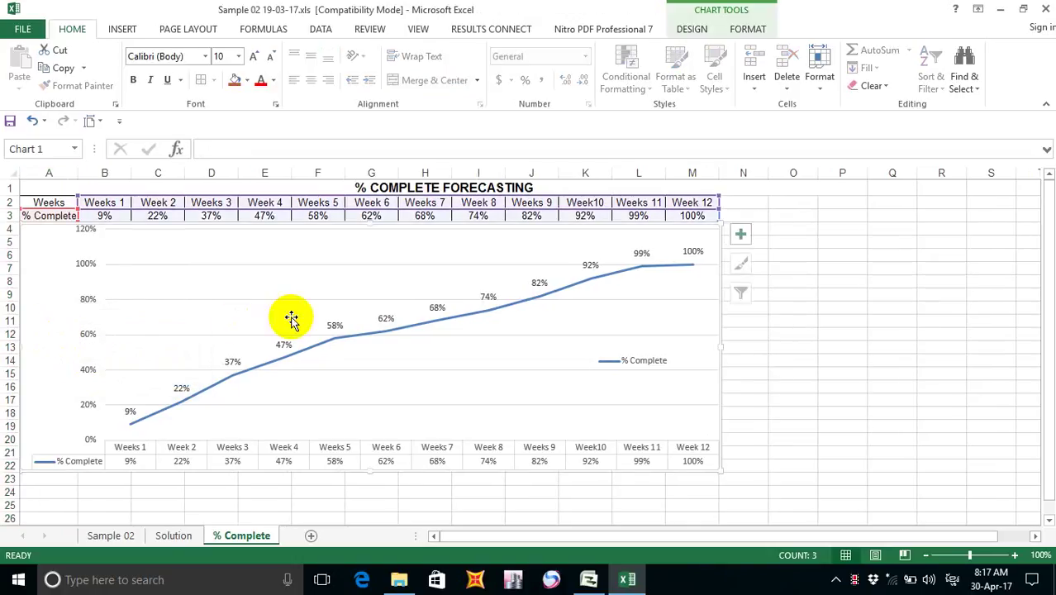
pyautogui.rightClick(370, 449)
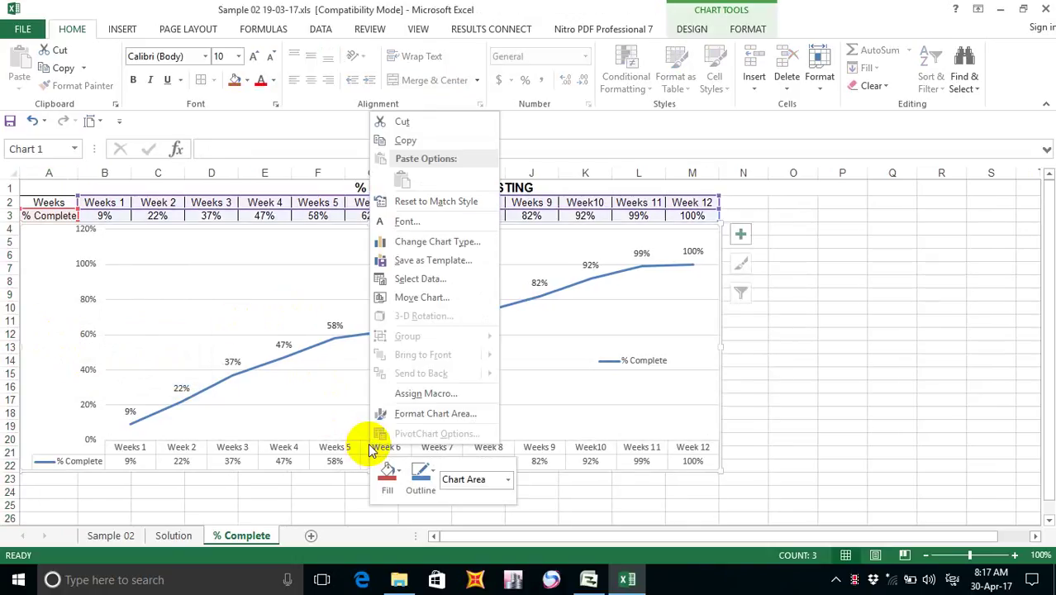
pyautogui.click(337, 444)
pyautogui.rightClick(332, 452)
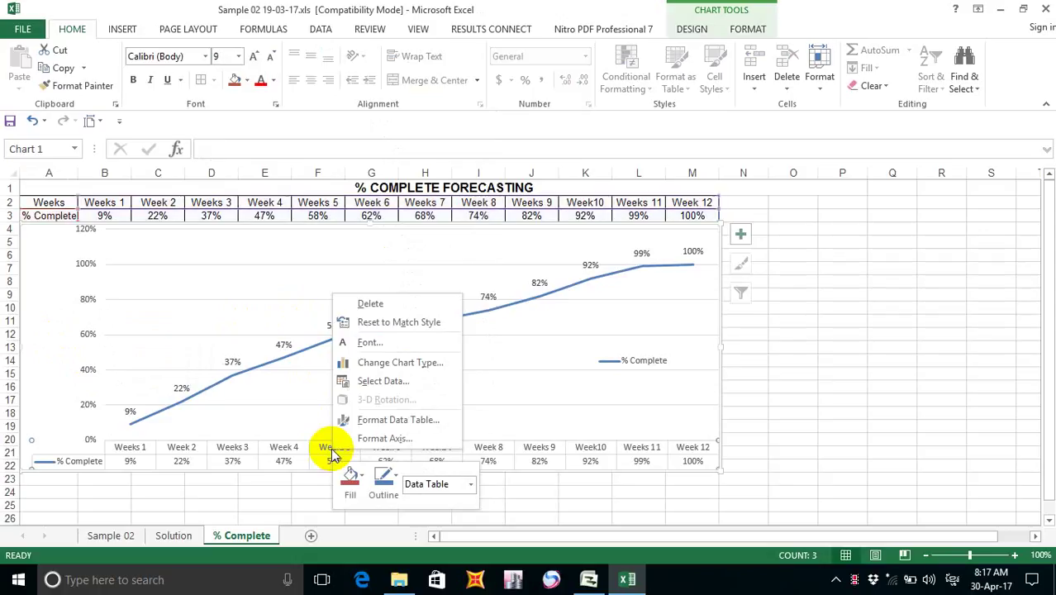
pyautogui.click(331, 461)
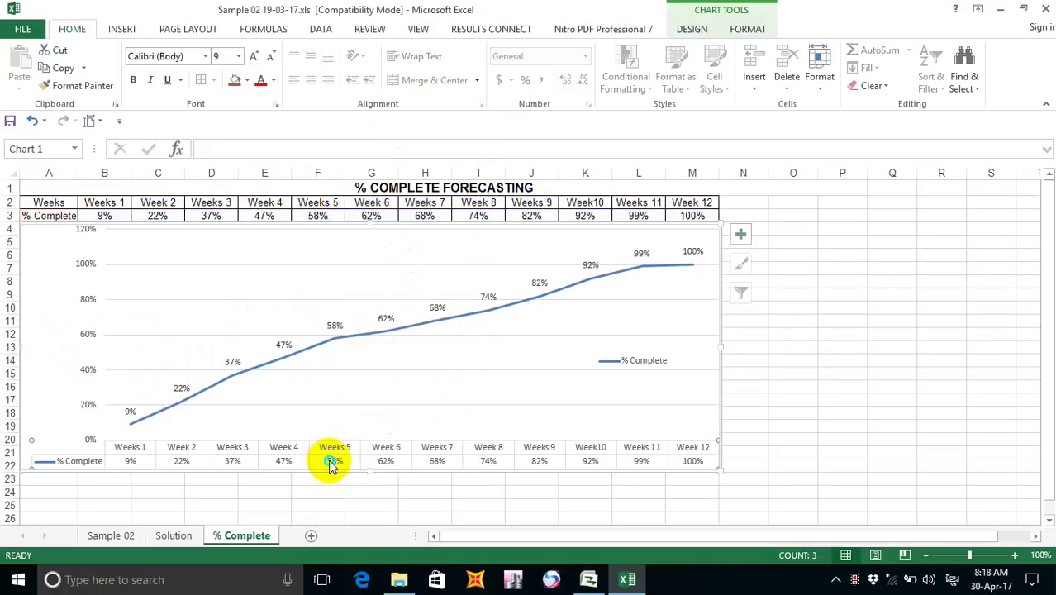
pyautogui.rightClick(330, 465)
pyautogui.rightClick(327, 461)
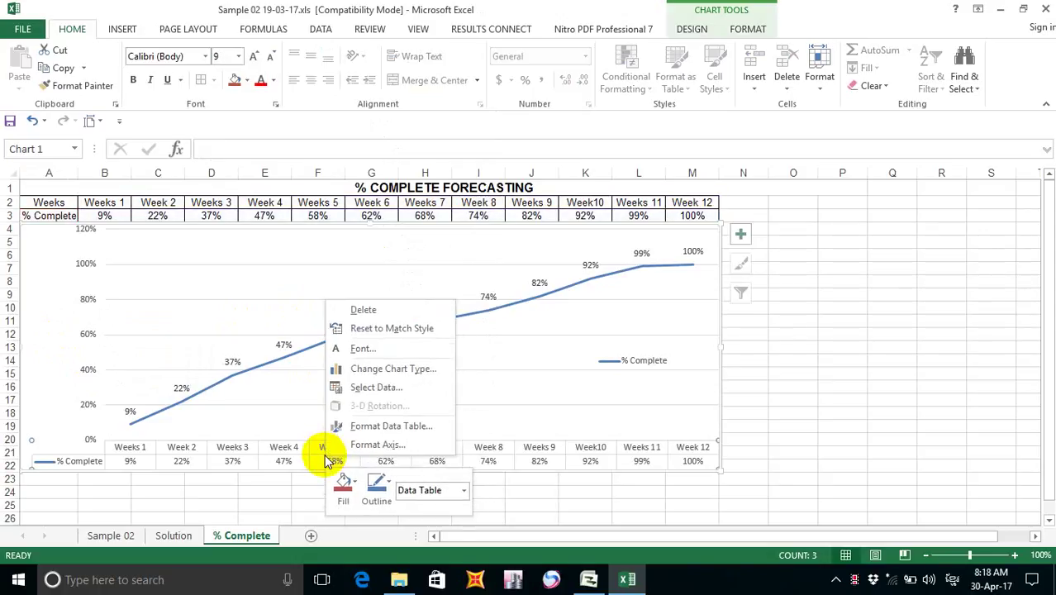
pyautogui.rightClick(318, 453)
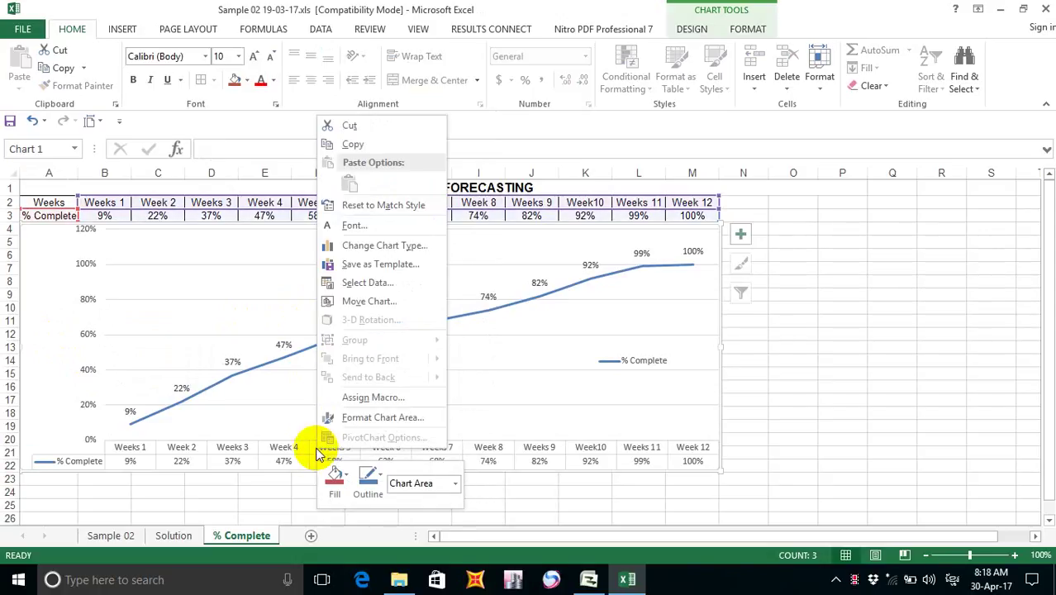
pyautogui.rightClick(312, 450)
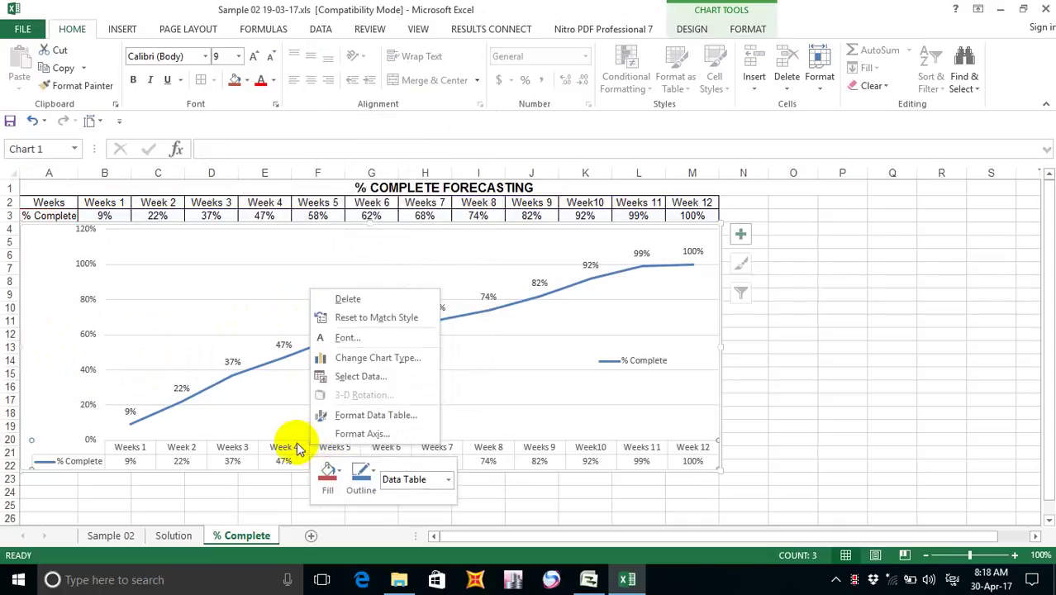
pyautogui.rightClick(498, 448)
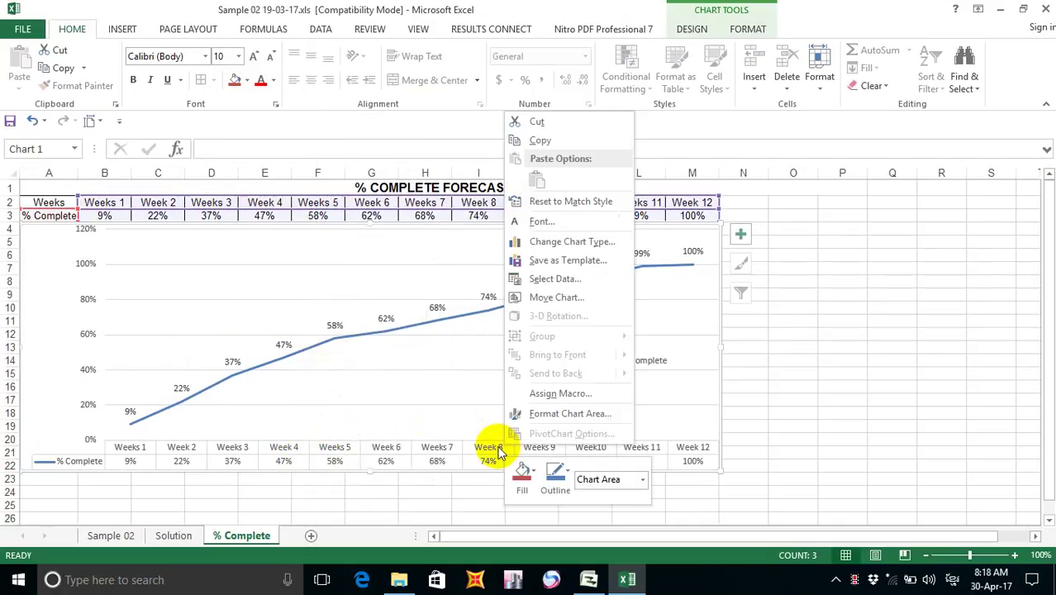
pyautogui.rightClick(490, 447)
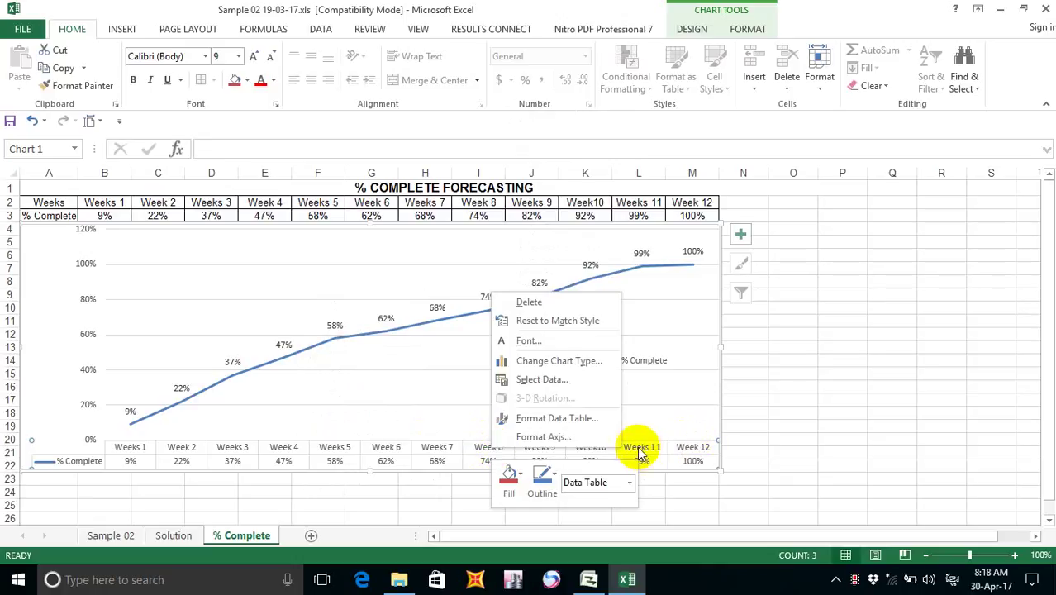
pyautogui.click(426, 461)
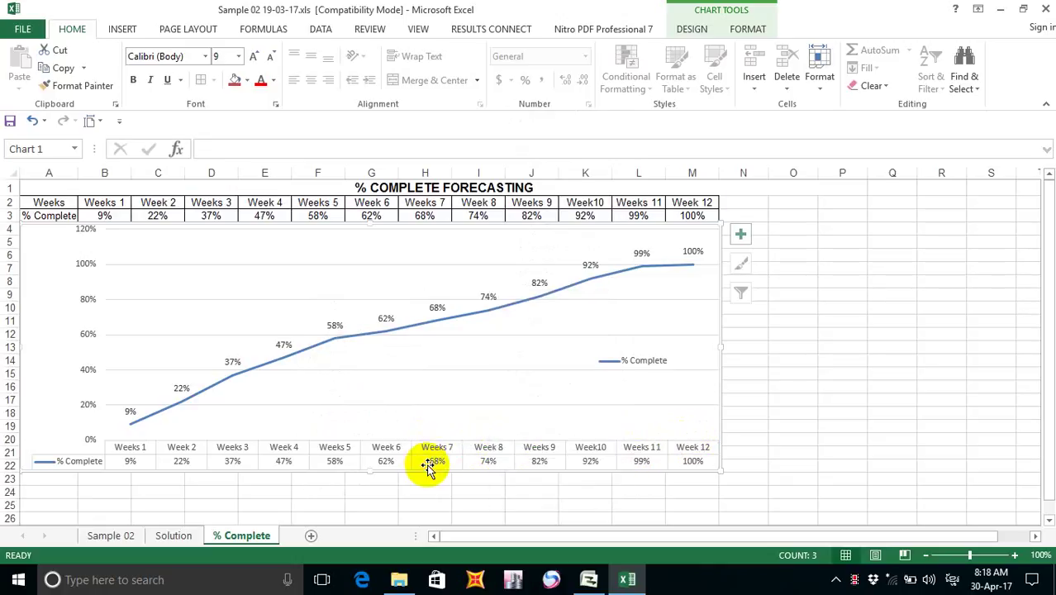
pyautogui.rightClick(430, 463)
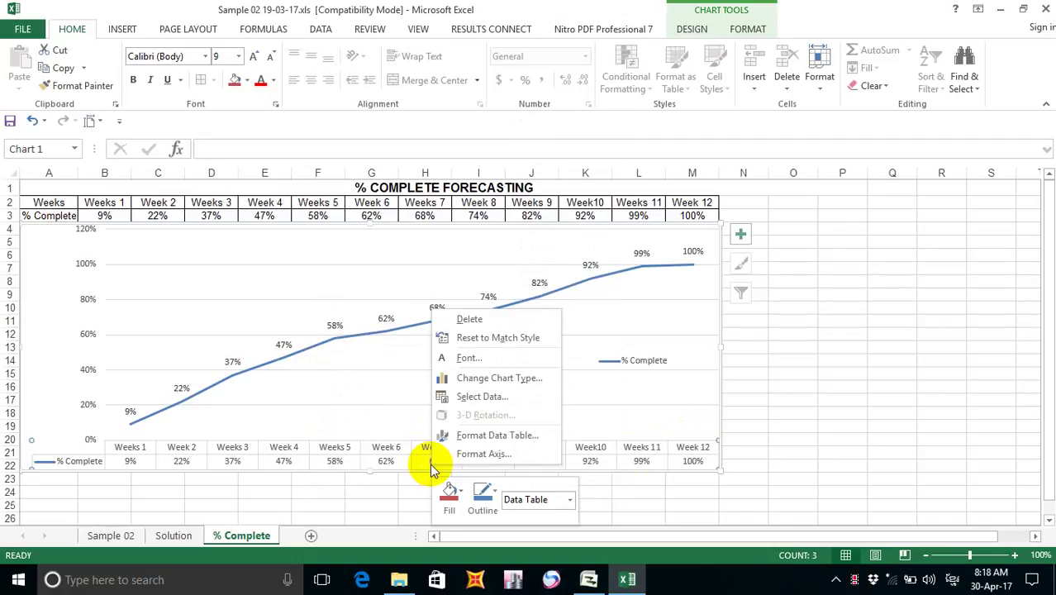
pyautogui.click(383, 402)
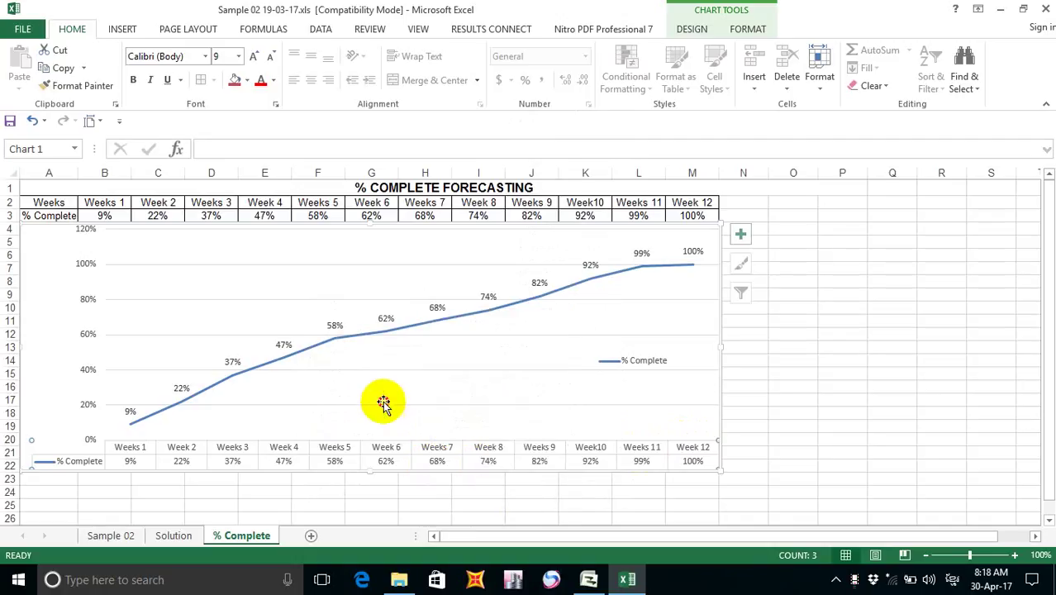
# Try to fine-tune the plot area's right edge and extend its left edge to line up with column B.
pyautogui.click(467, 366)
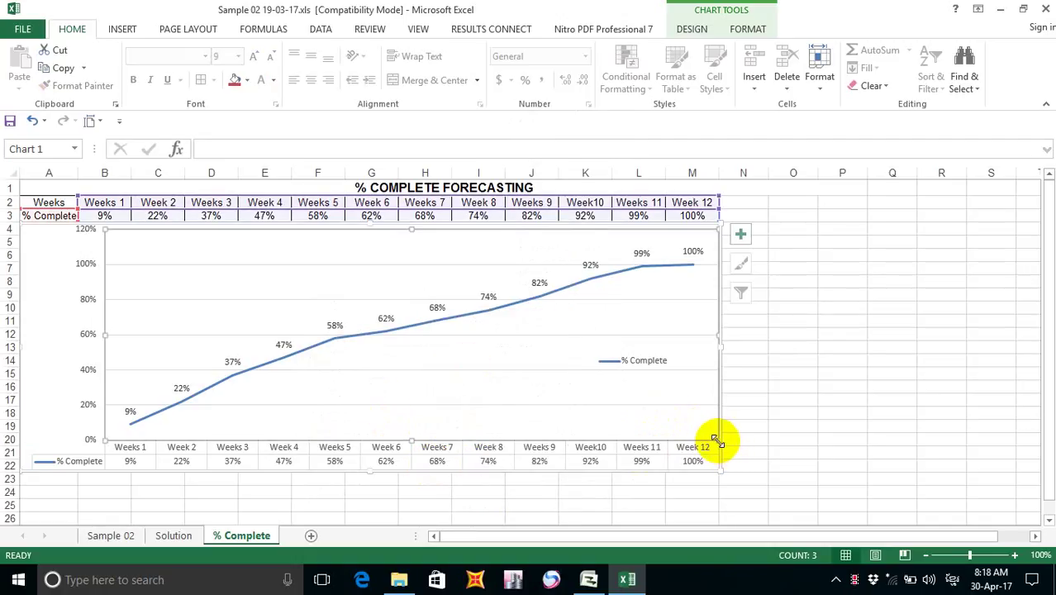
pyautogui.moveTo(716, 442); pyautogui.dragTo(710, 439)
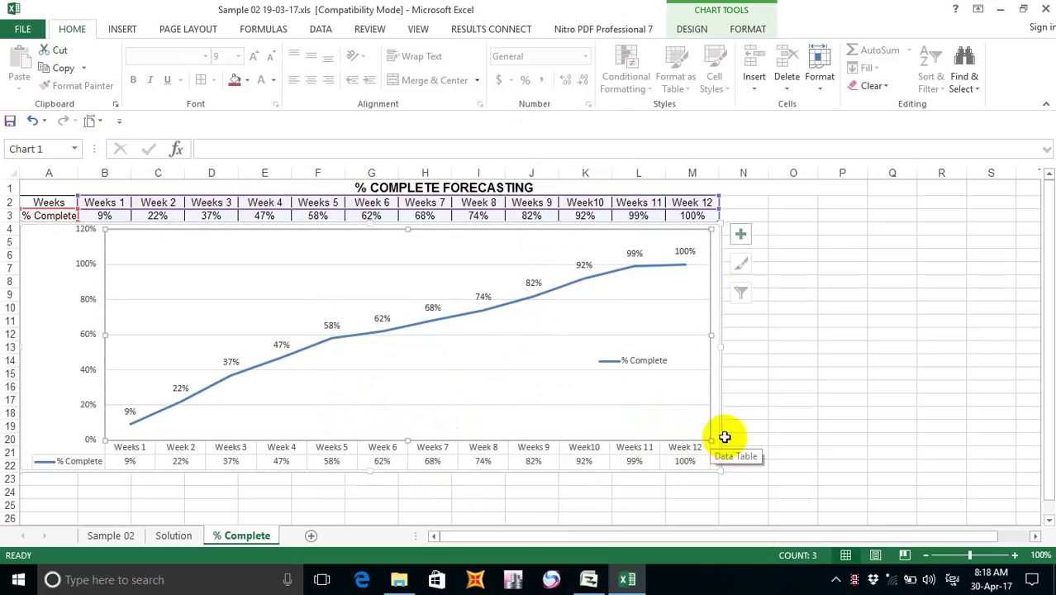
pyautogui.moveTo(709, 231); pyautogui.dragTo(715, 229)
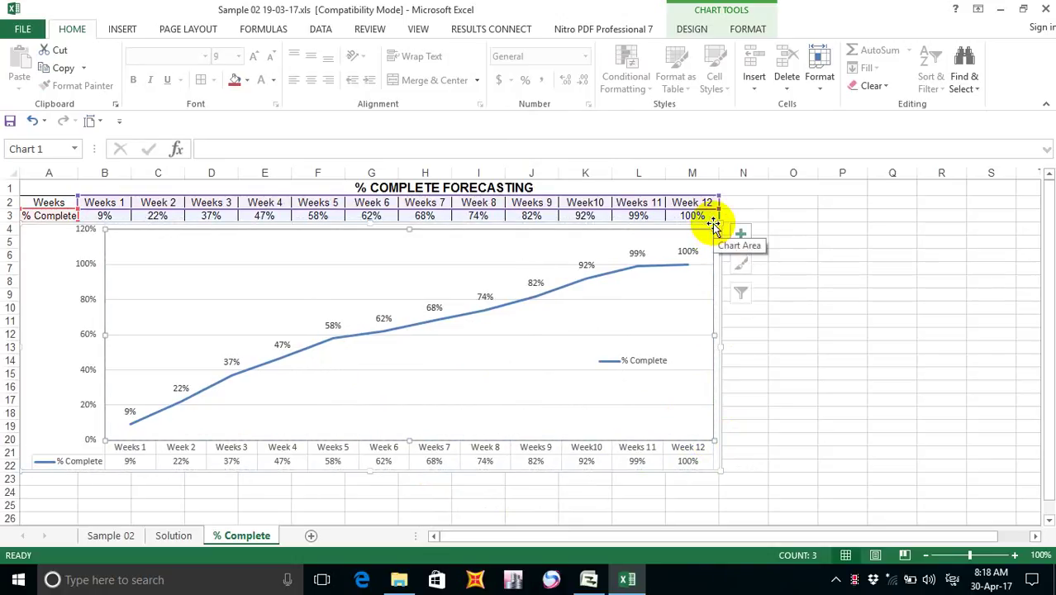
pyautogui.moveTo(105, 231); pyautogui.dragTo(75, 229)
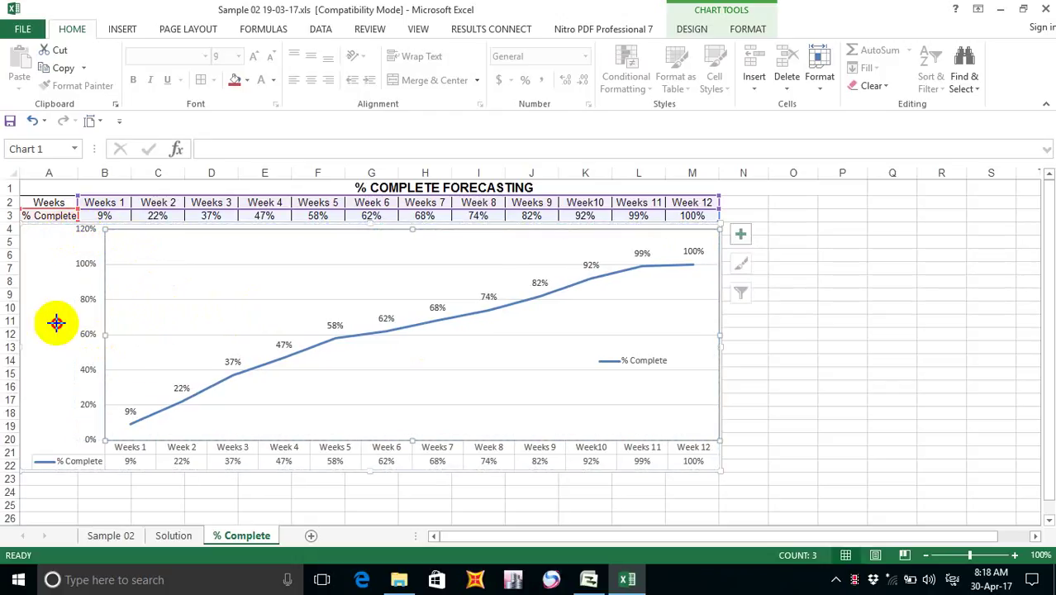
pyautogui.moveTo(103, 332); pyautogui.dragTo(73, 332)
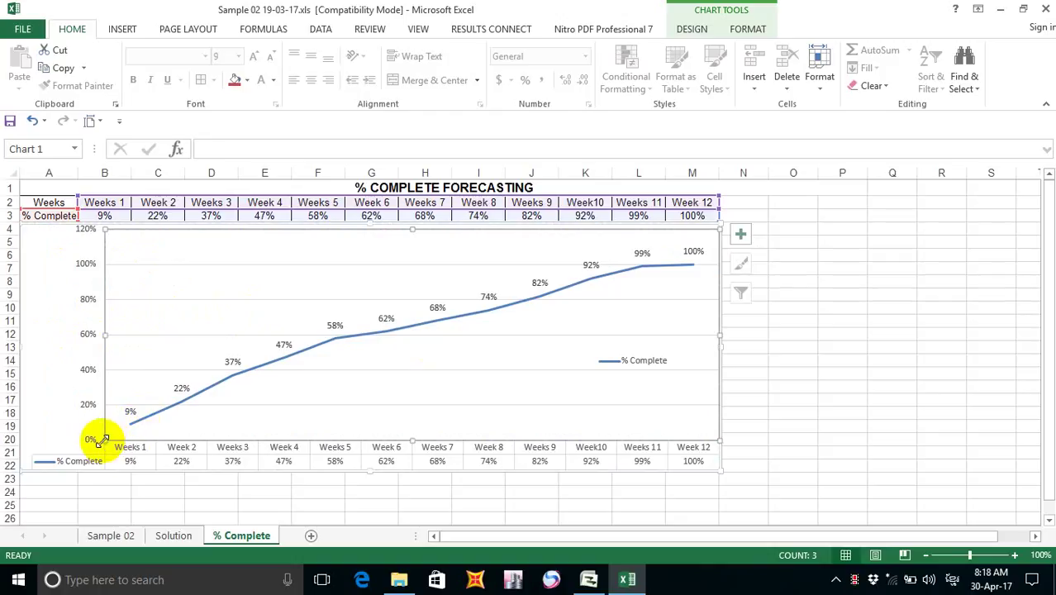
pyautogui.moveTo(101, 437); pyautogui.dragTo(14, 459)
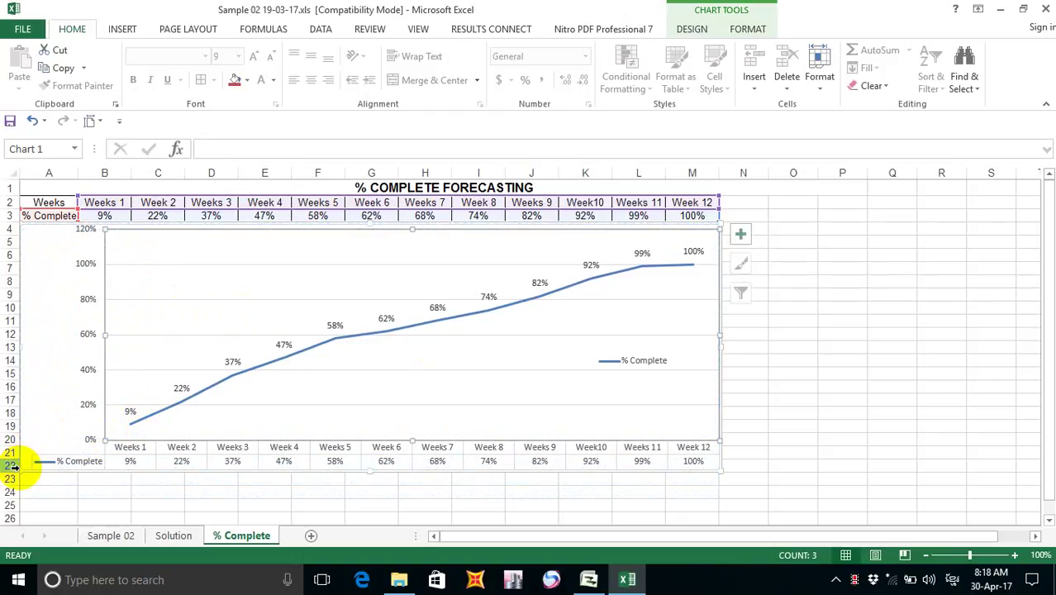
pyautogui.rightClick(435, 455)
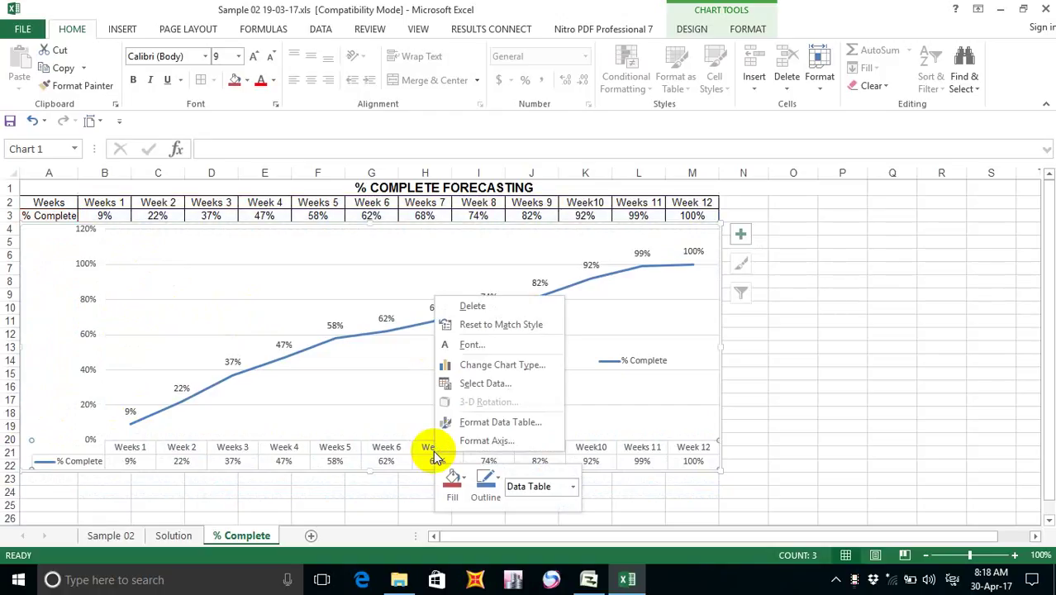
pyautogui.rightClick(385, 455)
pyautogui.click(302, 415)
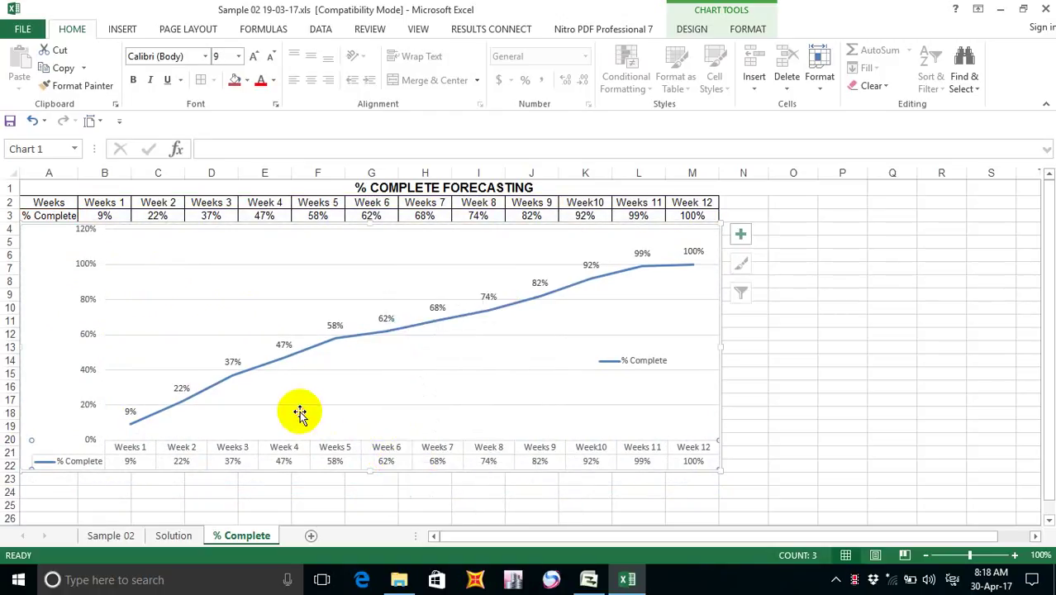
pyautogui.click(402, 465)
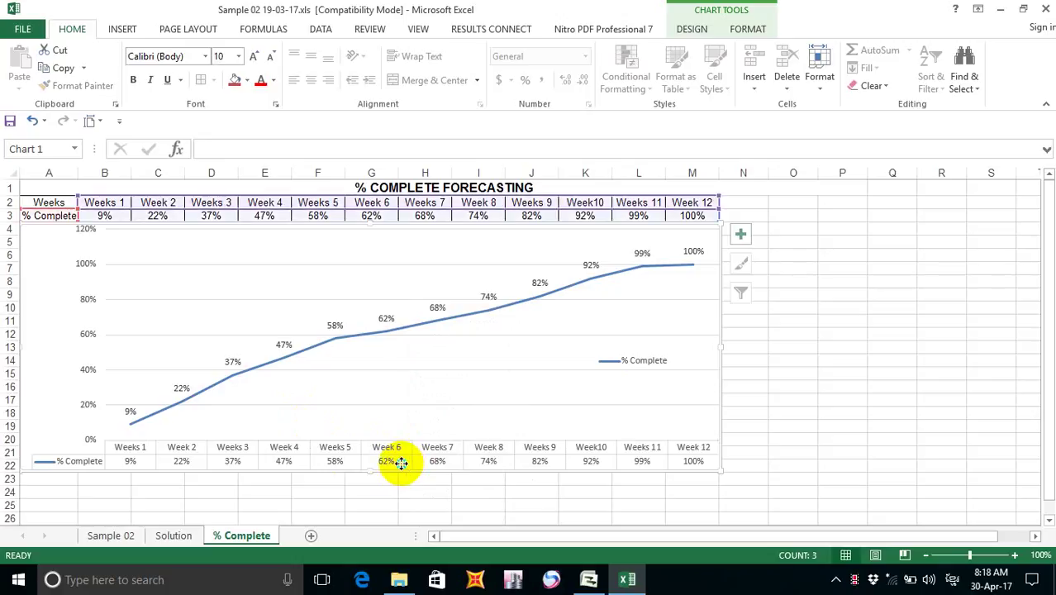
pyautogui.rightClick(401, 464)
pyautogui.press('Escape')
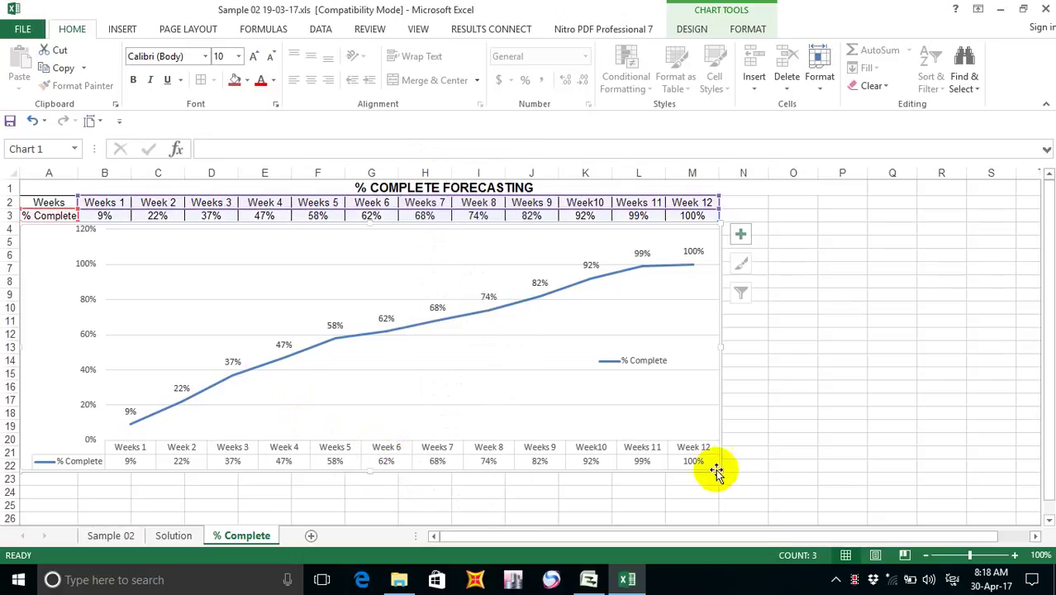
# Enlarge the chart to nearly column N's right edge and row 24, and shrink the plot area to about mid-column M and row 18.
pyautogui.moveTo(722, 470); pyautogui.dragTo(760, 501)
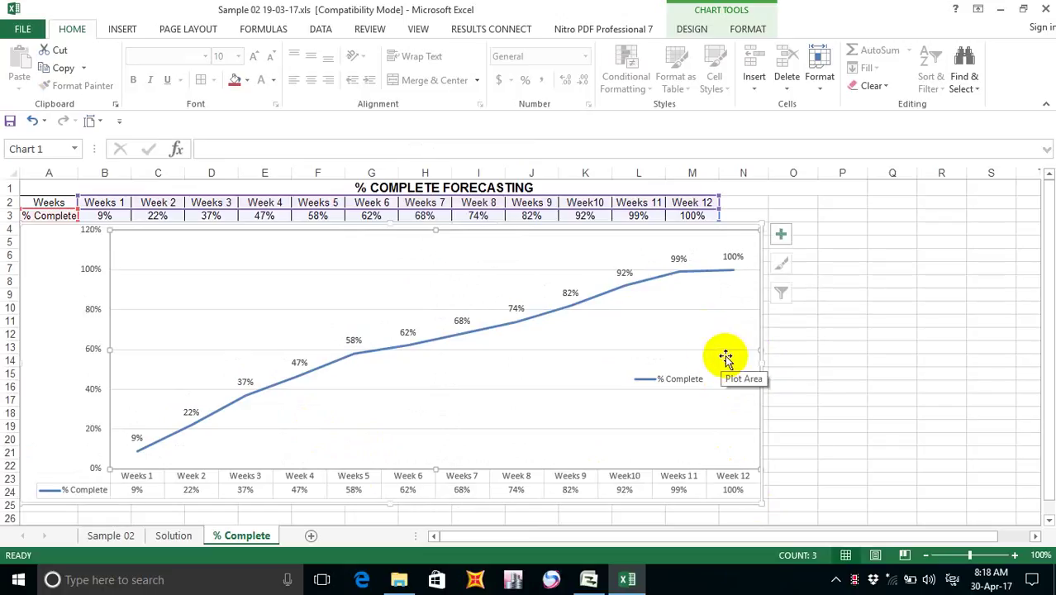
pyautogui.moveTo(511, 368); pyautogui.dragTo(496, 346)
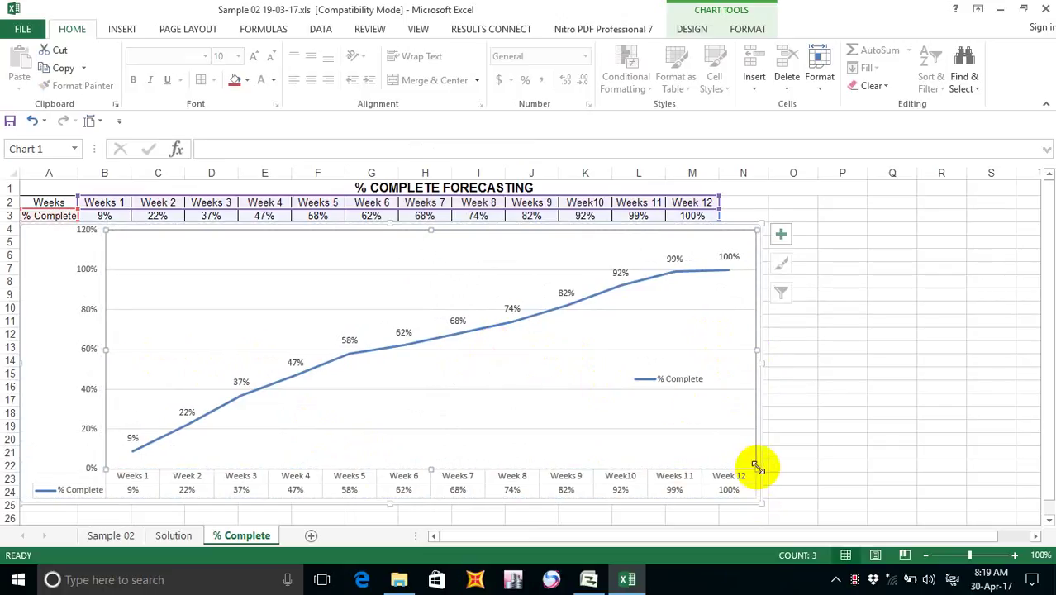
pyautogui.moveTo(755, 466); pyautogui.dragTo(698, 423)
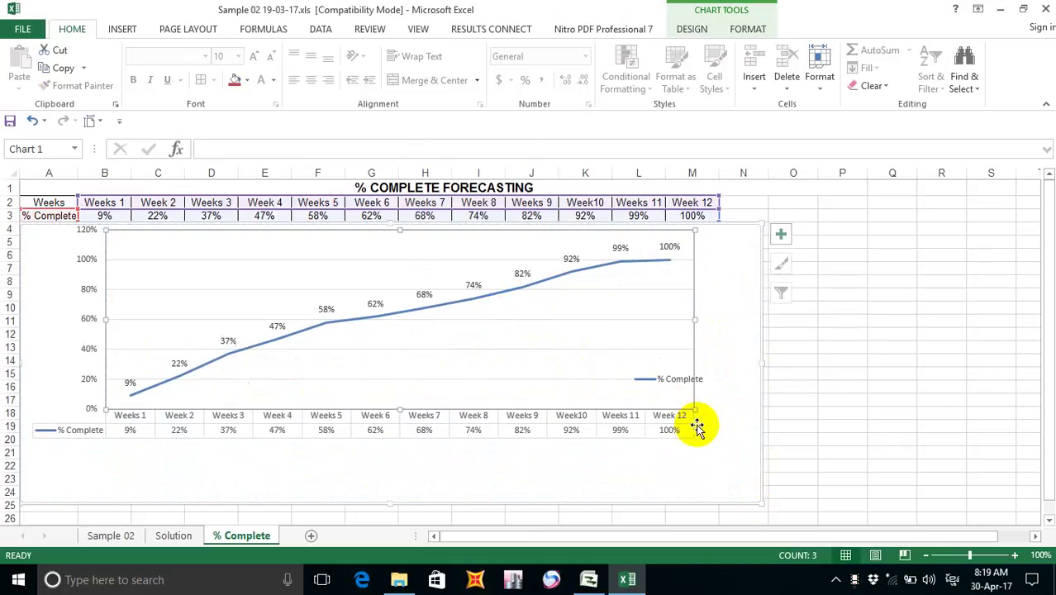
pyautogui.rightClick(418, 419)
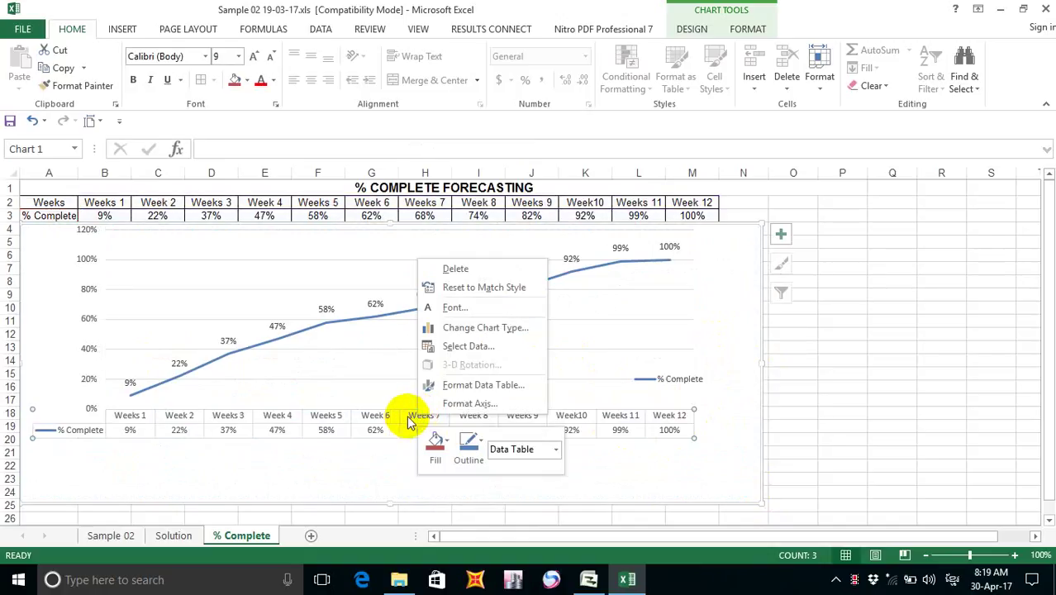
pyautogui.rightClick(403, 424)
pyautogui.rightClick(380, 438)
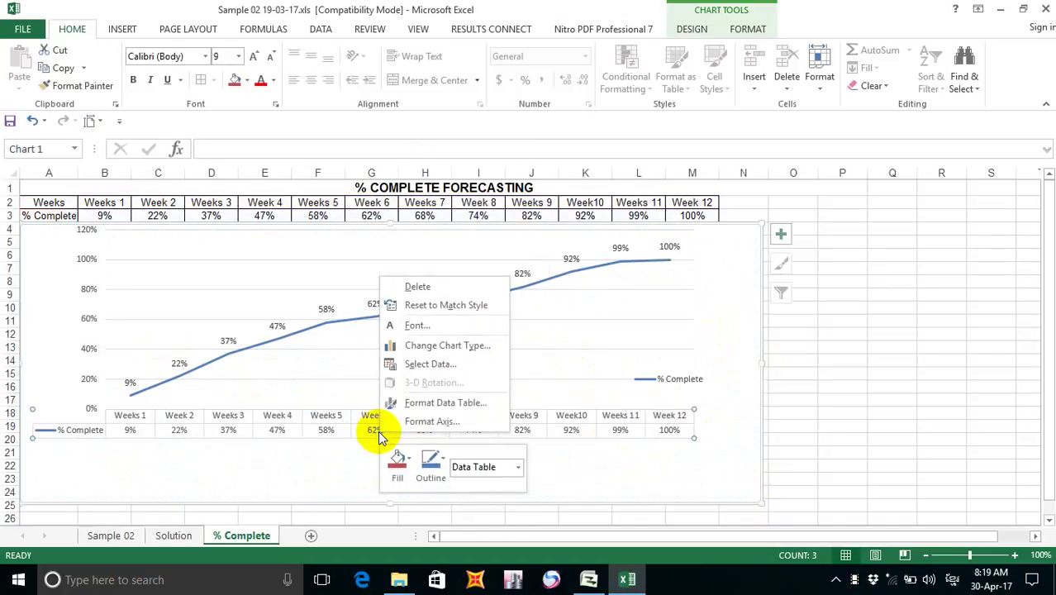
pyautogui.rightClick(368, 498)
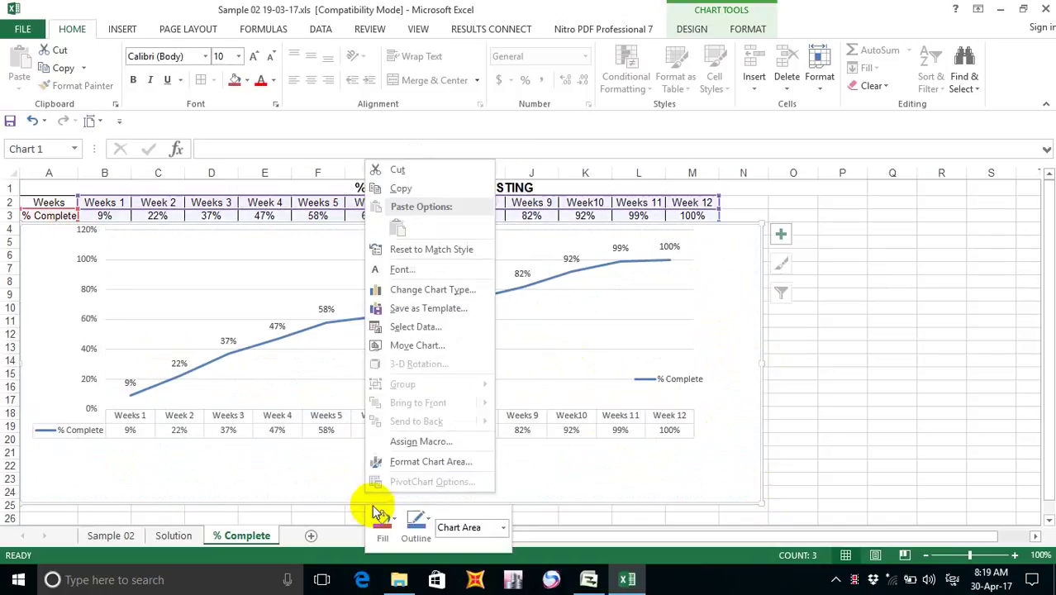
# Undo the latest chart and plot area resizing, back through the change of column A's width to 10.
pyautogui.rightClick(548, 493)
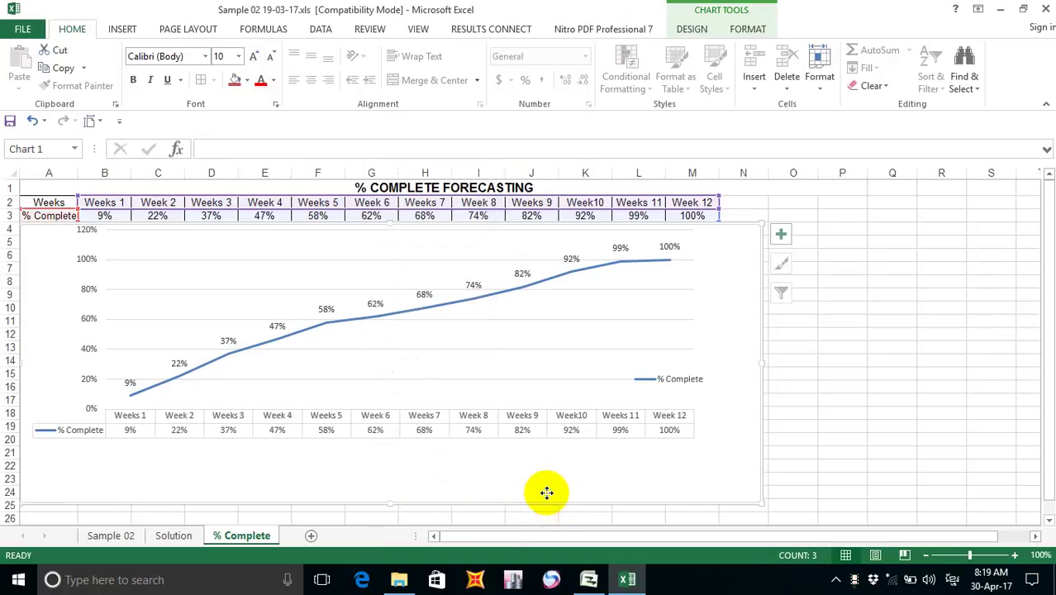
pyautogui.click(471, 483)
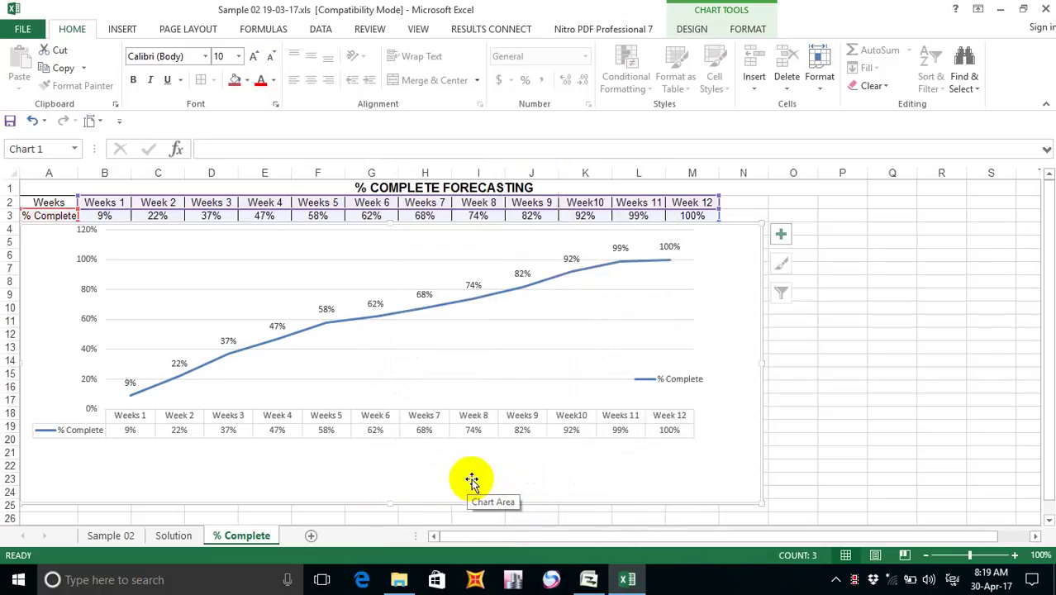
pyautogui.hotkey('ctrl', 'z')
pyautogui.hotkey('ctrl', 'z')
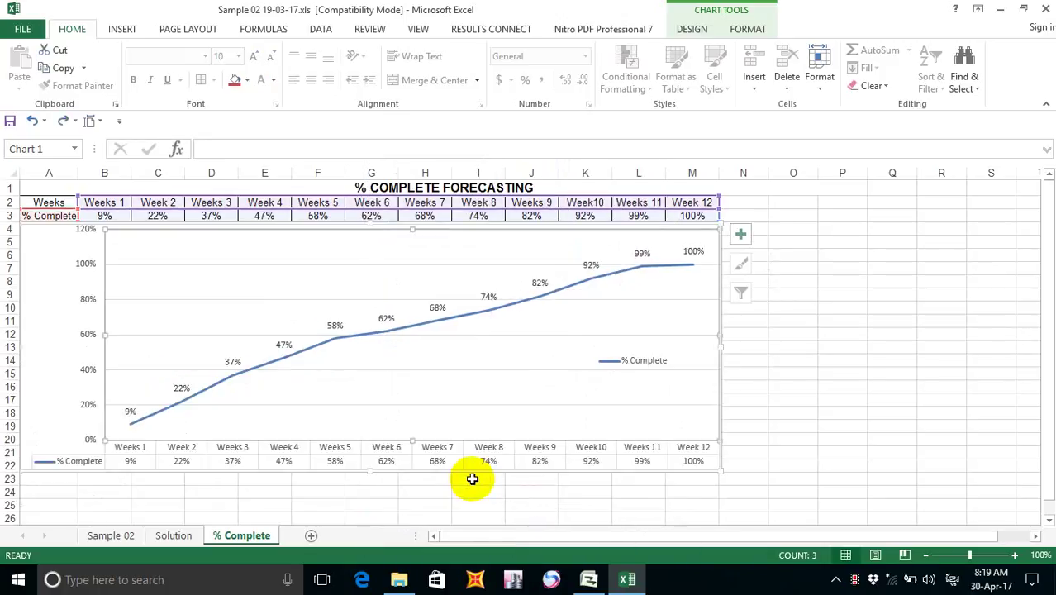
pyautogui.hotkey('ctrl', 'z')
pyautogui.hotkey('ctrl', 'z')
pyautogui.hotkey('ctrl', 'z')
pyautogui.hotkey('ctrl', 'z')
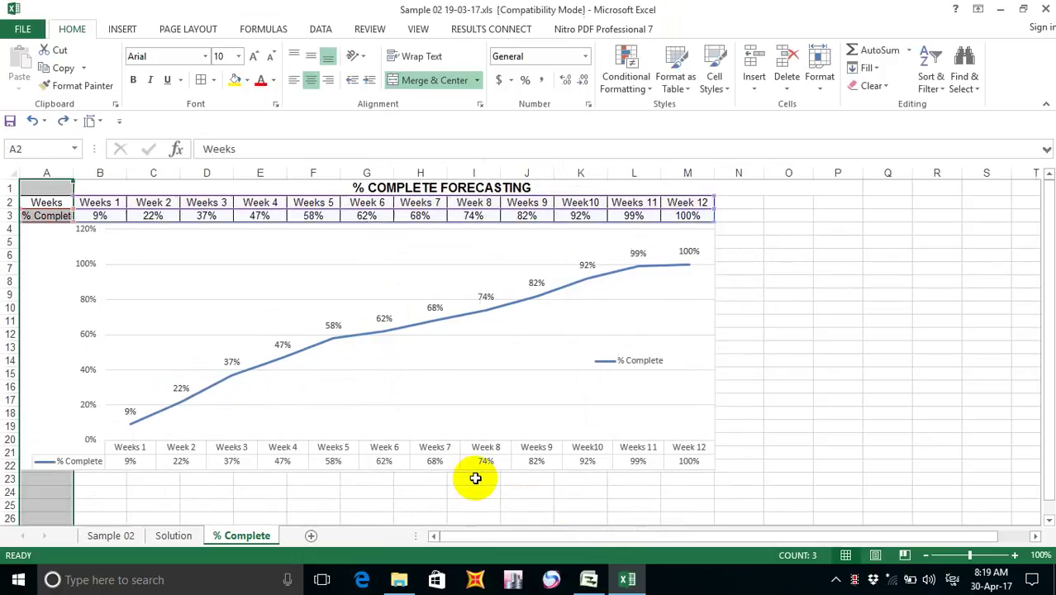
# Undo the earlier plot area and chart resizing until the chart ends at column M and row 20.
pyautogui.hotkey('ctrl', 'z')
pyautogui.hotkey('ctrl', 'z')
pyautogui.hotkey('ctrl', 'z')
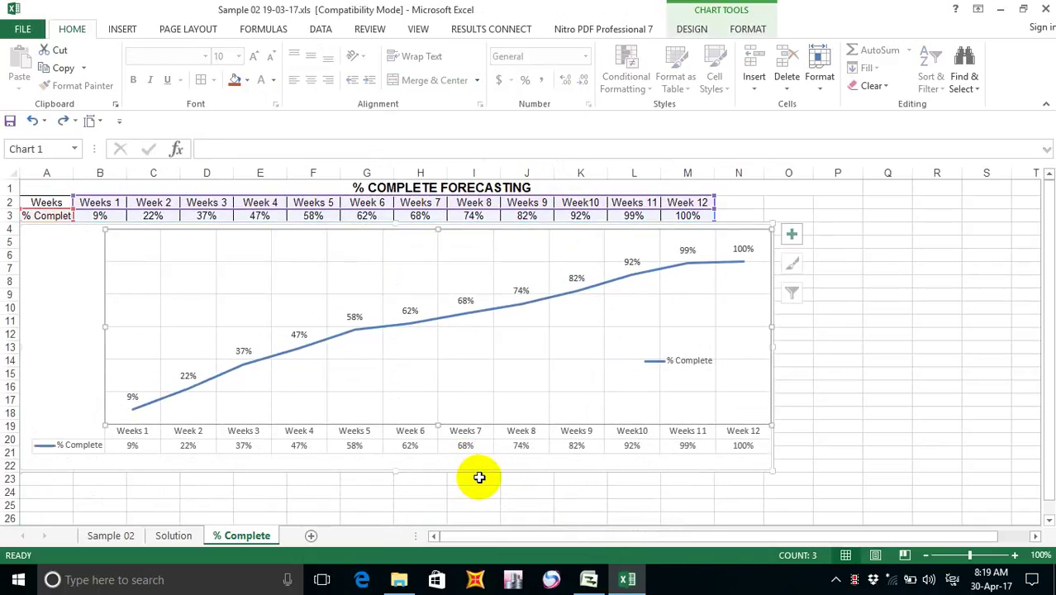
pyautogui.hotkey('ctrl', 'z')
pyautogui.hotkey('ctrl', 'z')
pyautogui.hotkey('ctrl', 'z')
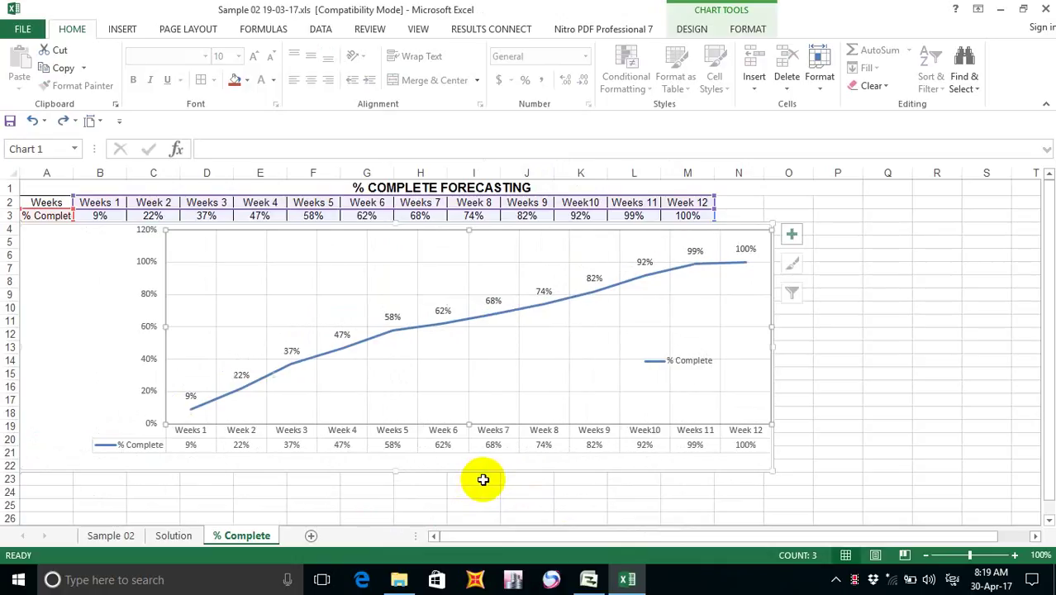
pyautogui.hotkey('ctrl', 'z')
pyautogui.hotkey('ctrl', 'z')
pyautogui.hotkey('ctrl', 'z')
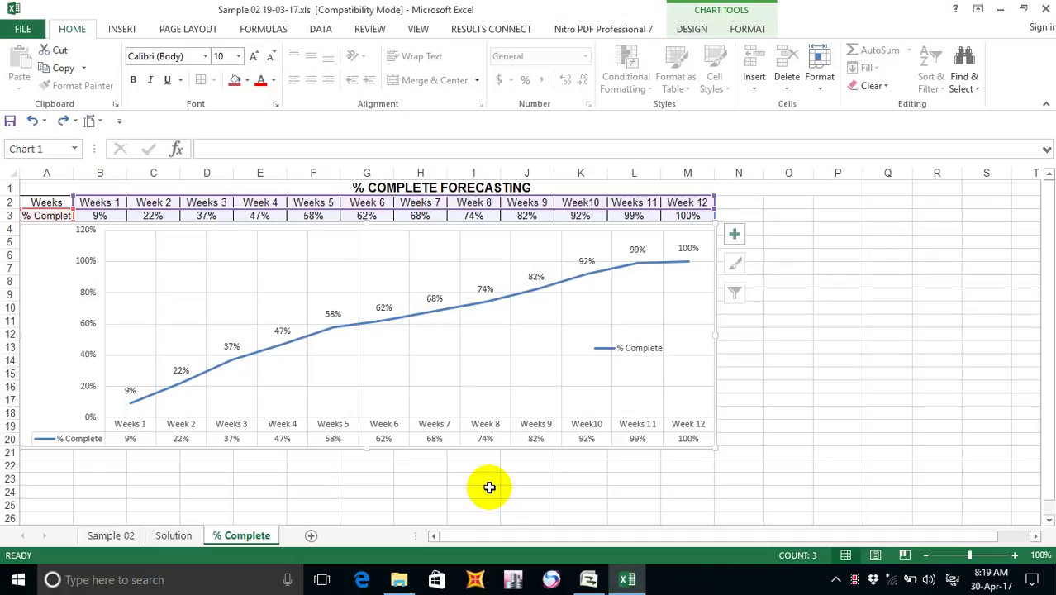
# Undo the preceding changes to the column widths of A to M and to the chart and plot area size, and save the workbook.
pyautogui.hotkey('ctrl', 'z')
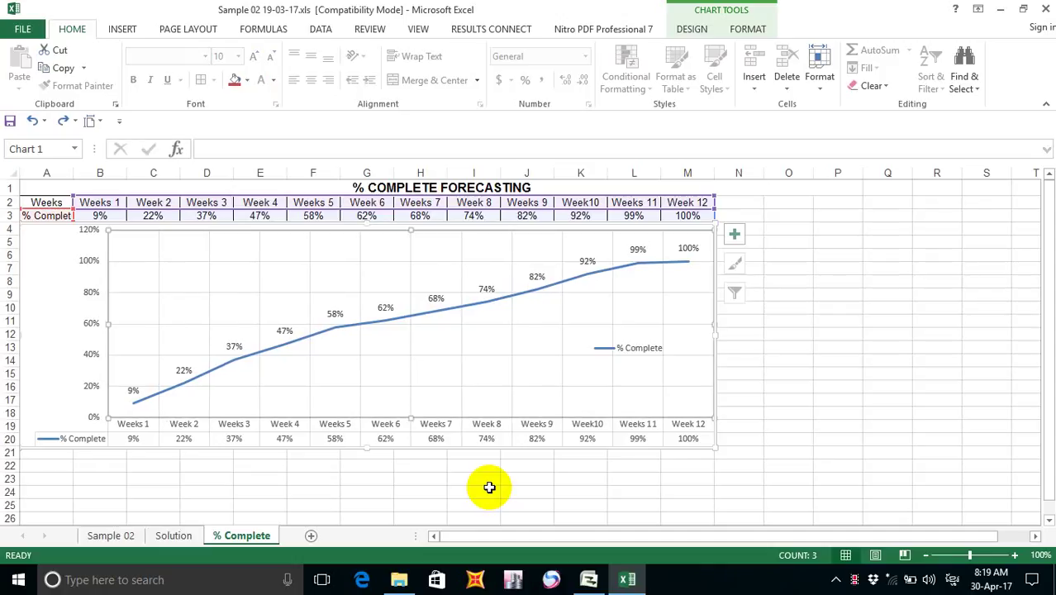
pyautogui.hotkey('ctrl', 'z')
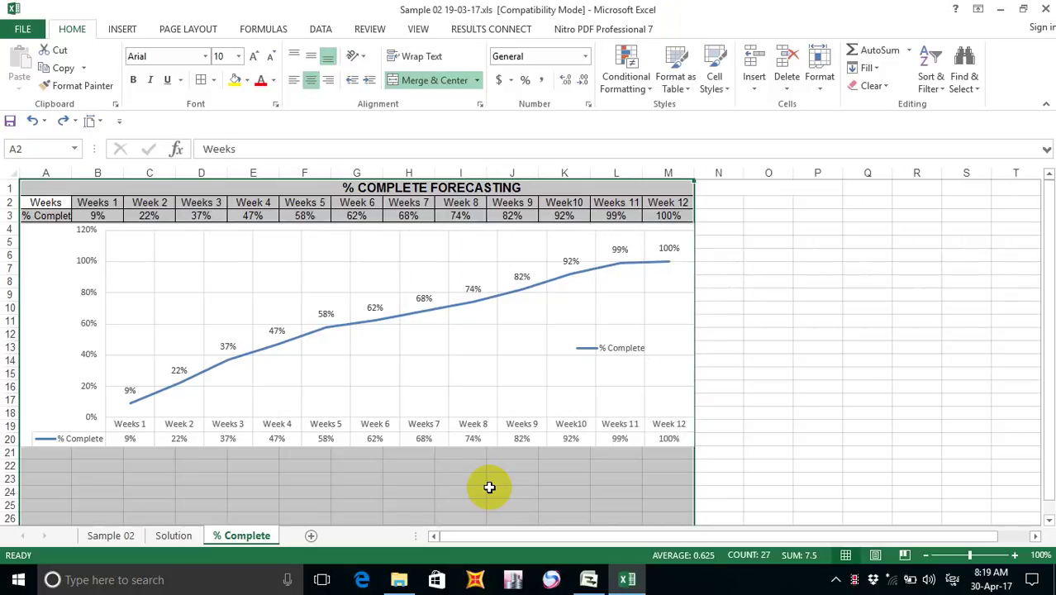
pyautogui.hotkey('ctrl', 'z')
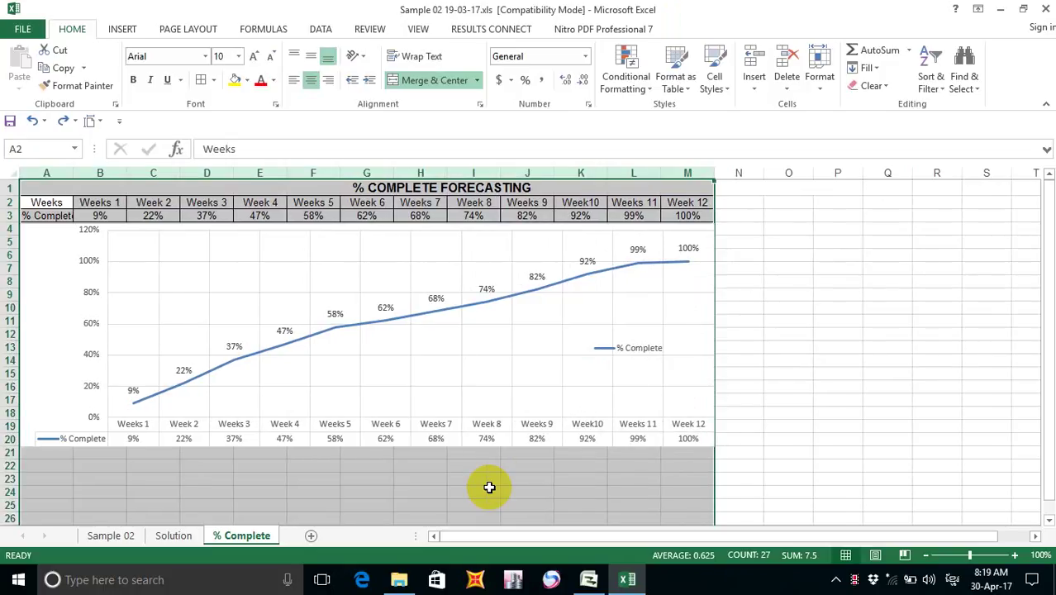
pyautogui.hotkey('ctrl', 'z')
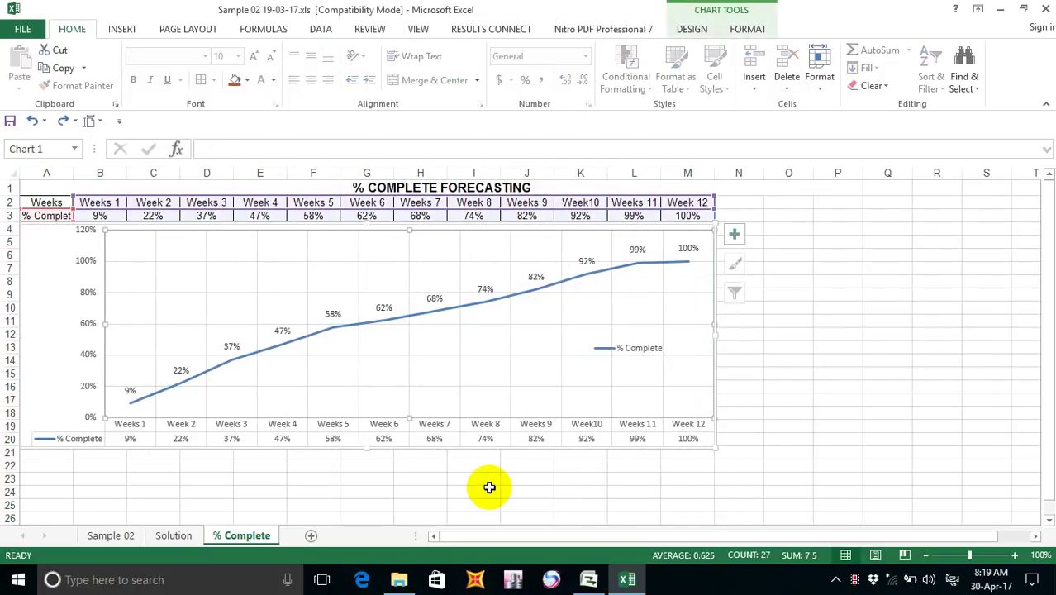
pyautogui.hotkey('ctrl', 'z')
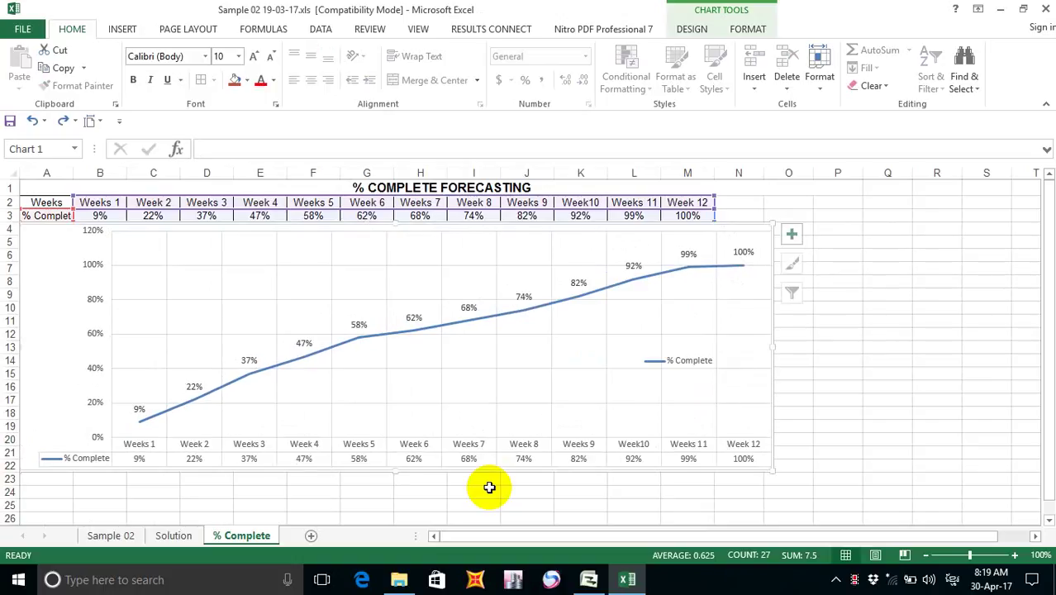
pyautogui.hotkey('ctrl', 'z')
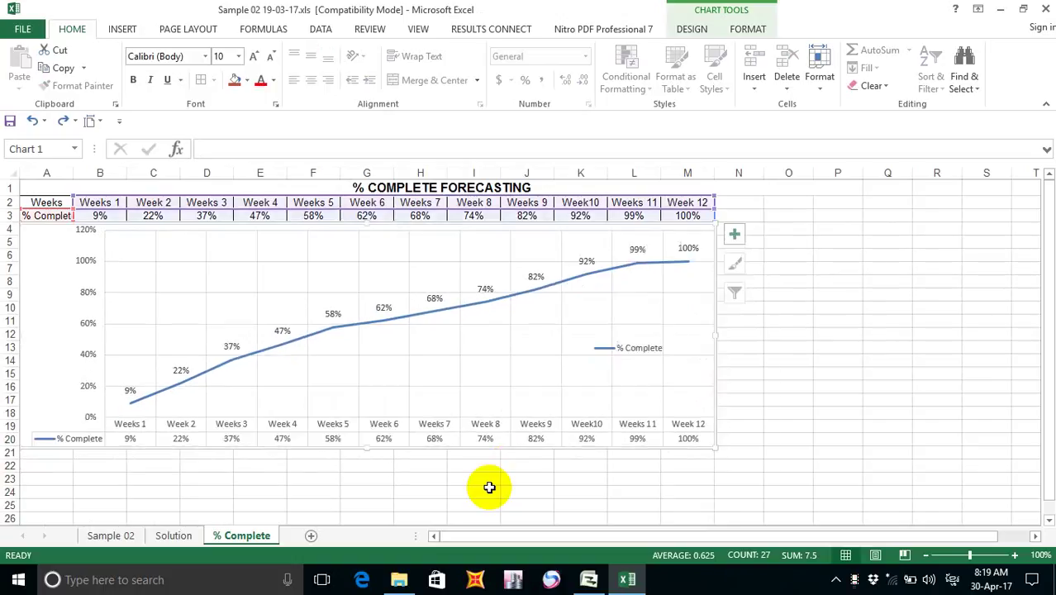
pyautogui.click(761, 456)
pyautogui.click(668, 491)
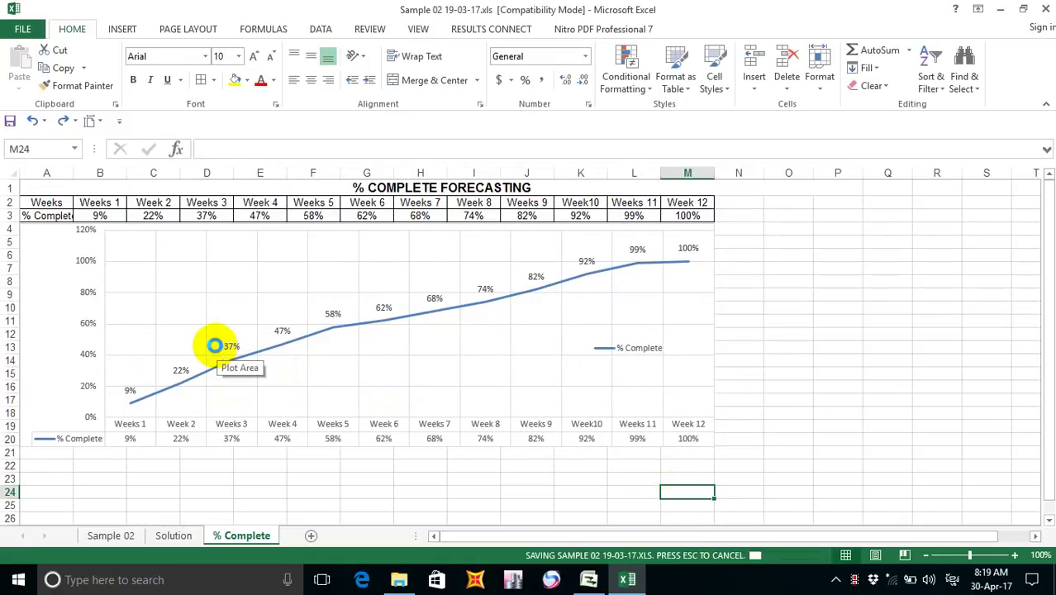
pyautogui.click(160, 327)
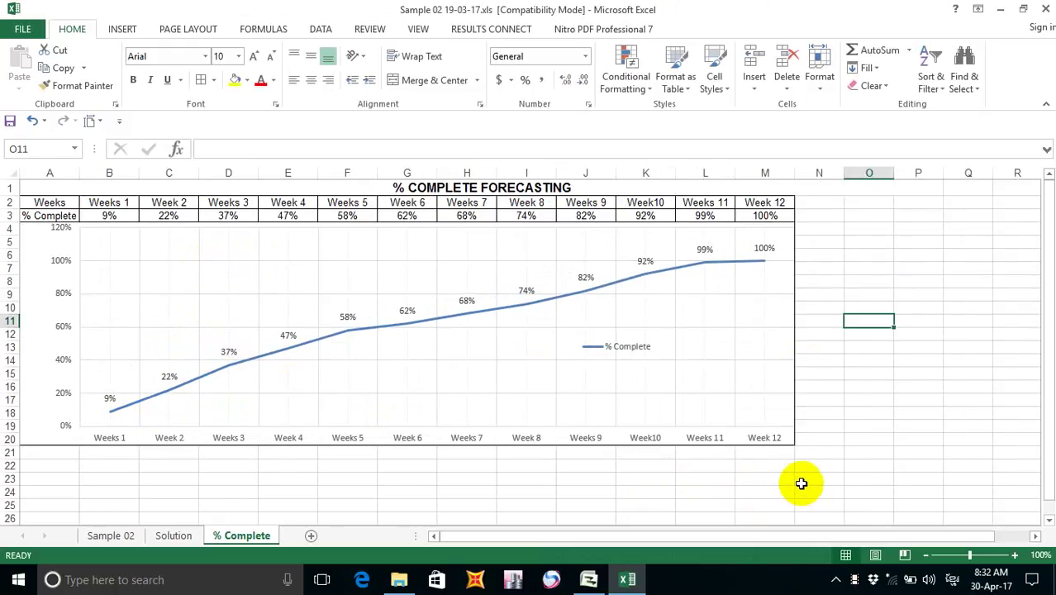
# Switch to the plant contruction schedule in Microsoft Project.
pyautogui.click(909, 386)
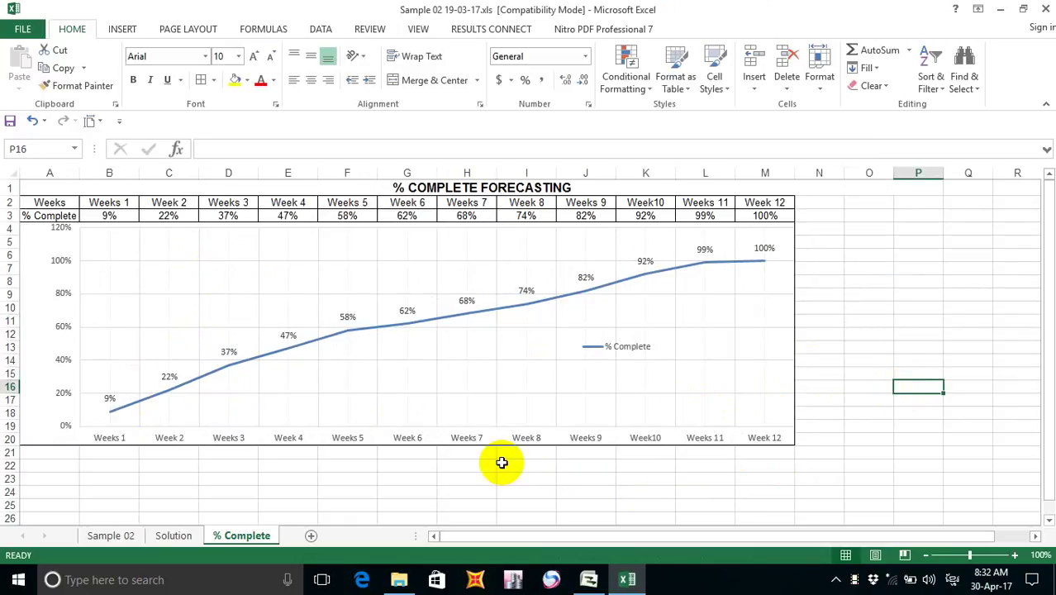
pyautogui.scroll(-2, 502, 462)
pyautogui.click(588, 579)
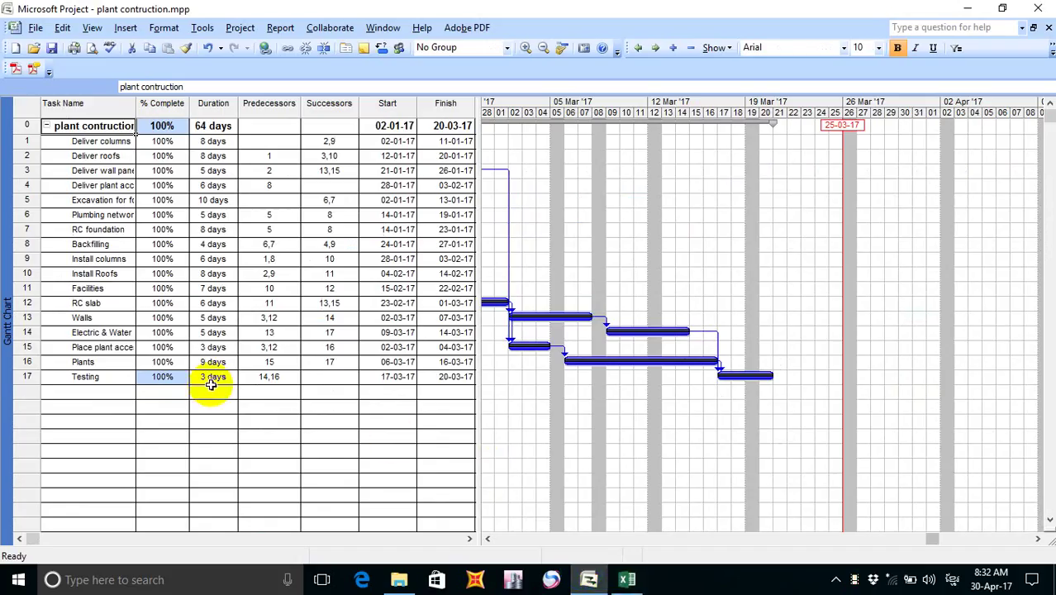
pyautogui.click(171, 126)
pyautogui.click(170, 127)
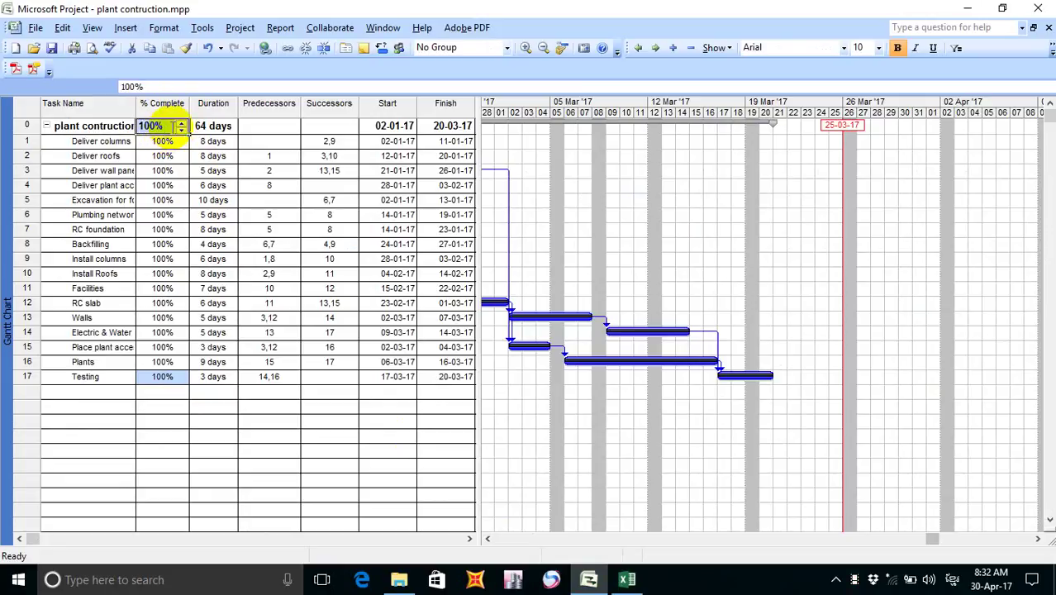
pyautogui.click(166, 127)
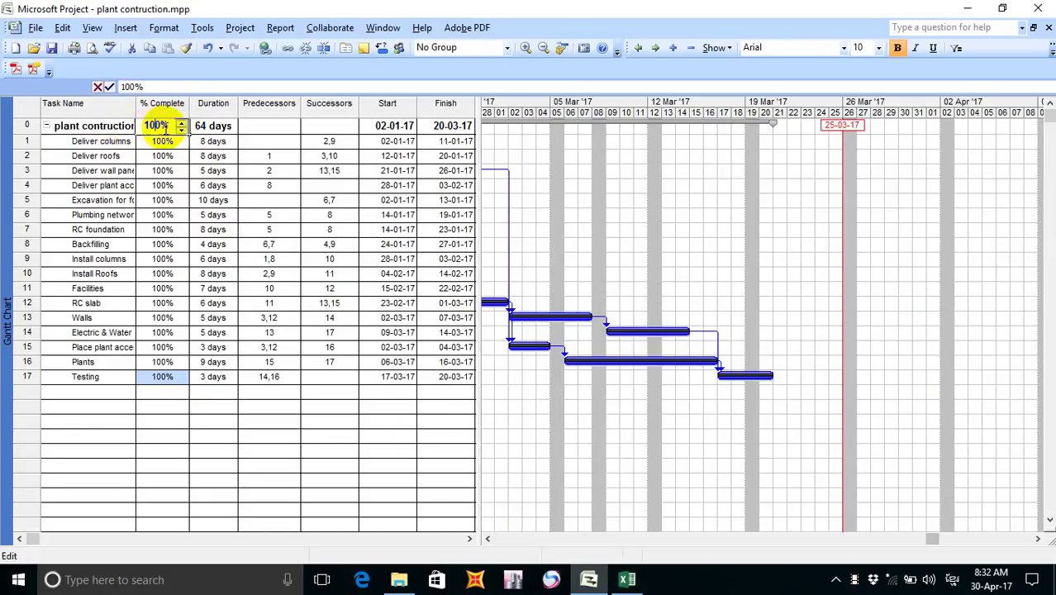
pyautogui.write('0')
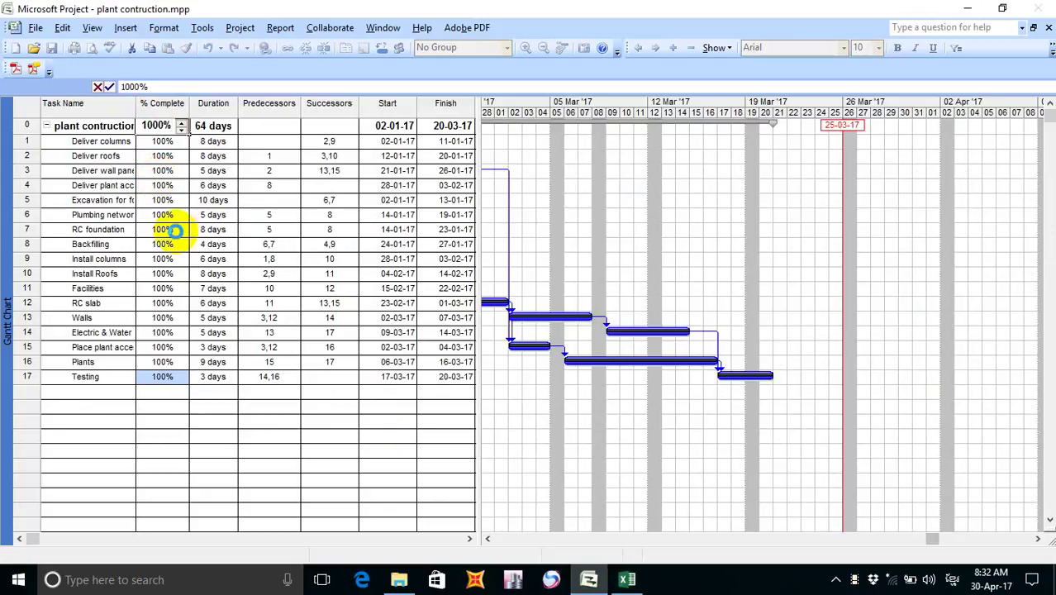
pyautogui.click(175, 231)
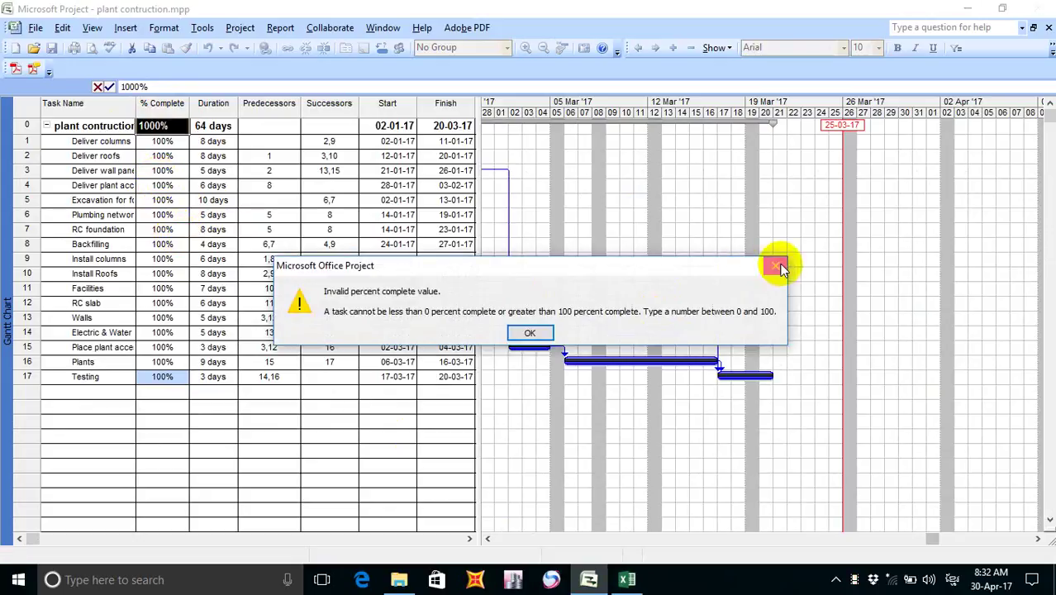
pyautogui.click(781, 267)
pyautogui.press('Escape')
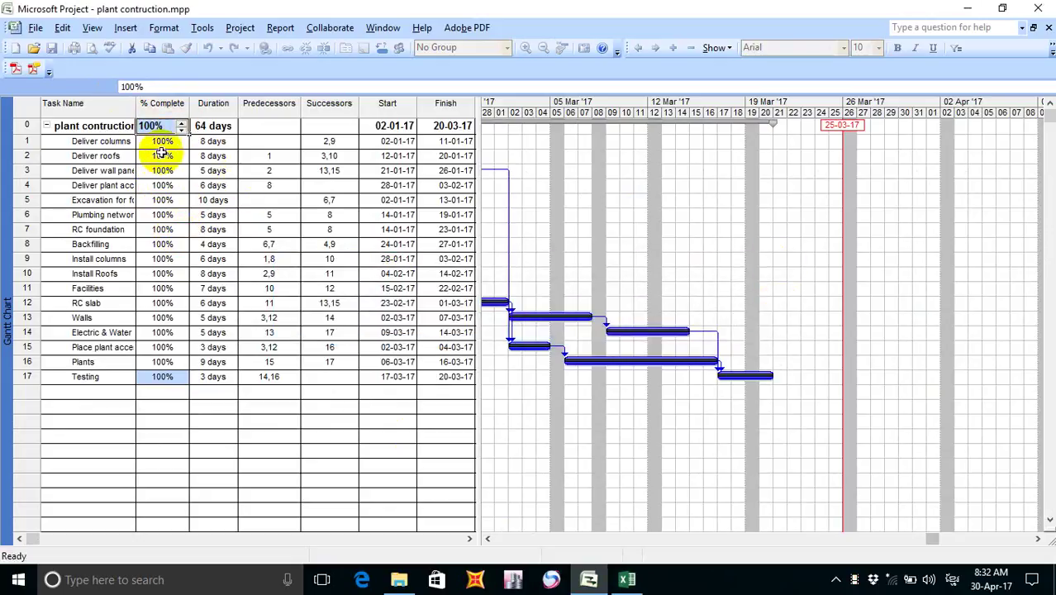
# Set the percent complete of the plant contruction summary task to 0%.
pyautogui.write('0')
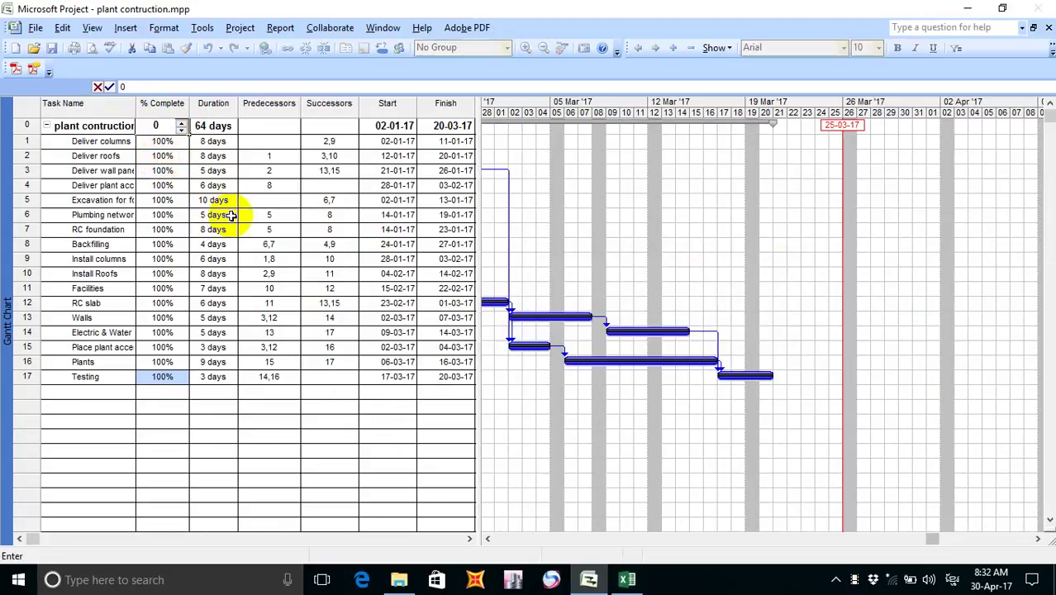
pyautogui.press('Return')
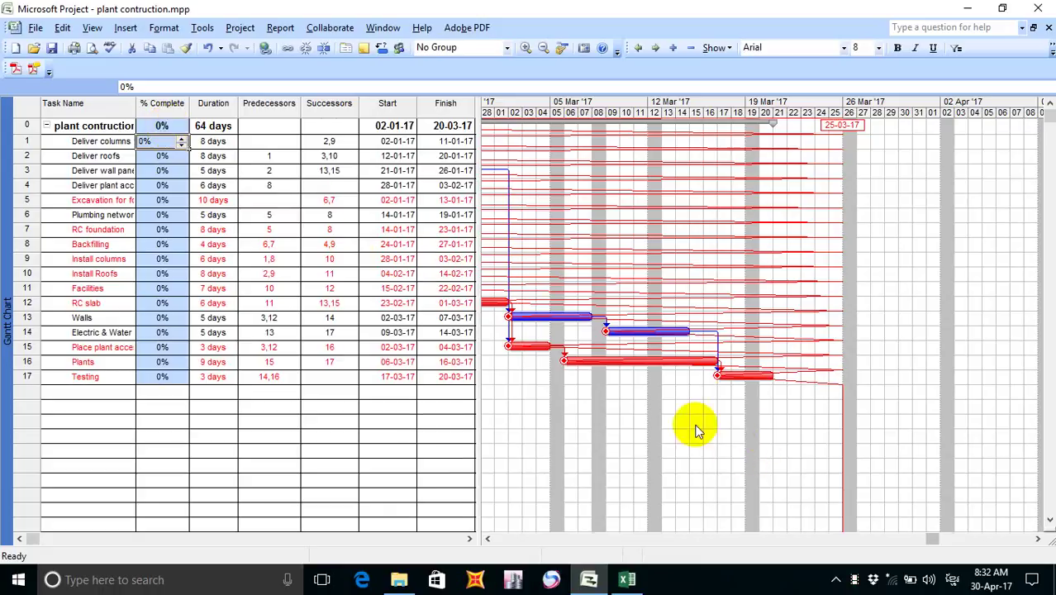
# Examine the Gantt chart's task bars and progress lines across the whole schedule from January to March 2017.
pyautogui.scroll(-5, 695, 427)
pyautogui.scroll(4, 720, 480)
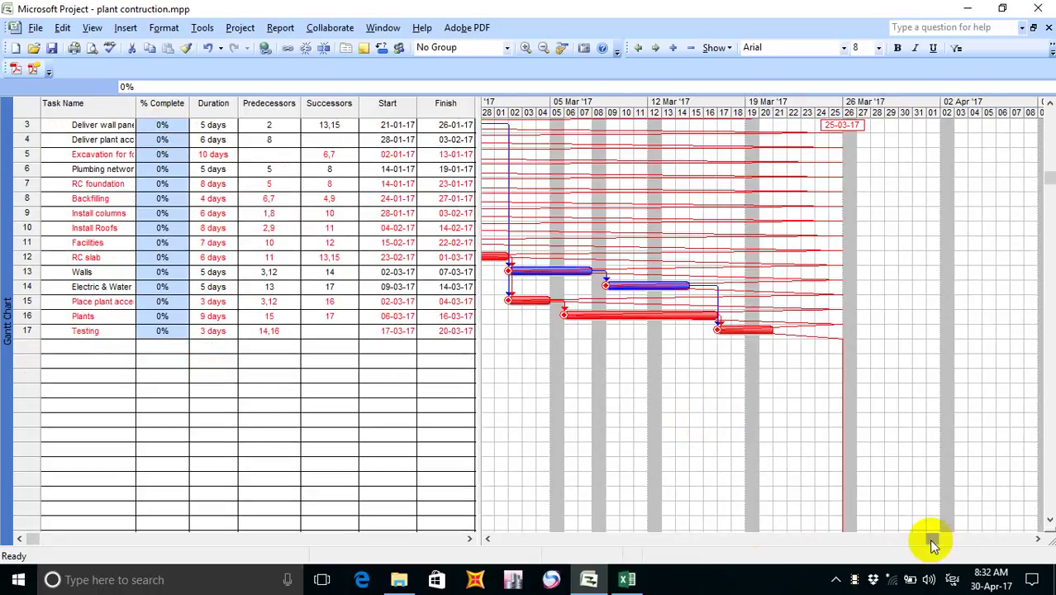
pyautogui.moveTo(931, 543); pyautogui.dragTo(463, 546)
pyautogui.scroll(1, 808, 366)
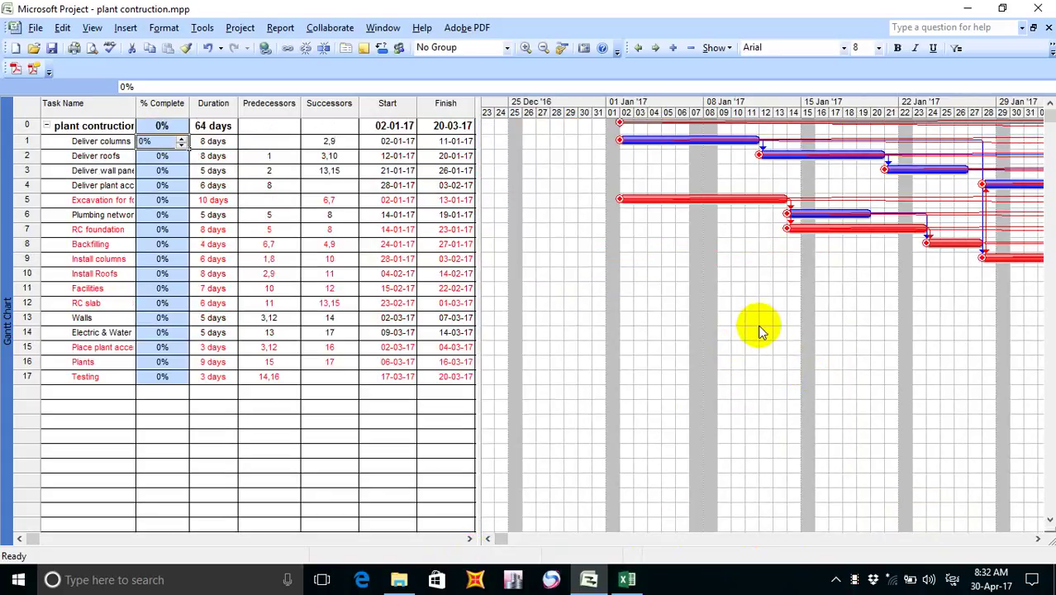
pyautogui.click(499, 542)
pyautogui.moveTo(499, 541); pyautogui.dragTo(754, 540)
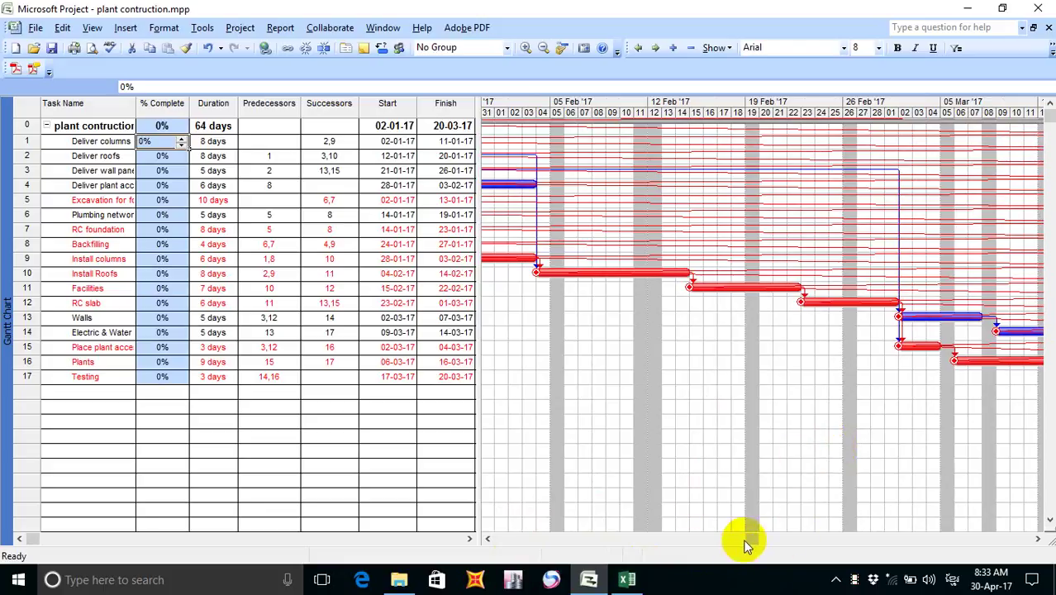
pyautogui.moveTo(750, 541); pyautogui.dragTo(553, 573)
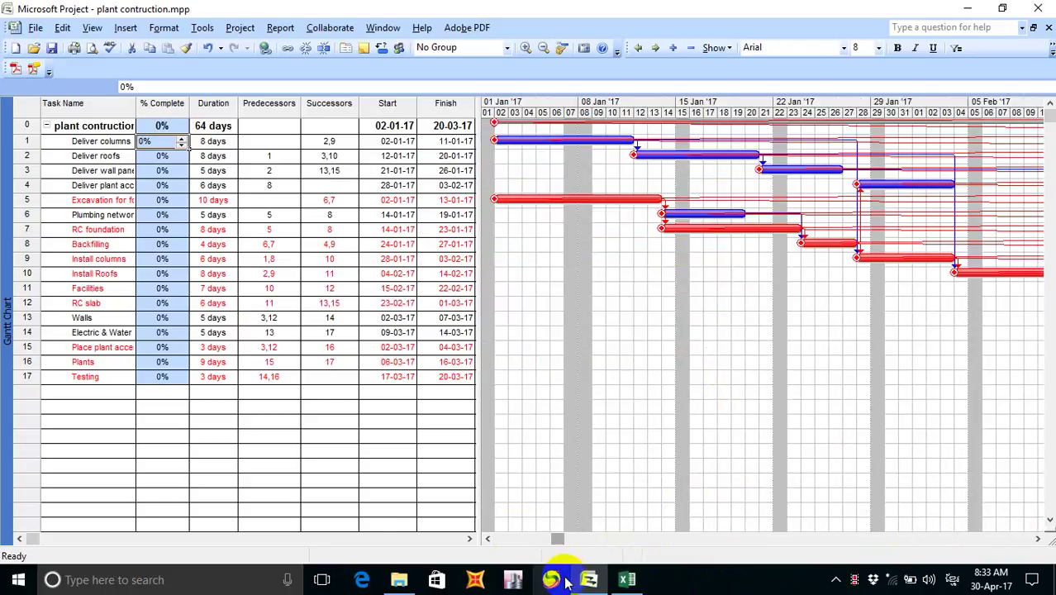
# Save the plant contruction project, close Microsoft Project and return to the % Complete sheet in Excel.
pyautogui.click(52, 48)
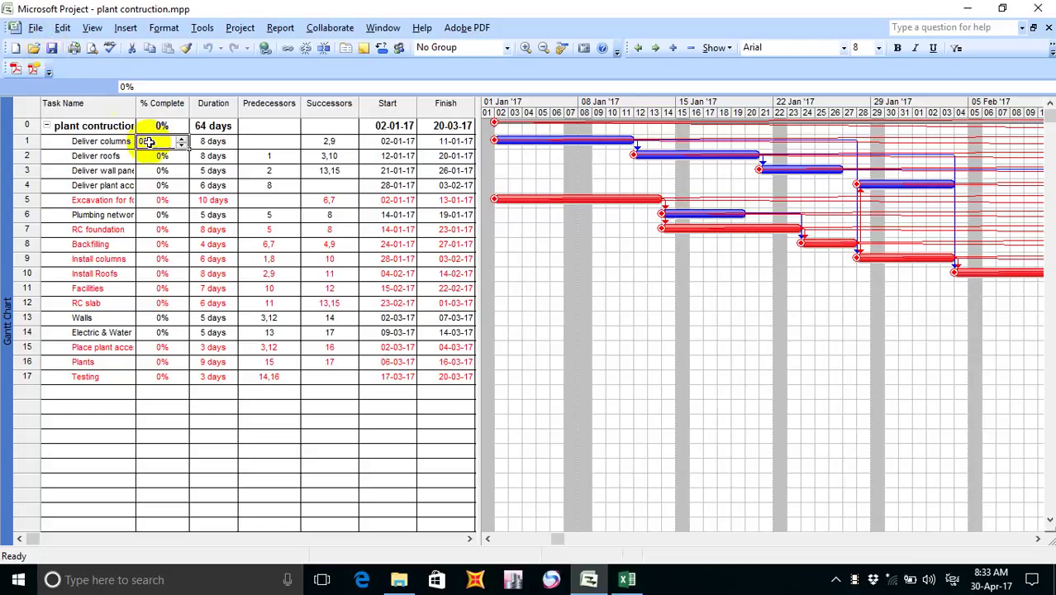
pyautogui.click(1038, 8)
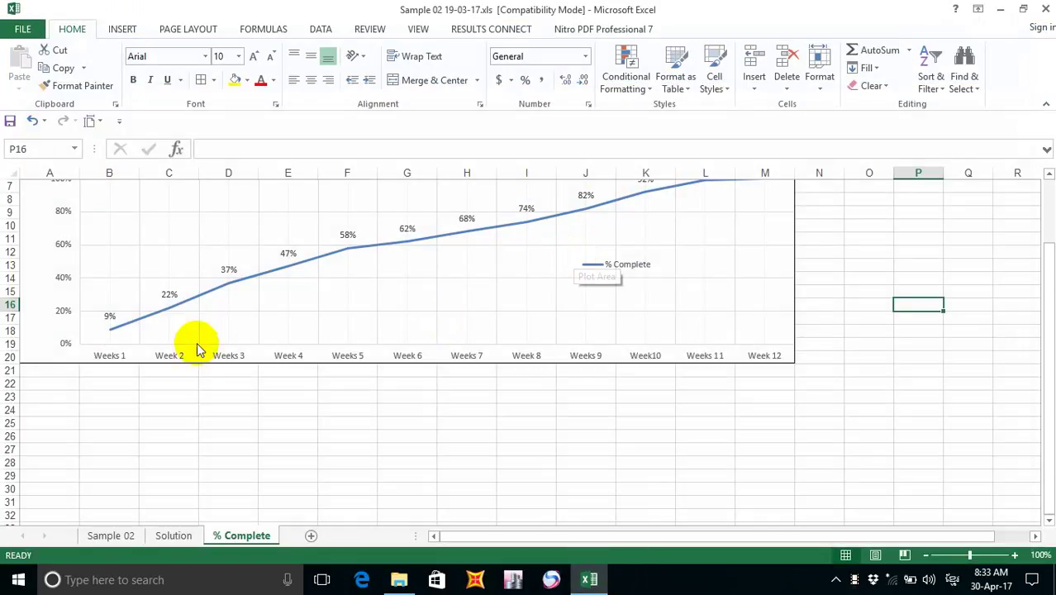
pyautogui.scroll(2, 197, 347)
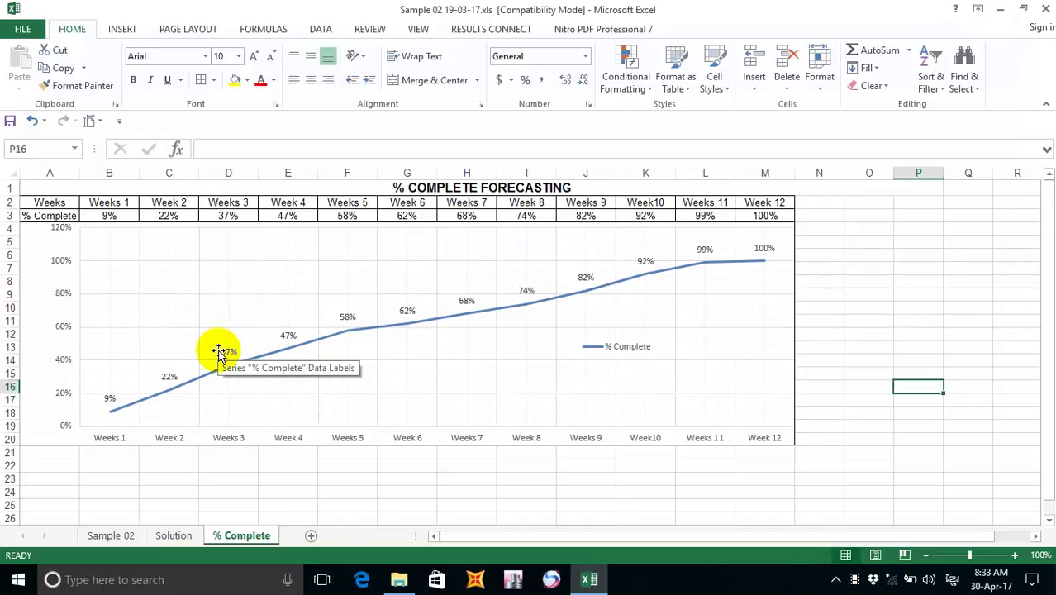
# Examine the axis format options of the % Complete chart's vertical percentage axis and horizontal weeks axis.
pyautogui.click(191, 290)
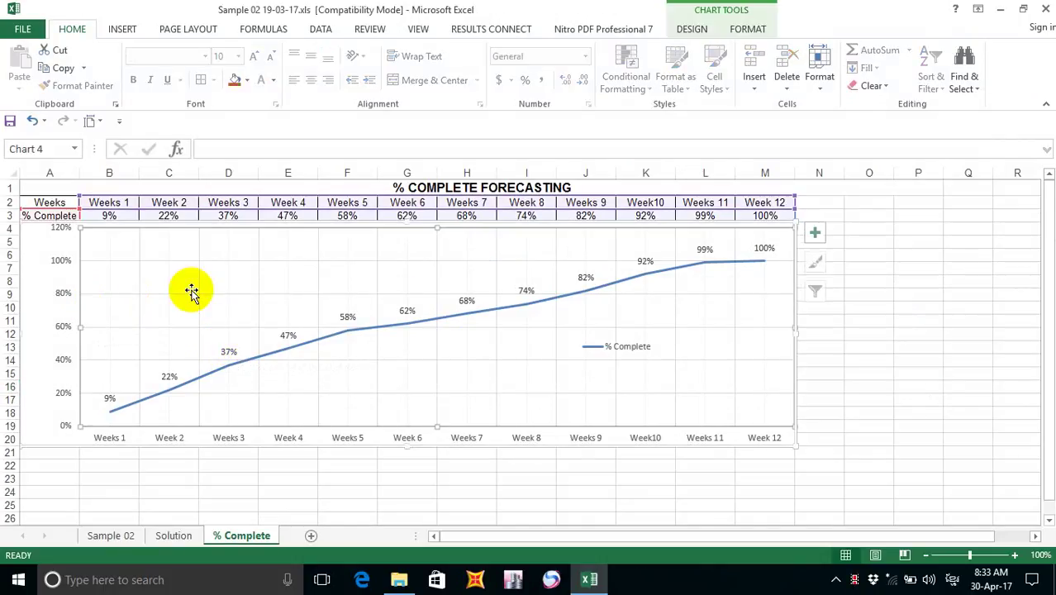
pyautogui.rightClick(344, 294)
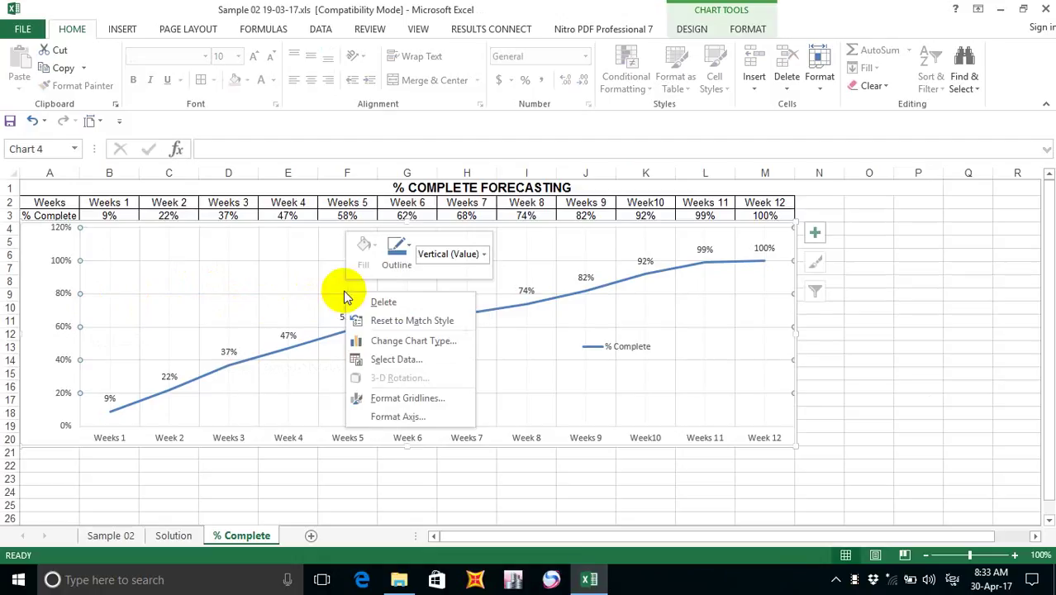
pyautogui.click(308, 293)
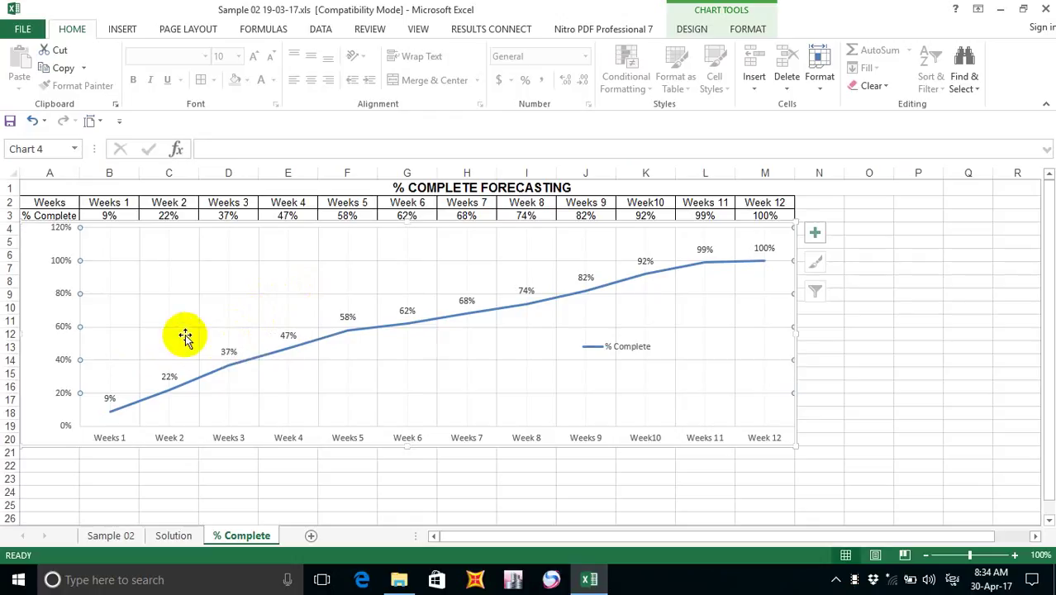
pyautogui.rightClick(207, 298)
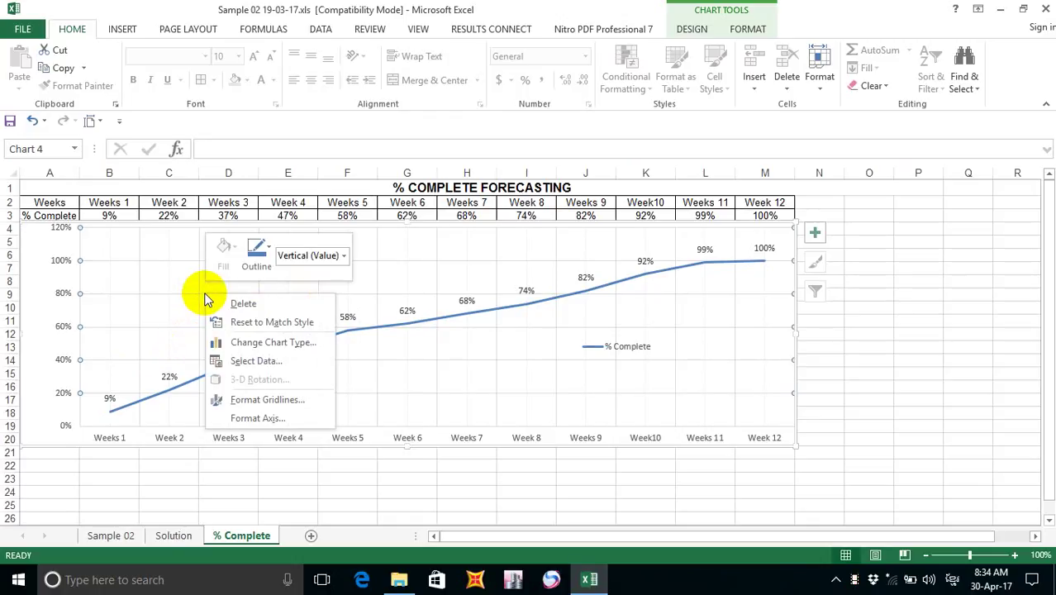
pyautogui.click(268, 418)
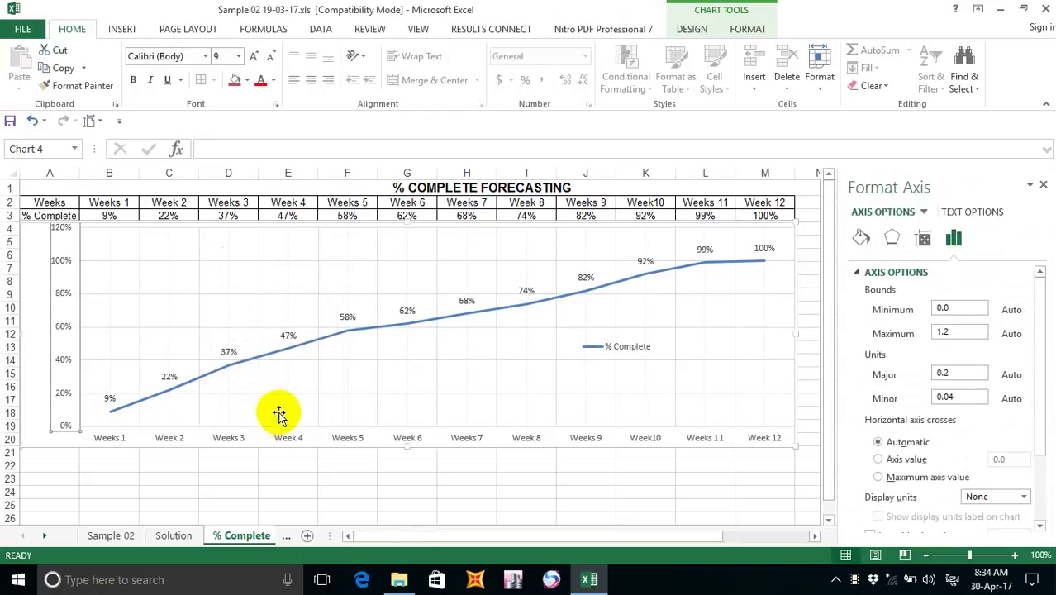
pyautogui.click(279, 294)
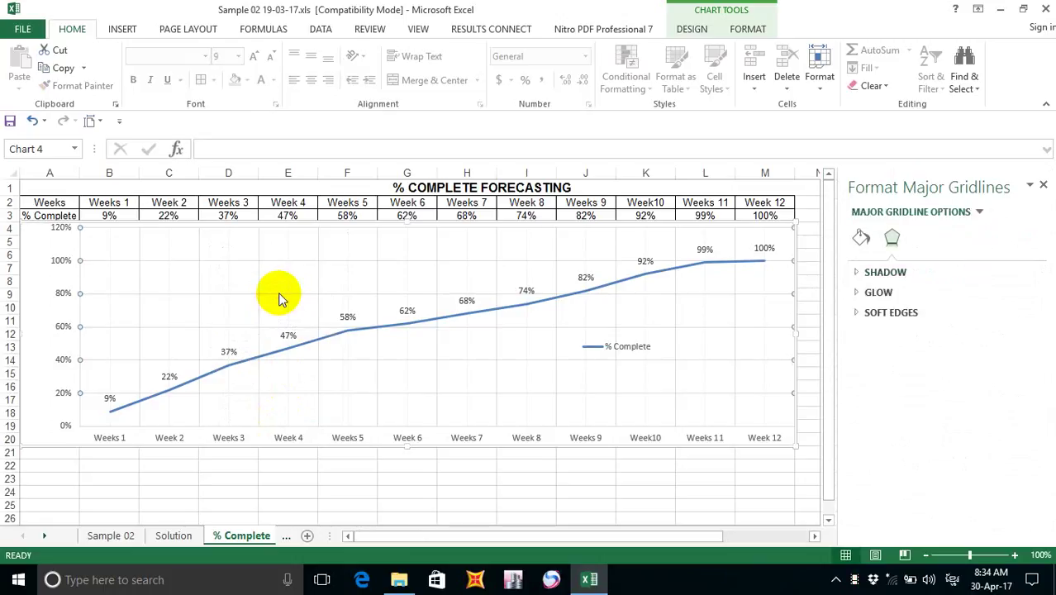
pyautogui.click(1044, 185)
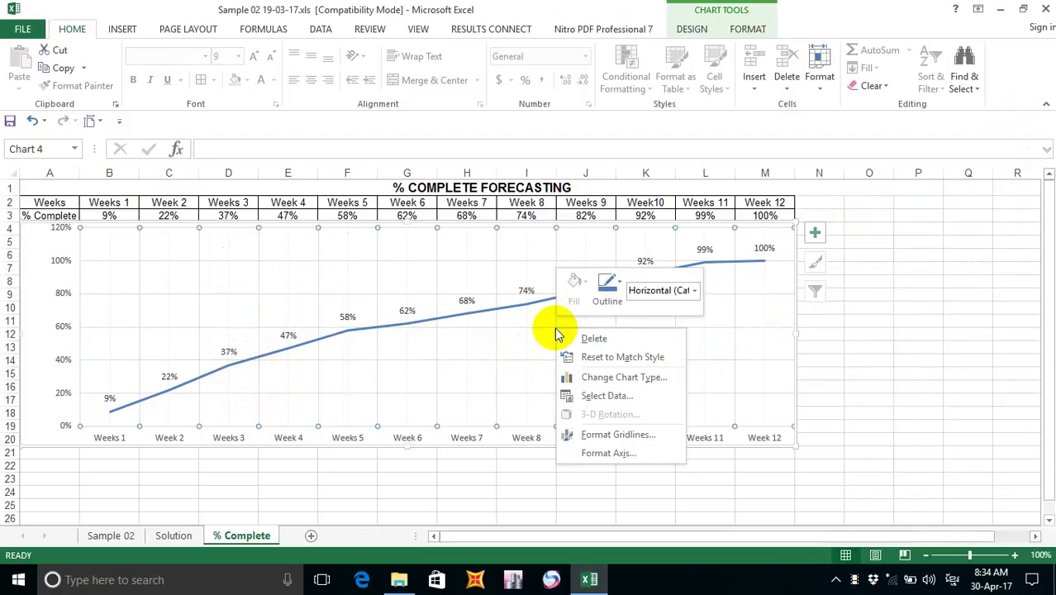
pyautogui.rightClick(557, 334)
pyautogui.click(612, 457)
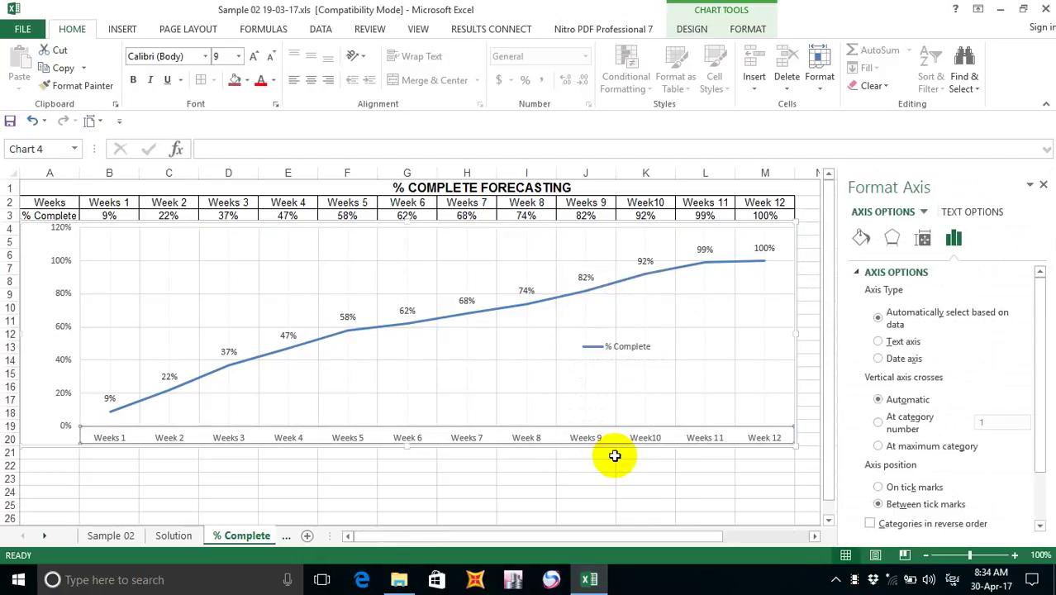
pyautogui.click(1045, 185)
# Examine the line options of the chart's vertical major gridlines and the border options of its chart area.
pyautogui.rightClick(680, 333)
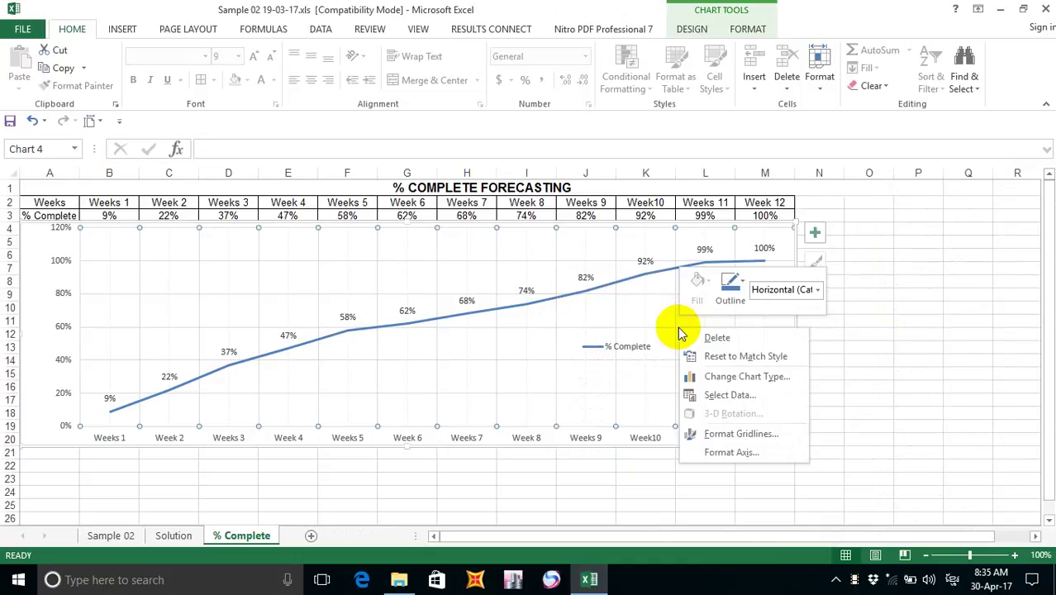
pyautogui.click(754, 436)
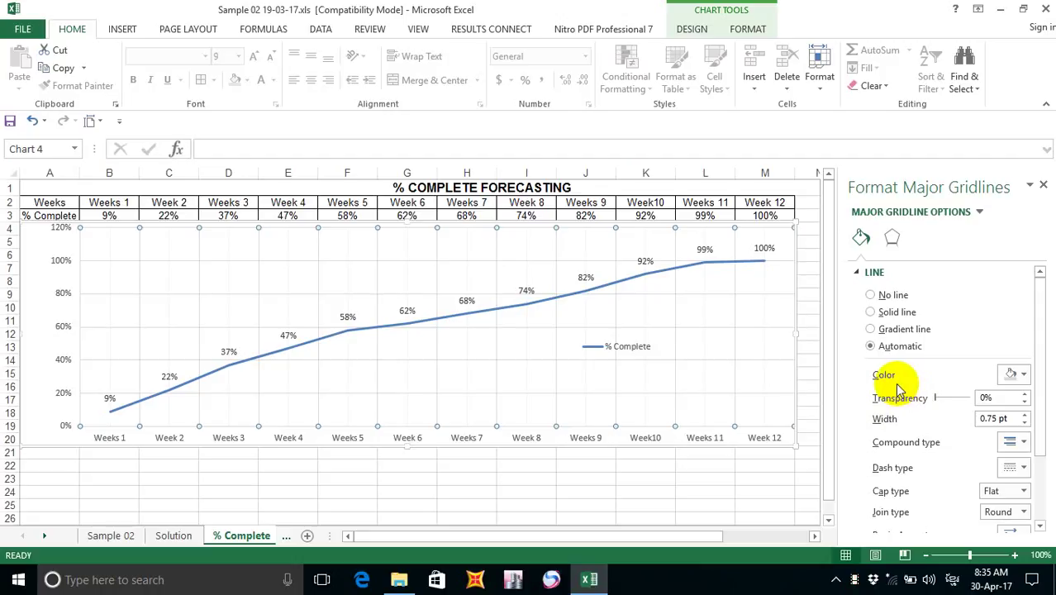
pyautogui.click(782, 489)
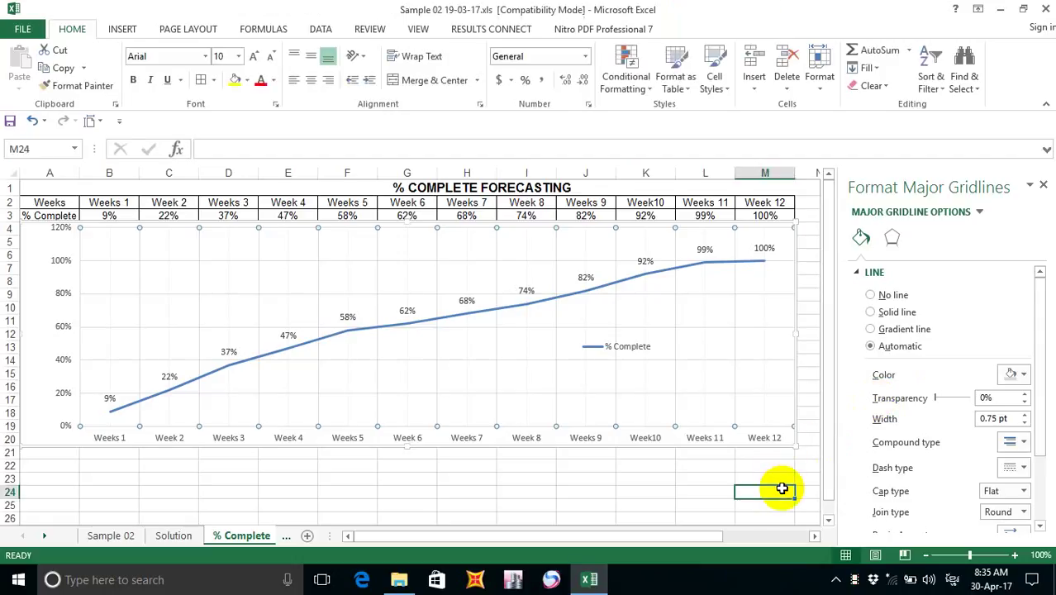
pyautogui.click(792, 445)
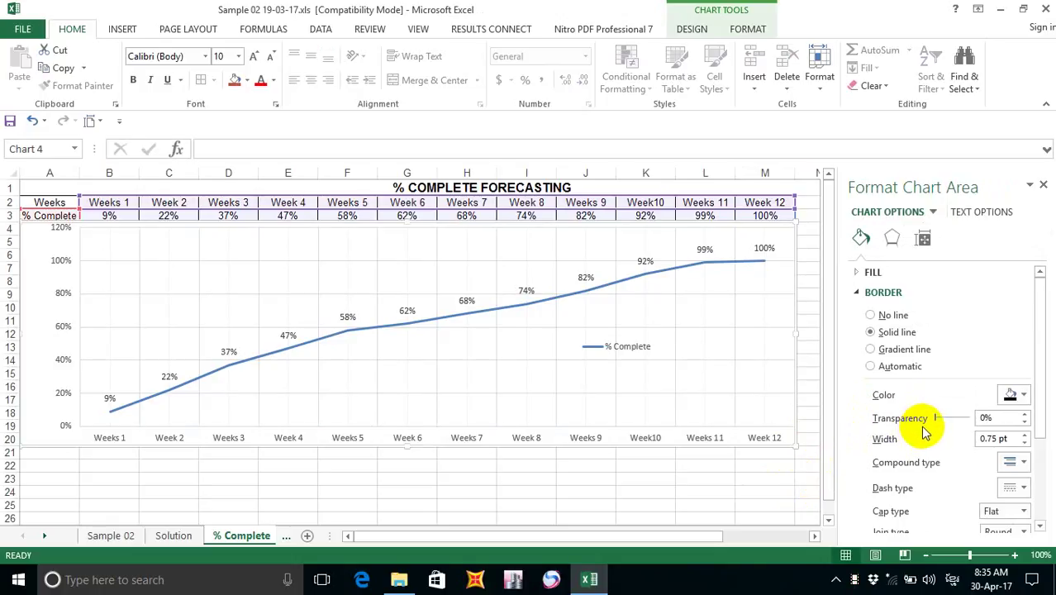
pyautogui.scroll(-1, 925, 430)
pyautogui.scroll(-1, 924, 429)
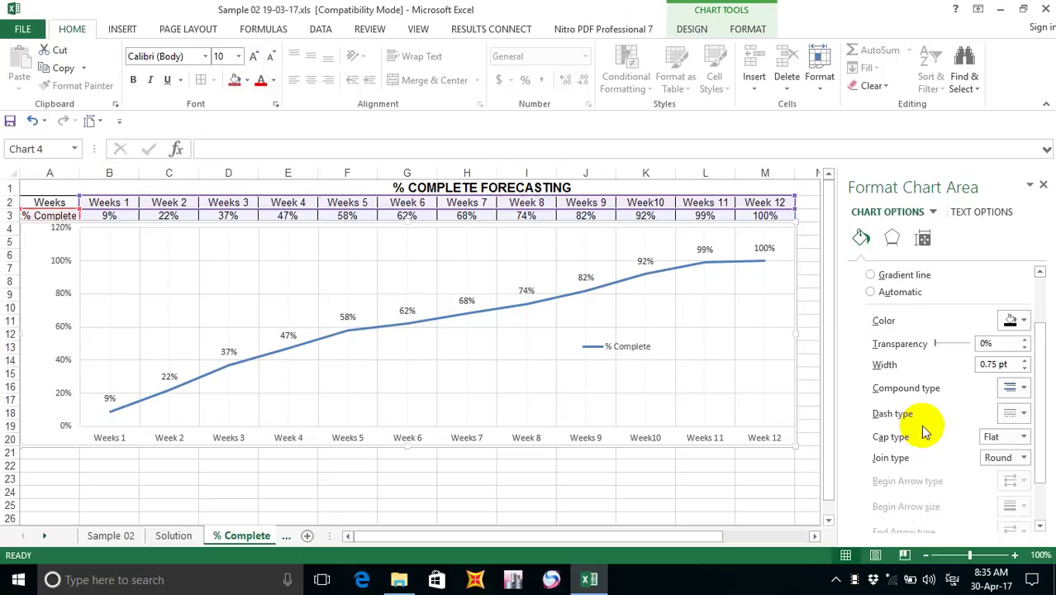
pyautogui.scroll(-1, 925, 430)
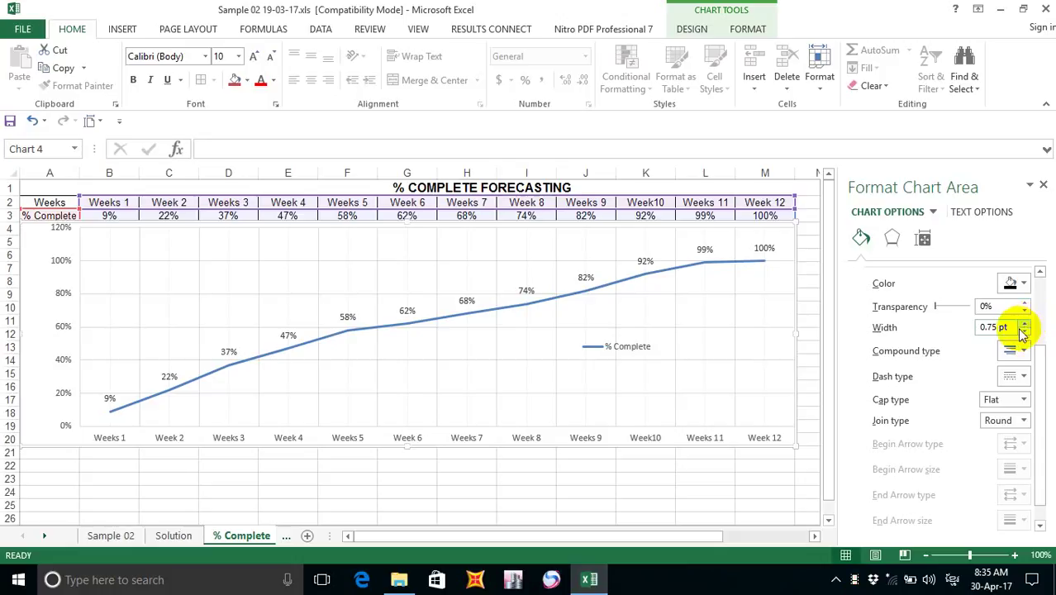
pyautogui.scroll(-1, 984, 405)
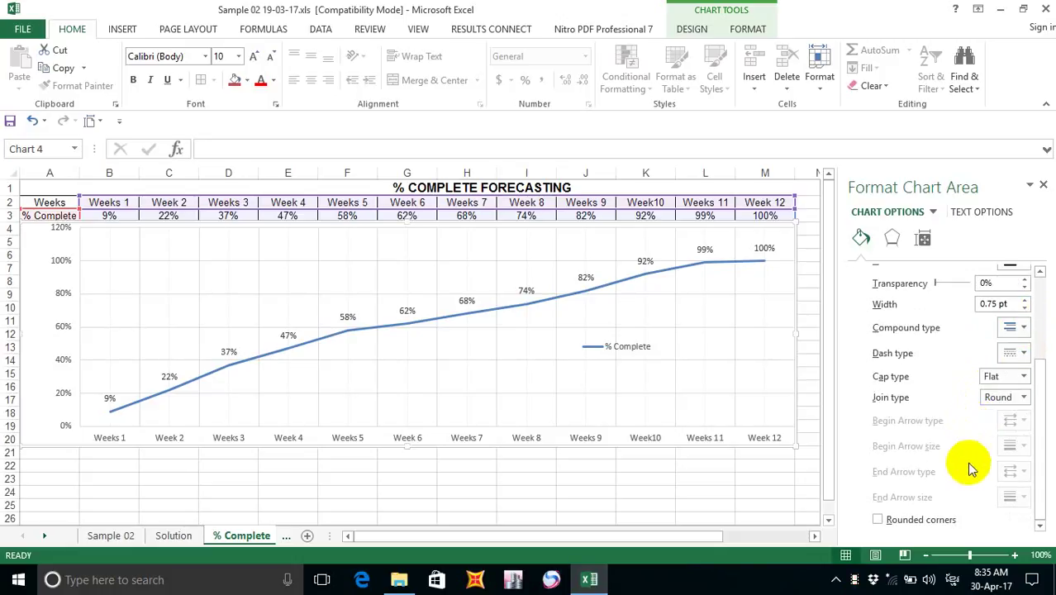